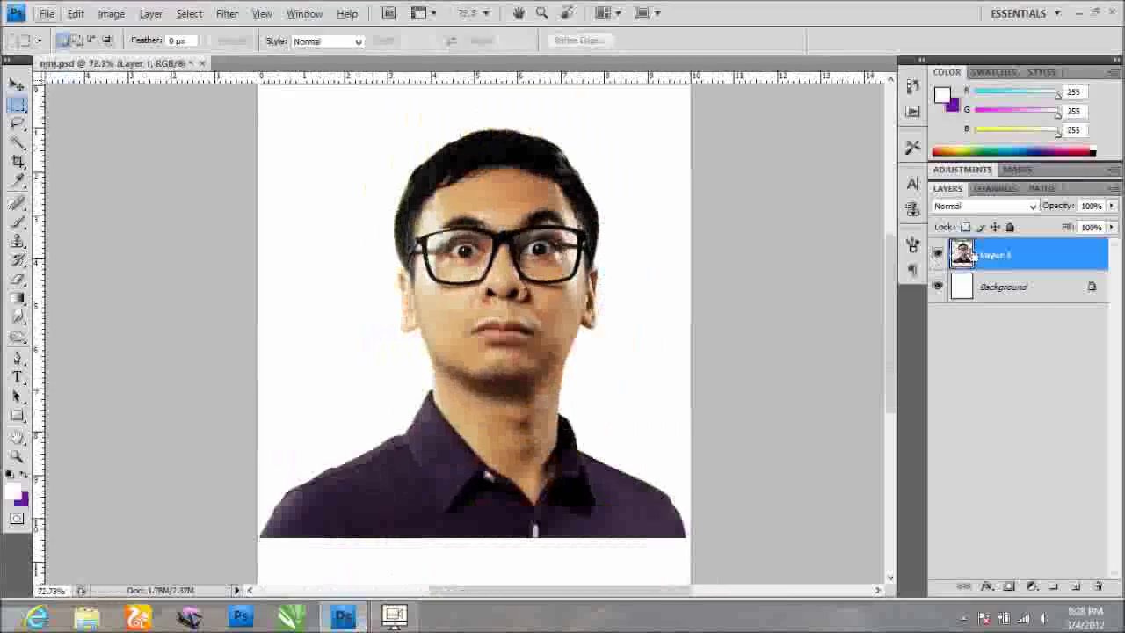
Duplicate Layer 1 with Ctrl+J and bring up the copy's layer options.
key("ctrl+j")
key("ctrl+j")
right_click(991, 255)
Set a second Layer 1 copy to Linear Light, apply High Pass, and merge it down.
key("Escape")
left_click(986, 204)
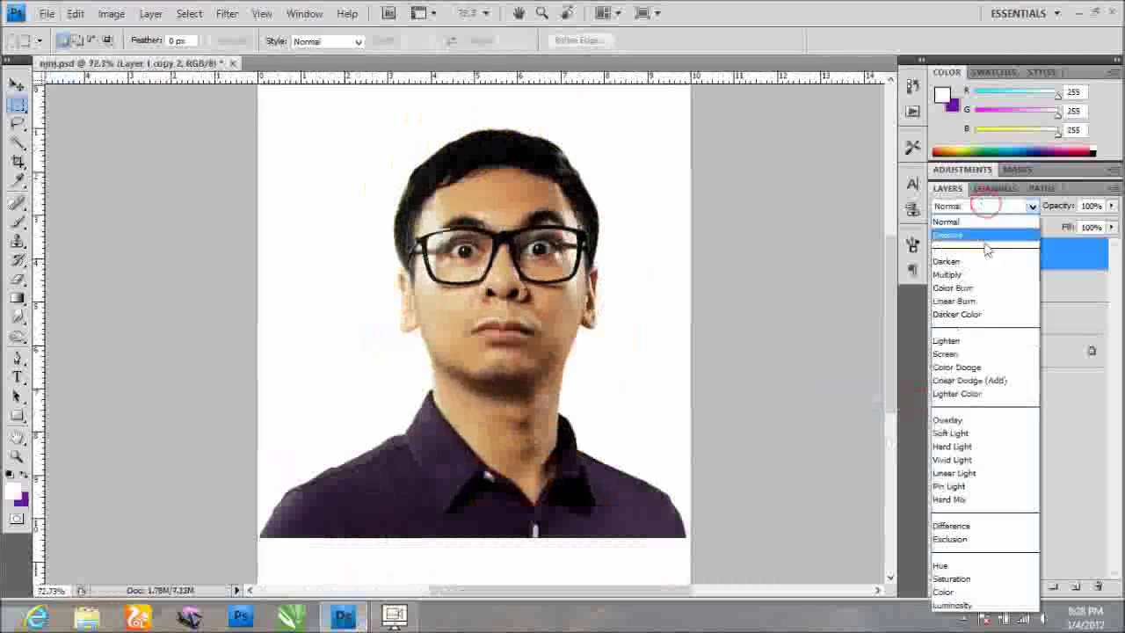
left_click(954, 473)
left_click(227, 13)
left_click(431, 333)
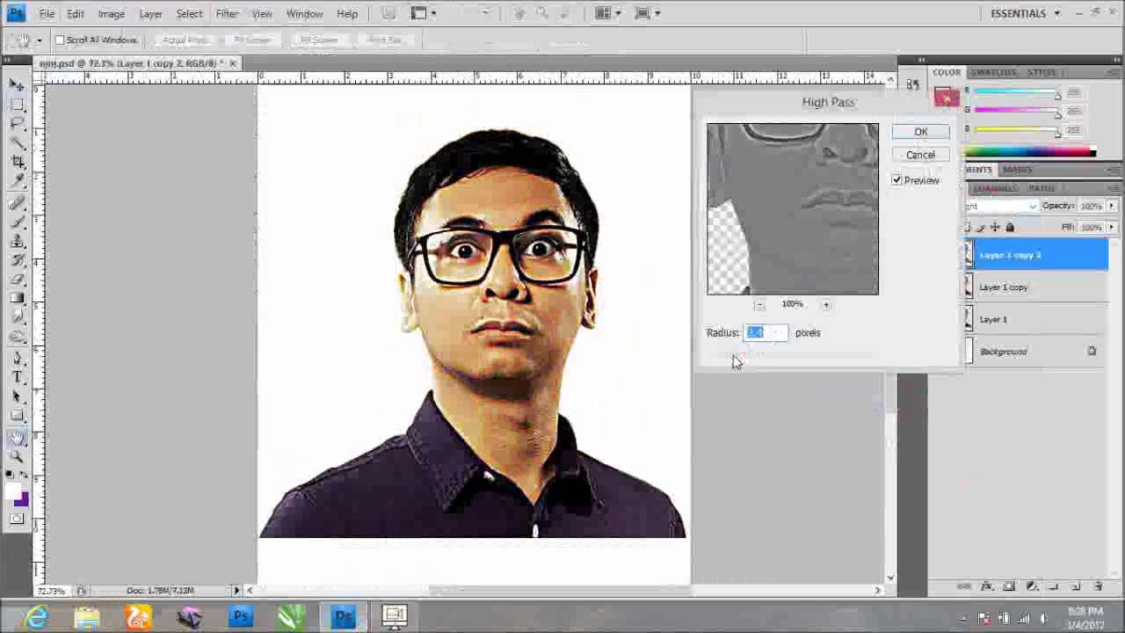
key("Return")
key("ctrl+e")
Apply Selective Color with the Blacks range raised to +17.
left_click(75, 13)
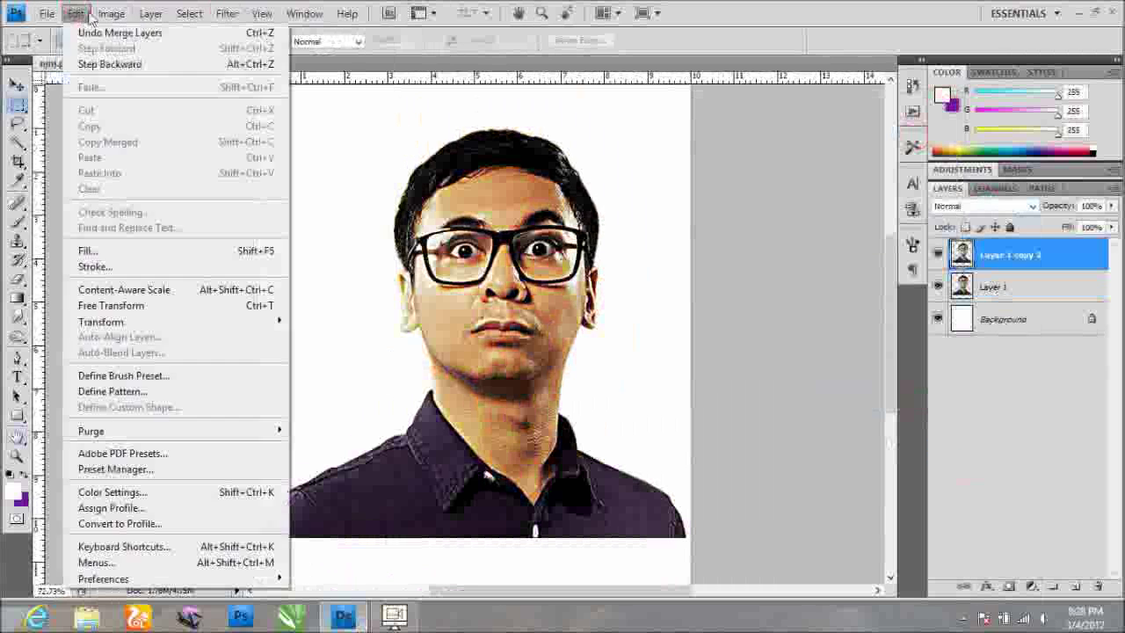
left_click(342, 289)
left_click(905, 132)
left_click(899, 263)
left_click_drag(891, 285, 907, 290)
key("Return")
Apply an Exposure adjustment to the merged portrait layer.
left_click(111, 13)
left_click(389, 103)
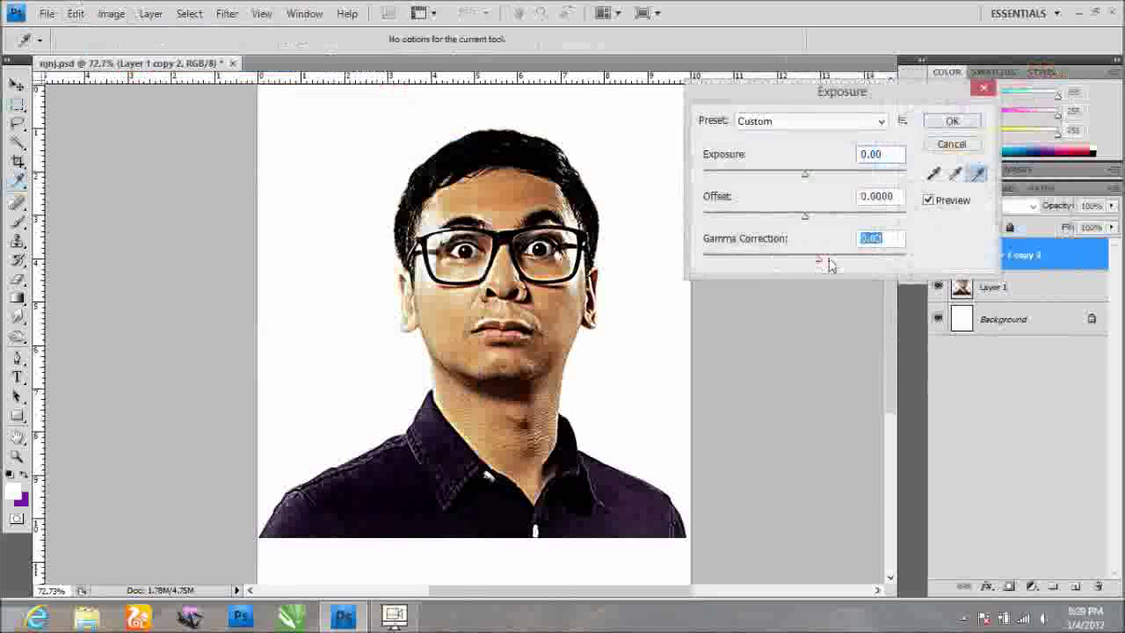
left_click(944, 123)
Apply the Artistic Paint Daubs filter with adjusted sharpness.
left_click(227, 14)
left_click(457, 238)
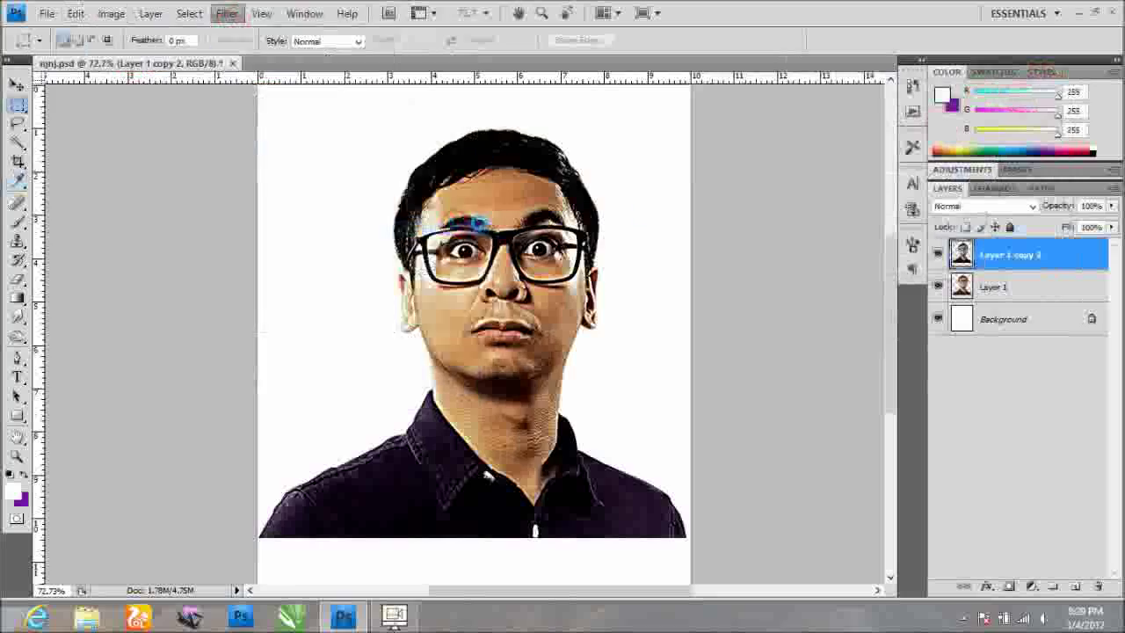
left_click(937, 175)
left_click(991, 49)
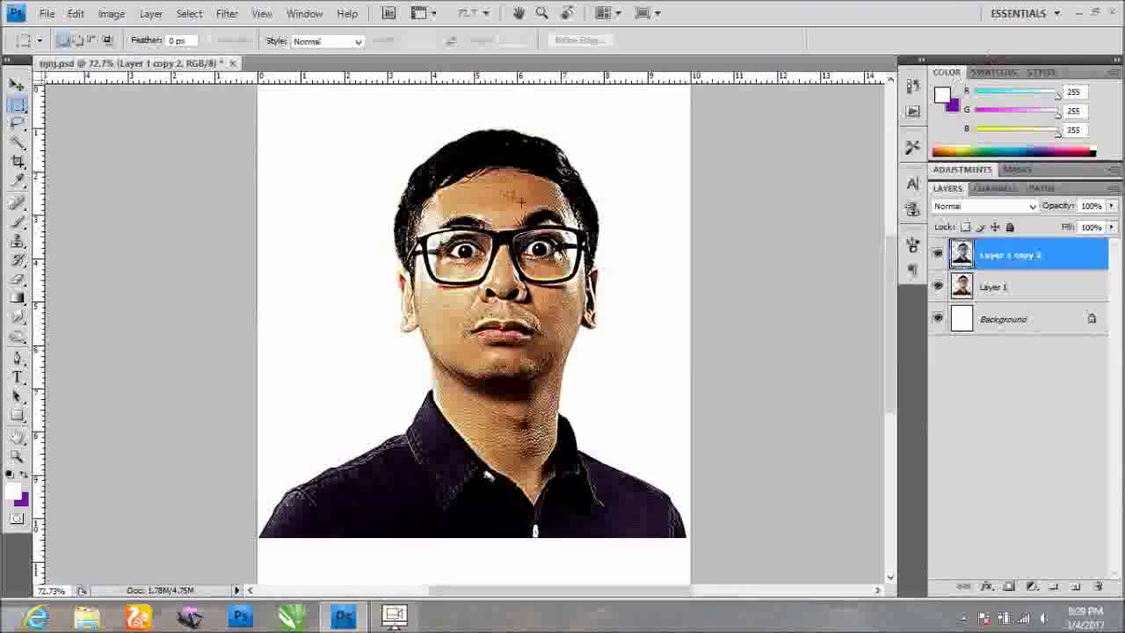
Hide the Layer 1 copy 2 layer.
scroll(482, 298, "up", 2)
scroll(481, 299, "up", 2)
scroll(481, 298, "down", 2)
scroll(482, 298, "up", 3)
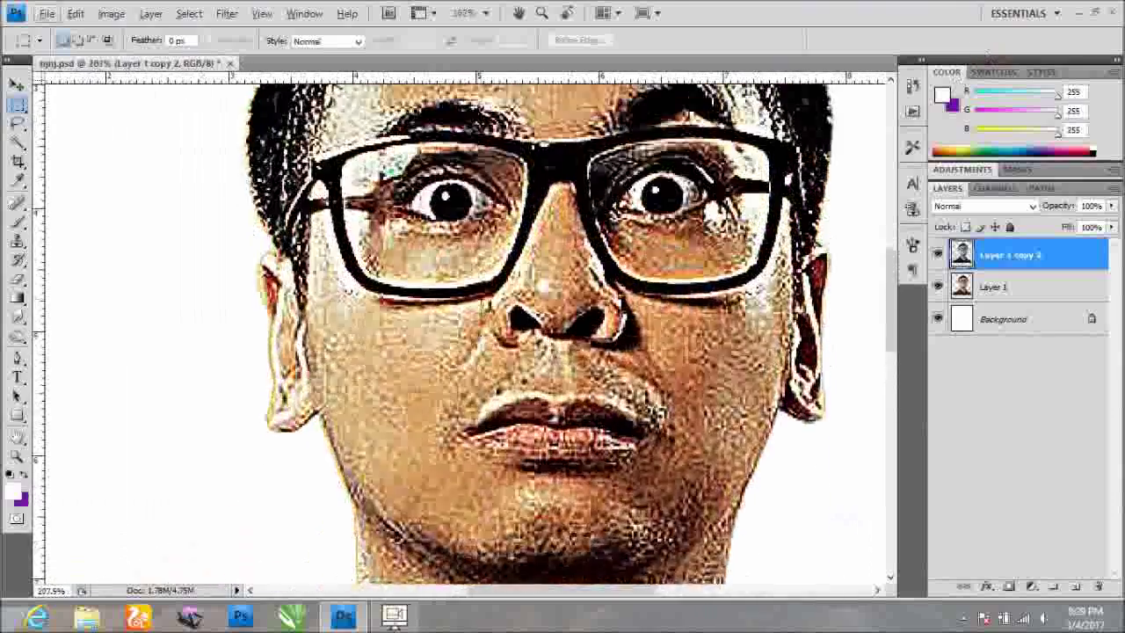
scroll(439, 308, "up", 2)
left_click(937, 254)
Pen-trace the glasses frame's top rim across the bridge to the right temple.
key("p")
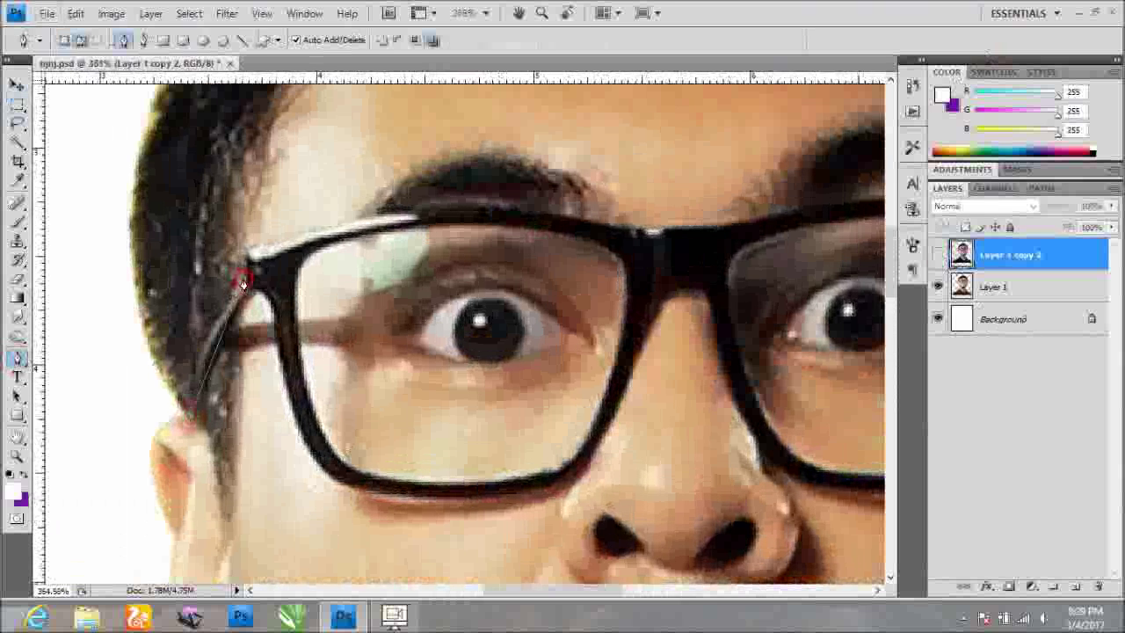
left_click_drag(370, 214, 454, 217)
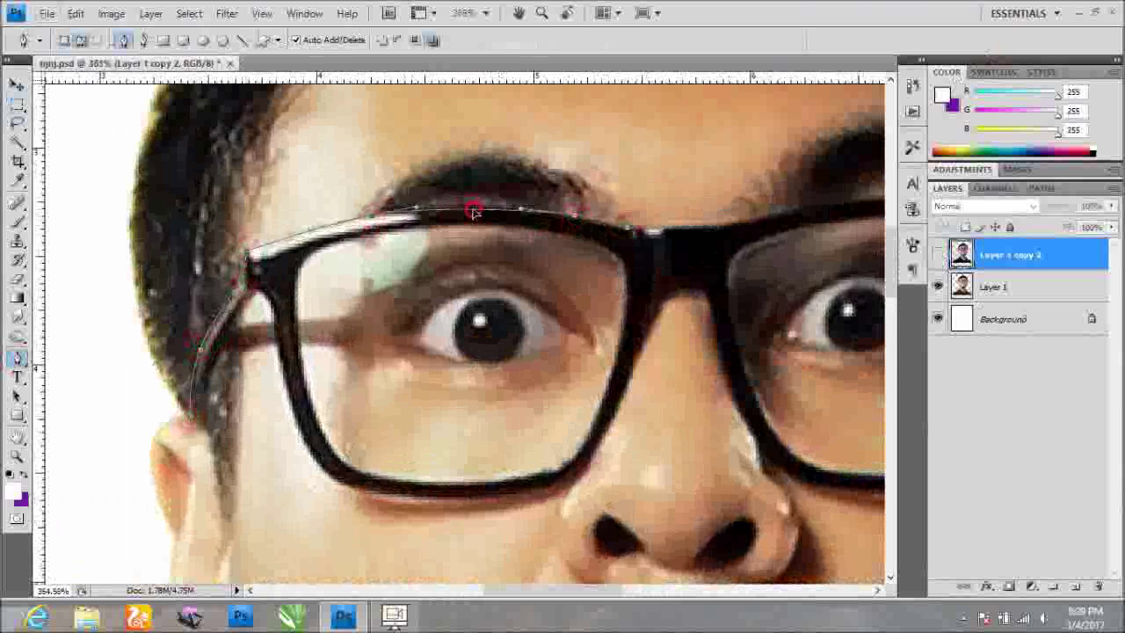
scroll(465, 211, "down", 3)
scroll(465, 211, "up", 4)
scroll(527, 228, "down", 2)
left_click(655, 227)
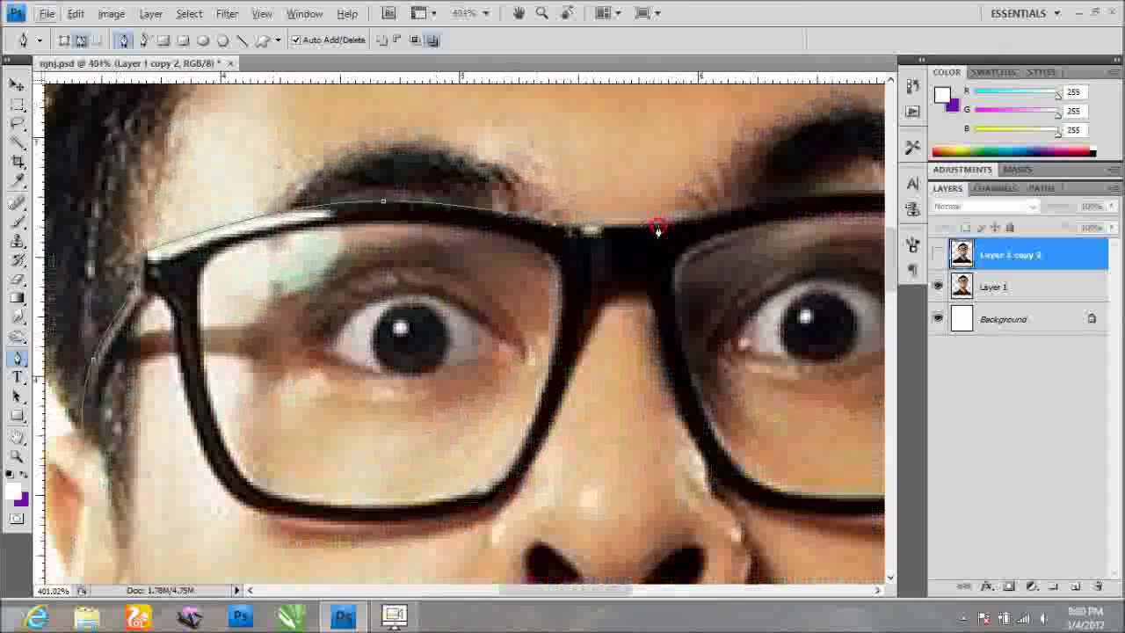
scroll(541, 239, "up", 1)
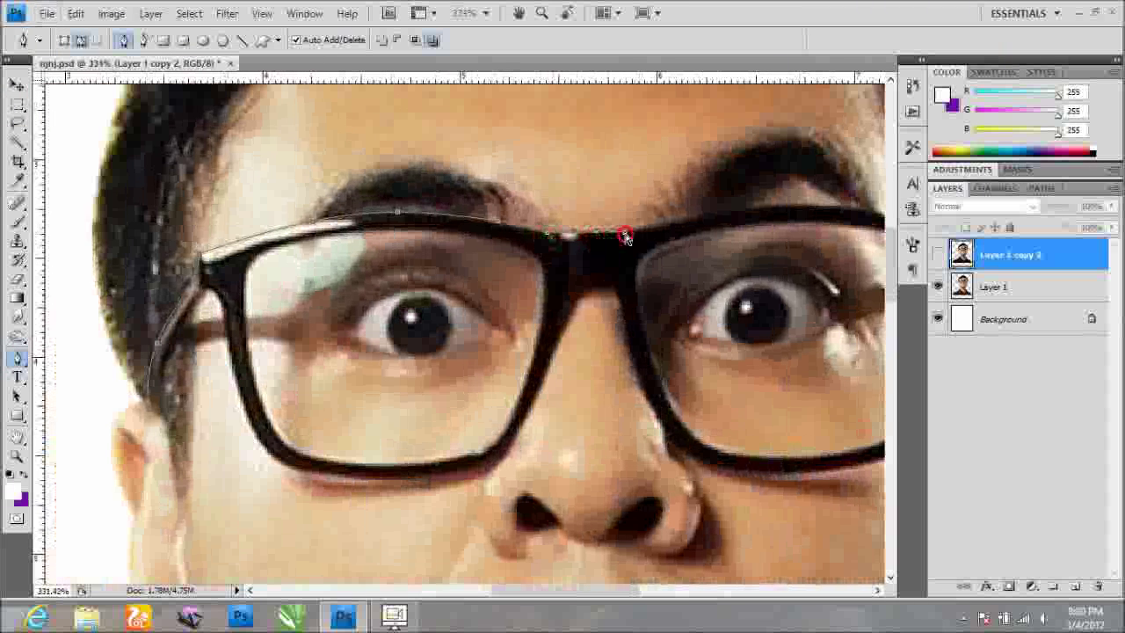
scroll(620, 238, "down", 3)
scroll(791, 231, "up", 3)
left_click(679, 215)
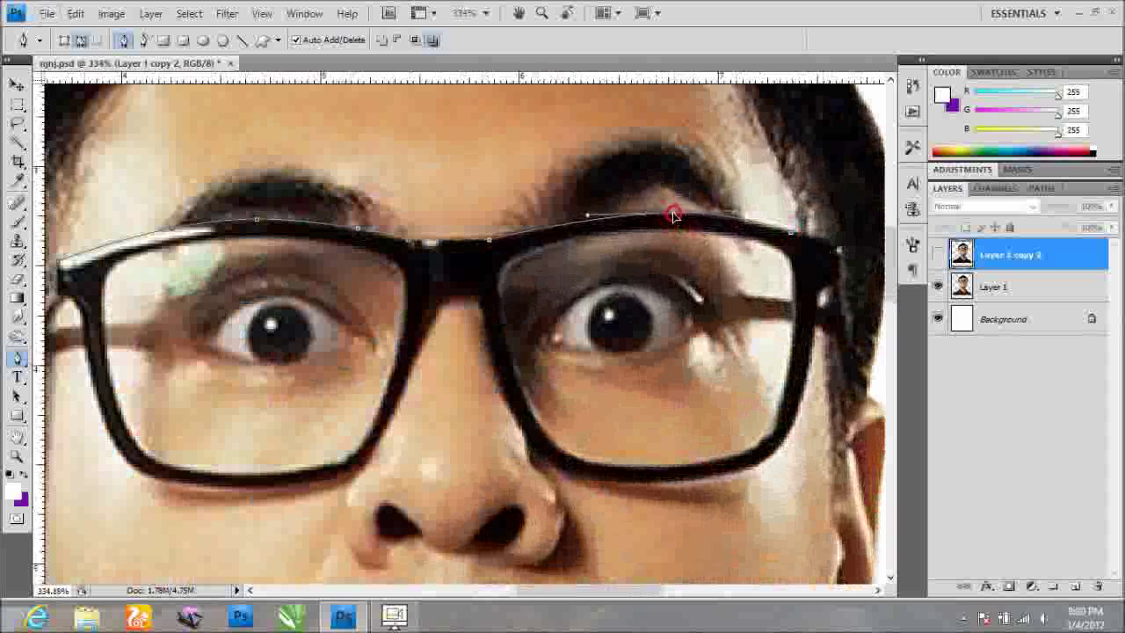
left_click(842, 237)
Continue the path along the frame bottom, lower-left lens edge and nose bridge.
scroll(842, 237, "down", 2)
scroll(841, 377, "up", 3)
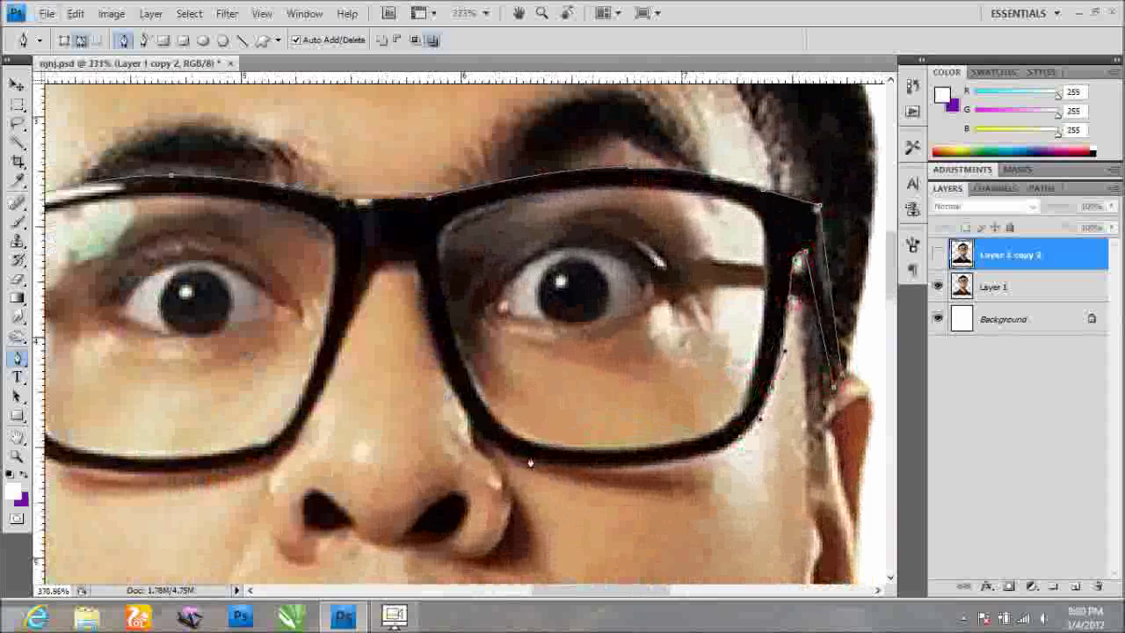
left_click_drag(631, 459, 692, 468)
left_click(472, 376)
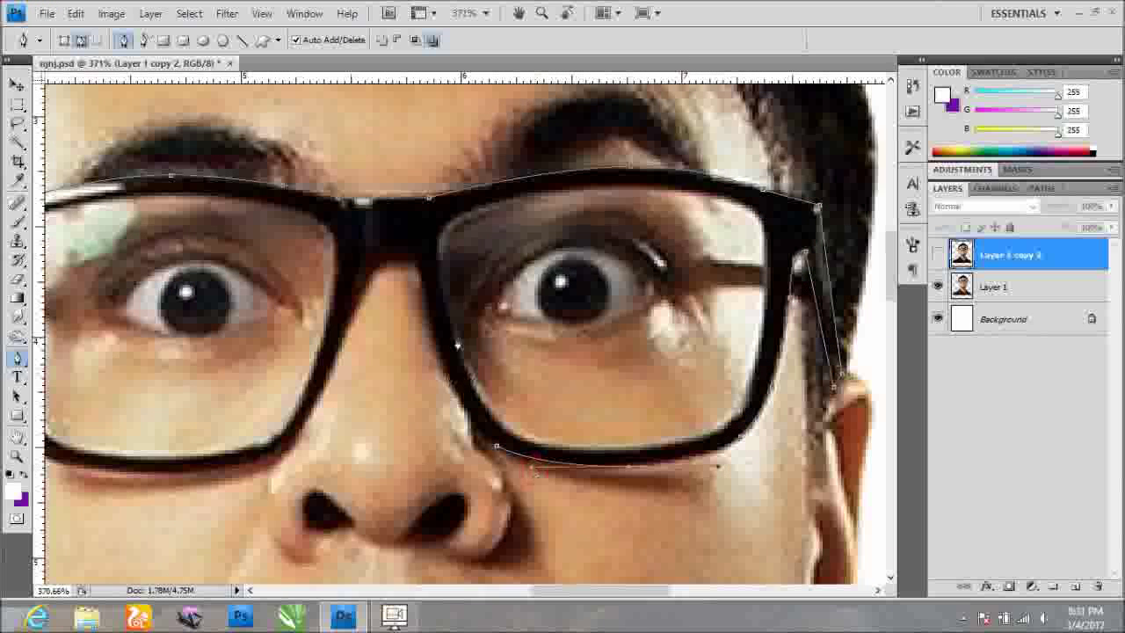
left_click_drag(368, 256, 392, 245)
scroll(378, 265, "up", 1)
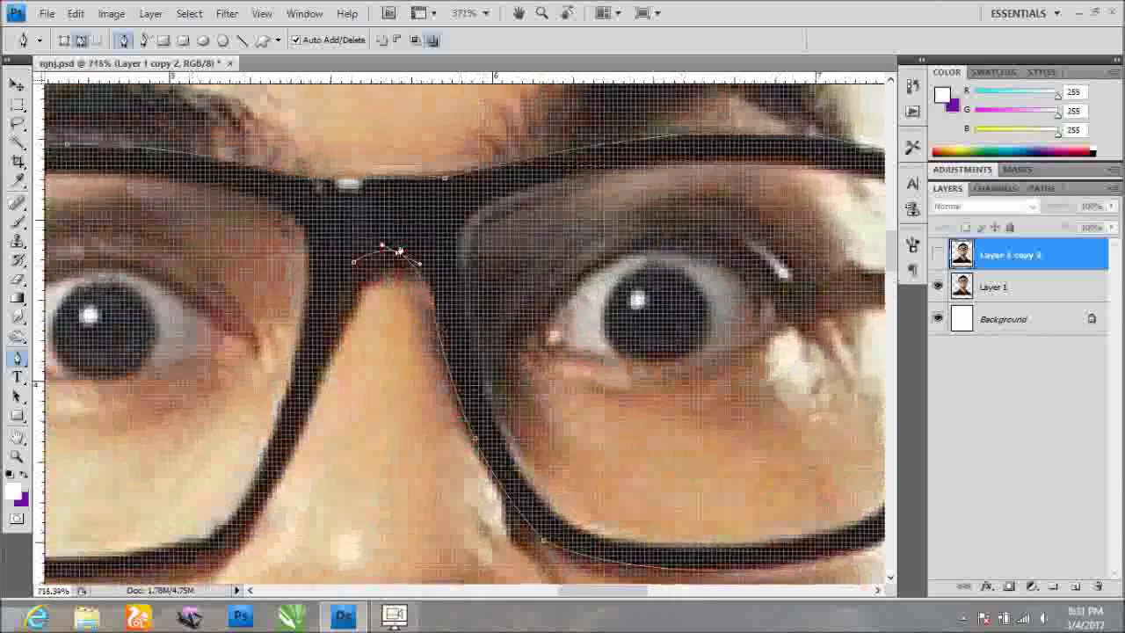
scroll(379, 265, "up", 2)
scroll(379, 266, "down", 1)
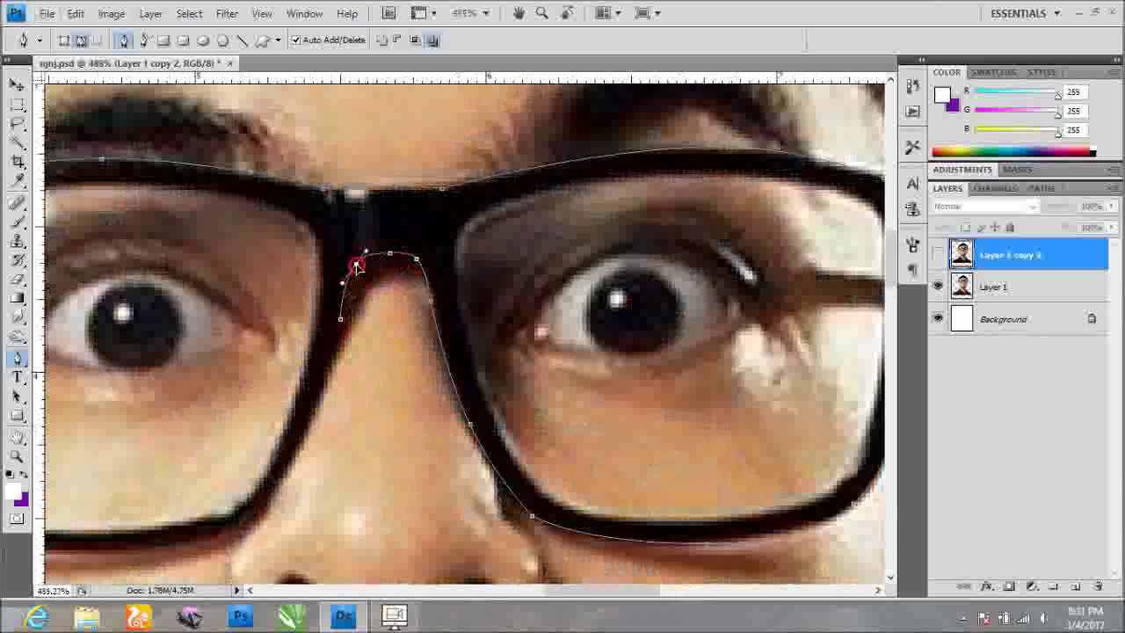
scroll(360, 261, "down", 2)
scroll(348, 339, "up", 2)
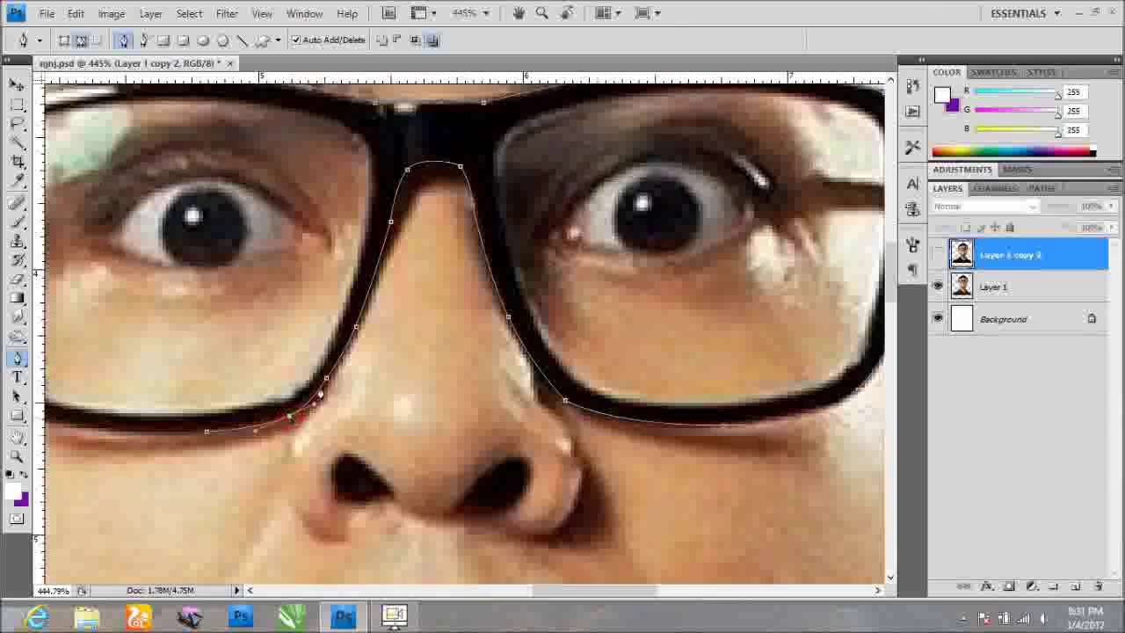
scroll(334, 369, "down", 1)
scroll(203, 384, "up", 2)
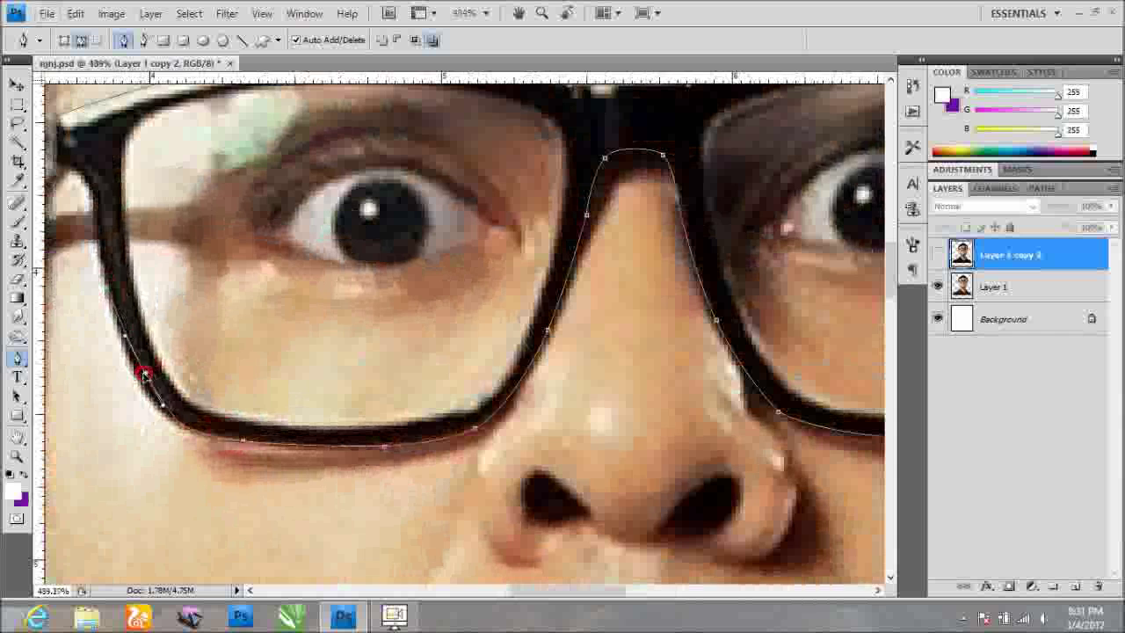
scroll(101, 257, "down", 2)
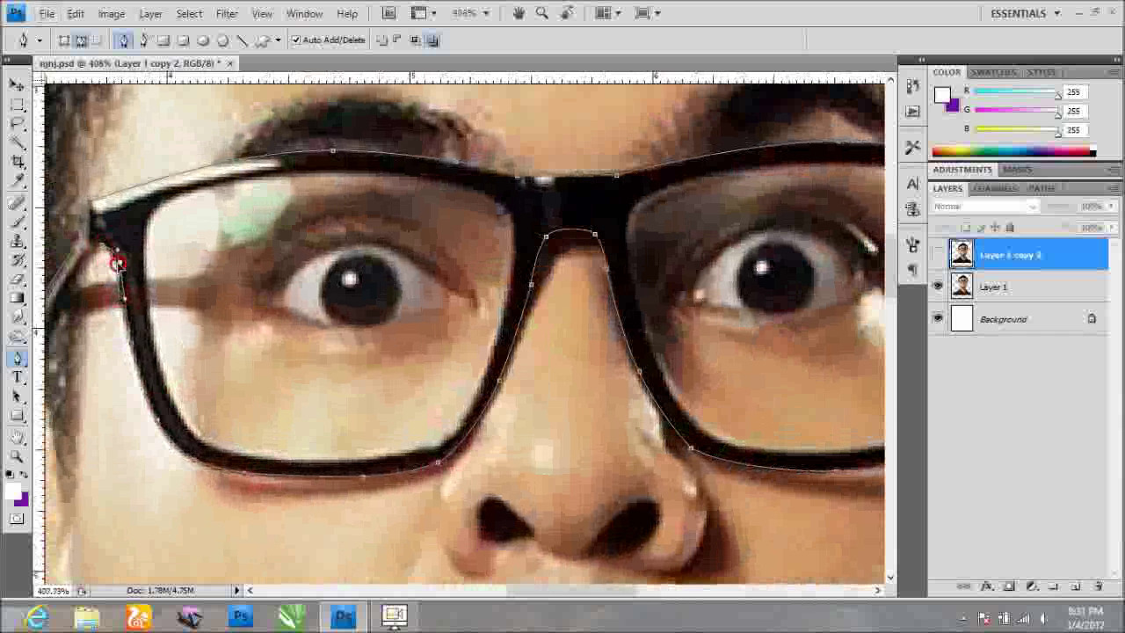
scroll(97, 316, "down", 2)
scroll(70, 371, "up", 1)
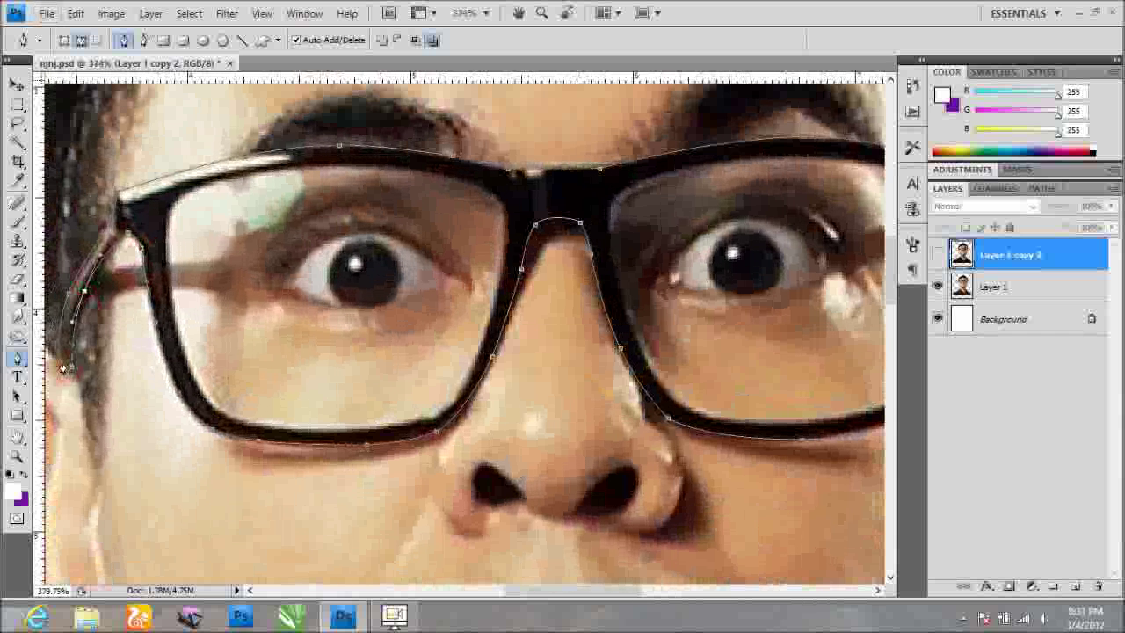
scroll(63, 367, "down", 3)
Close the glasses path and turn it into a selection.
right_click(90, 261)
left_click(184, 344)
key("Return")
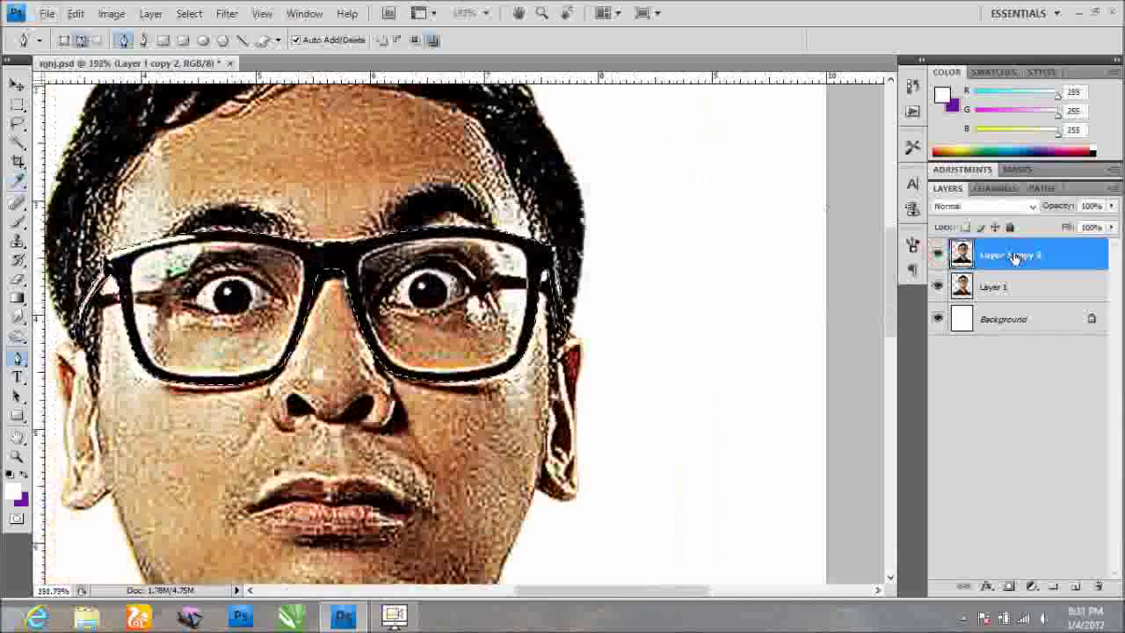
Copy the selected glasses onto new Layer 2, then hide Layer 1 copy 2 and Layer 2.
key("ctrl+j")
left_click(939, 286)
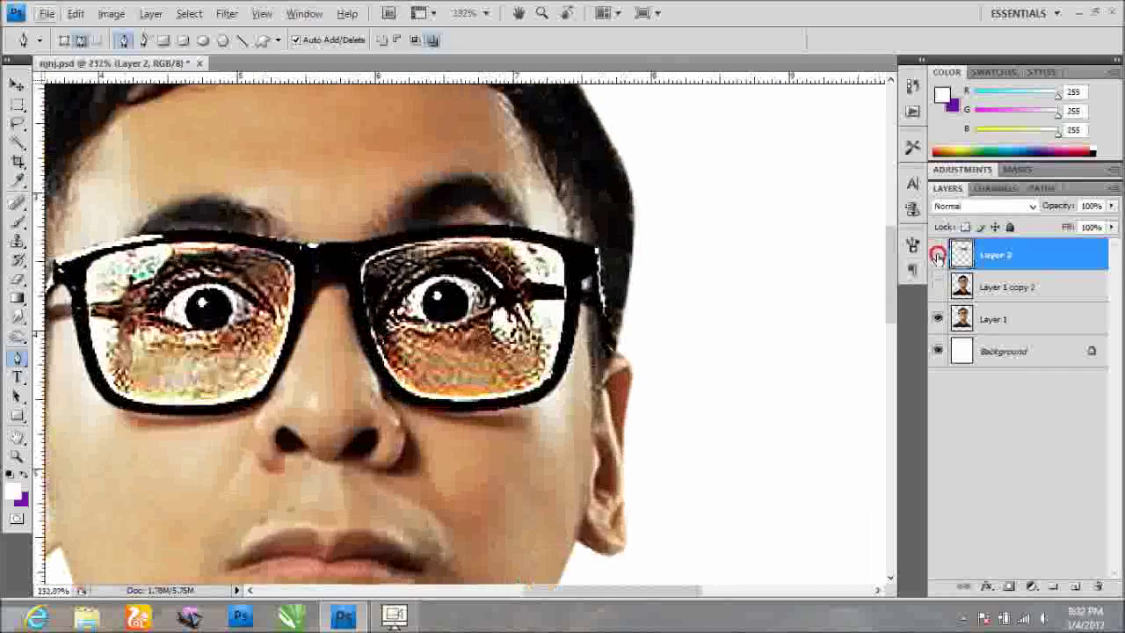
left_click(938, 254)
Trace the right lens's upper rim, right corner and lower rim with the Pen.
scroll(323, 322, "up", 4)
left_click(433, 266)
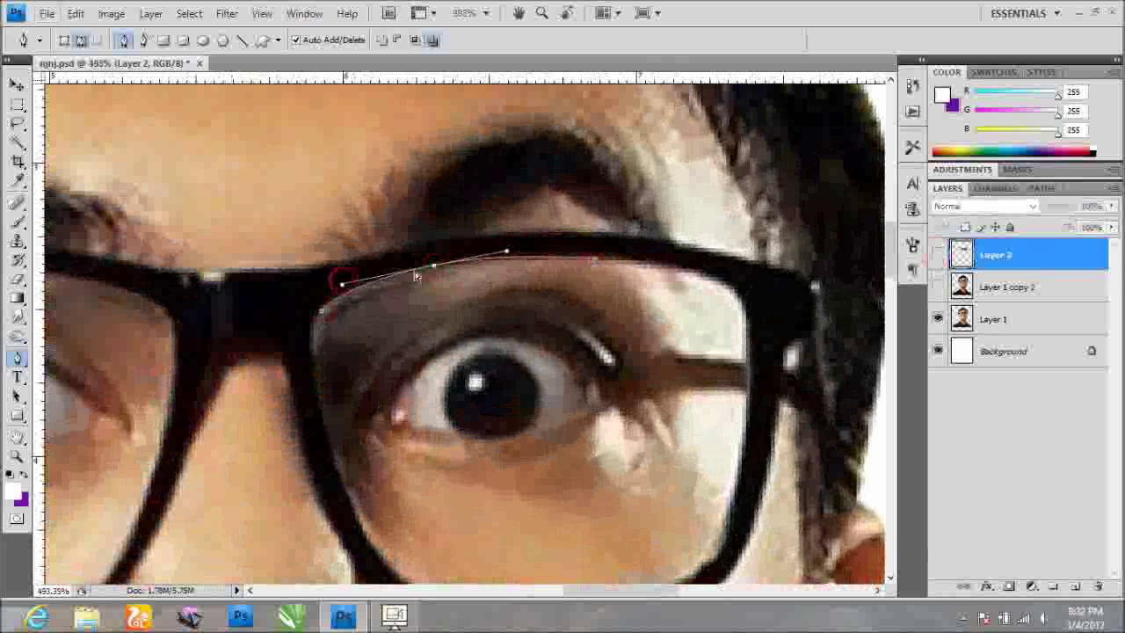
mouse_move(748, 299)
left_mouse_down()
mouse_move(752, 400)
mouse_move(766, 269)
left_mouse_up()
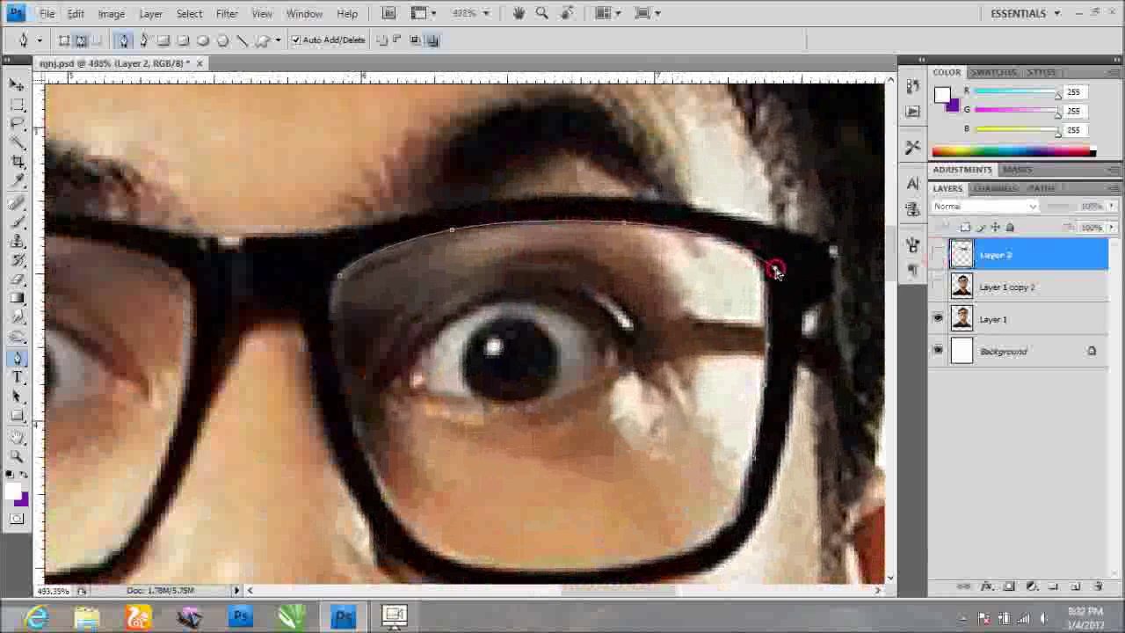
scroll(716, 482, "up", 1)
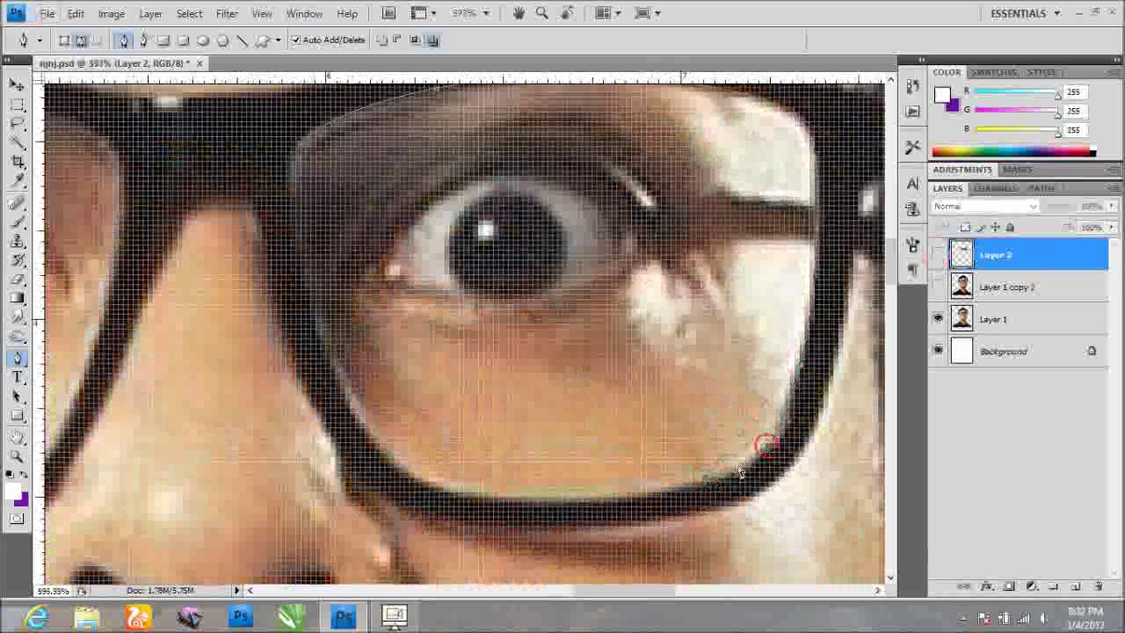
scroll(766, 448, "down", 2)
left_click_drag(687, 484, 727, 476)
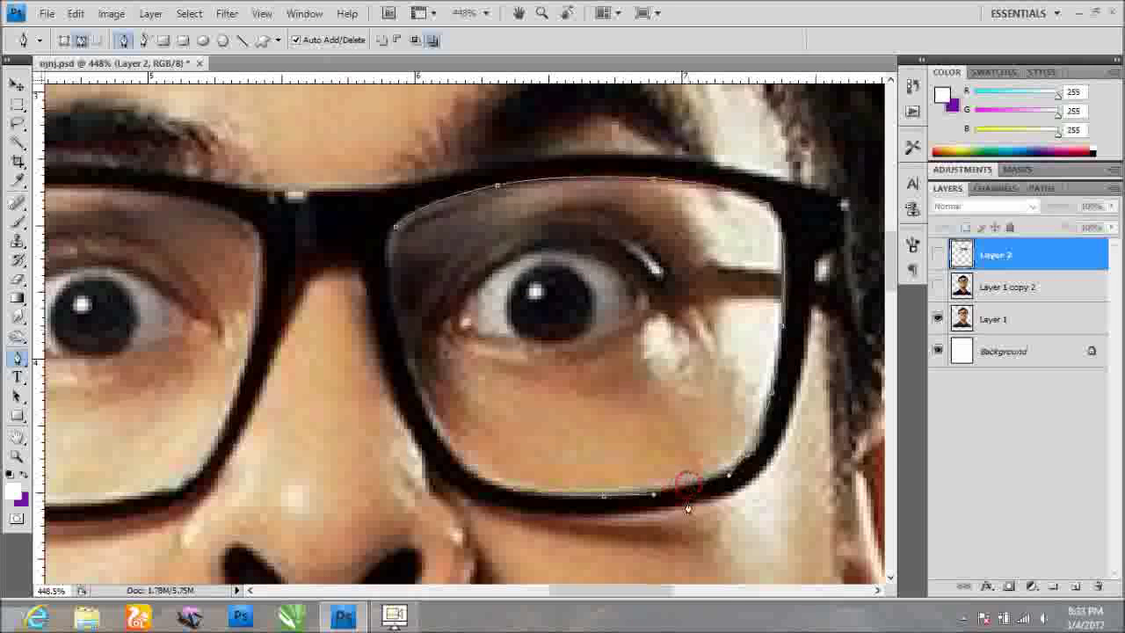
Curve the path along the left lens's lower rim and top of the frame.
scroll(413, 370, "up", 2)
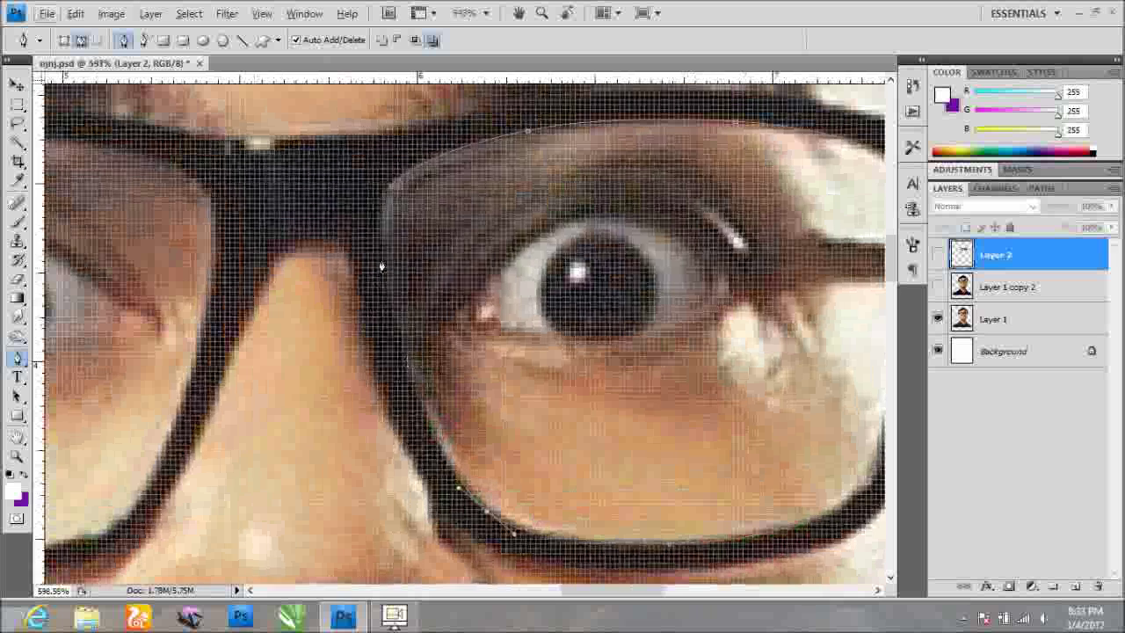
scroll(381, 206, "down", 3)
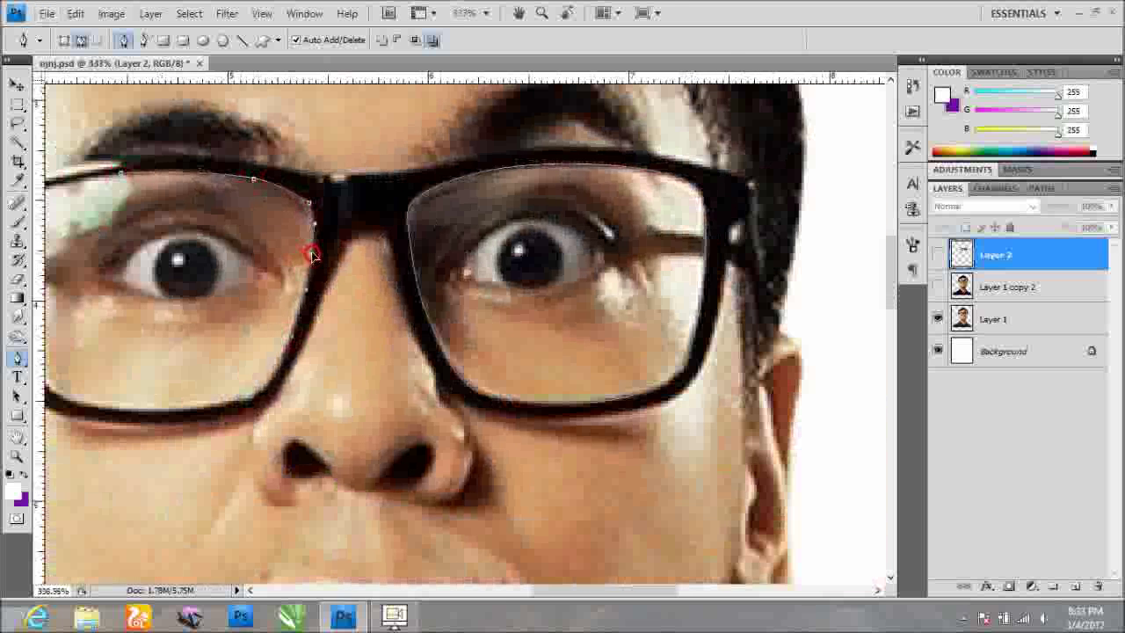
scroll(260, 393, "down", 1)
scroll(384, 403, "up", 3)
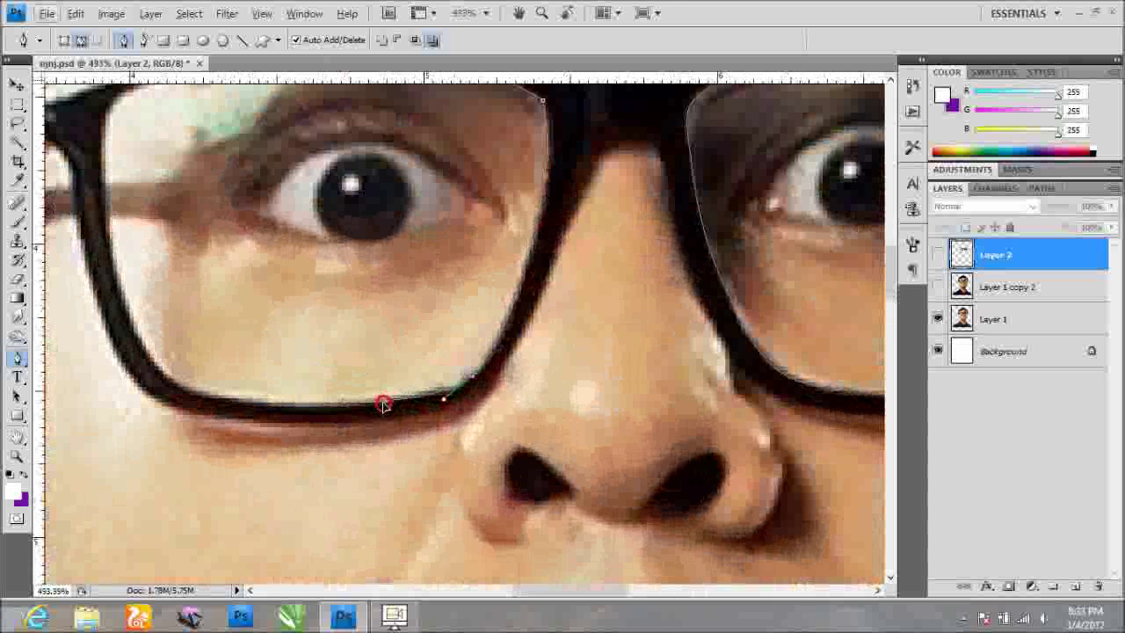
left_click_drag(147, 371, 246, 408)
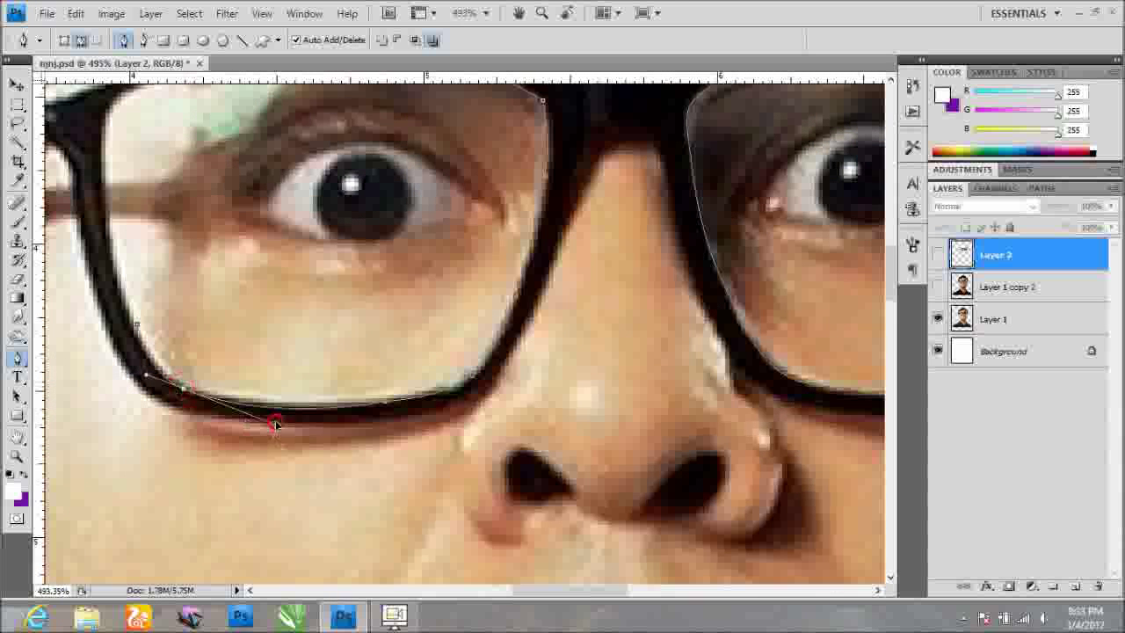
scroll(176, 378, "down", 1)
scroll(150, 271, "up", 1)
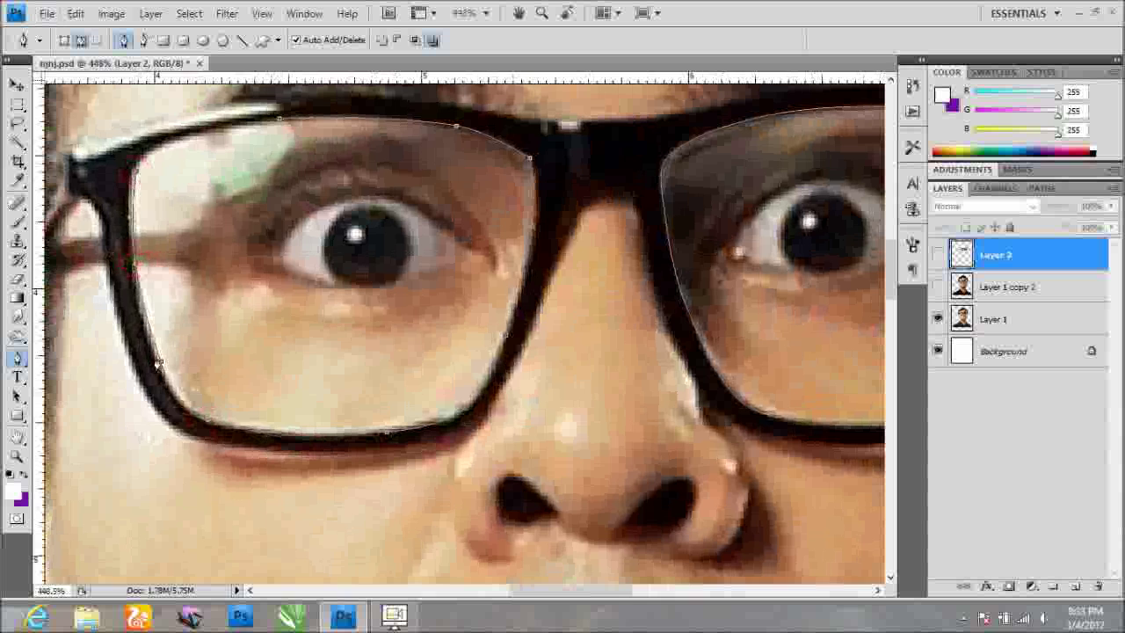
scroll(145, 201, "up", 1)
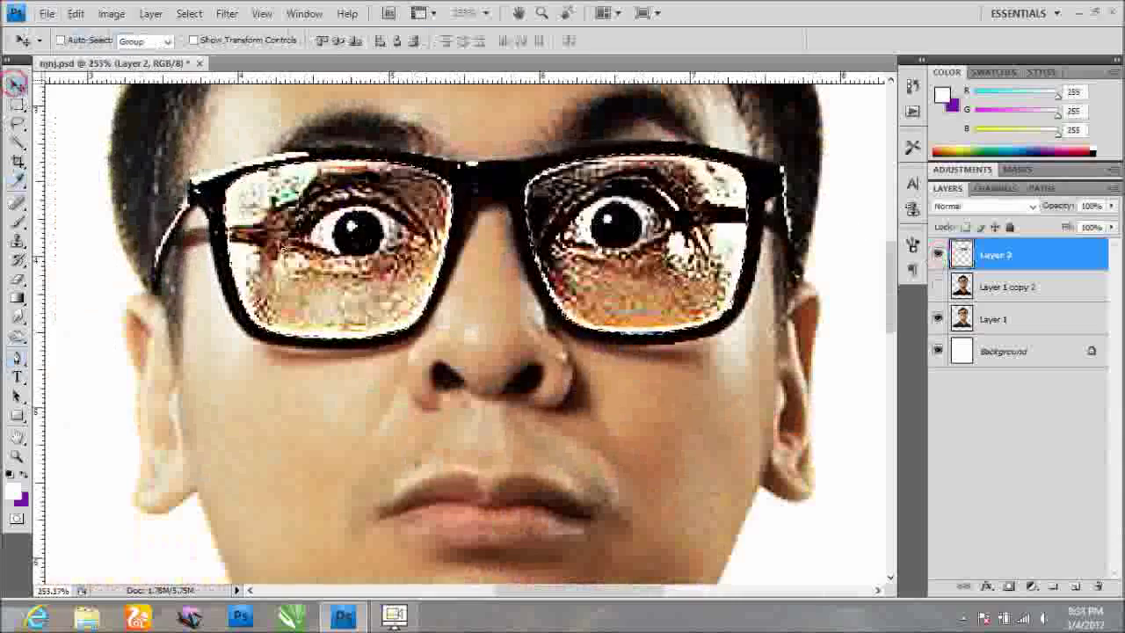
left_click_drag(305, 259, 305, 416)
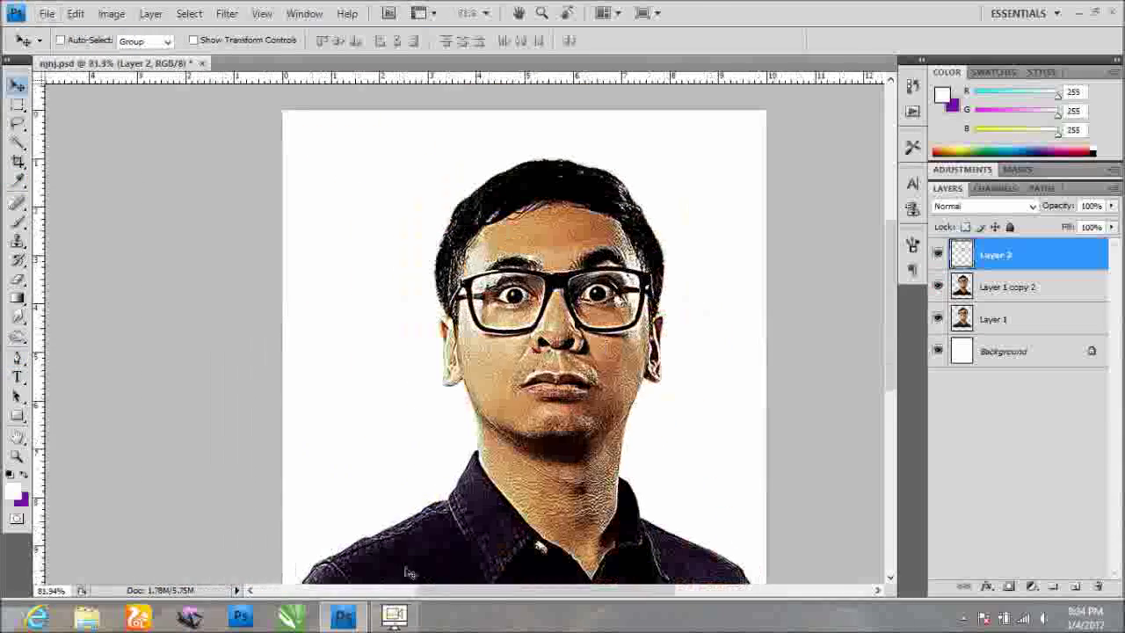
Switch to the Pen tool and hide Layer 1 copy 2.
scroll(572, 405, "up", 3)
scroll(251, 371, "up", 5)
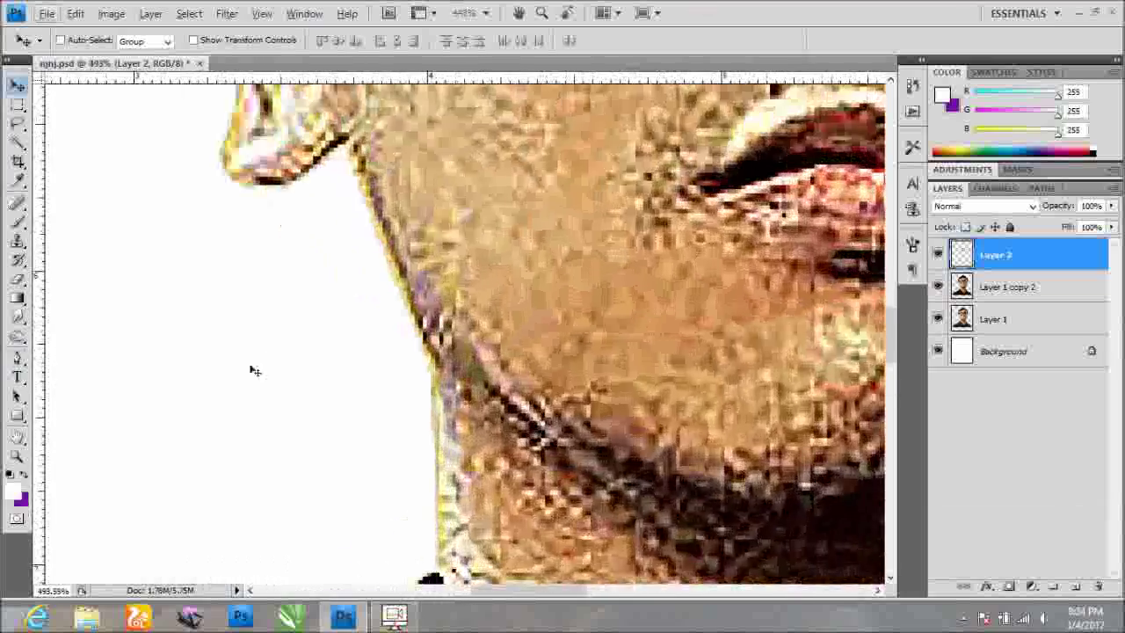
key("p")
scroll(251, 371, "down", 4)
scroll(406, 380, "up", 5)
left_click(938, 287)
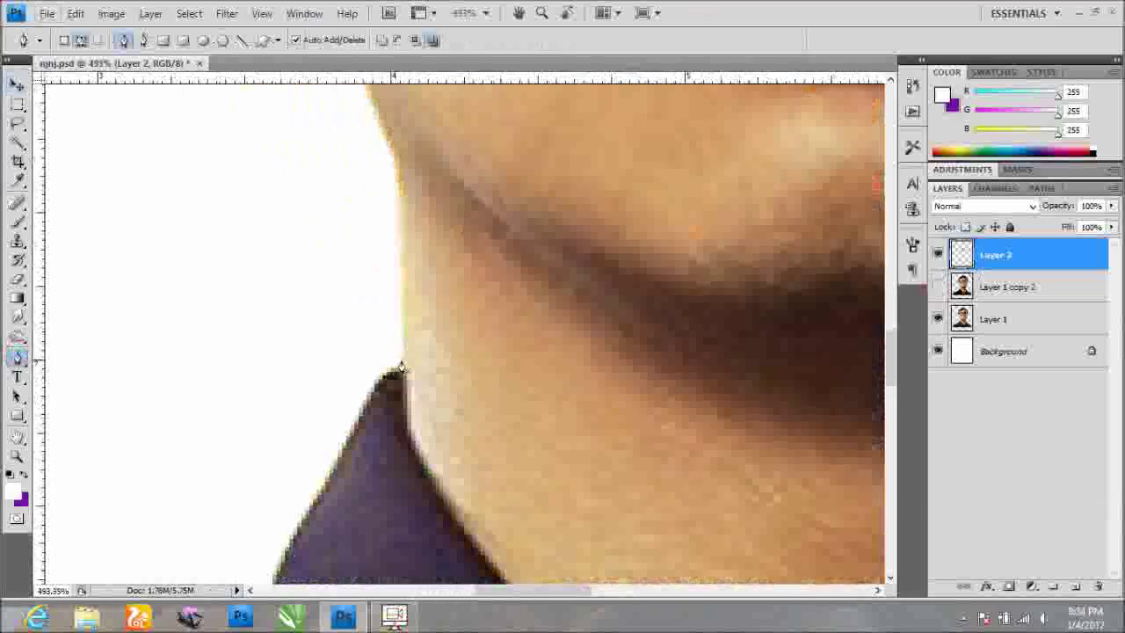
Start the face outline at the neck and run it down the collar to its V.
left_click(400, 368)
scroll(400, 367, "down", 3)
scroll(400, 367, "up", 2)
left_click(472, 473)
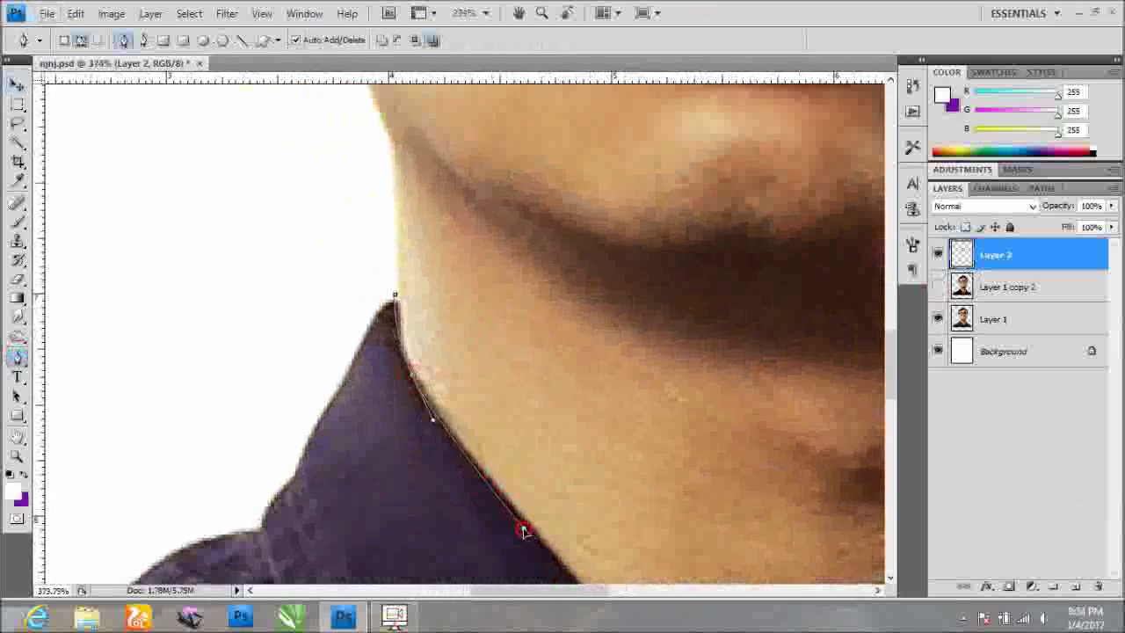
scroll(384, 279, "down", 3)
left_click(497, 382)
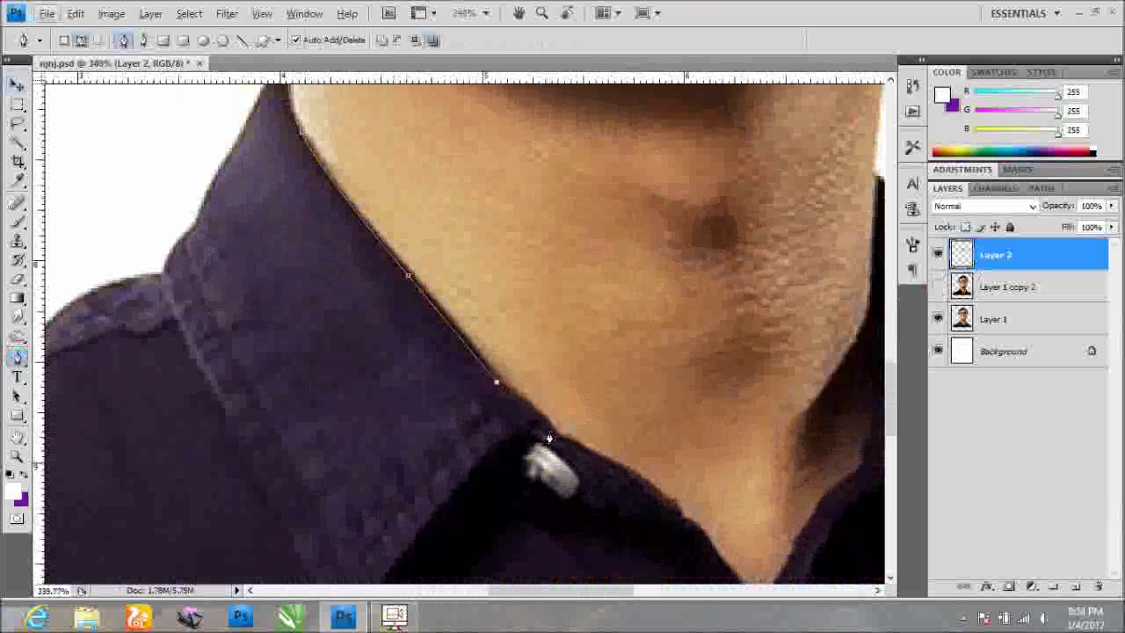
scroll(681, 520, "down", 3)
scroll(510, 334, "up", 4)
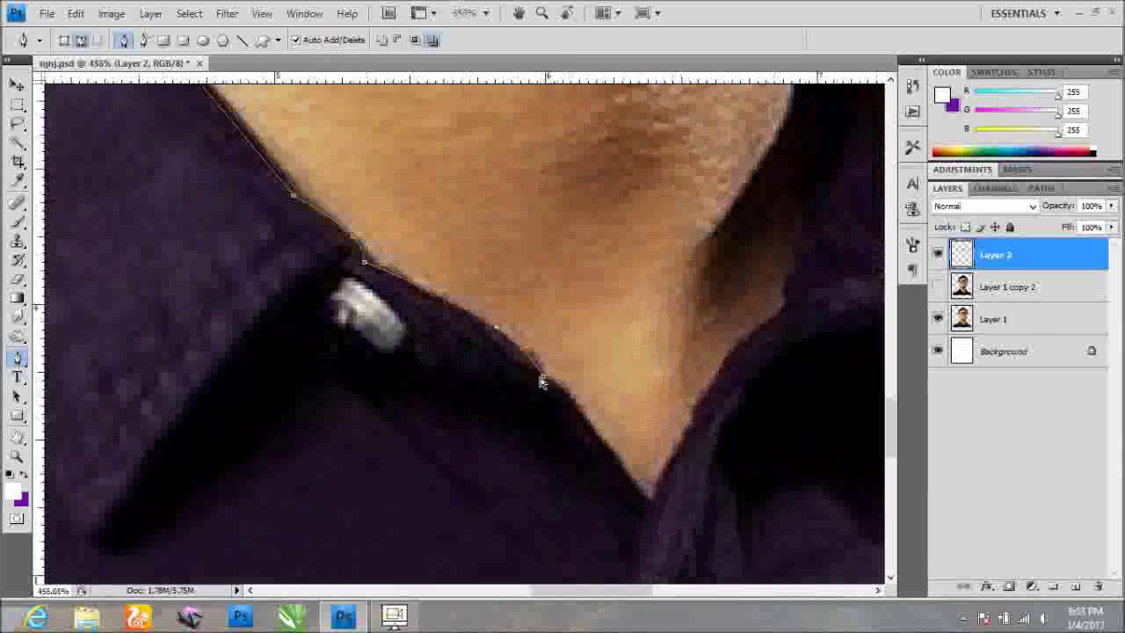
scroll(572, 406, "down", 1)
left_click(726, 335)
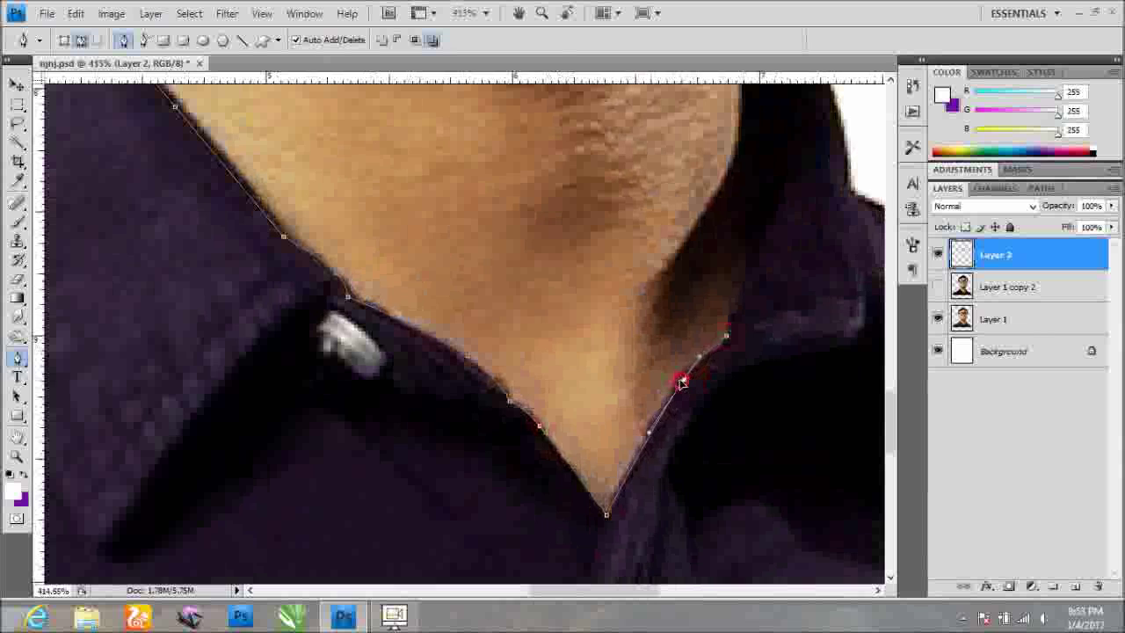
scroll(683, 380, "down", 3)
scroll(694, 352, "up", 3)
Extend the outline up the right neck, around the ear, to the top of the head.
left_click(697, 274)
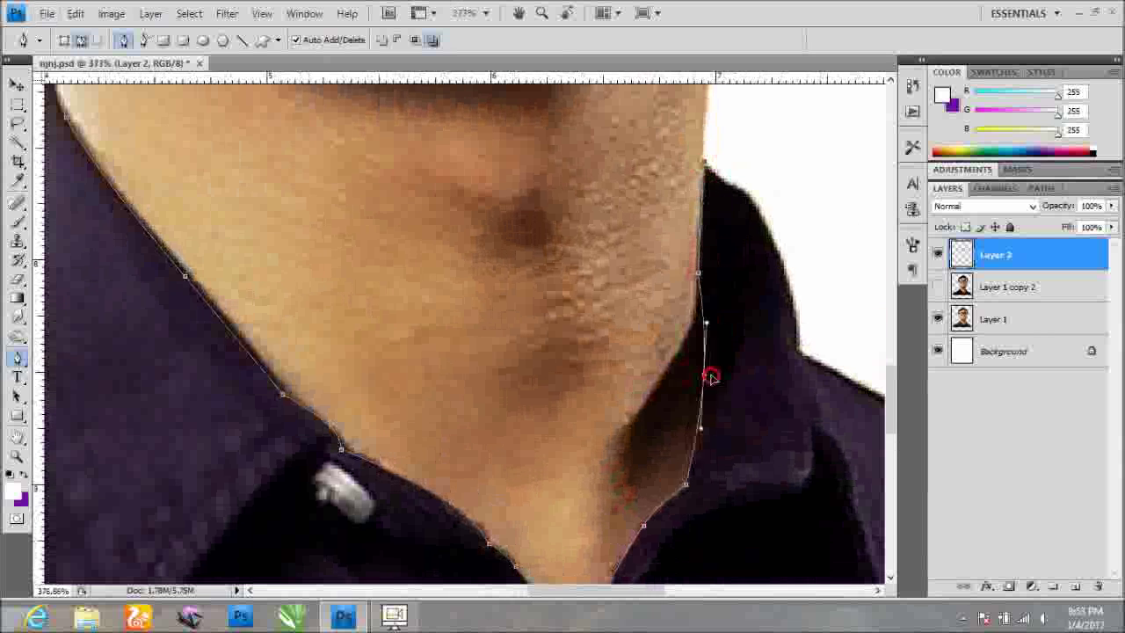
scroll(695, 375, "down", 2)
left_click(753, 163)
scroll(703, 176, "down", 3)
scroll(615, 229, "up", 4)
left_click(615, 240)
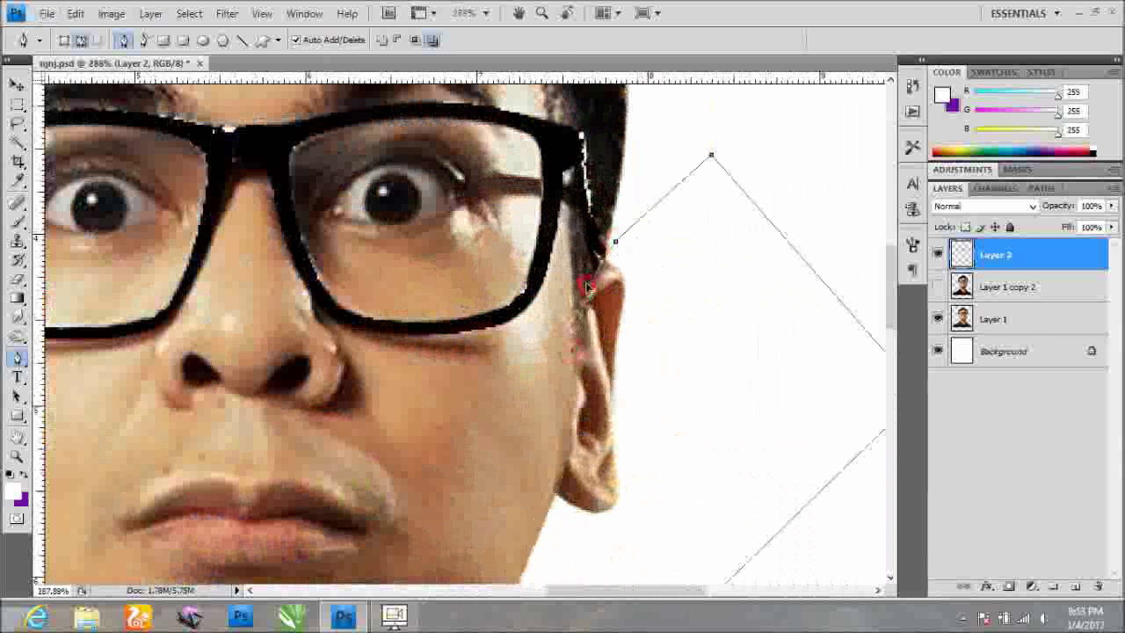
scroll(568, 248, "down", 2)
scroll(565, 220, "down", 1)
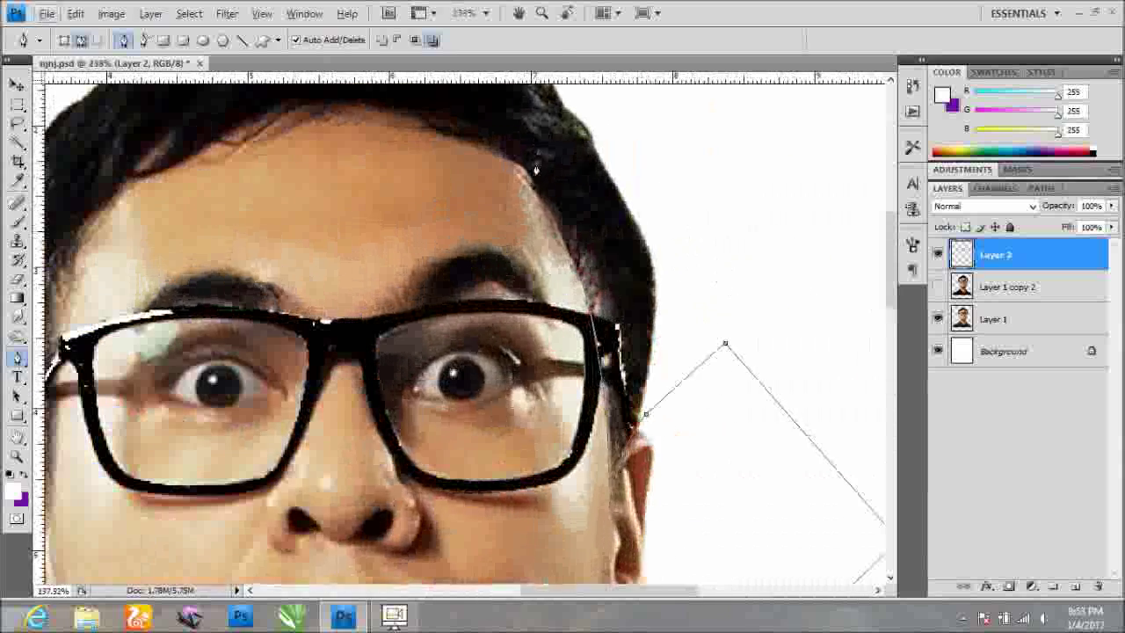
left_click(527, 167)
scroll(492, 167, "up", 1)
scroll(466, 158, "up", 1)
Follow the hairline across the forehead, close the face path, and fit the view.
left_click(525, 170)
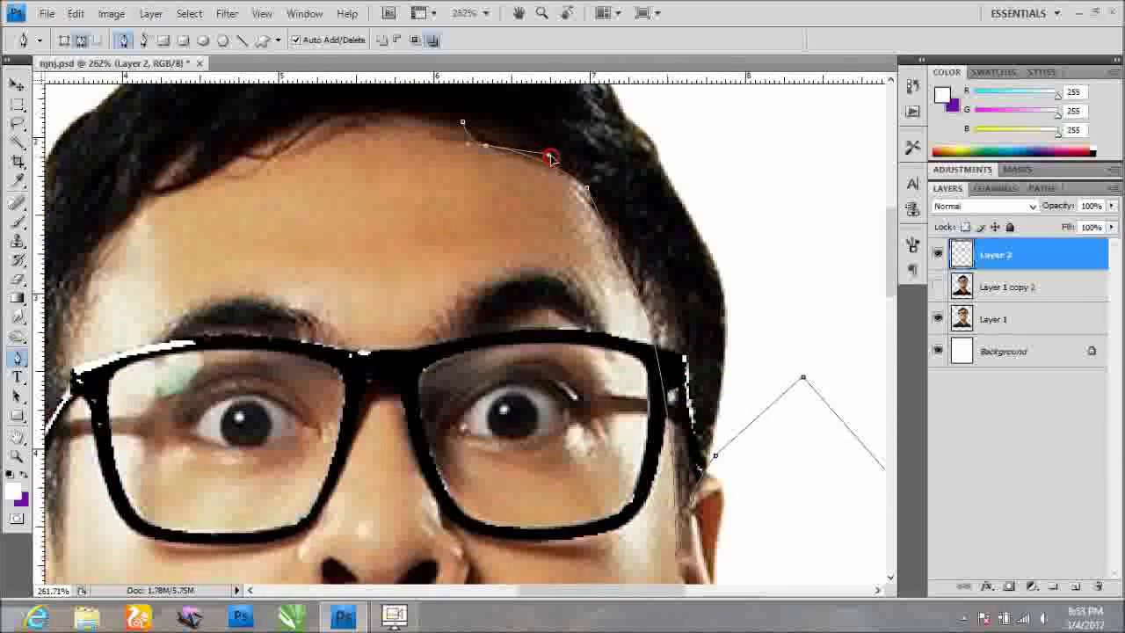
scroll(492, 163, "down", 1)
scroll(325, 152, "up", 1)
left_click(358, 124)
scroll(237, 190, "down", 1)
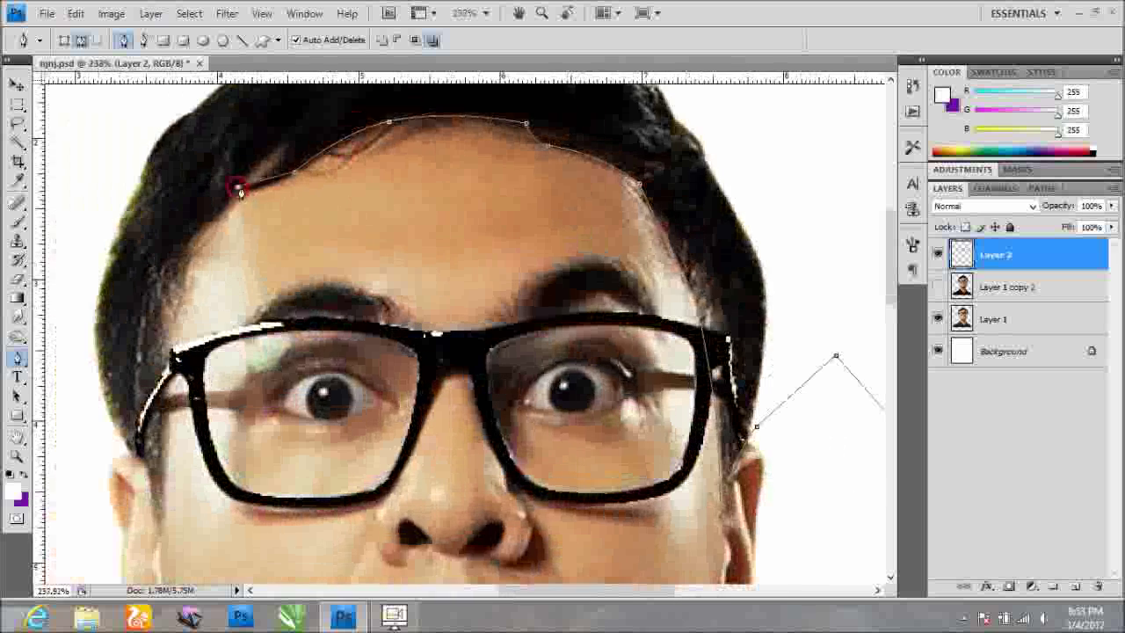
scroll(220, 251, "up", 1)
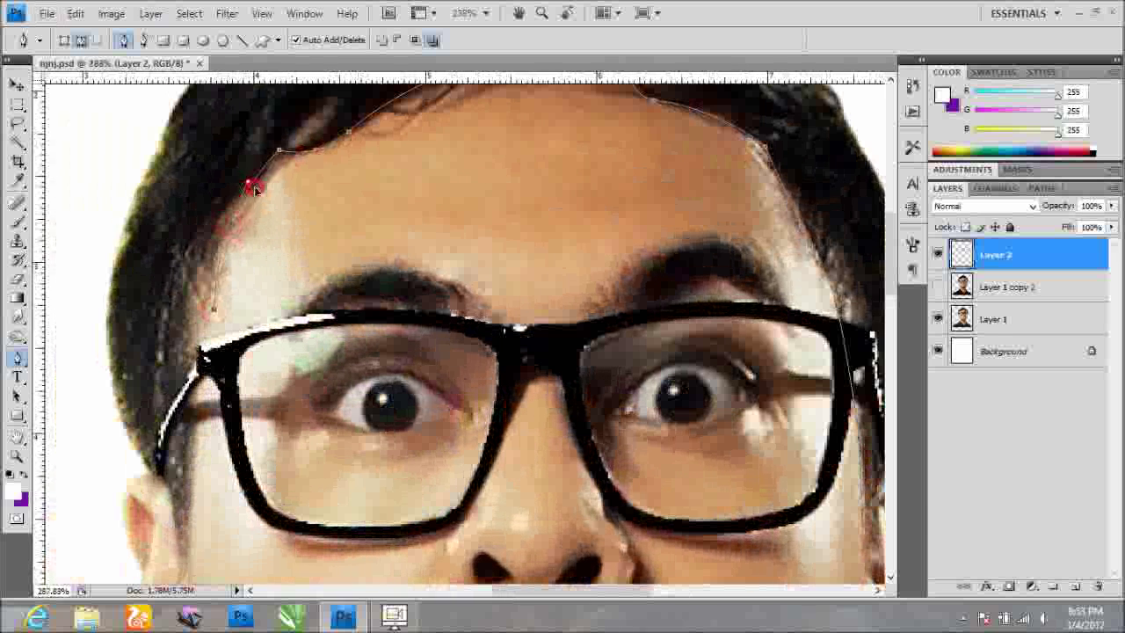
scroll(253, 186, "up", 1)
scroll(223, 361, "down", 1)
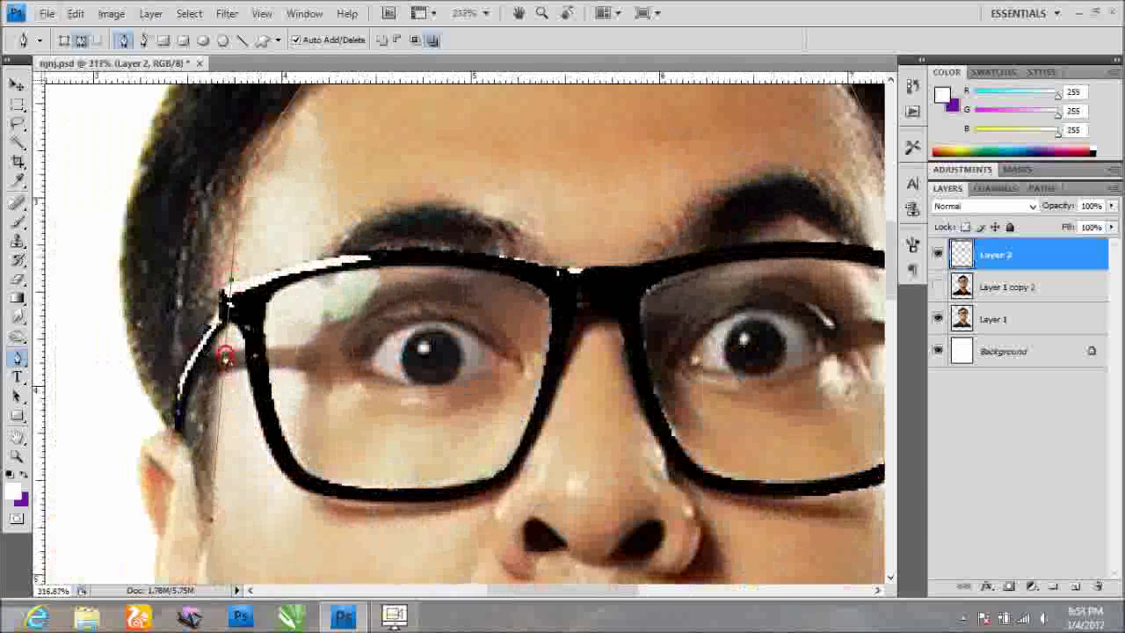
scroll(246, 195, "down", 1)
scroll(239, 184, "down", 2)
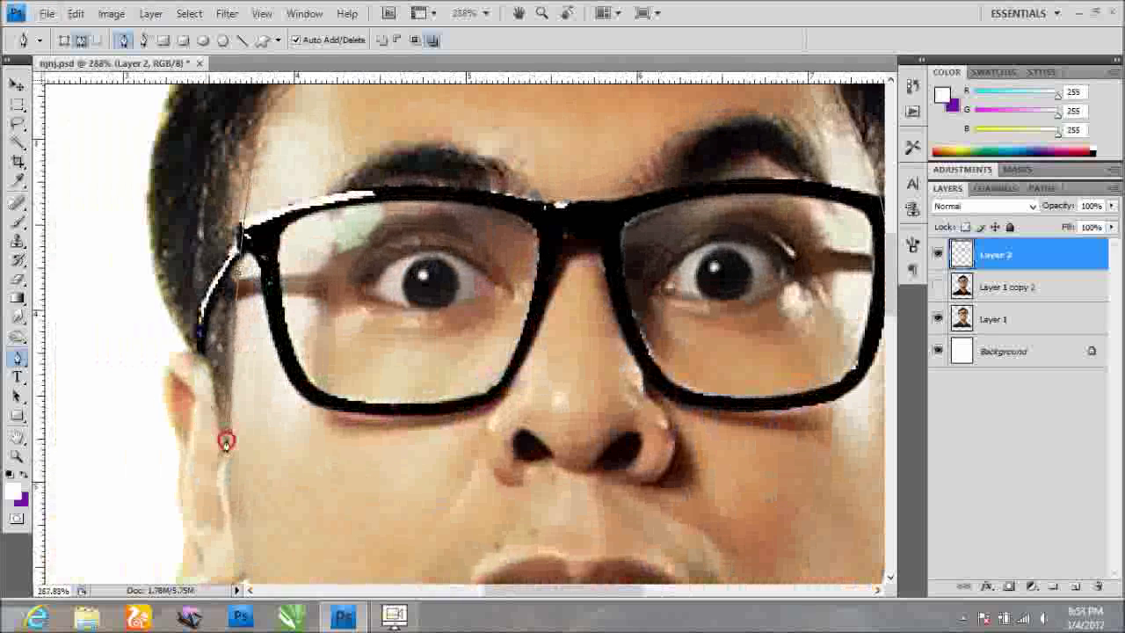
left_click(210, 369)
key("ctrl+0")
Turn the face path into a selection, copy it from Layer 1 copy 2 onto Layer 3, hide Layer 1.
right_click(234, 320)
left_click(343, 409)
left_click(647, 176)
left_click(993, 292)
key("ctrl+j")
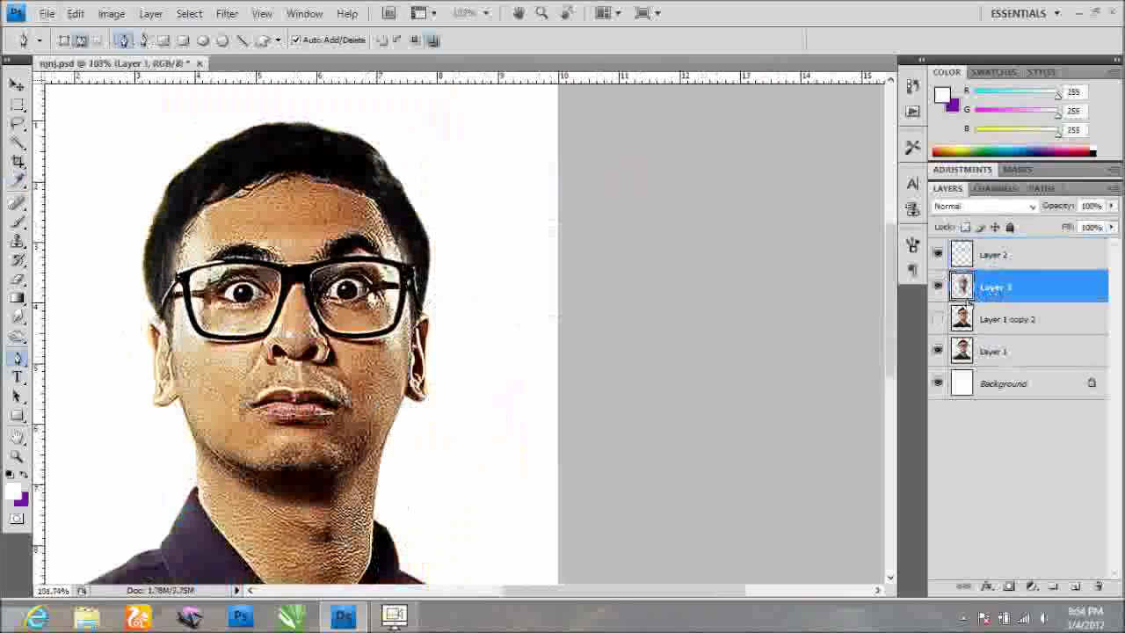
left_click(937, 351)
Curve a pen path around the upper eyelid.
scroll(255, 272, "up", 10)
scroll(195, 313, "up", 2)
scroll(202, 314, "down", 5)
scroll(207, 316, "up", 3)
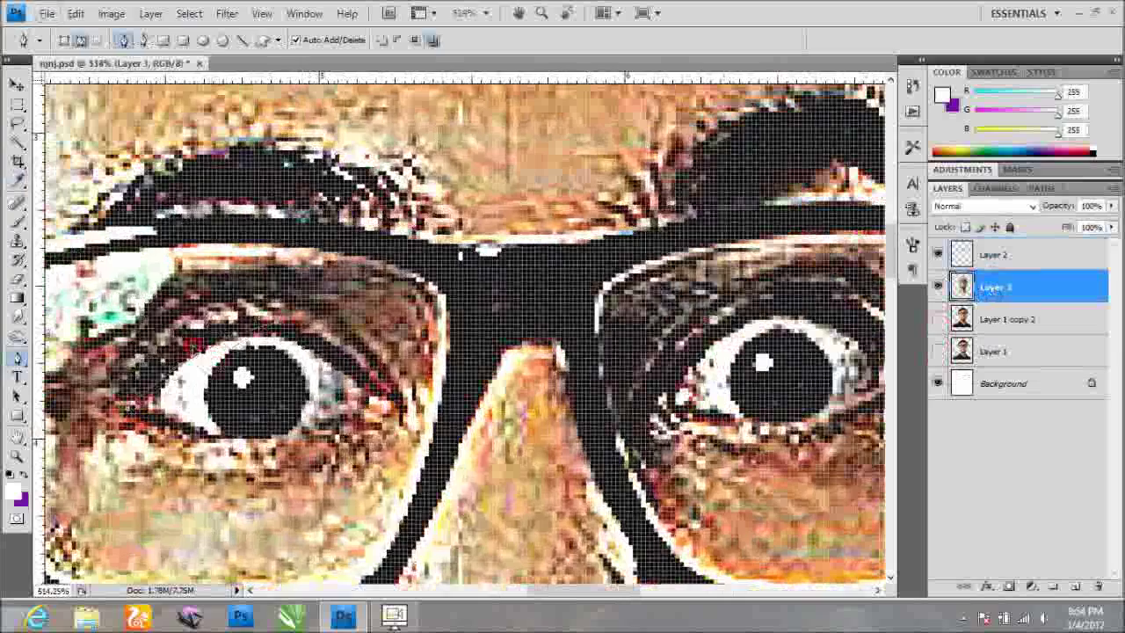
scroll(382, 409, "down", 3)
scroll(369, 422, "up", 3)
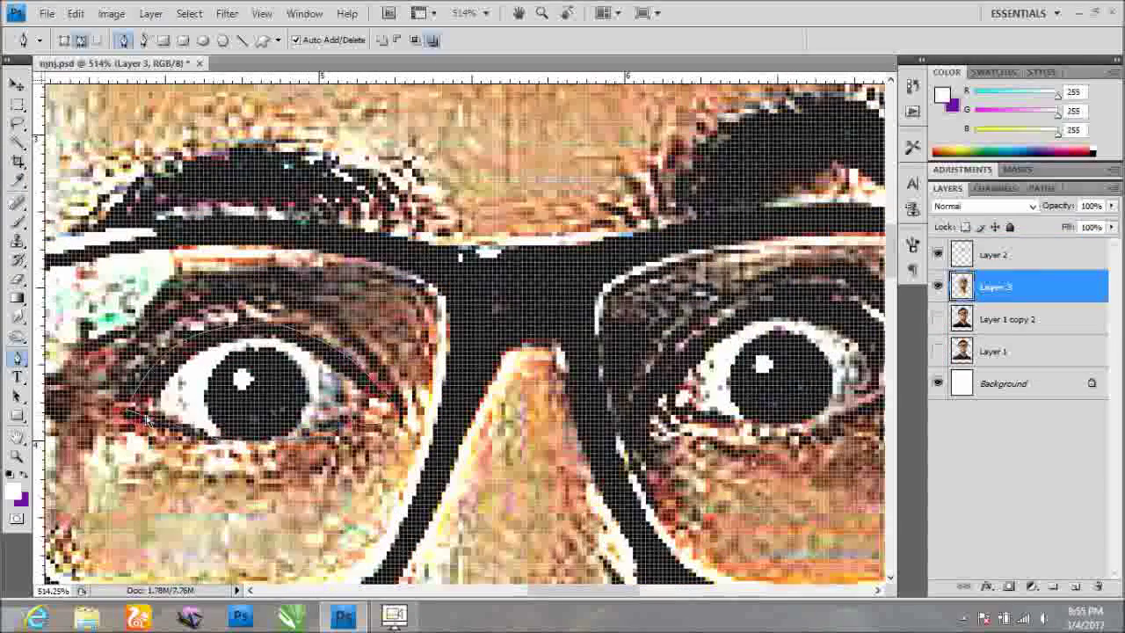
scroll(159, 428, "down", 3)
scroll(417, 337, "up", 2)
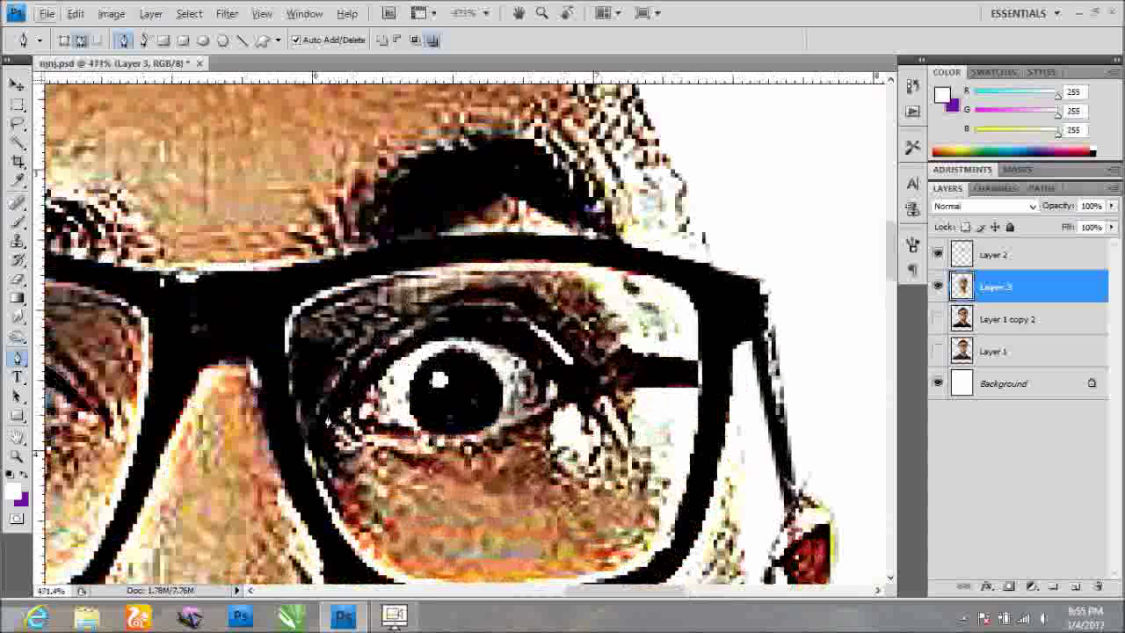
left_click_drag(564, 367, 508, 310)
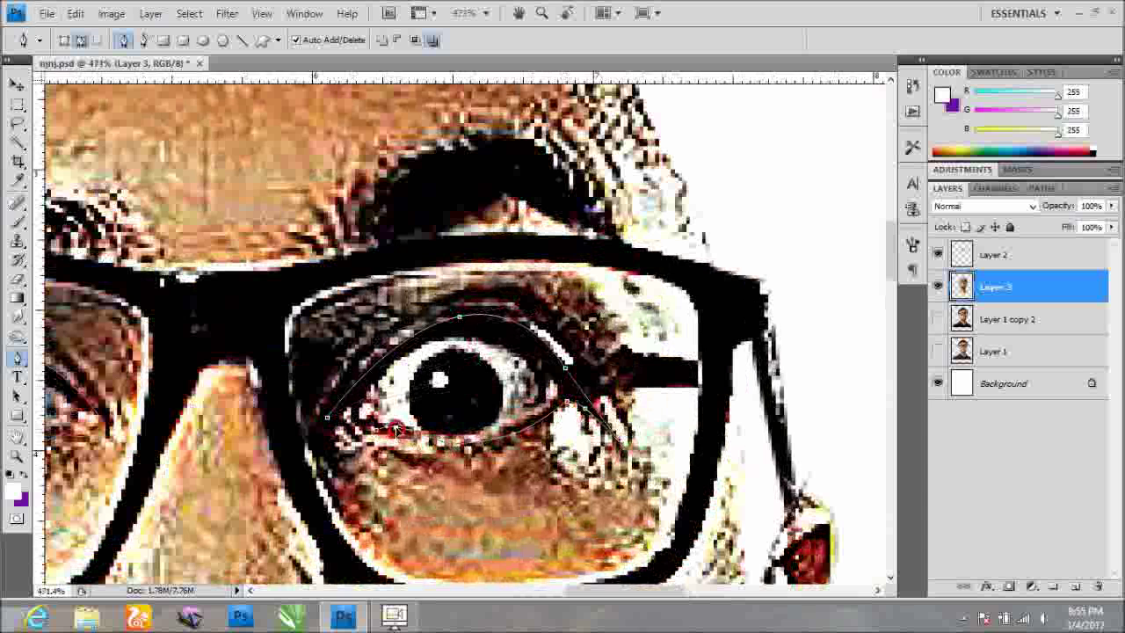
scroll(360, 418, "down", 2)
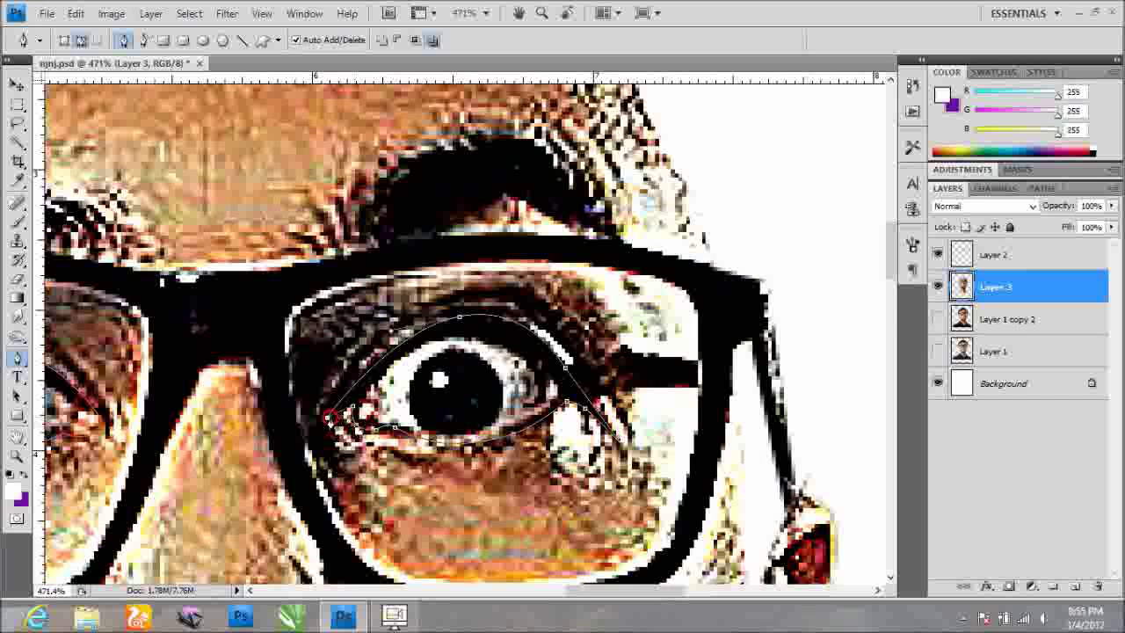
scroll(360, 417, "down", 3)
Add an empty Layer 4 and make Layer 3 the working layer.
key("ctrl+shift+alt+n")
scroll(519, 264, "down", 2)
left_click(1037, 319)
Make Layer 3 the working layer, undoing an accidental move of the face.
left_click(938, 319)
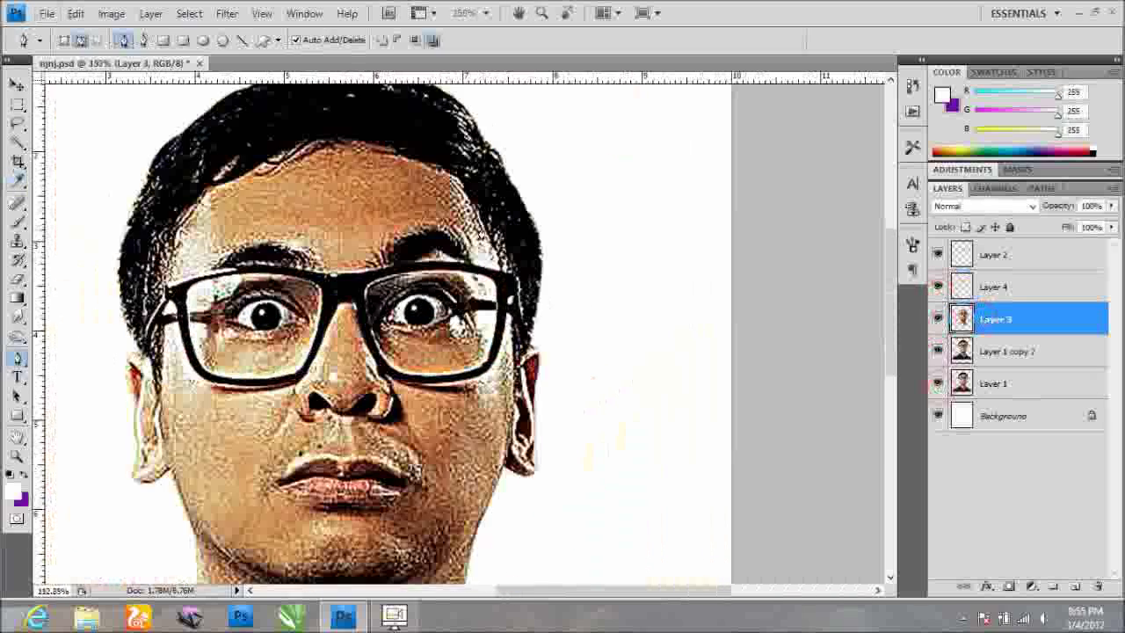
scroll(677, 333, "down", 2)
scroll(677, 333, "up", 1)
key("alt+period")
key("w")
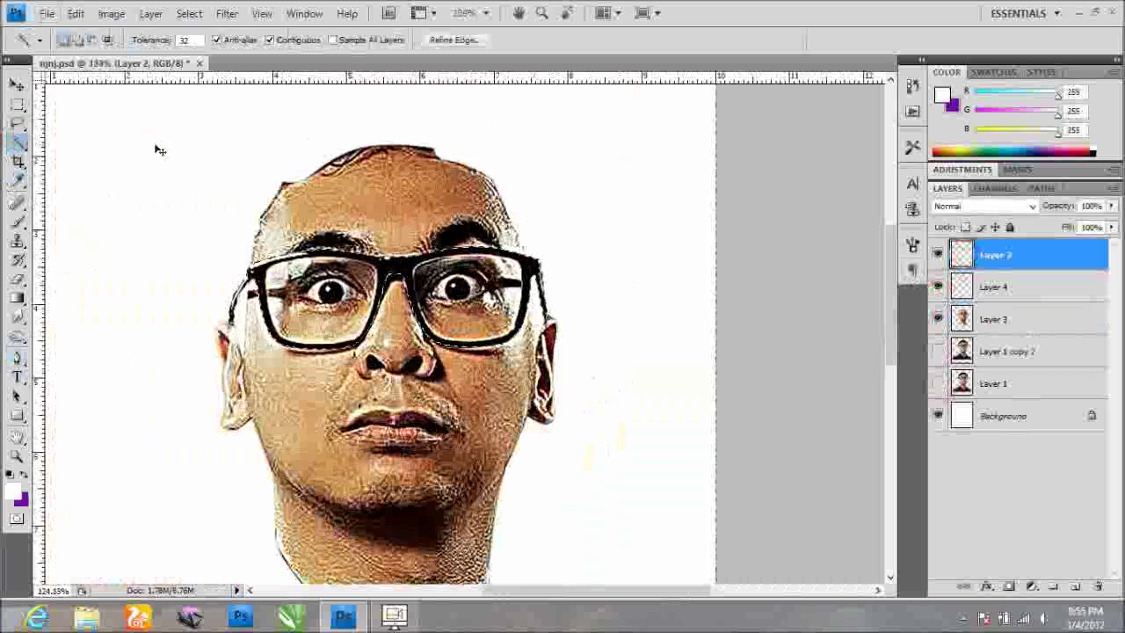
left_click(509, 393, "ctrl")
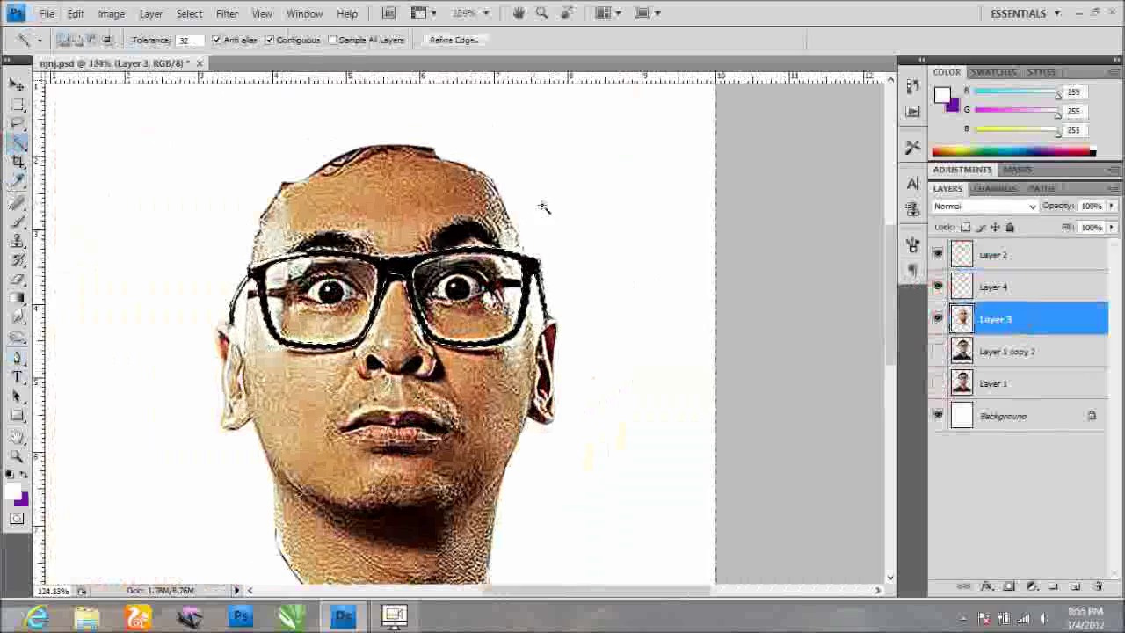
key("v")
left_click_drag(299, 235, 221, 156)
key("ctrl+z")
Hide the black glasses layer (Layer 2) and lock Layer 3's transparent pixels.
scroll(410, 248, "up", 3)
scroll(410, 248, "down", 4)
left_click(938, 254)
left_click(965, 227)
left_click(18, 317)
scroll(527, 369, "up", 4)
scroll(527, 369, "up", 1)
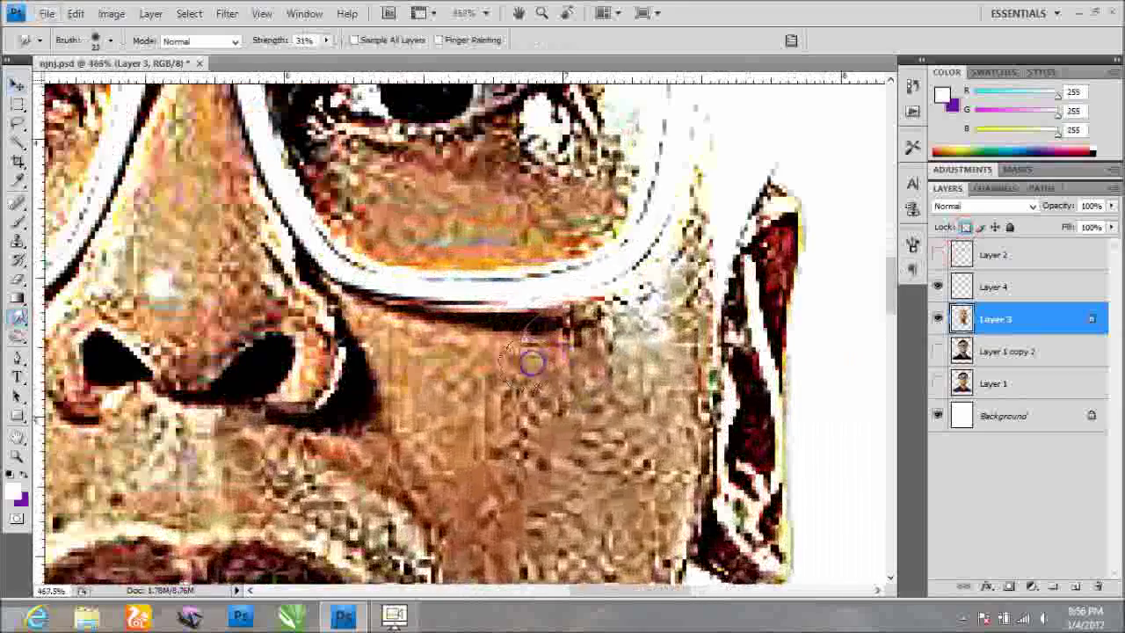
Smudge the skin under the eye at 31% strength, then shrink the brush.
scroll(531, 360, "up", 1)
mouse_move(347, 261)
left_mouse_down()
mouse_move(445, 322)
mouse_move(567, 306)
mouse_move(542, 281)
mouse_move(533, 315)
mouse_move(598, 296)
mouse_move(492, 290)
mouse_move(387, 316)
mouse_move(396, 369)
mouse_move(545, 352)
mouse_move(334, 307)
mouse_move(439, 362)
mouse_move(510, 372)
mouse_move(439, 381)
mouse_move(296, 366)
mouse_move(206, 323)
mouse_move(114, 422)
mouse_move(105, 290)
mouse_move(325, 539)
mouse_move(538, 378)
mouse_move(607, 346)
mouse_move(603, 281)
mouse_move(594, 375)
mouse_move(411, 363)
left_mouse_up()
scroll(598, 296, "up", 2)
key("bracketleft")
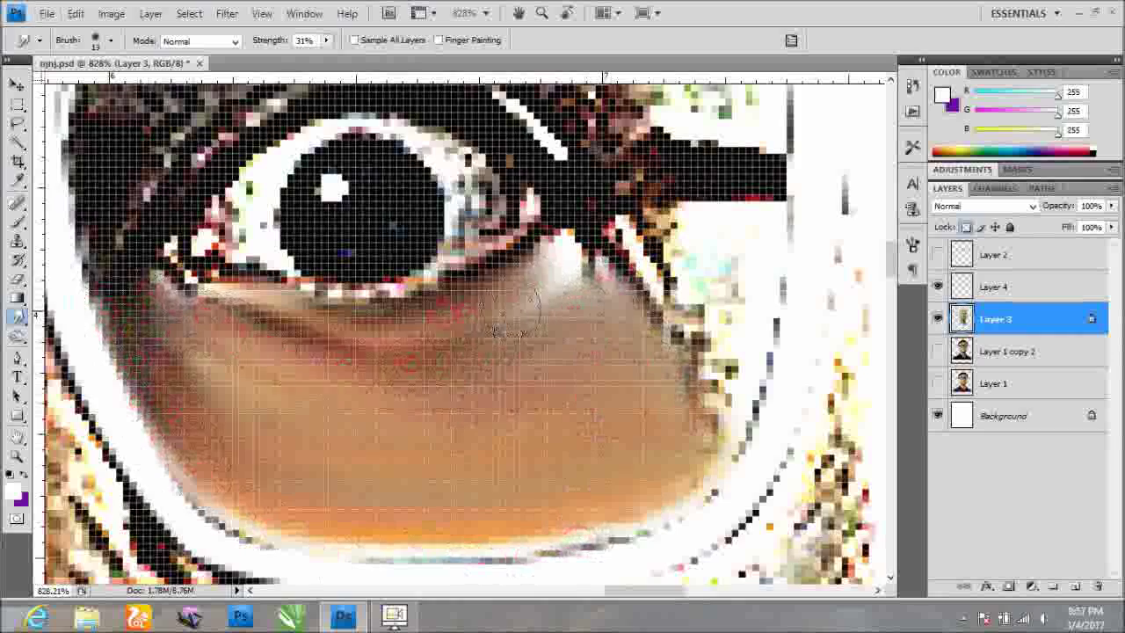
Blend the skin below the eye and the reddish streaks beside it.
scroll(304, 399, "down", 2)
mouse_move(304, 399)
left_mouse_down()
mouse_move(115, 416)
mouse_move(341, 409)
left_mouse_up()
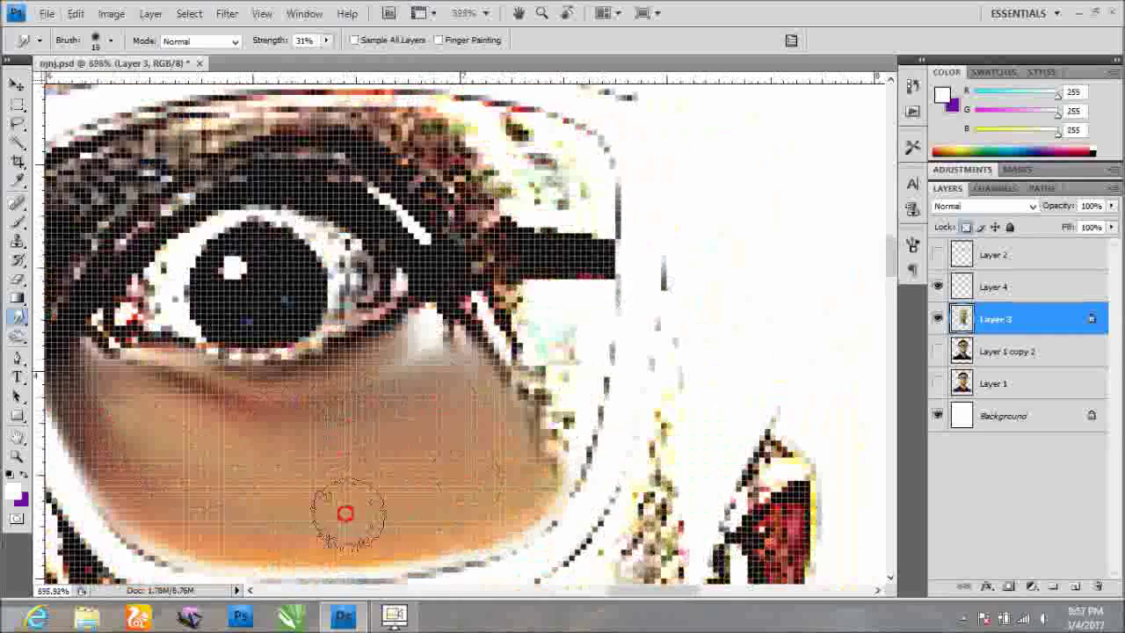
scroll(477, 447, "down", 1)
scroll(486, 456, "up", 3)
mouse_move(378, 211)
left_mouse_down()
mouse_move(452, 437)
mouse_move(462, 505)
mouse_move(475, 466)
mouse_move(439, 290)
mouse_move(491, 347)
left_mouse_up()
scroll(490, 346, "down", 3)
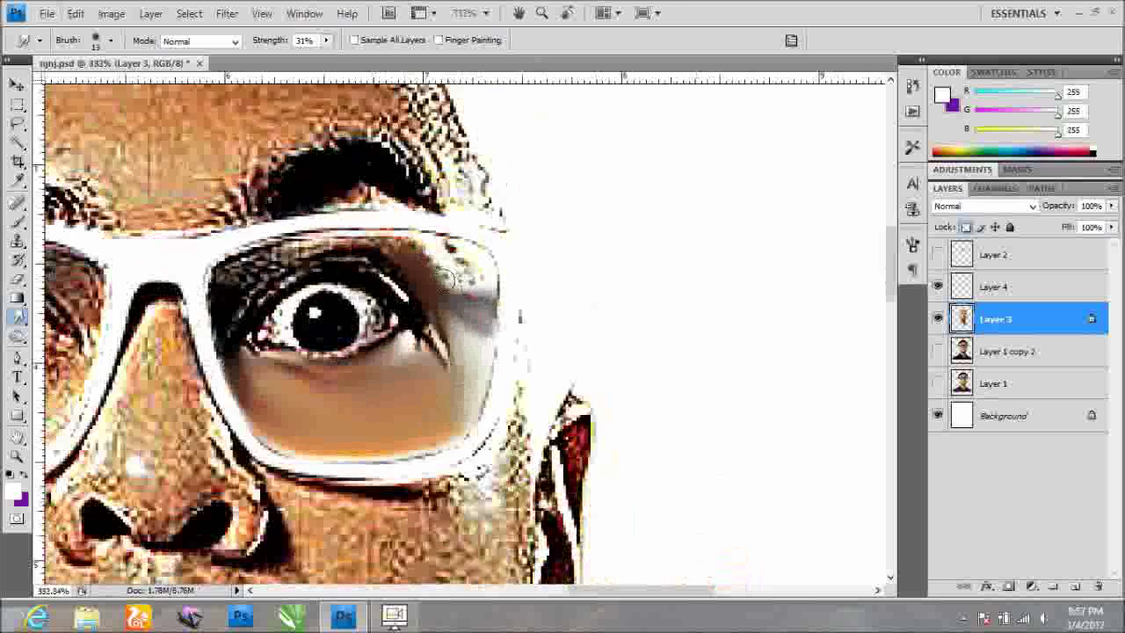
scroll(483, 296, "up", 2)
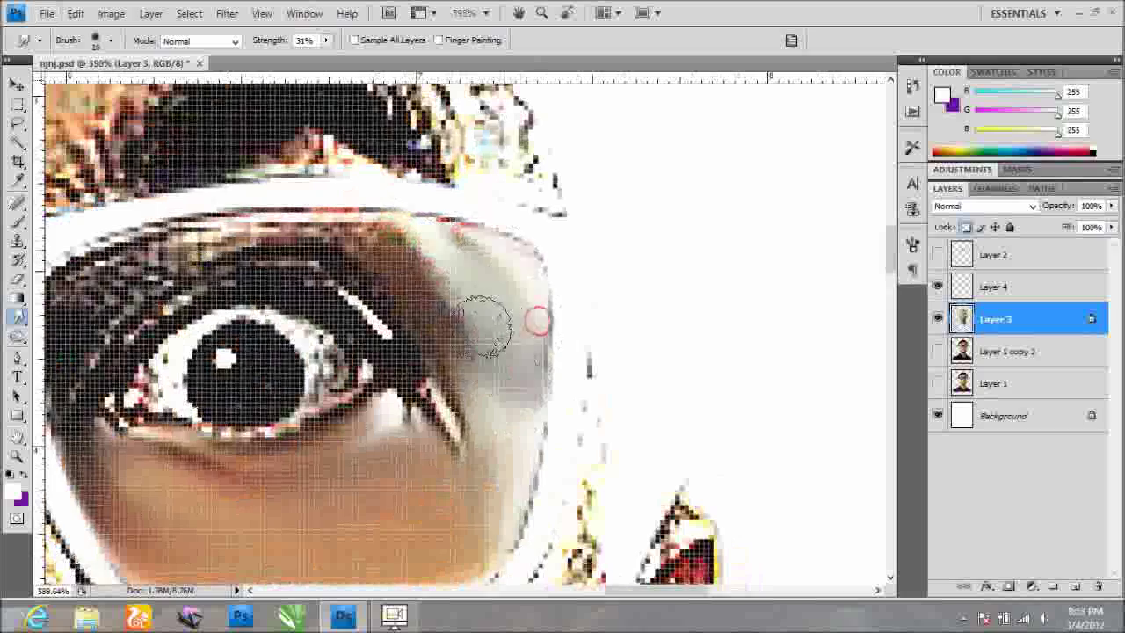
scroll(534, 319, "down", 3)
scroll(378, 474, "up", 3)
Trace a closed curved Pen path around the upper and lower lips.
key("p")
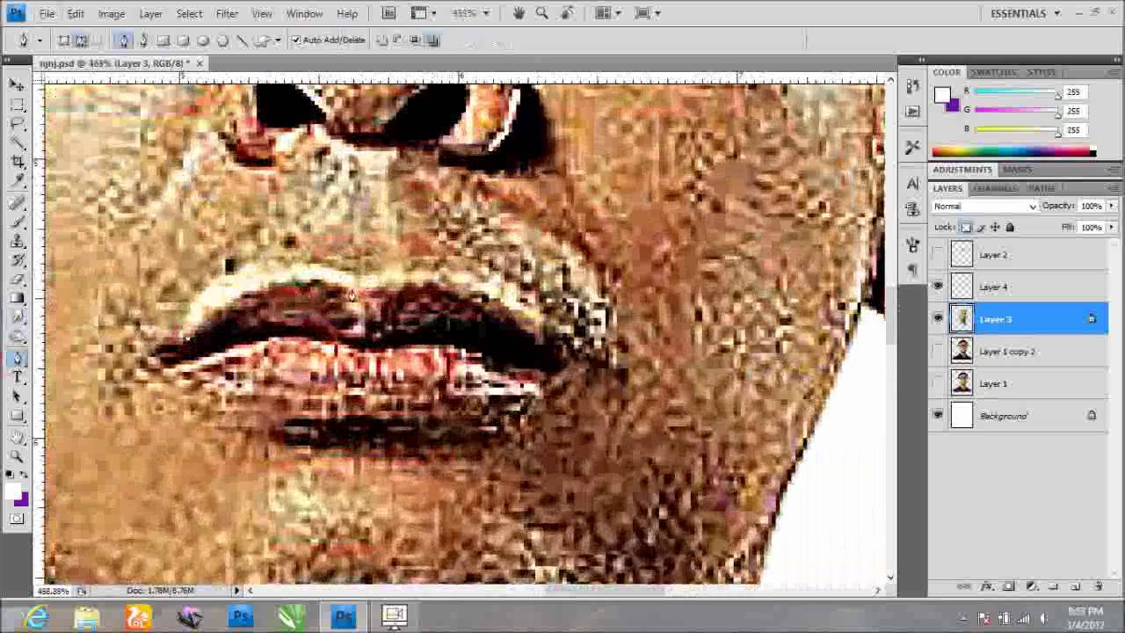
left_click_drag(278, 282, 309, 270)
left_click_drag(436, 280, 460, 284)
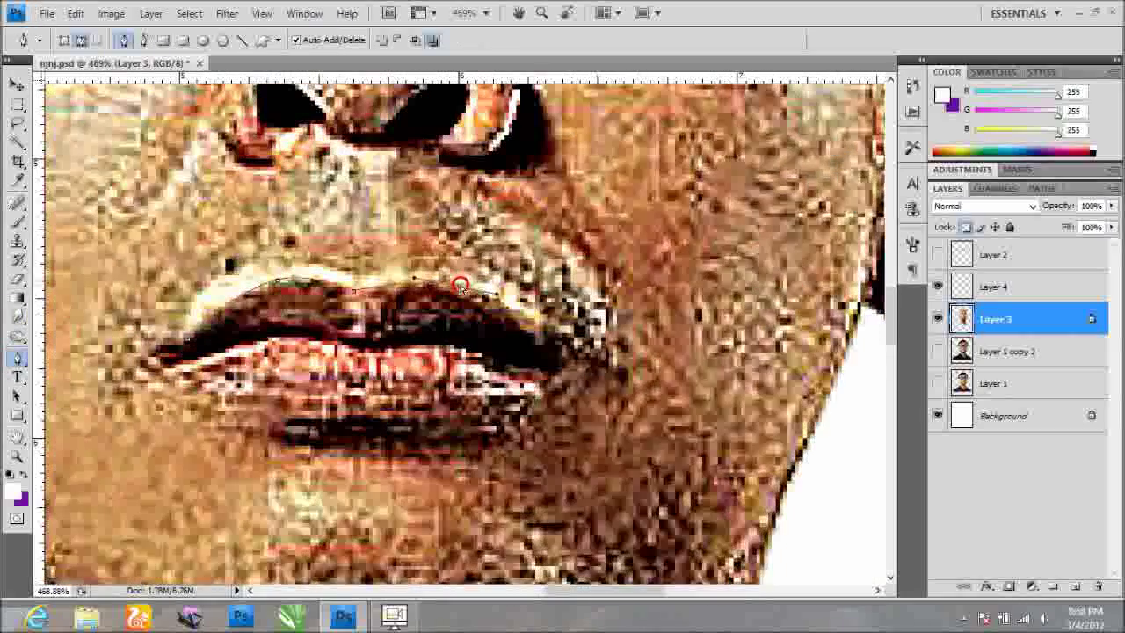
left_click_drag(407, 431, 490, 426)
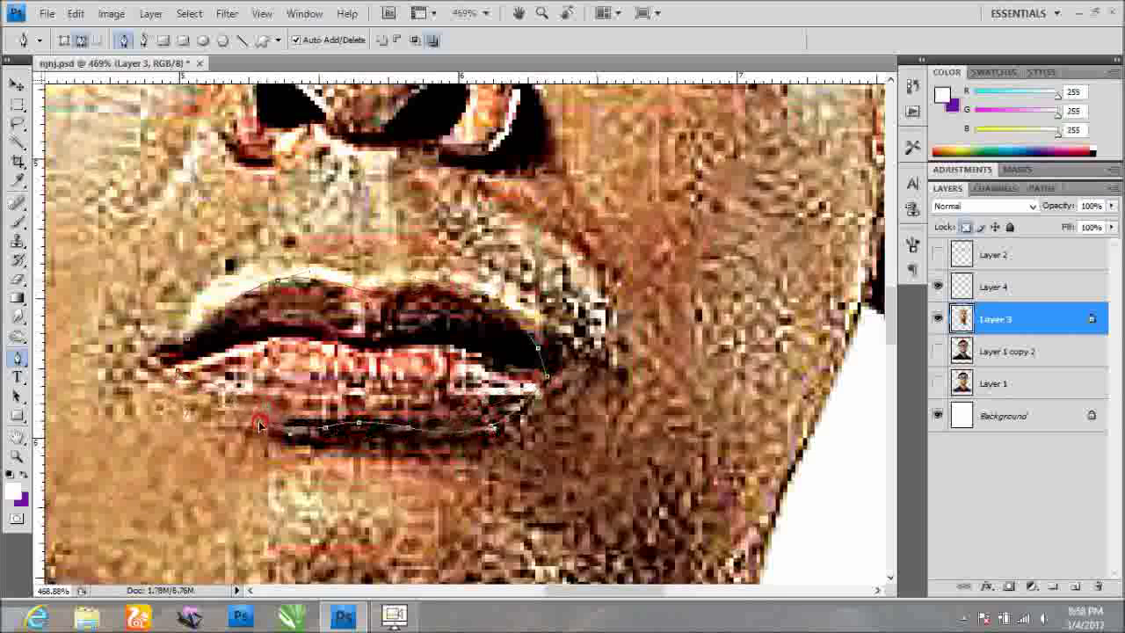
left_click(172, 360)
scroll(172, 361, "down", 3)
Convert the lip path into a selection and add new Layer 5 above Layer 3.
right_click(320, 343)
left_click(360, 413)
left_click(641, 176)
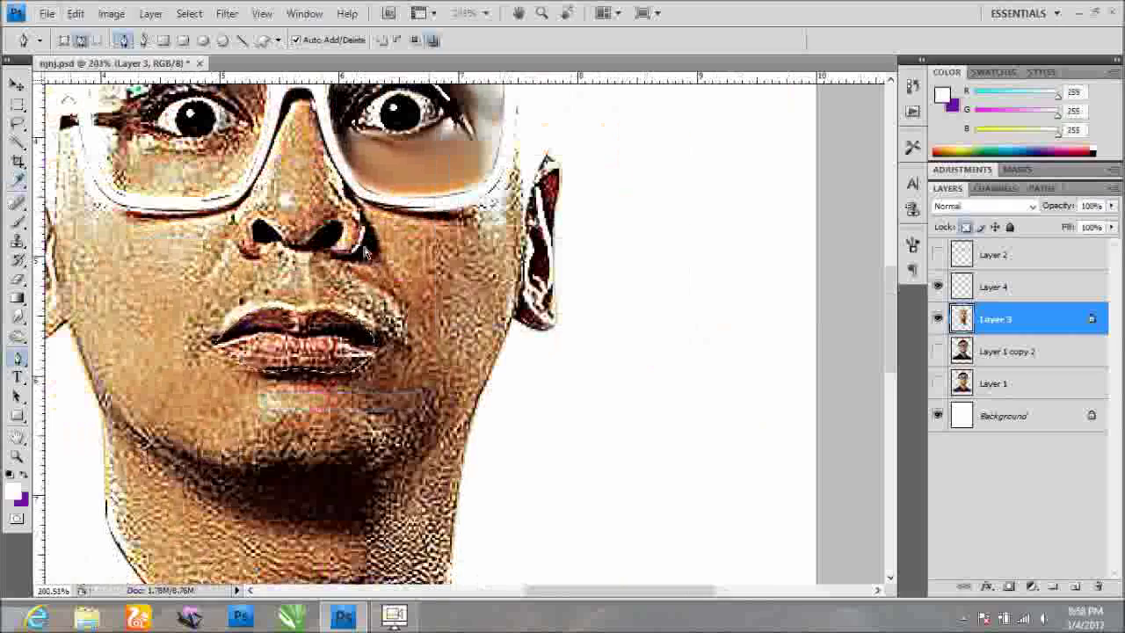
right_click(321, 343)
left_click(360, 409)
left_click(648, 176)
key("ctrl+j")
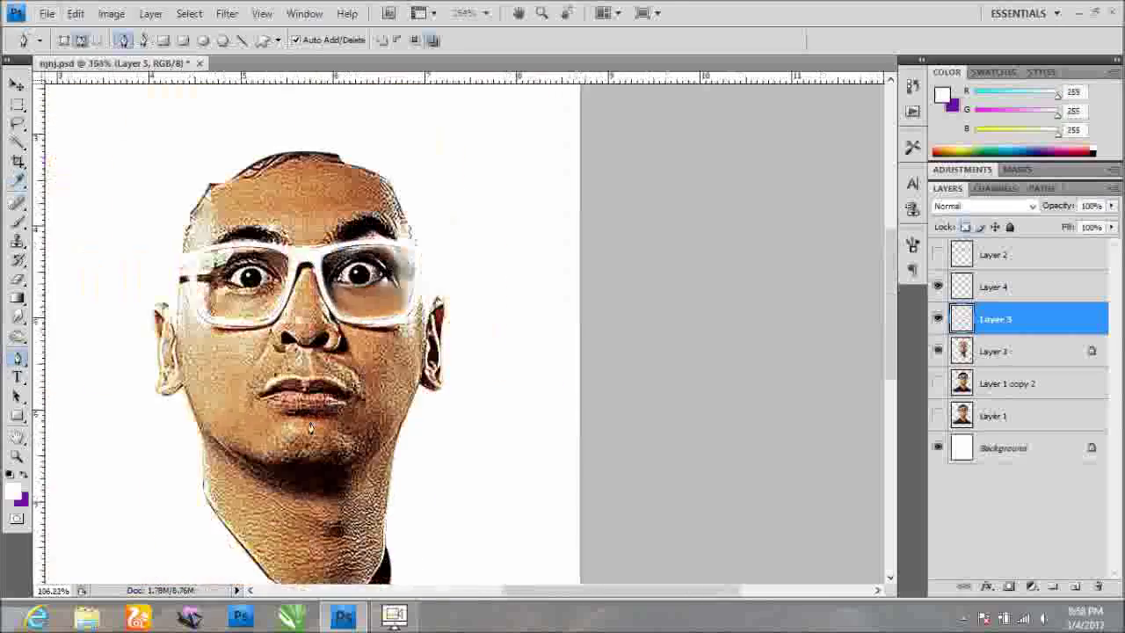
Add Layer 6, clip it to Layer 3, and set its blend mode to Color.
scroll(338, 252, "down", 2)
left_click(1075, 586)
right_click(1028, 386)
left_click(984, 205)
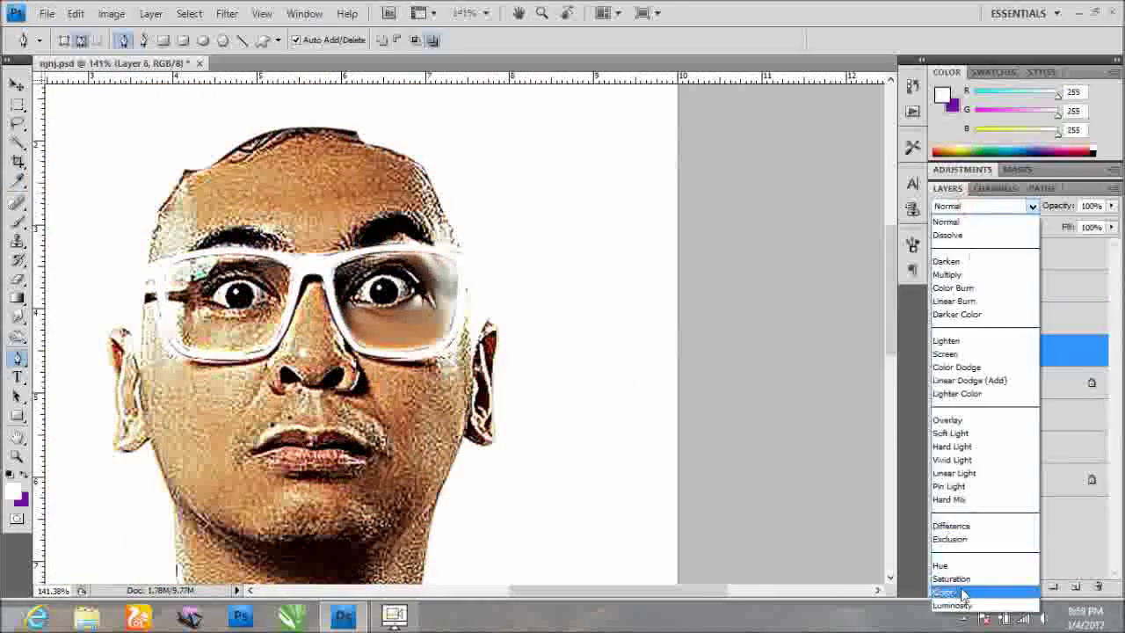
left_click(958, 589)
left_click(13, 492)
Set a peach foreground colour and load an extra brush library for a large brush.
left_click(234, 394)
left_click_drag(811, 113, 794, 96)
key("Return")
left_click(18, 219)
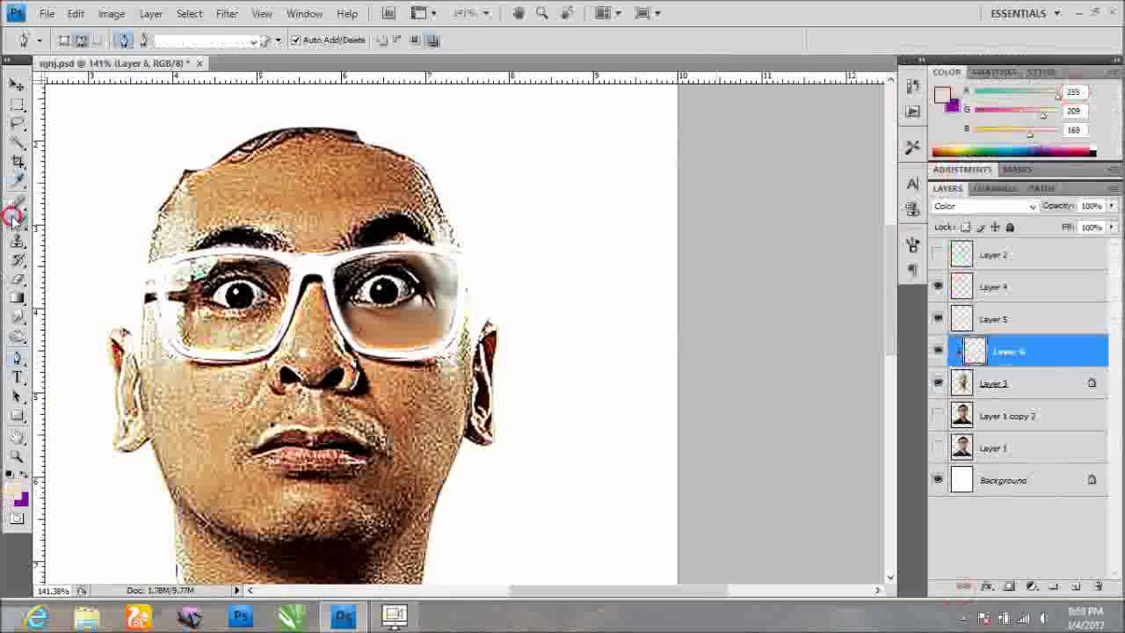
right_click(228, 198)
left_click(419, 212)
left_click(740, 452)
key("Return")
key("Return")
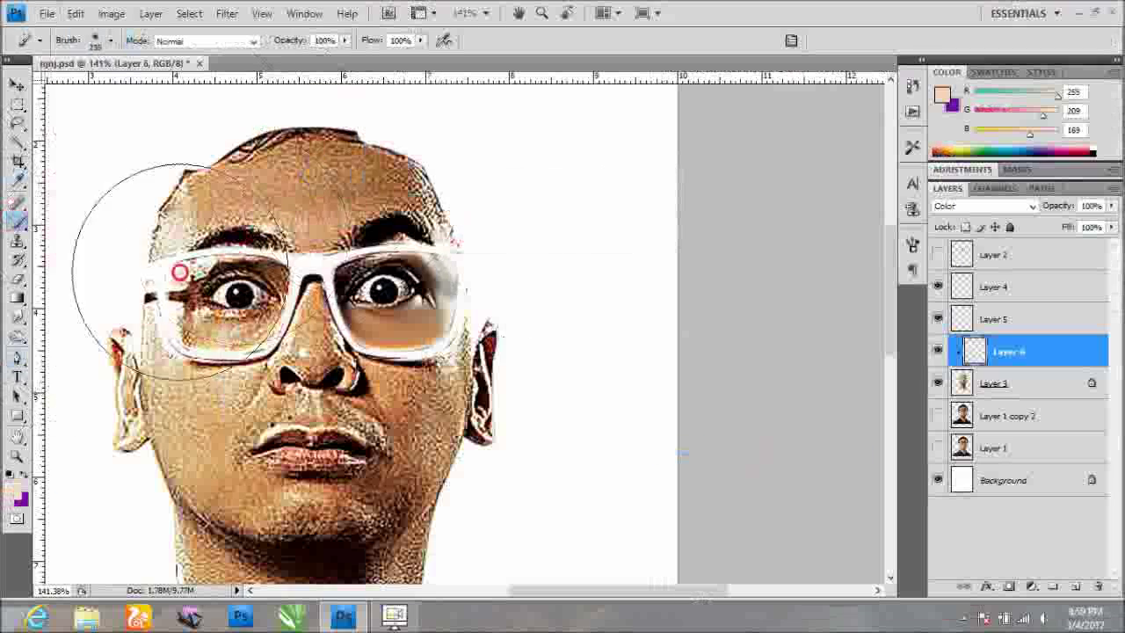
Fill Layer 6 with peach, duplicate it, and set the copy to Color mode.
key("ctrl+minus")
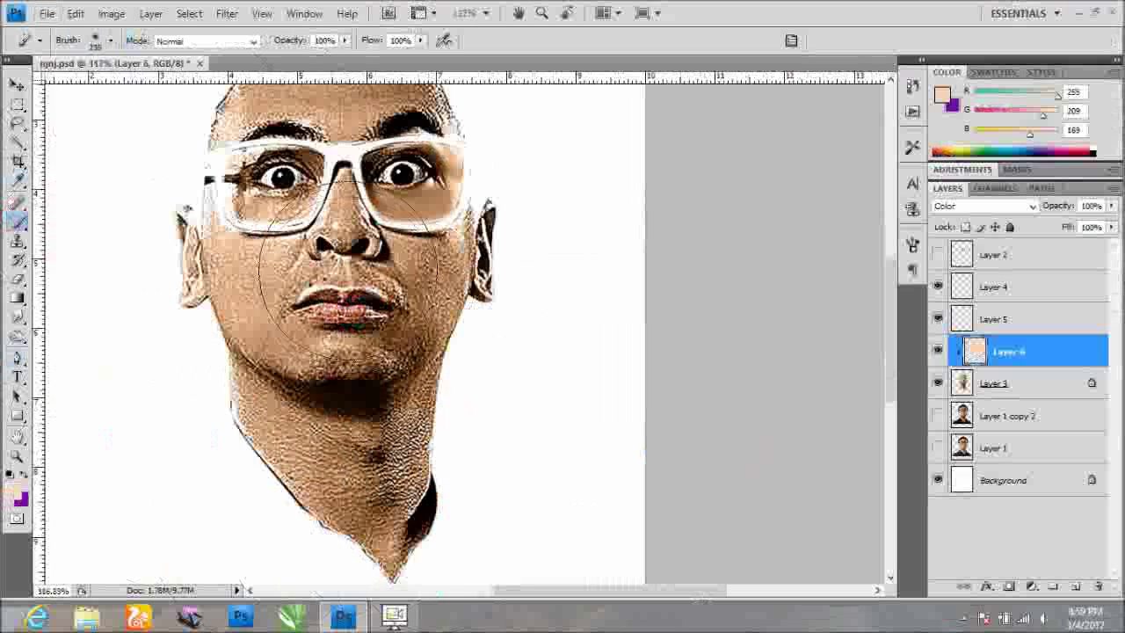
key("ctrl+0")
left_click_drag(526, 195, 960, 373)
left_click(984, 205)
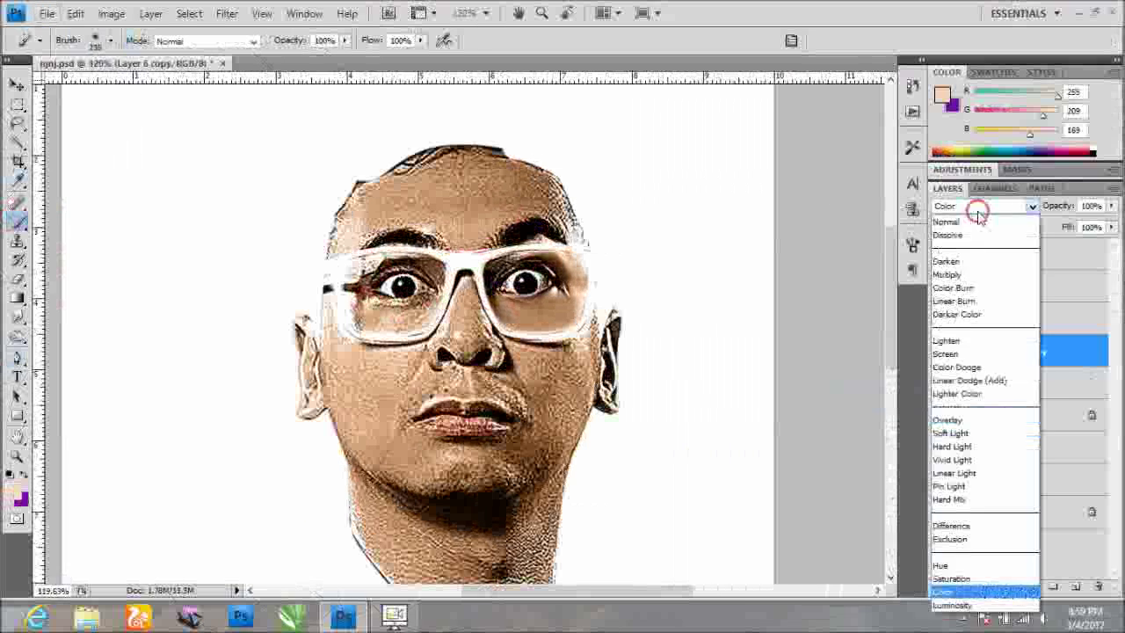
left_click(958, 420)
Reselect the face layer, Layer 3, with the Smudge tool active.
left_click(1006, 383)
left_click(994, 416)
left_click(16, 318)
scroll(540, 355, "up", 2)
scroll(540, 355, "up", 4)
scroll(470, 336, "down", 2)
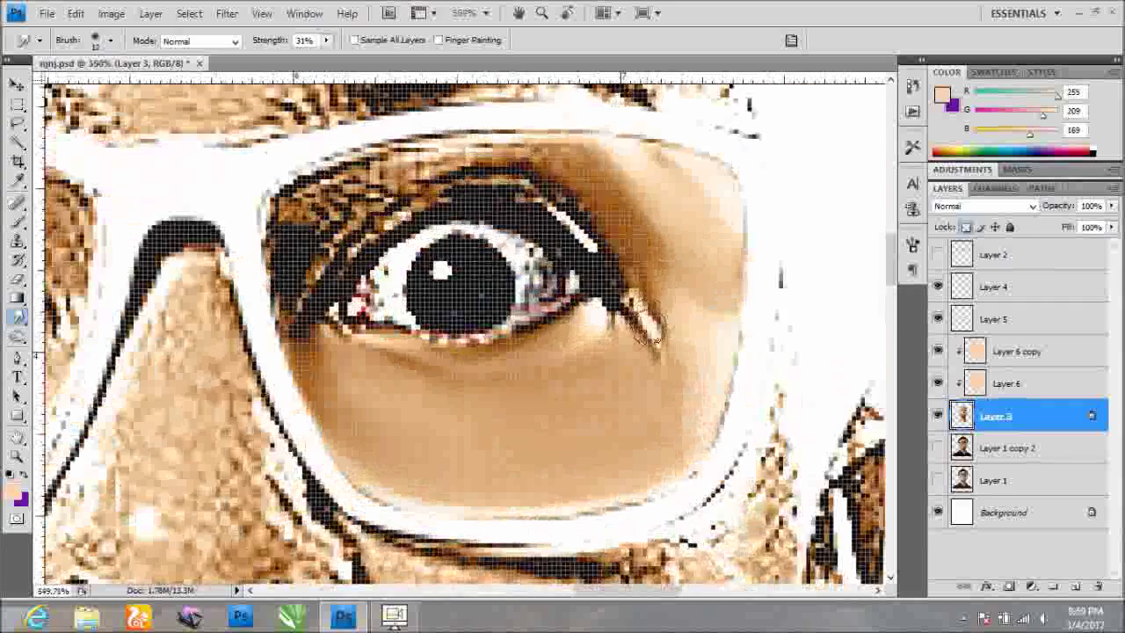
Smudge the upper lash line smooth.
scroll(597, 224, "down", 3)
scroll(540, 158, "up", 3)
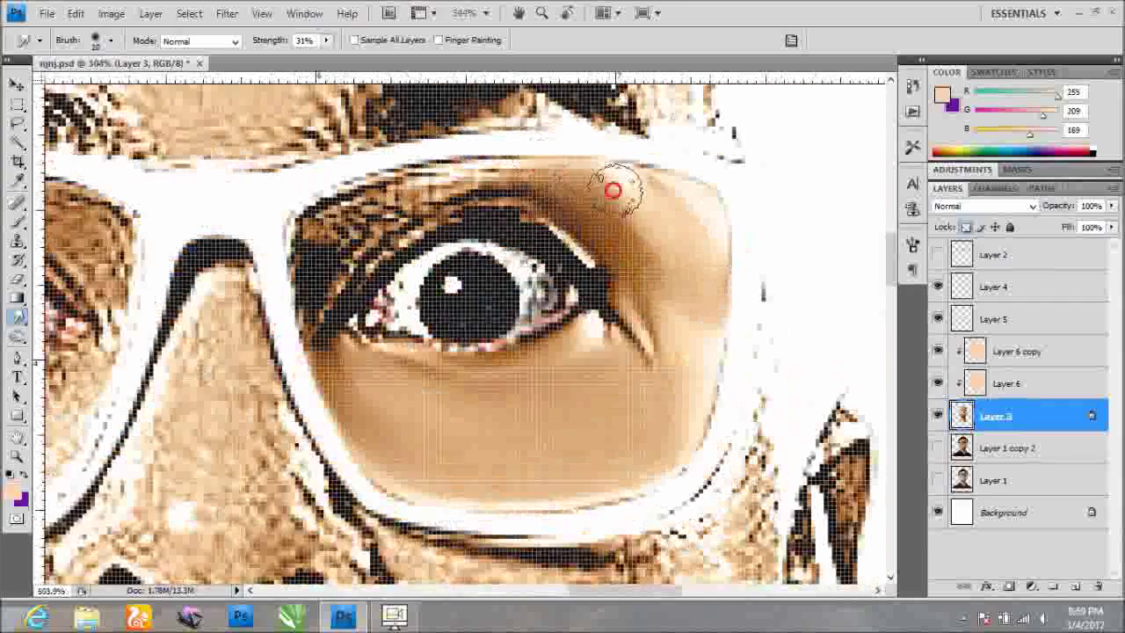
scroll(344, 252, "up", 3)
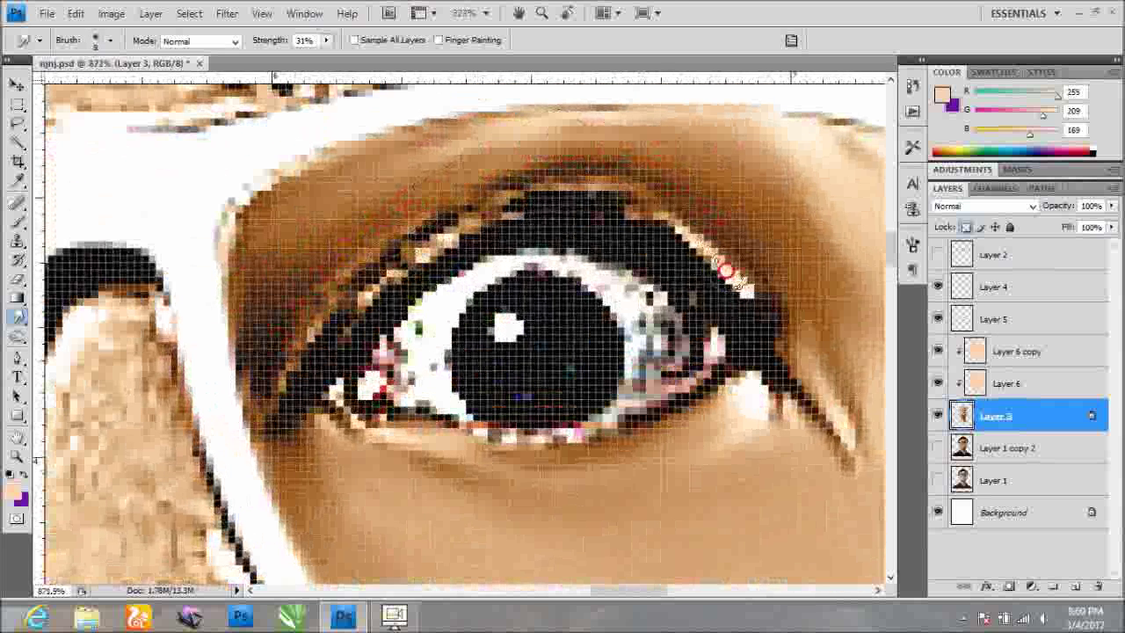
left_click_drag(734, 277, 386, 247)
left_click_drag(514, 204, 685, 230)
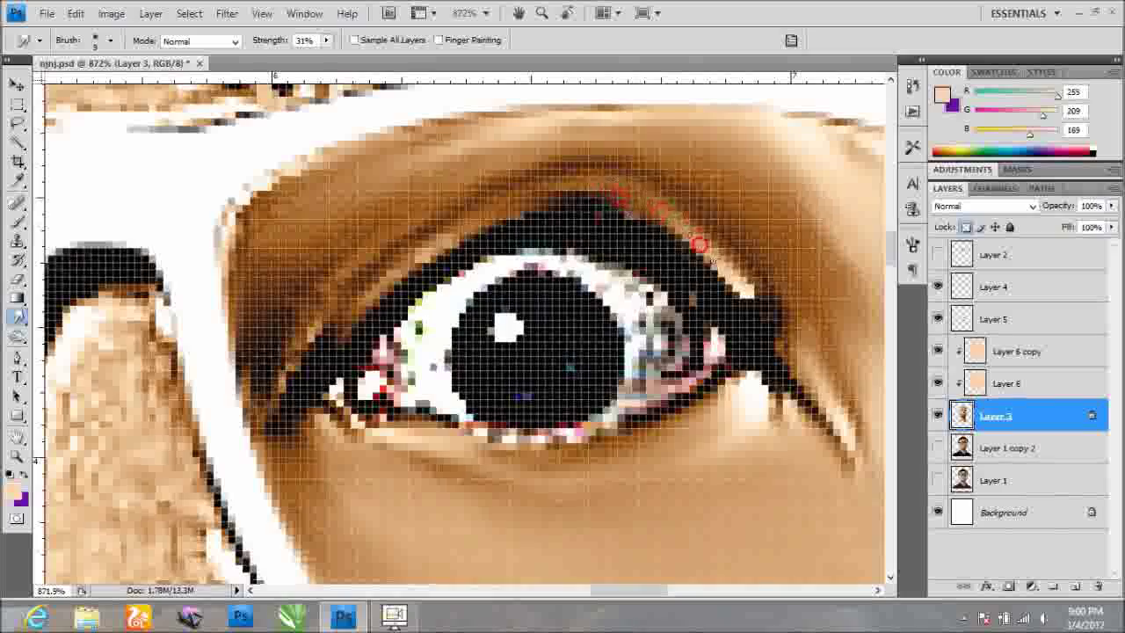
Smooth the skin under the eye.
scroll(830, 405, "down", 5)
scroll(844, 431, "up", 4)
scroll(506, 340, "up", 2)
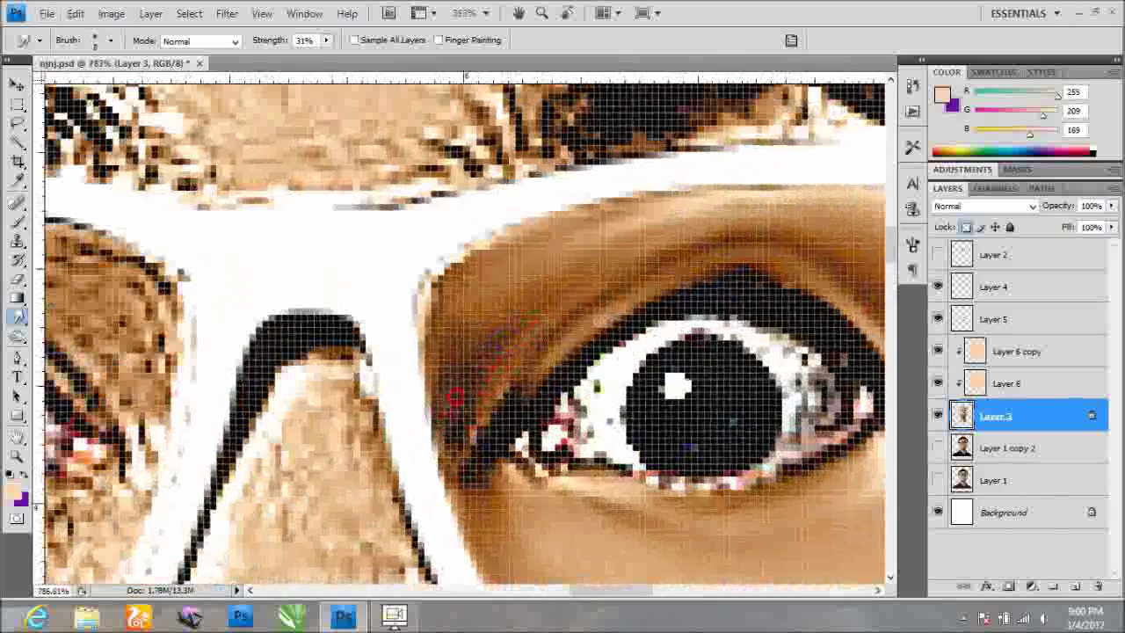
scroll(519, 454, "up", 1)
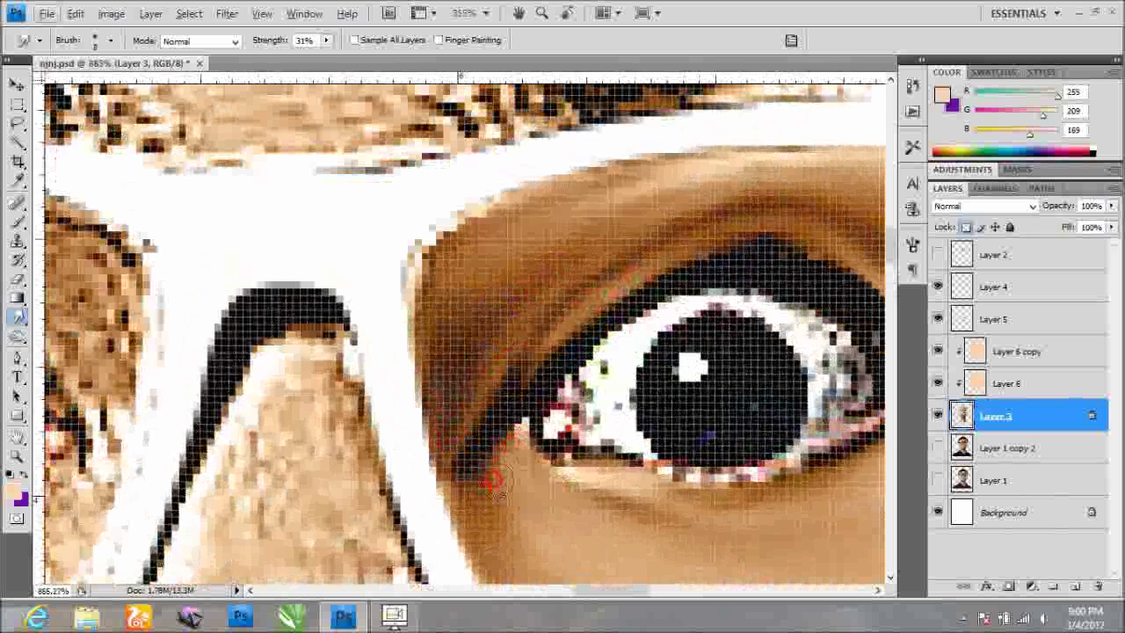
scroll(544, 267, "down", 2)
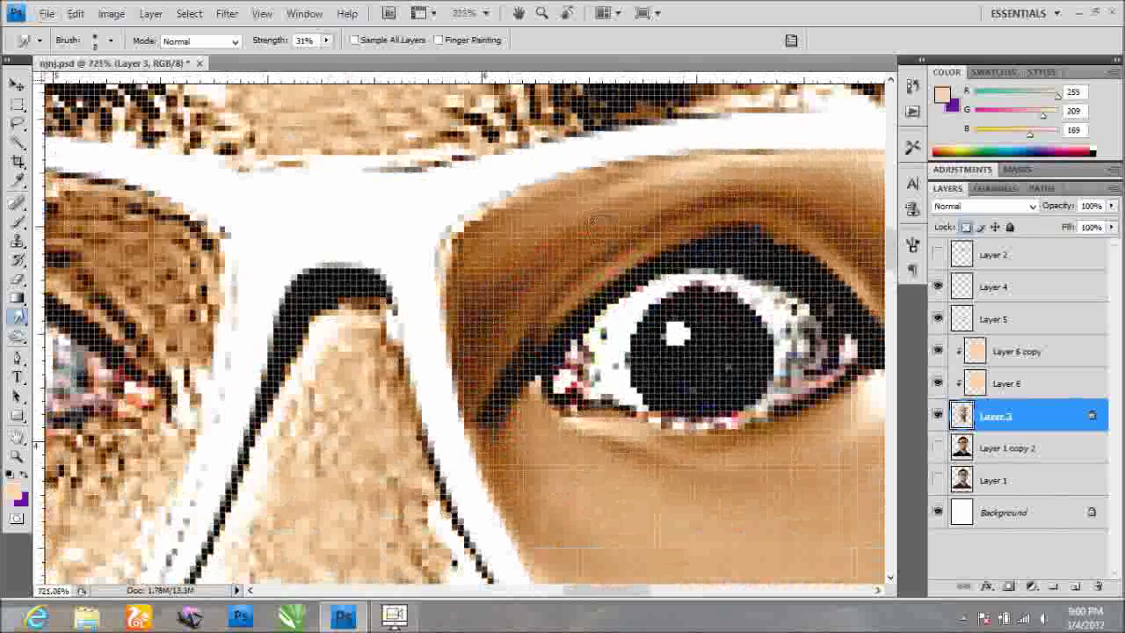
scroll(294, 213, "down", 2)
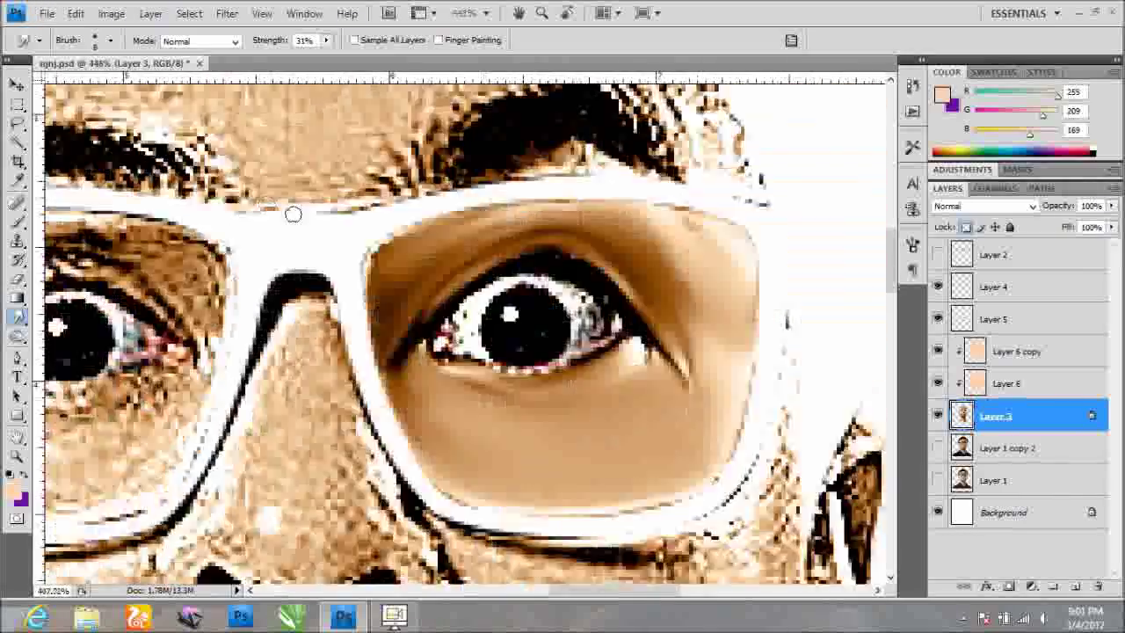
scroll(357, 294, "down", 1)
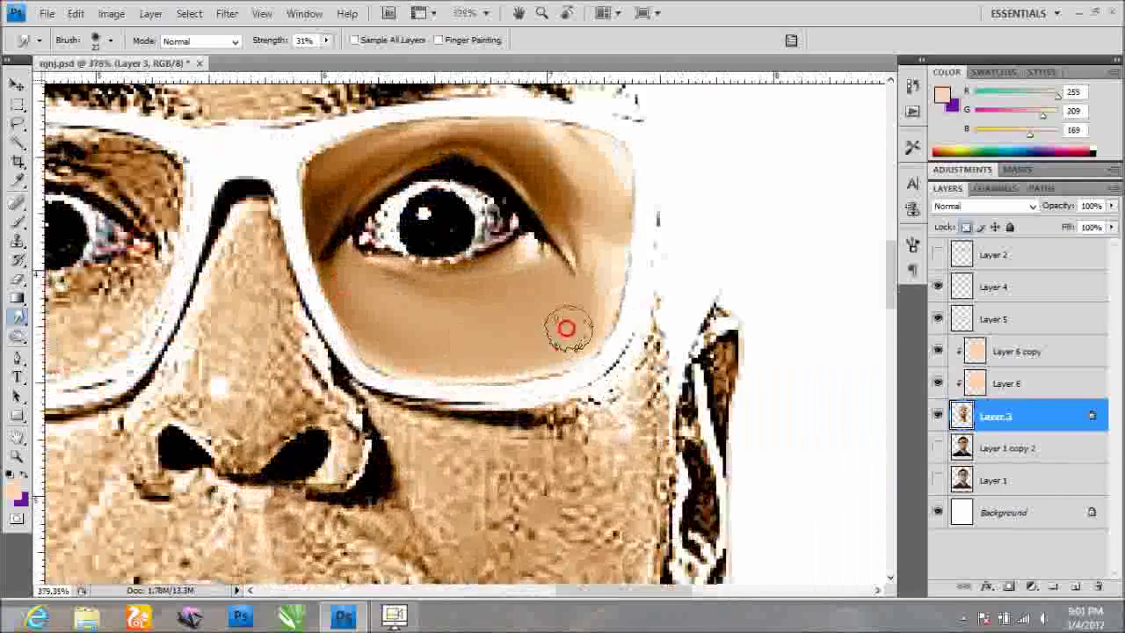
scroll(527, 290, "down", 2)
scroll(535, 269, "up", 4)
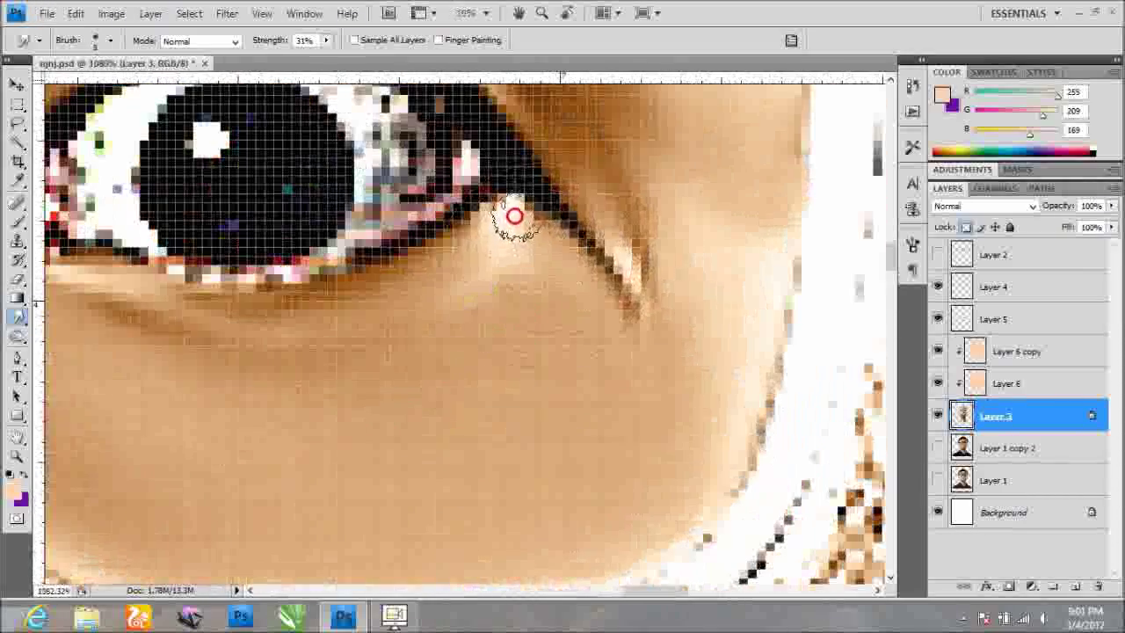
scroll(527, 239, "down", 4)
scroll(452, 204, "up", 3)
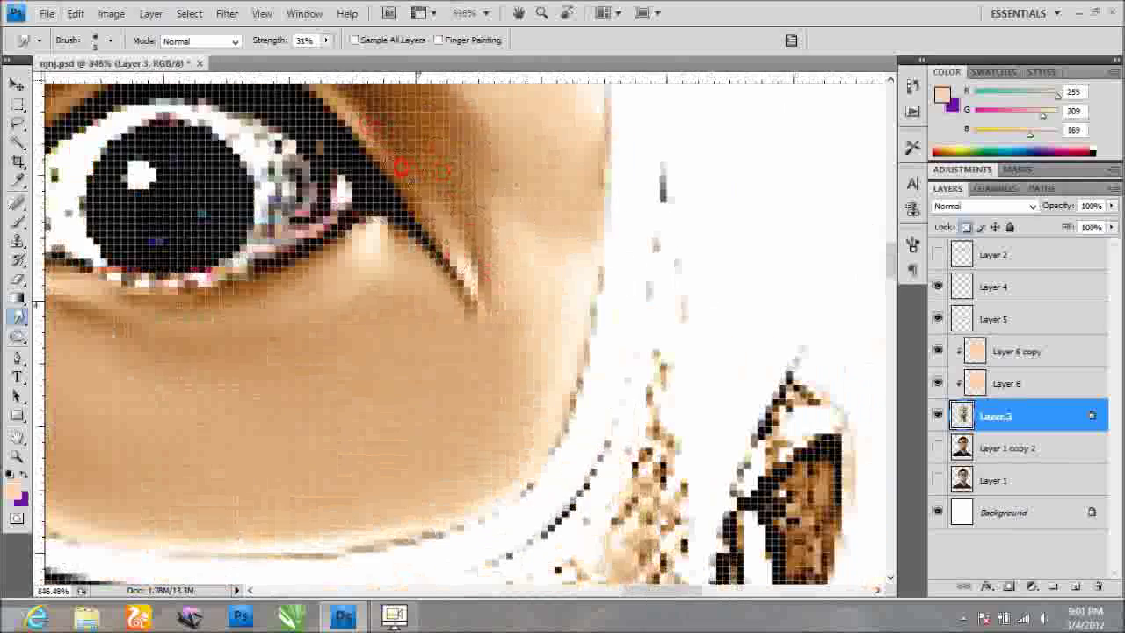
scroll(399, 167, "down", 3)
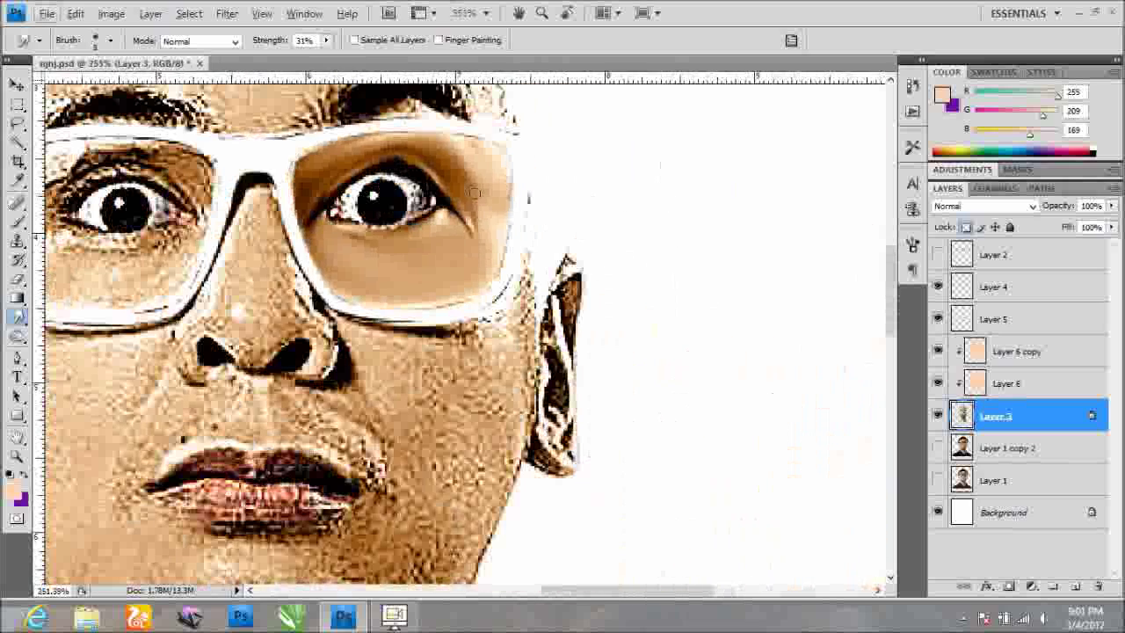
scroll(398, 121, "up", 3)
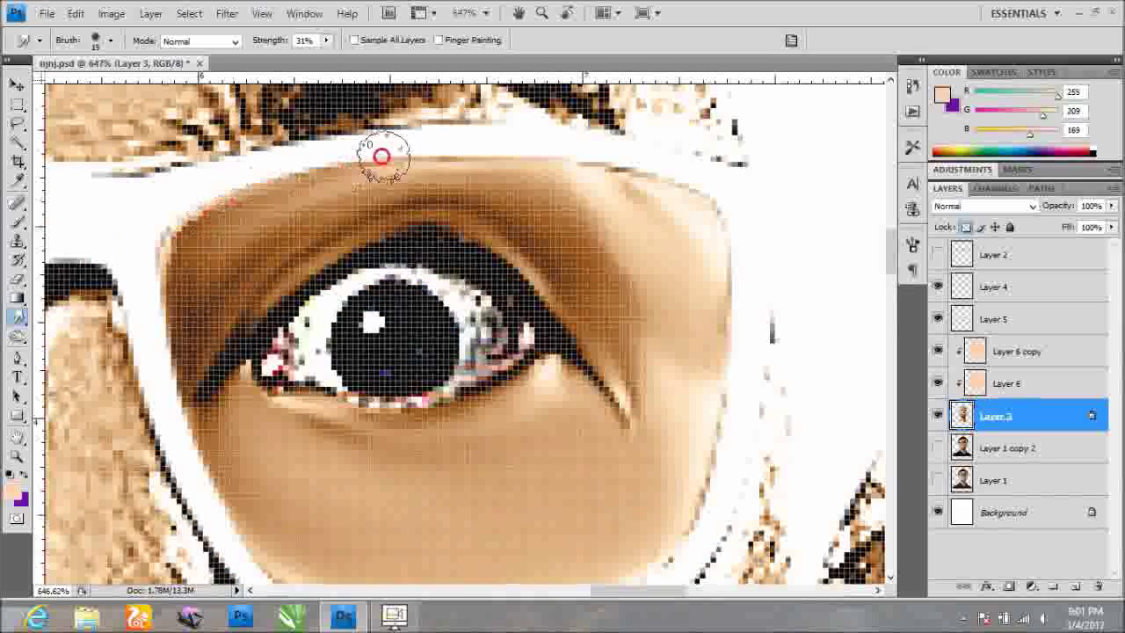
scroll(706, 525, "down", 1)
mouse_move(440, 326)
left_mouse_down()
mouse_move(675, 384)
mouse_move(607, 396)
mouse_move(371, 377)
mouse_move(369, 326)
mouse_move(379, 408)
mouse_move(673, 414)
mouse_move(467, 440)
left_mouse_up()
Smooth the upper eyelid and brow skin.
scroll(467, 440, "down", 5)
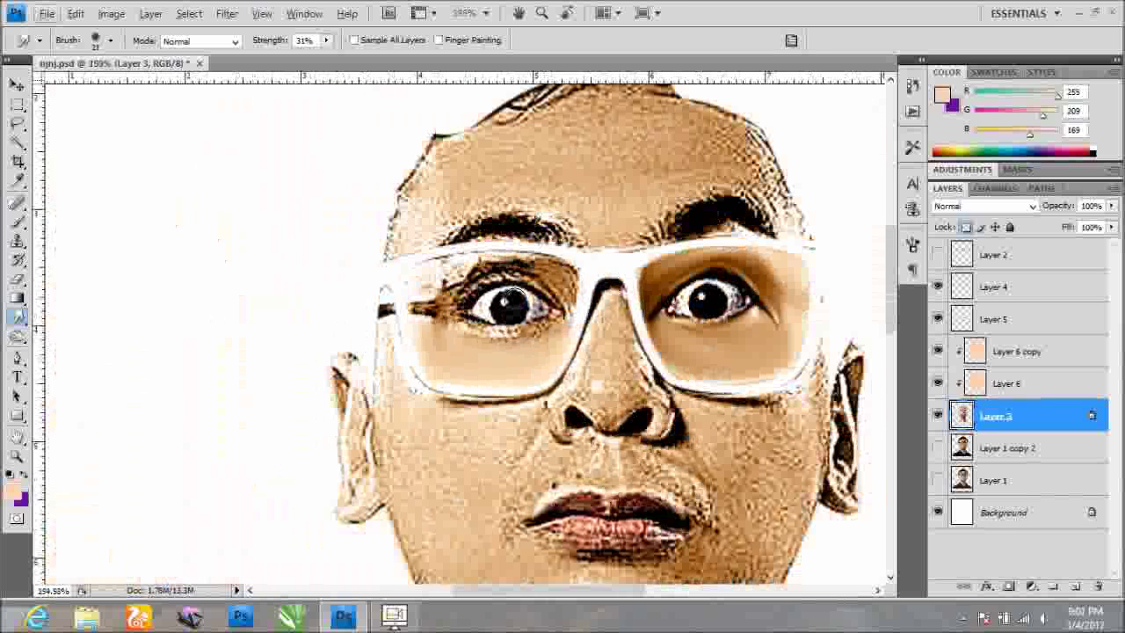
scroll(517, 303, "up", 3)
scroll(516, 303, "up", 3)
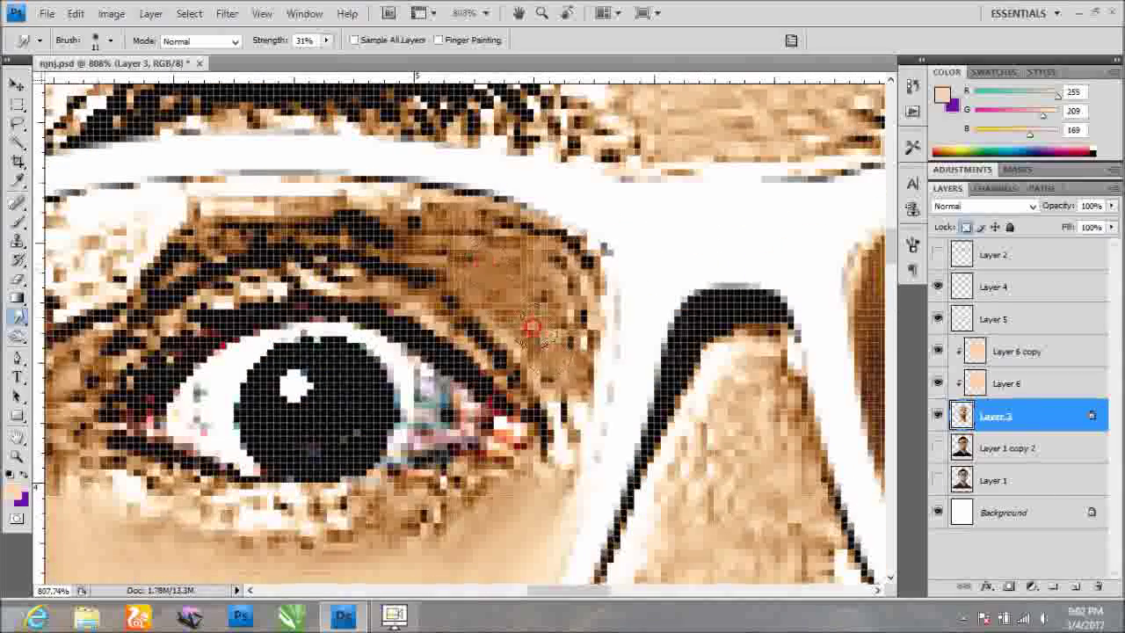
mouse_move(447, 216)
left_mouse_down()
mouse_move(580, 284)
mouse_move(422, 214)
mouse_move(306, 188)
mouse_move(118, 217)
left_mouse_up()
scroll(238, 251, "down", 1)
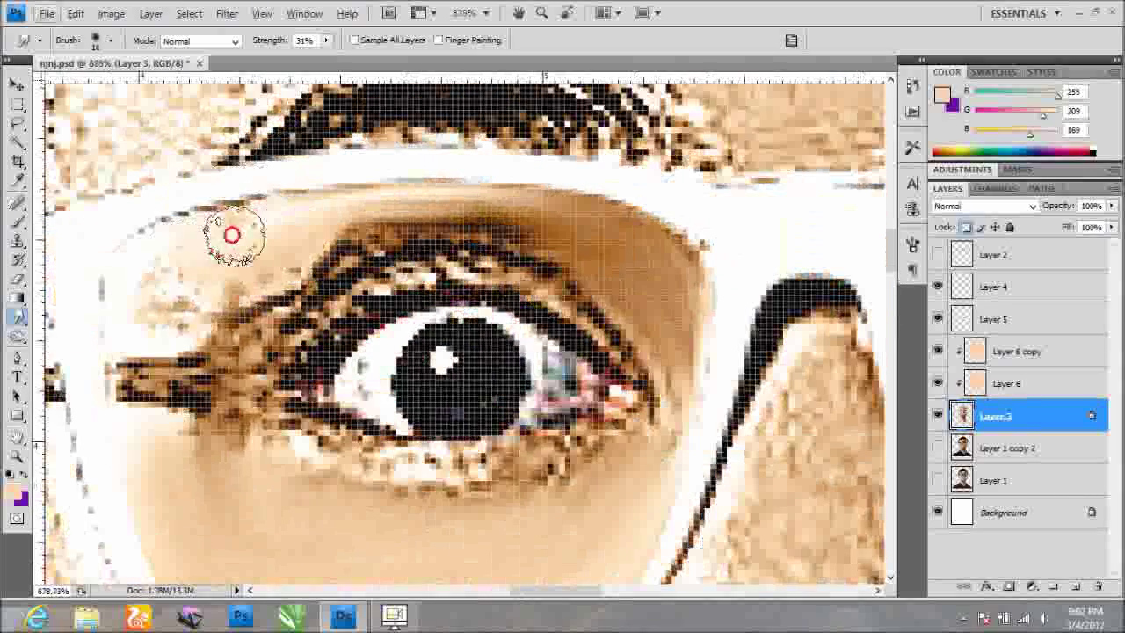
scroll(263, 214, "down", 1)
scroll(395, 215, "up", 1)
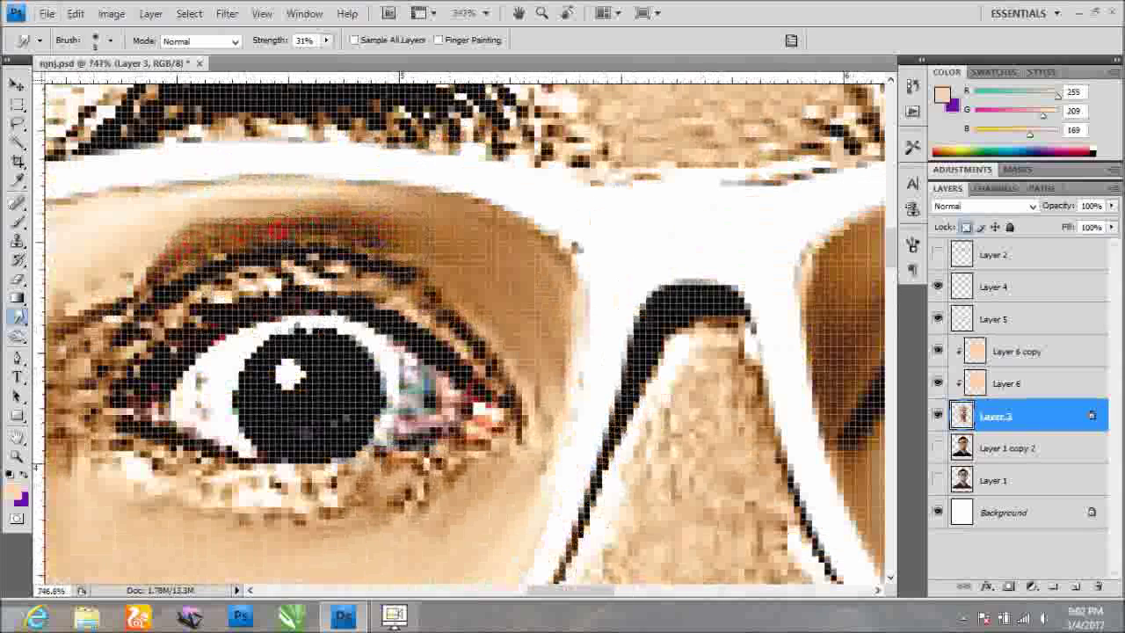
left_click_drag(132, 260, 396, 231)
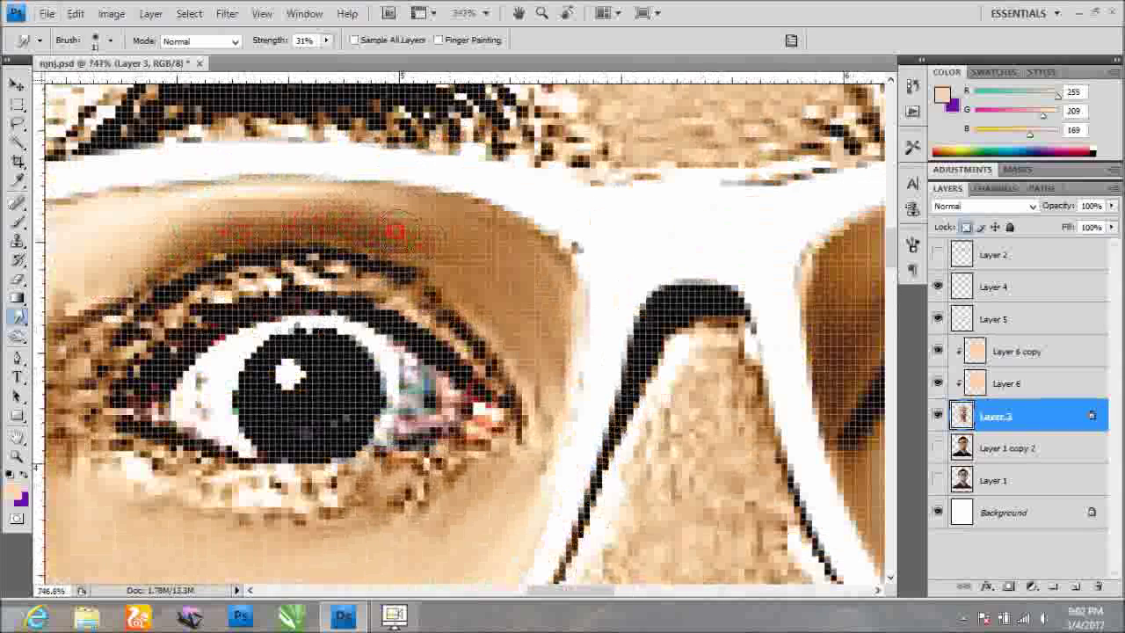
Soften the lash texture on the upper eyelid and the lower eyelid area.
scroll(458, 244, "down", 3)
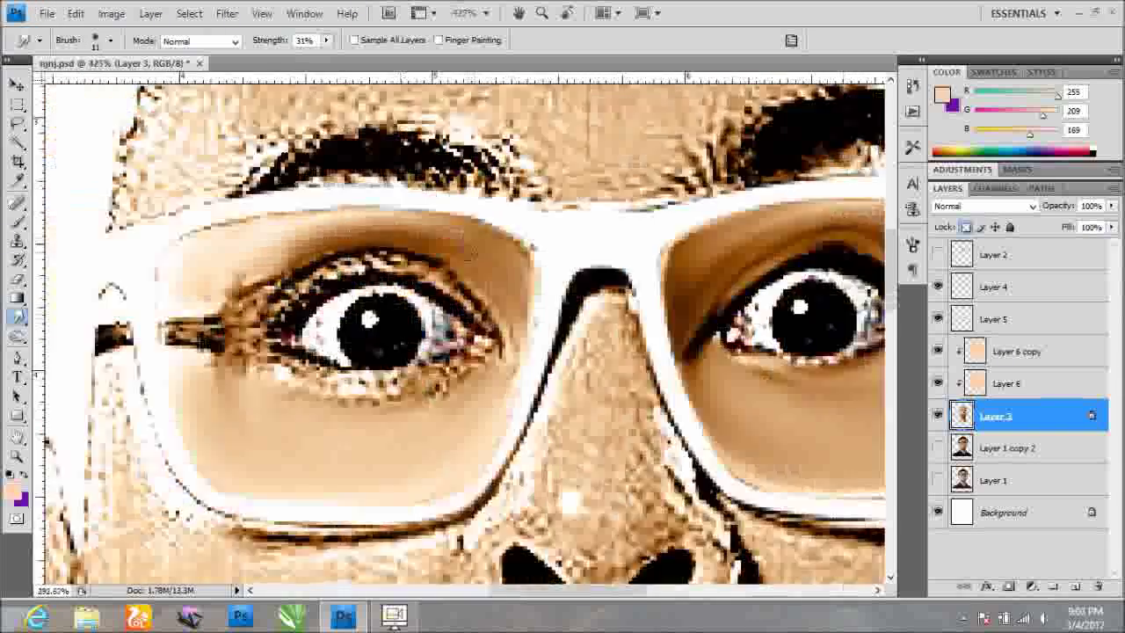
scroll(810, 428, "up", 3)
mouse_move(669, 297)
left_mouse_down()
mouse_move(695, 296)
mouse_move(530, 269)
mouse_move(459, 307)
left_mouse_up()
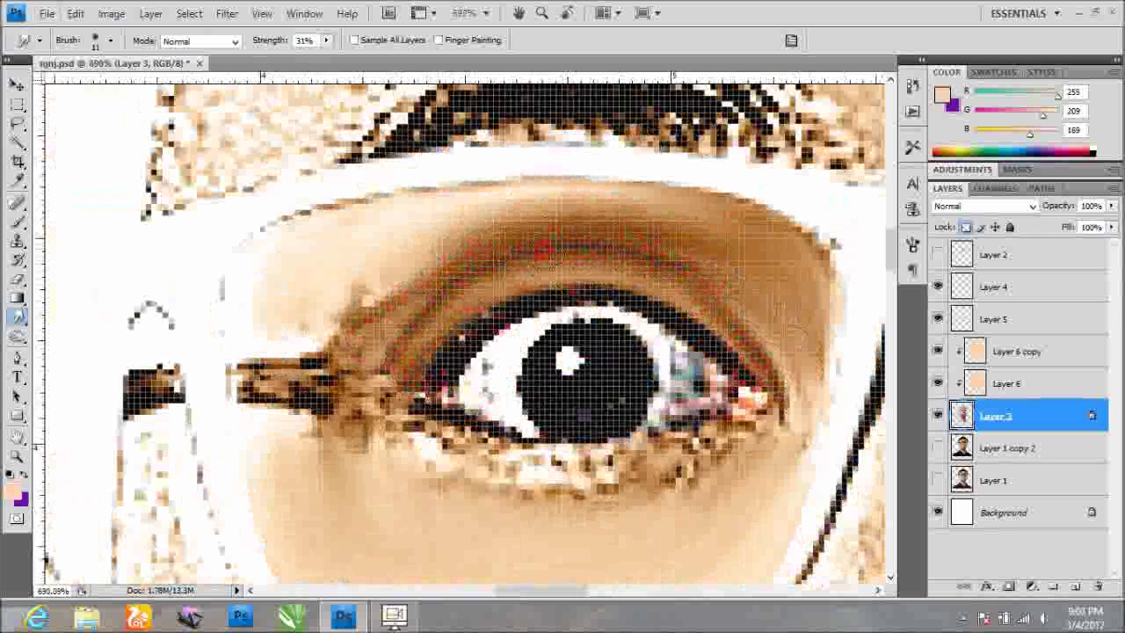
scroll(482, 196, "down", 3)
scroll(547, 485, "up", 3)
mouse_move(648, 364)
left_mouse_down()
mouse_move(577, 362)
mouse_move(590, 353)
mouse_move(602, 399)
left_mouse_up()
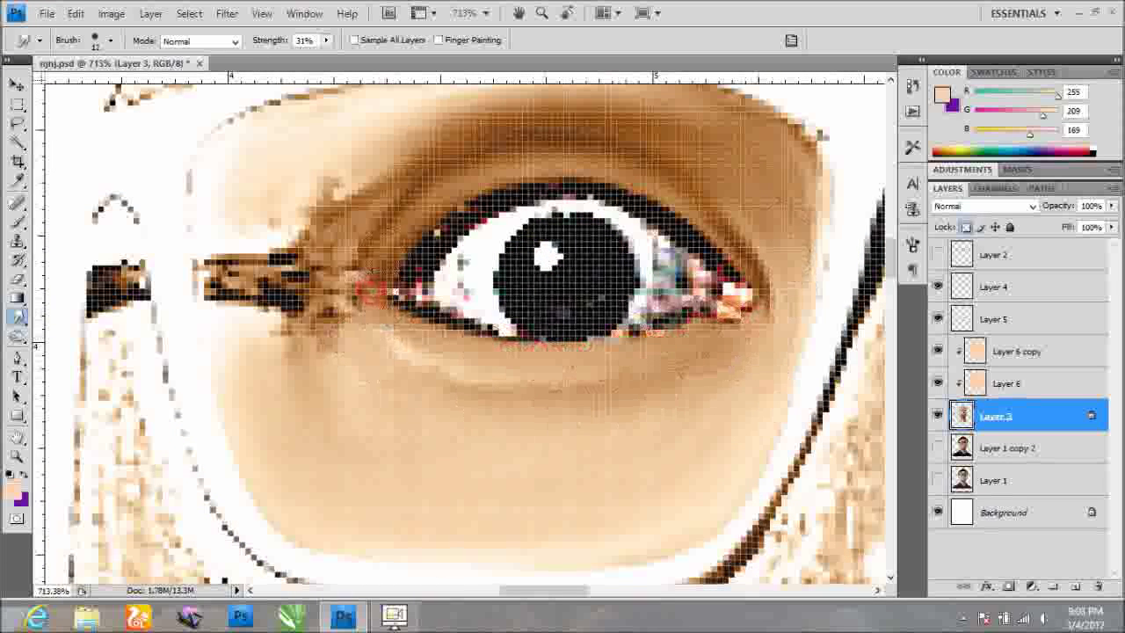
Smooth the skin left of the eye and around the outer eye corner.
scroll(487, 250, "down", 1)
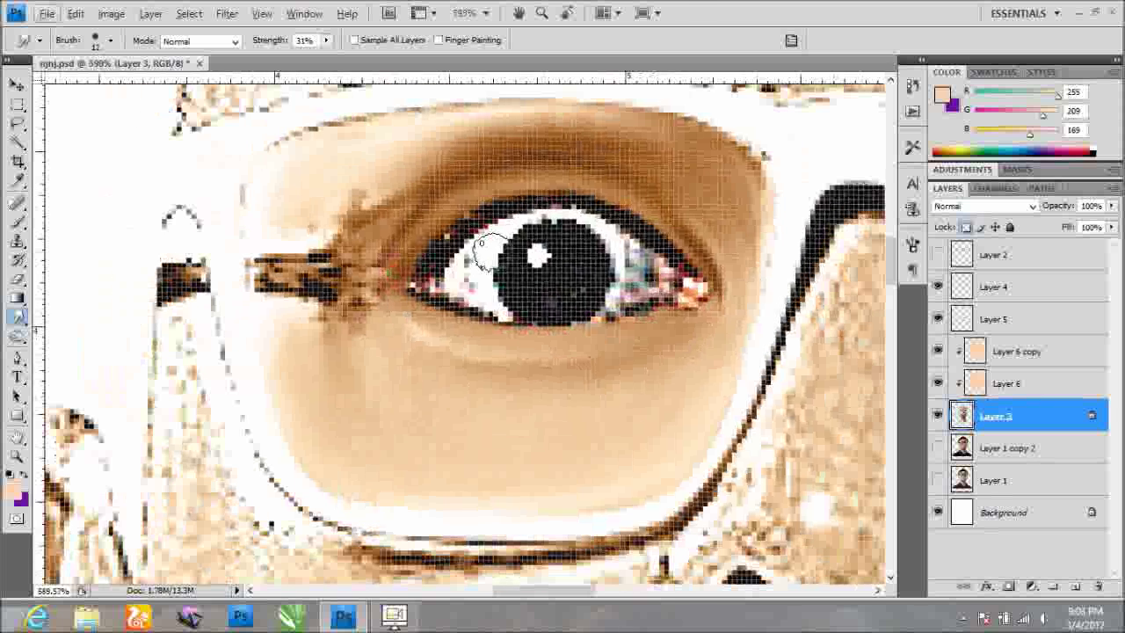
scroll(281, 282, "up", 3)
mouse_move(442, 404)
left_mouse_down()
mouse_move(241, 231)
mouse_move(359, 301)
mouse_move(233, 271)
left_mouse_up()
scroll(439, 231, "down", 2)
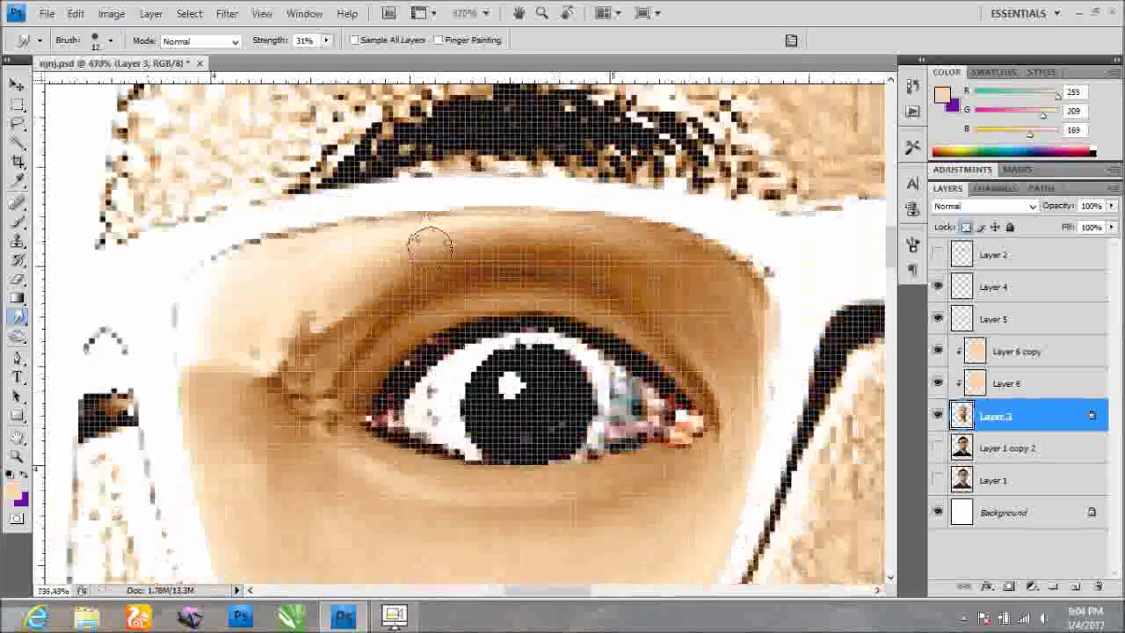
scroll(439, 231, "up", 2)
mouse_move(275, 337)
left_mouse_down()
mouse_move(176, 384)
mouse_move(314, 425)
left_mouse_up()
scroll(315, 498, "down", 2)
scroll(316, 366, "down", 2)
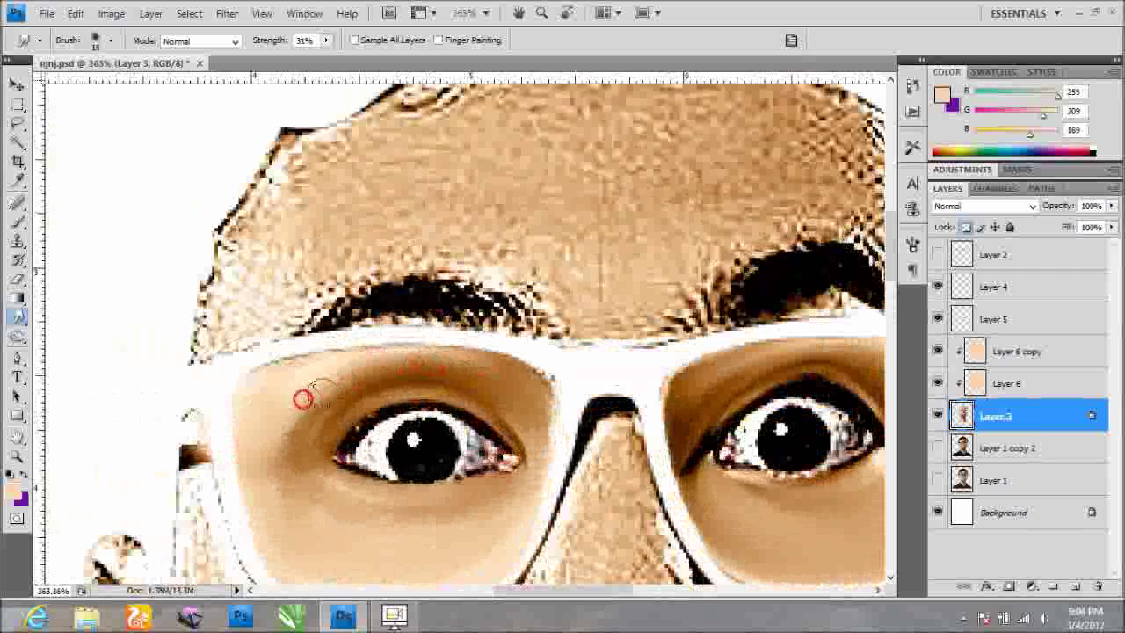
scroll(524, 473, "down", 2)
scroll(566, 441, "up", 2)
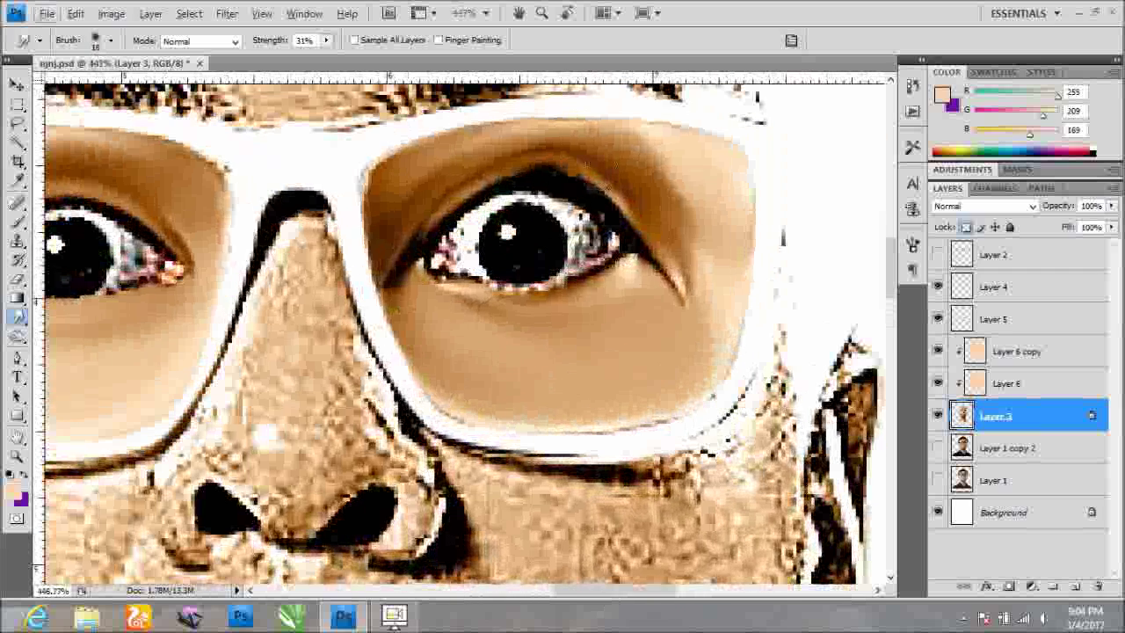
Smooth the inner eye corner, under-eye skin, and the right cheek down to the jaw.
left_click_drag(420, 230, 425, 165)
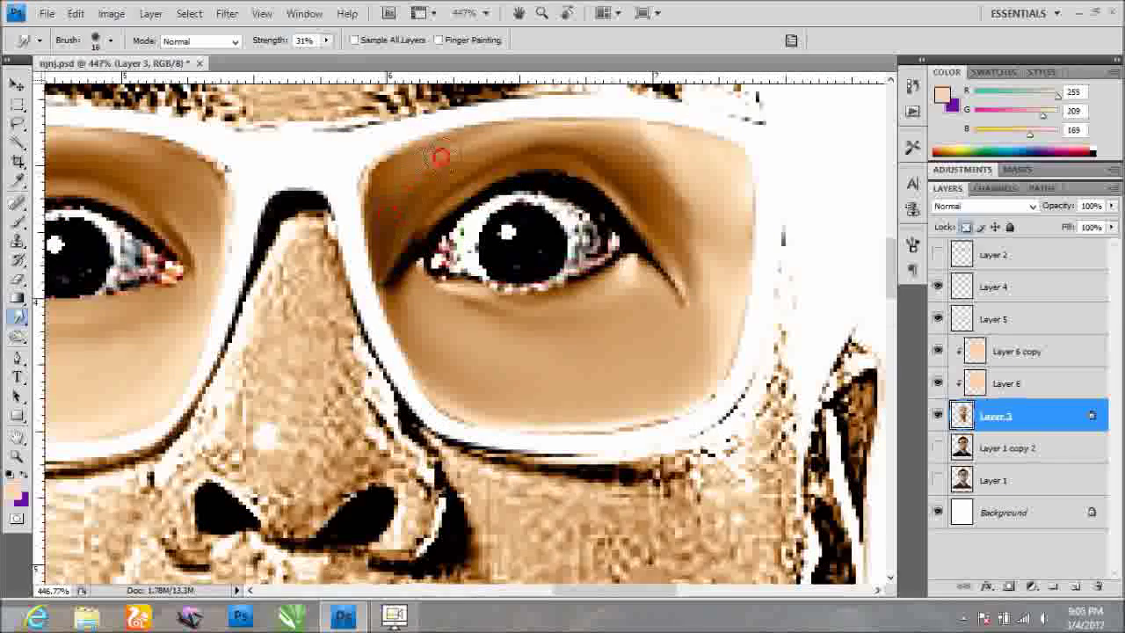
scroll(716, 293, "down", 2)
scroll(532, 333, "up", 2)
mouse_move(532, 334)
left_mouse_down()
mouse_move(572, 311)
mouse_move(491, 310)
mouse_move(502, 334)
mouse_move(720, 301)
left_mouse_up()
scroll(615, 307, "down", 2)
scroll(581, 266, "up", 2)
mouse_move(581, 266)
left_mouse_down()
mouse_move(585, 296)
mouse_move(715, 319)
mouse_move(698, 351)
mouse_move(703, 486)
left_mouse_up()
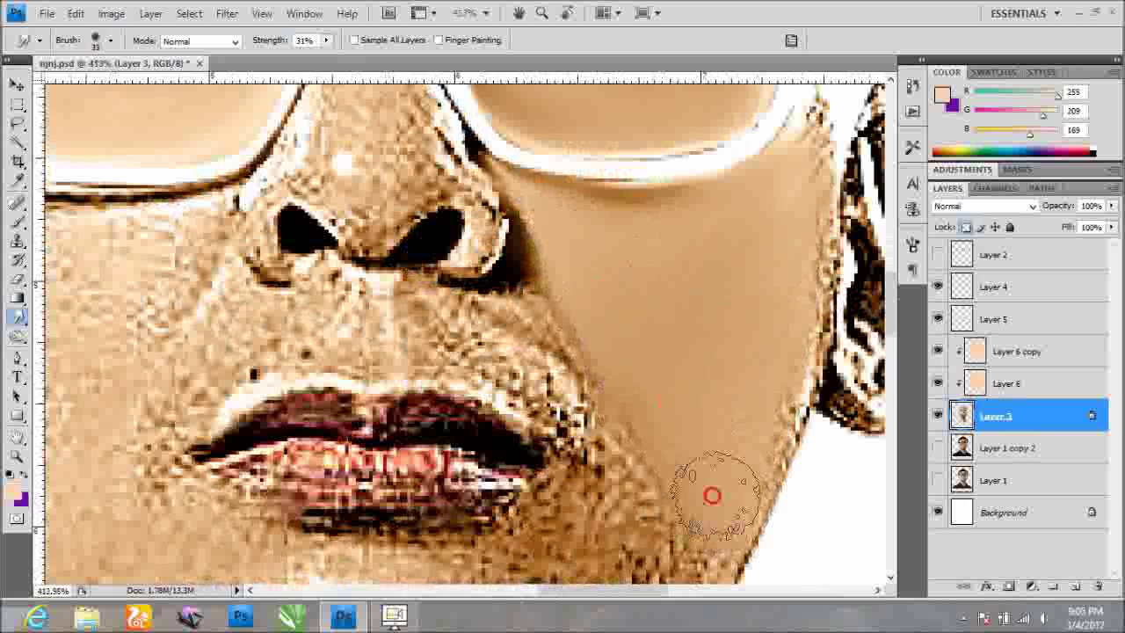
Rotate the canvas view sideways to reach the cheek beside the lips.
scroll(572, 308, "down", 2)
scroll(600, 336, "down", 2)
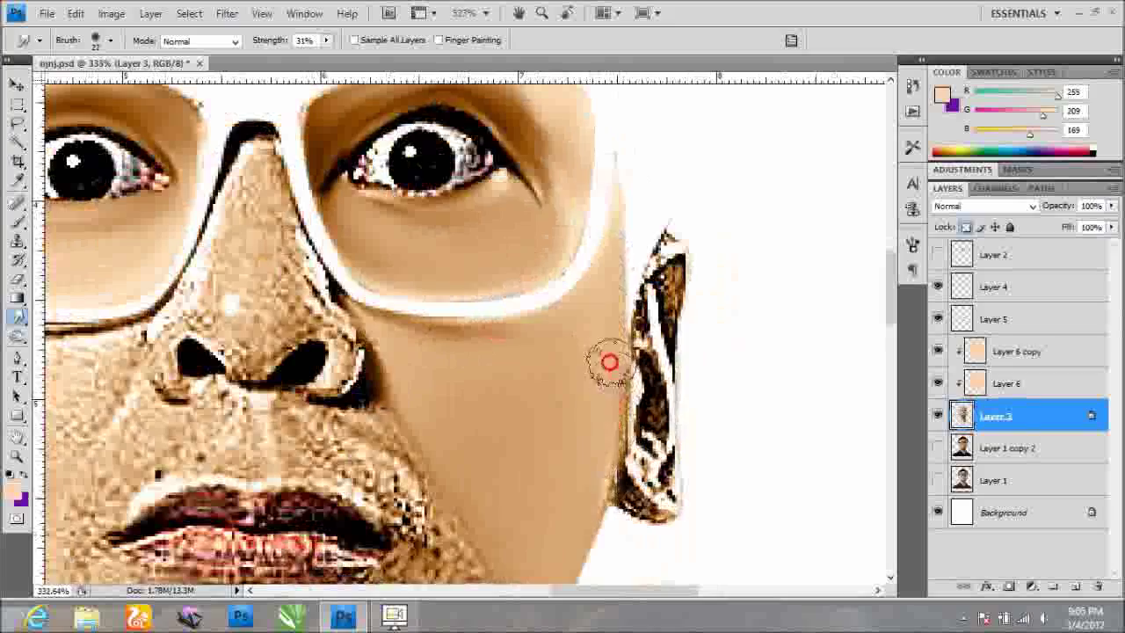
scroll(597, 395, "down", 5)
scroll(470, 325, "up", 2)
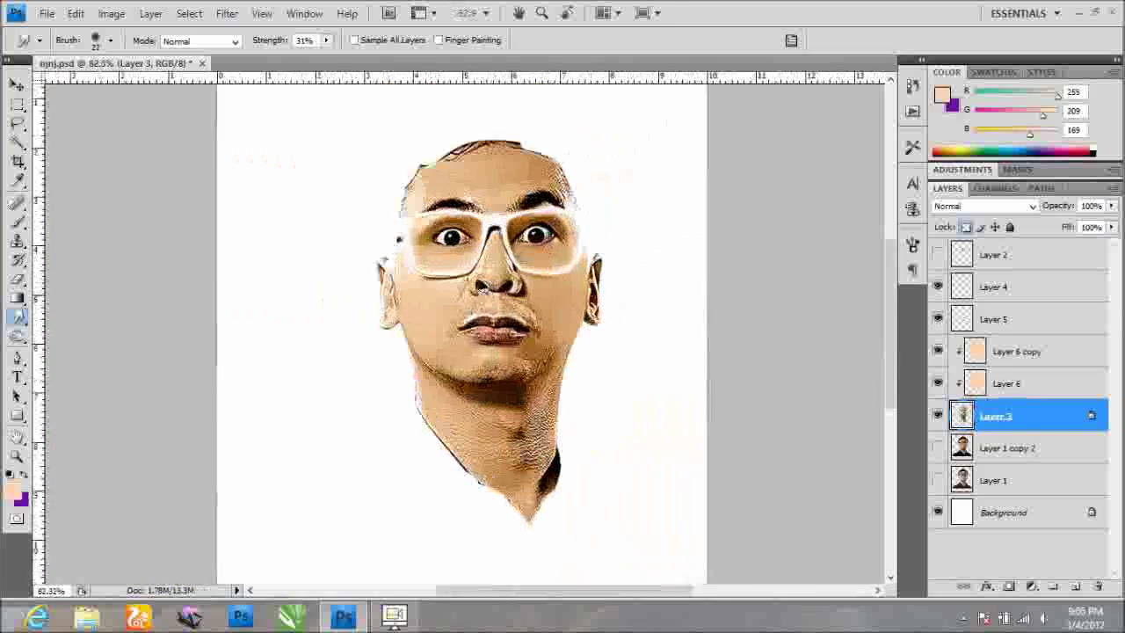
key("r")
left_click_drag(578, 290, 443, 207)
Smudge the textured cheek skin near the edge and beside the lips smooth.
scroll(580, 228, "up", 3)
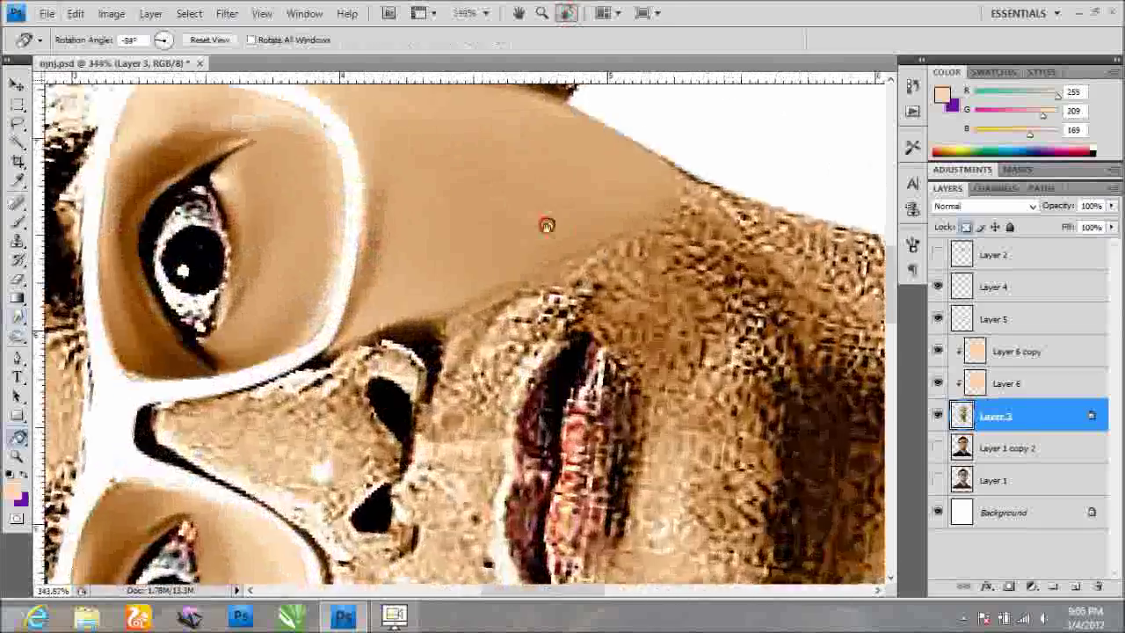
scroll(580, 237, "up", 2)
key("r")
mouse_move(584, 255)
left_mouse_down()
mouse_move(615, 202)
mouse_move(547, 264)
left_mouse_up()
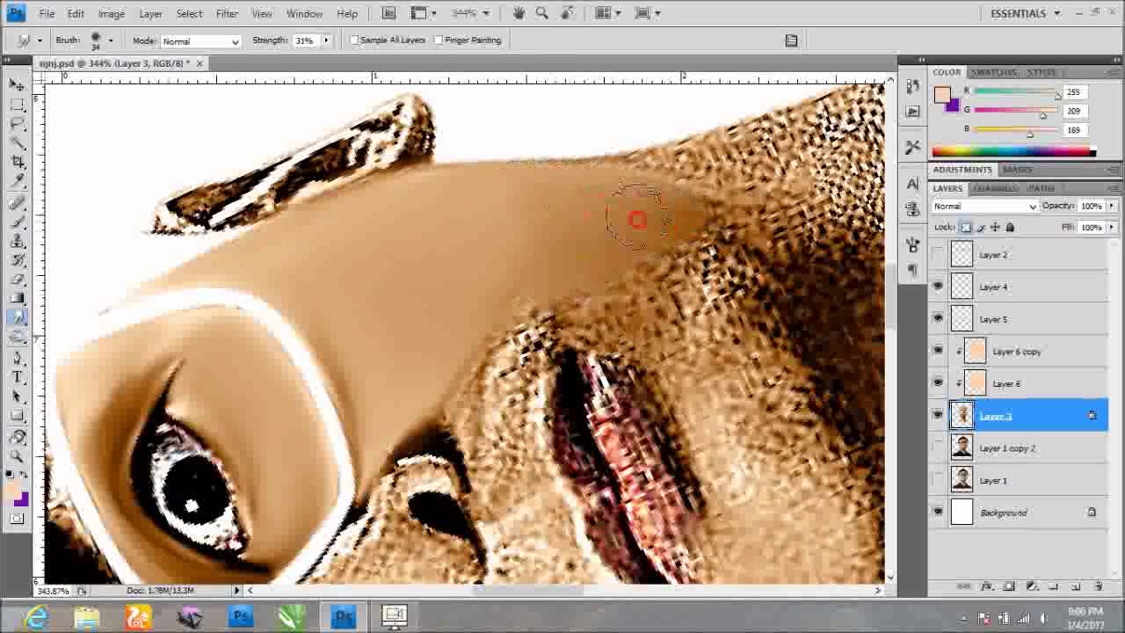
left_click_drag(600, 207, 615, 313)
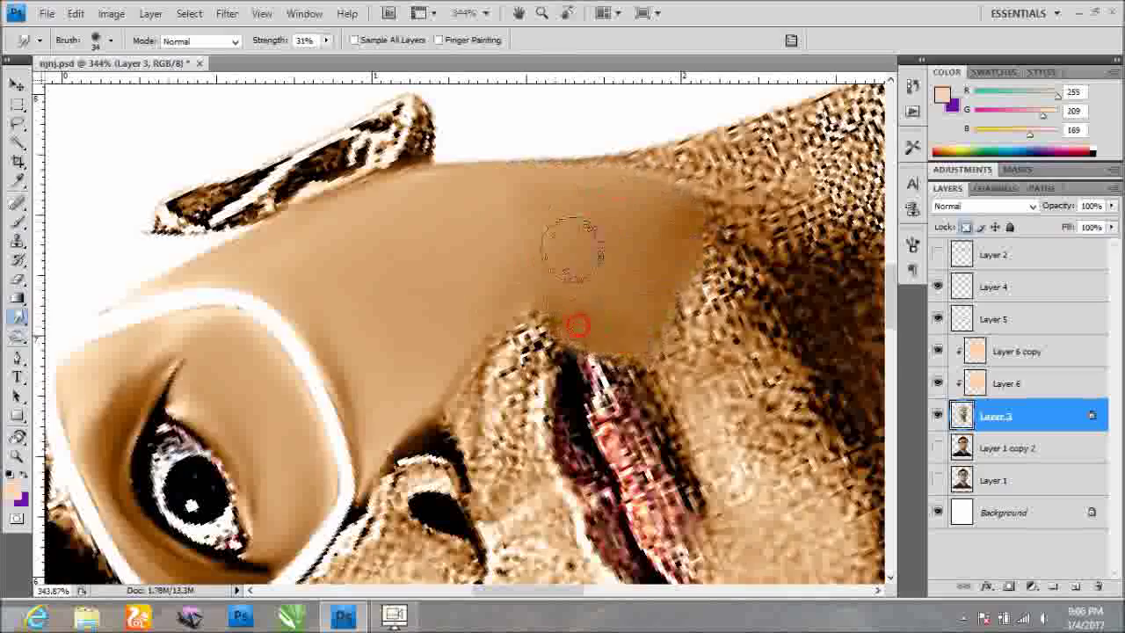
Turn the view back upright and smudge the chin between lips and jawline.
left_click(569, 12)
left_click_drag(527, 281, 464, 255)
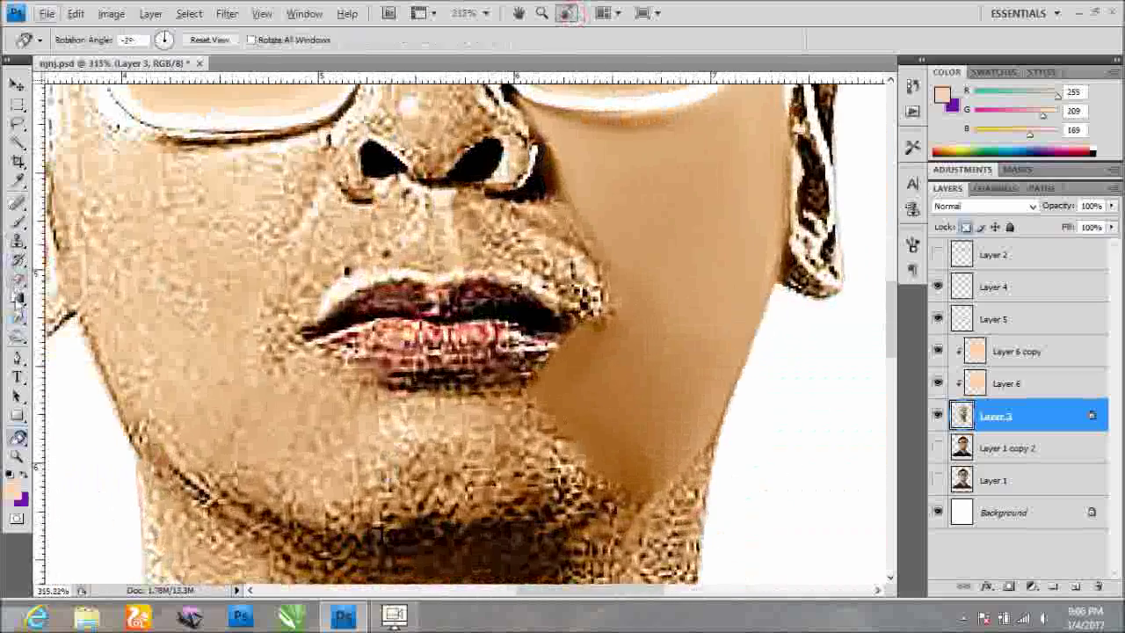
left_click(17, 281)
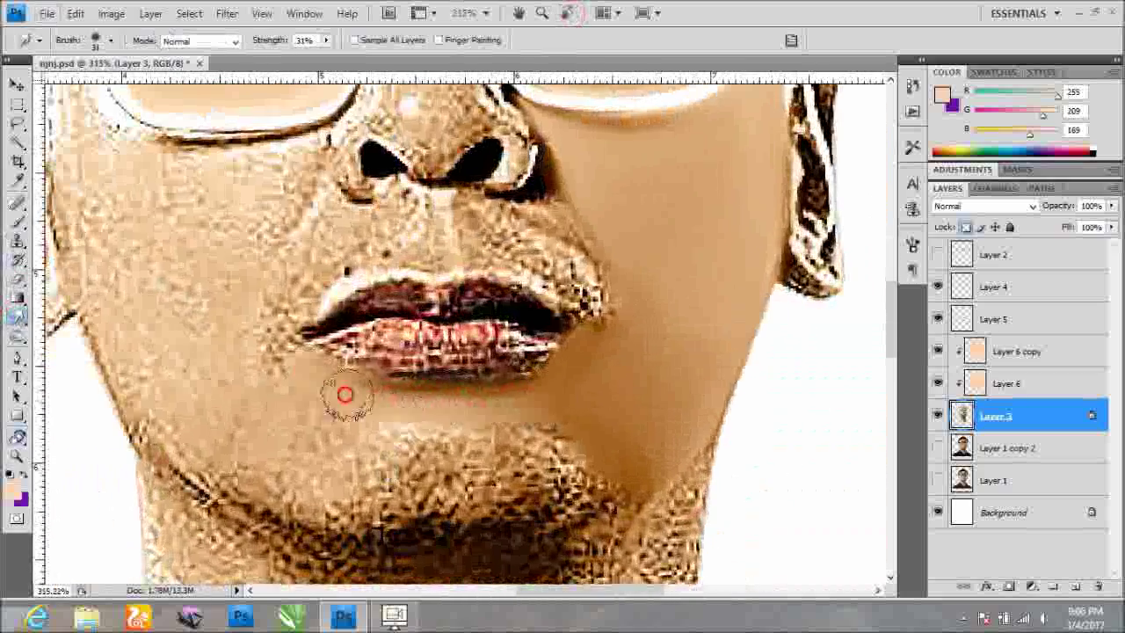
scroll(395, 400, "up", 2)
mouse_move(399, 450)
left_mouse_down()
mouse_move(548, 444)
mouse_move(537, 480)
mouse_move(395, 500)
mouse_move(405, 475)
mouse_move(297, 503)
left_mouse_up()
mouse_move(525, 494)
left_mouse_down()
mouse_move(221, 502)
mouse_move(351, 510)
left_mouse_up()
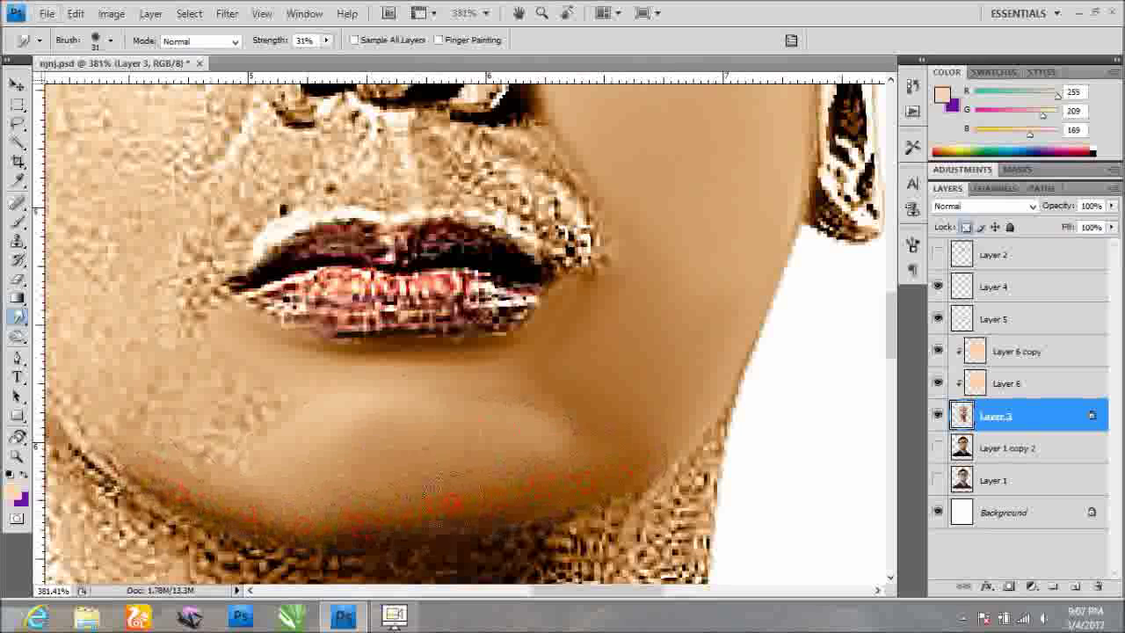
Smooth the lower-left chin, the cheek left of the mouth and the left cheek.
scroll(690, 422, "down", 1)
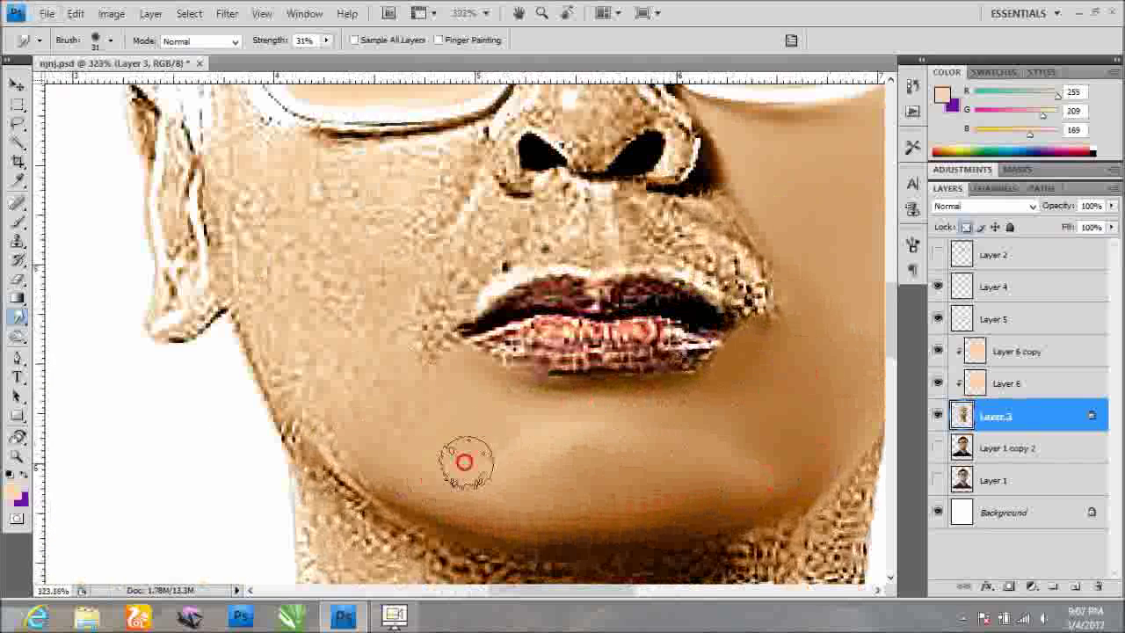
mouse_move(306, 411)
left_mouse_down()
mouse_move(296, 445)
mouse_move(359, 472)
left_mouse_up()
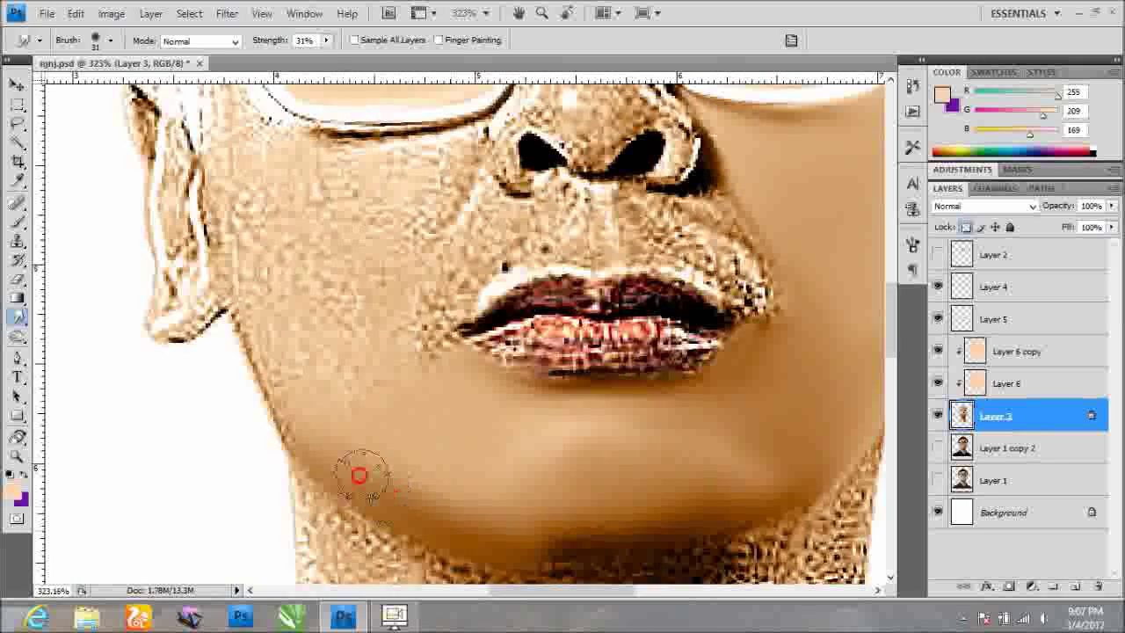
scroll(271, 269, "down", 1)
mouse_move(271, 270)
left_mouse_down()
mouse_move(302, 359)
mouse_move(410, 246)
mouse_move(356, 451)
mouse_move(290, 383)
mouse_move(344, 296)
left_mouse_up()
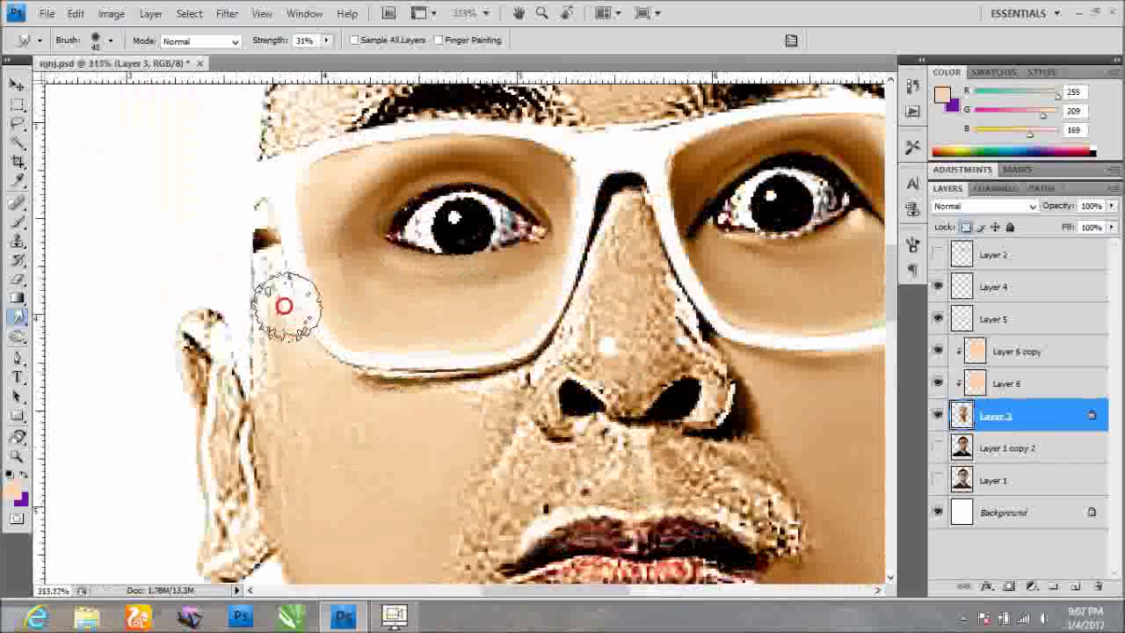
mouse_move(263, 211)
left_mouse_down()
mouse_move(361, 396)
mouse_move(442, 384)
mouse_move(319, 416)
mouse_move(263, 380)
mouse_move(263, 439)
mouse_move(460, 188)
mouse_move(482, 281)
mouse_move(347, 224)
mouse_move(377, 254)
mouse_move(583, 161)
left_mouse_up()
scroll(492, 264, "down", 5)
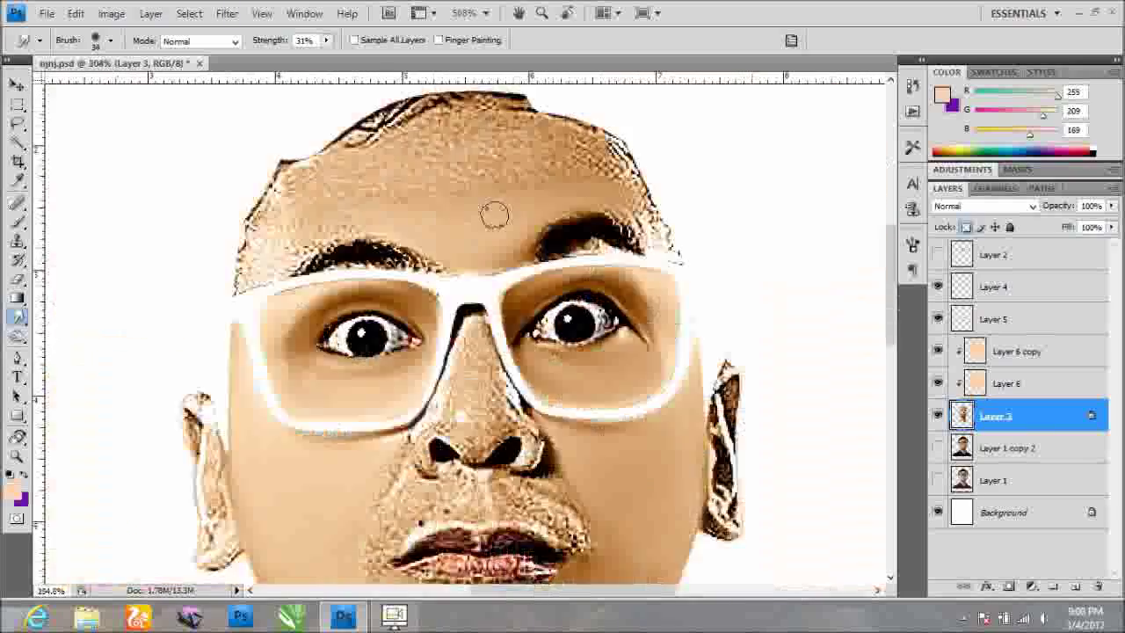
Smudge the upper forehead, its left side and right edge smooth.
scroll(478, 180, "up", 3)
mouse_move(597, 231)
left_mouse_down()
mouse_move(492, 229)
mouse_move(410, 184)
mouse_move(459, 141)
mouse_move(357, 201)
mouse_move(302, 261)
mouse_move(319, 284)
mouse_move(232, 329)
mouse_move(252, 256)
mouse_move(216, 234)
mouse_move(211, 300)
left_mouse_up()
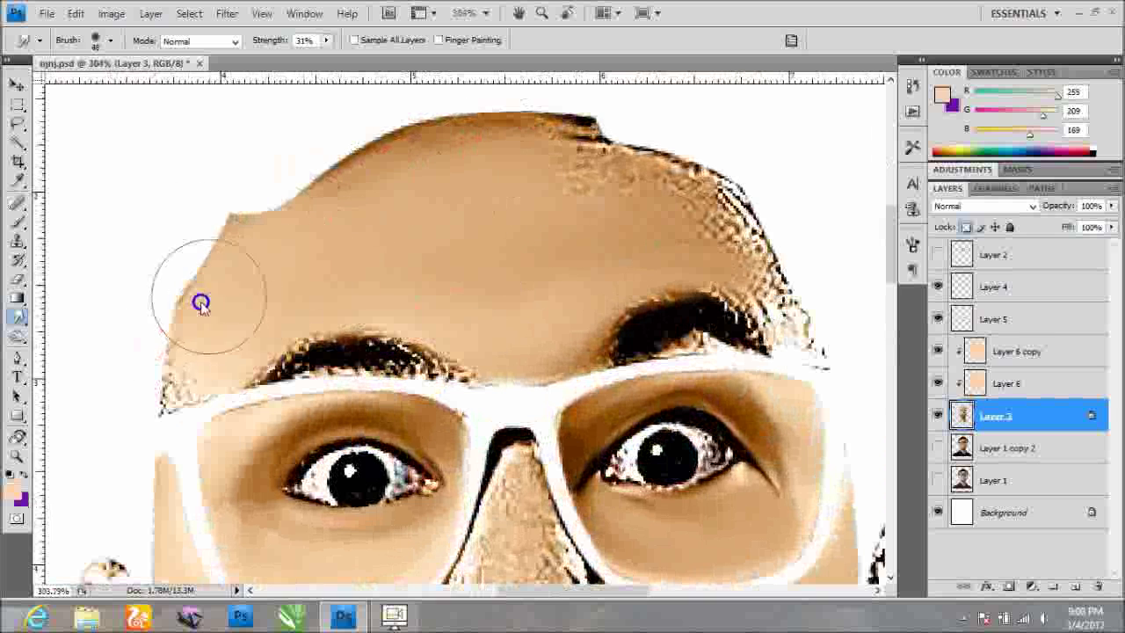
scroll(258, 259, "up", 2)
mouse_move(344, 302)
left_mouse_down()
mouse_move(377, 395)
mouse_move(393, 309)
left_mouse_up()
mouse_move(486, 328)
left_mouse_down()
mouse_move(602, 377)
mouse_move(351, 220)
mouse_move(372, 202)
mouse_move(631, 440)
mouse_move(563, 319)
mouse_move(640, 401)
mouse_move(304, 519)
left_mouse_up()
scroll(414, 301, "down", 4)
scroll(422, 353, "up", 3)
Enlarge the smudge brush with ] and blend the left side of the neck.
mouse_move(422, 354)
left_mouse_down()
mouse_move(261, 243)
mouse_move(334, 391)
left_mouse_up()
scroll(425, 370, "up", 1)
key("bracketright")
key("bracketright")
key("bracketright")
mouse_move(424, 371)
left_mouse_down()
mouse_move(294, 414)
mouse_move(447, 381)
mouse_move(677, 252)
left_mouse_up()
mouse_move(422, 246)
left_mouse_down()
mouse_move(545, 251)
mouse_move(610, 297)
mouse_move(477, 384)
left_mouse_up()
scroll(477, 383, "down", 2)
scroll(477, 384, "up", 3)
Smooth the right side and middle of the neck, including the dark patch near the chin.
mouse_move(427, 510)
left_mouse_down()
mouse_move(580, 414)
mouse_move(665, 231)
mouse_move(694, 197)
left_mouse_up()
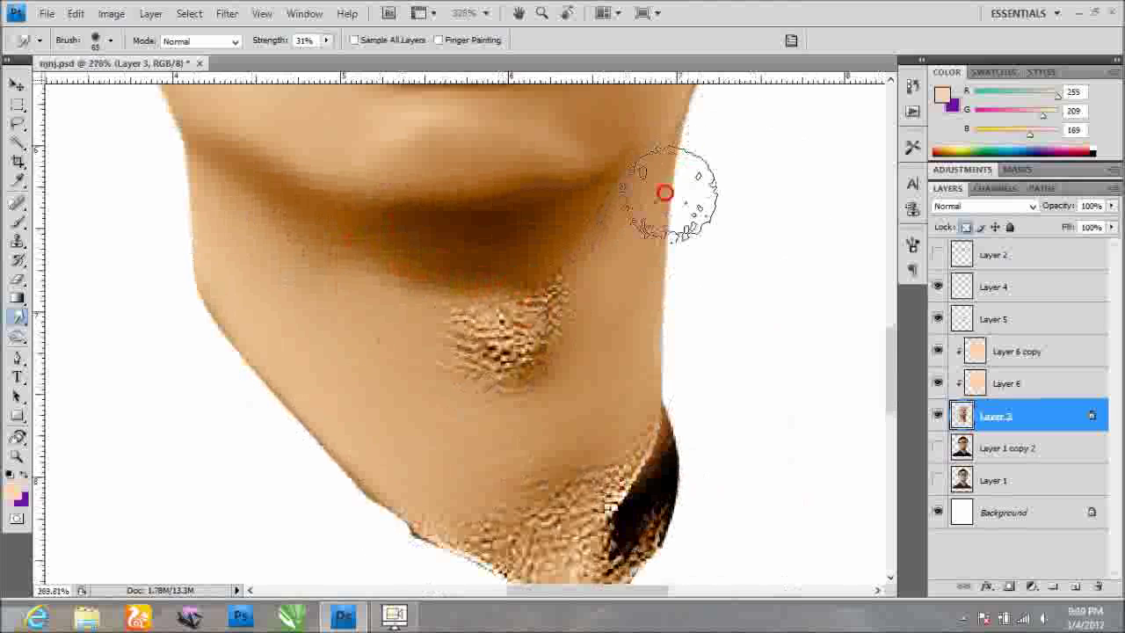
mouse_move(416, 254)
left_mouse_down()
mouse_move(407, 334)
mouse_move(461, 338)
left_mouse_up()
scroll(461, 337, "down", 2)
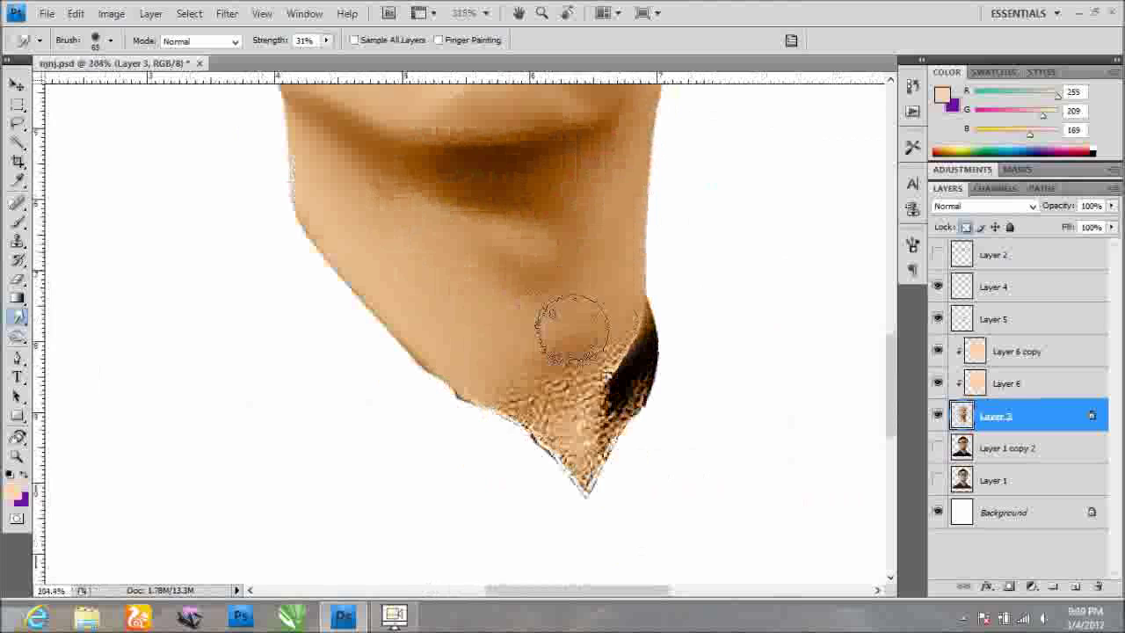
scroll(566, 322, "up", 1)
mouse_move(534, 373)
left_mouse_down()
mouse_move(623, 326)
mouse_move(603, 430)
left_mouse_up()
mouse_move(632, 386)
left_mouse_down()
mouse_move(550, 447)
mouse_move(541, 313)
left_mouse_up()
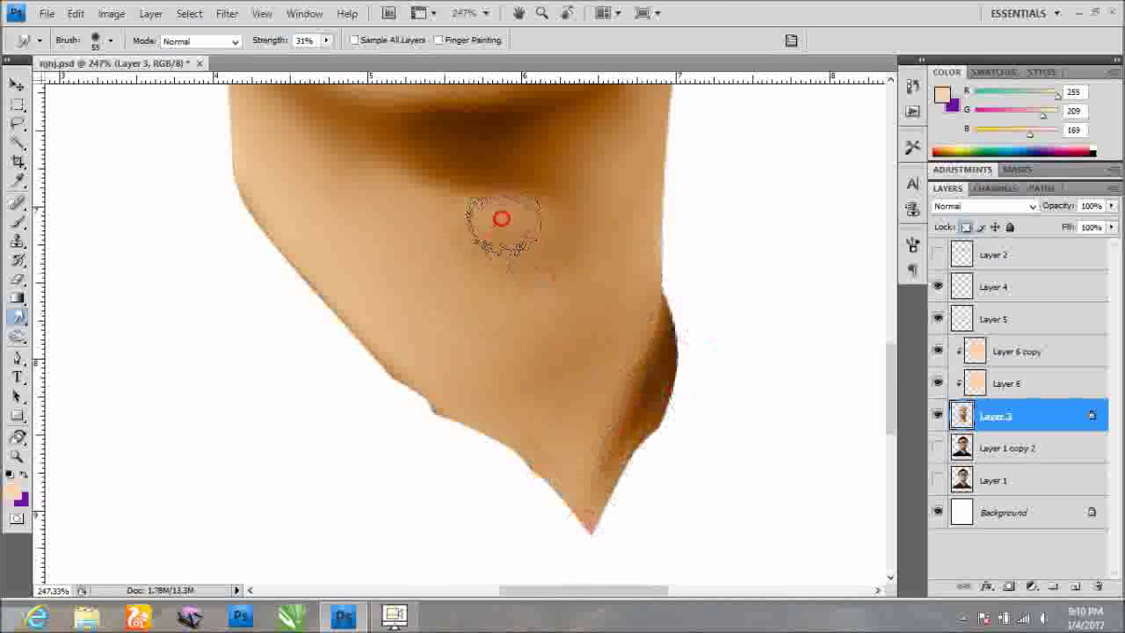
scroll(500, 218, "down", 3)
scroll(475, 263, "up", 3)
scroll(457, 221, "up", 1)
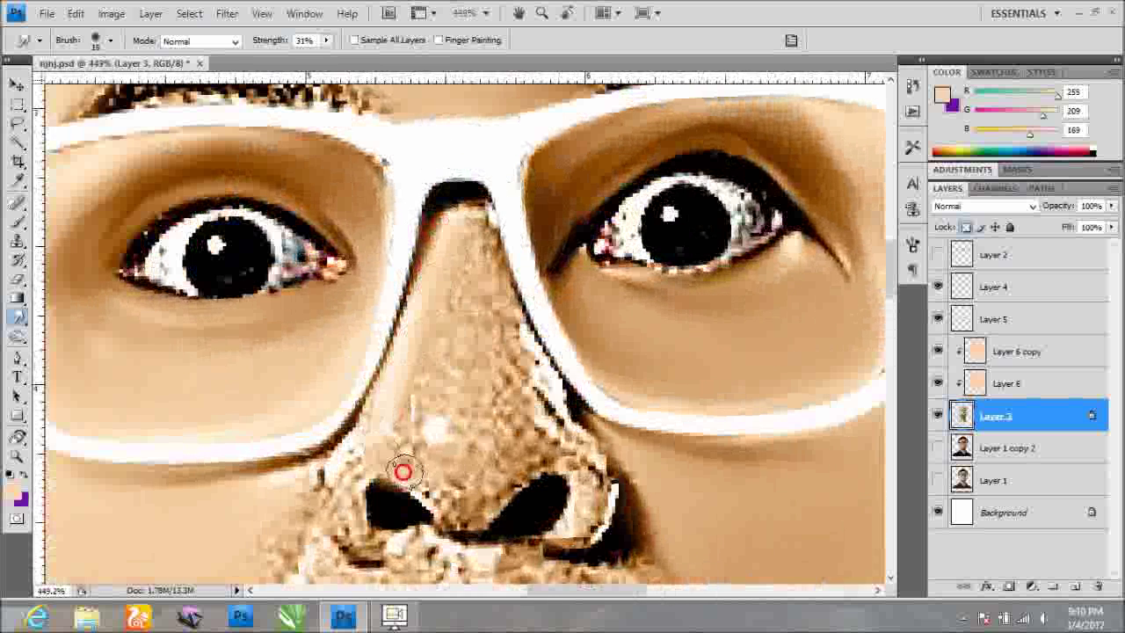
Smudge the nose bridge and the skin around the right nostril into even tone.
left_click_drag(438, 493, 567, 531)
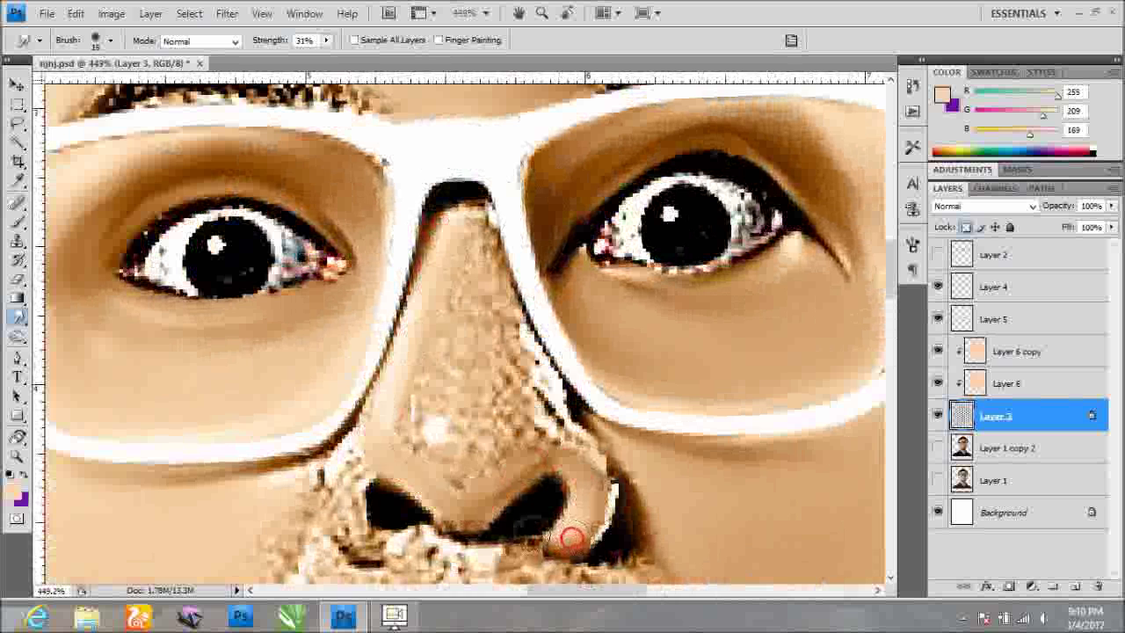
scroll(355, 444, "up", 1)
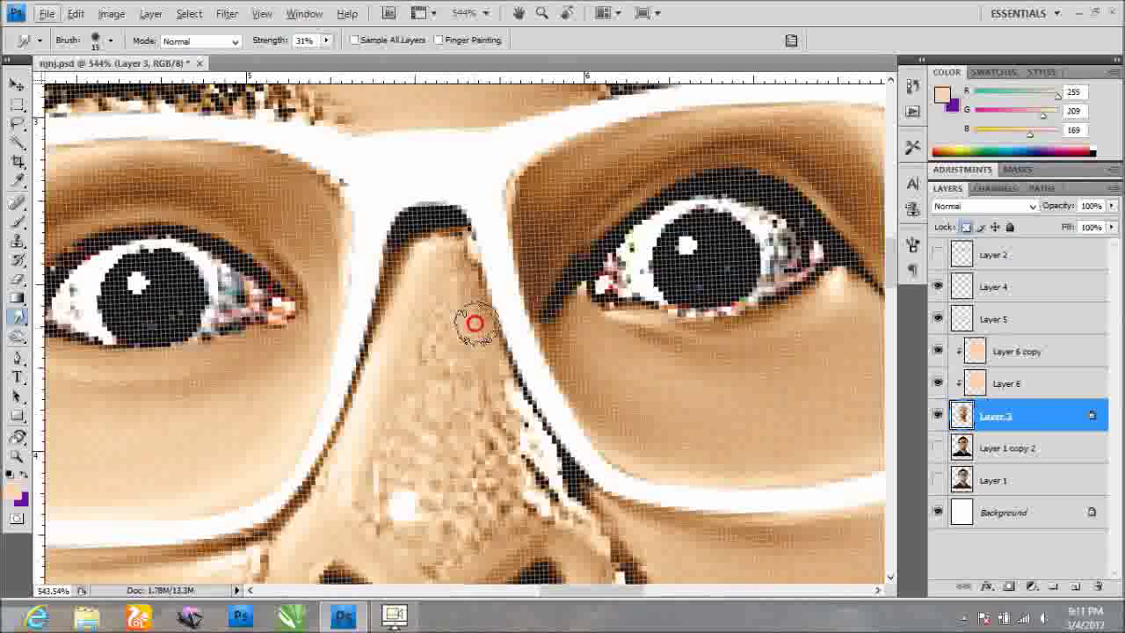
left_click_drag(495, 532, 395, 457)
mouse_move(442, 346)
left_mouse_down()
mouse_move(490, 527)
mouse_move(432, 510)
left_mouse_up()
scroll(427, 357, "down", 2)
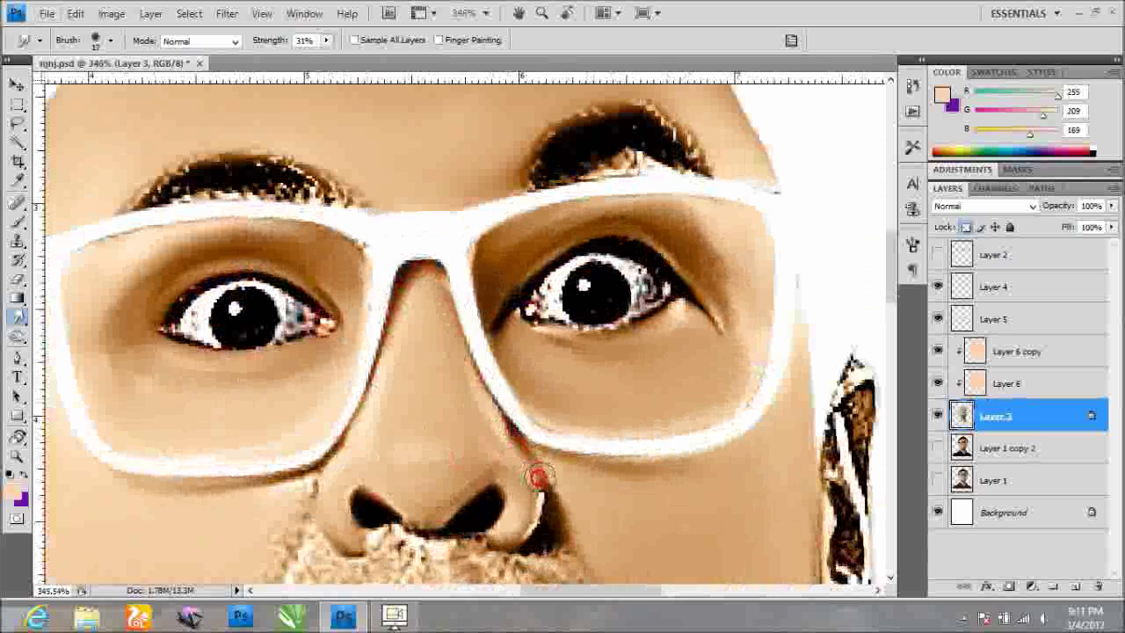
scroll(543, 496, "down", 2)
scroll(539, 477, "down", 2)
scroll(509, 395, "up", 3)
scroll(480, 311, "up", 2)
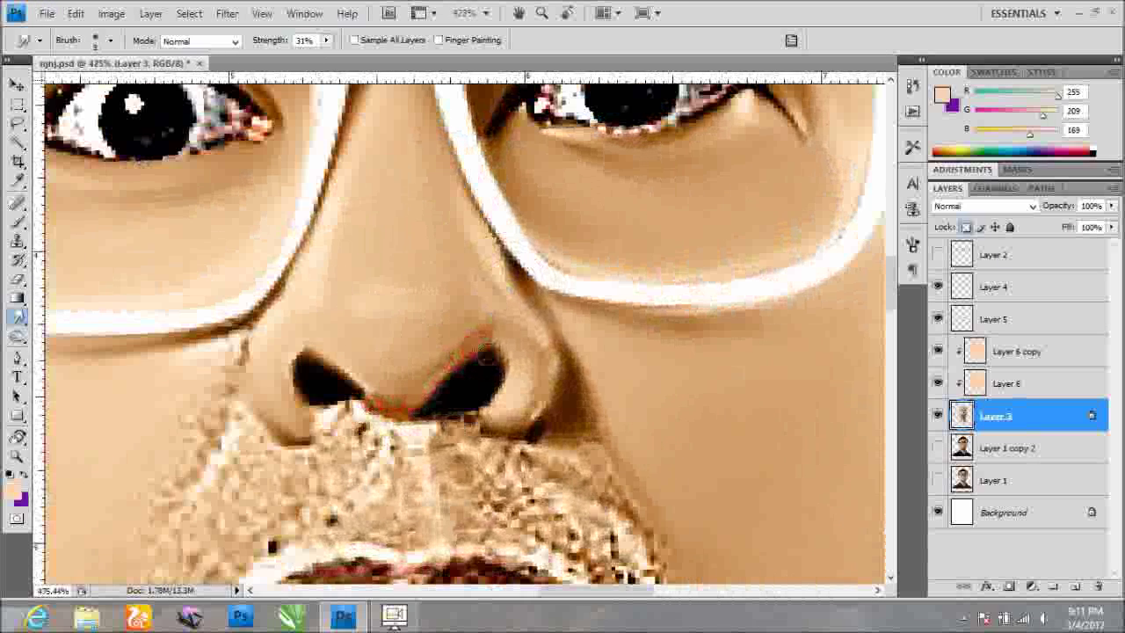
scroll(283, 338, "down", 3)
Lower smudge strength to 15% and smooth the mustache area below the nose.
key("1")
key("5")
scroll(232, 402, "up", 3)
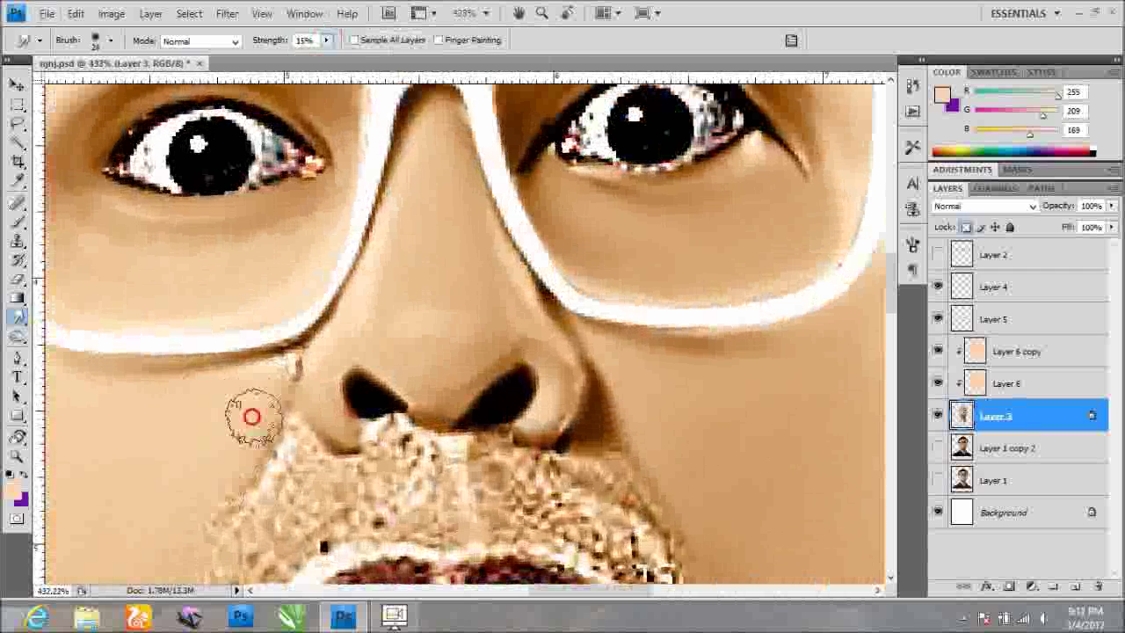
scroll(295, 316, "down", 3)
scroll(237, 527, "up", 3)
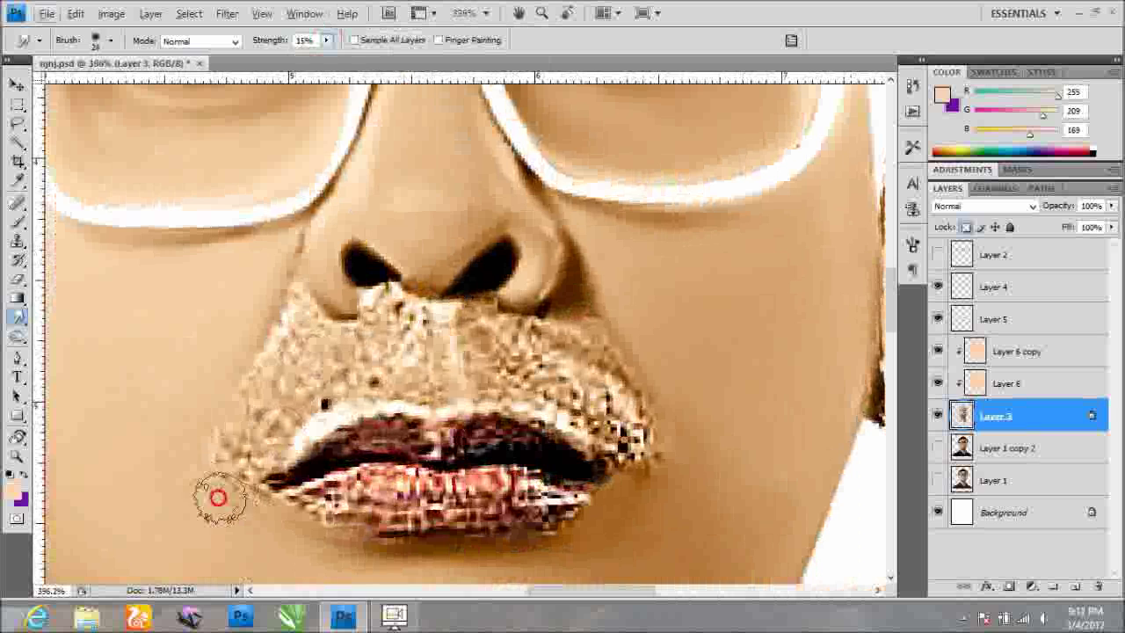
left_click_drag(477, 334, 529, 372)
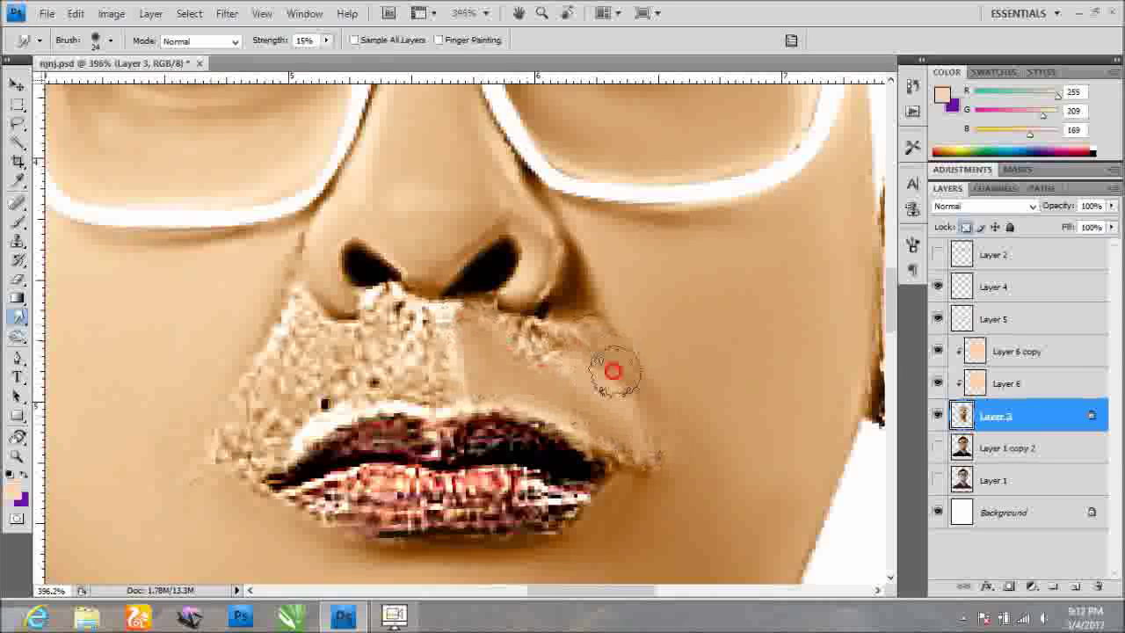
Smear the speckled patch beside the nostril smooth.
scroll(539, 339, "down", 2)
scroll(539, 352, "down", 3)
scroll(539, 377, "up", 6)
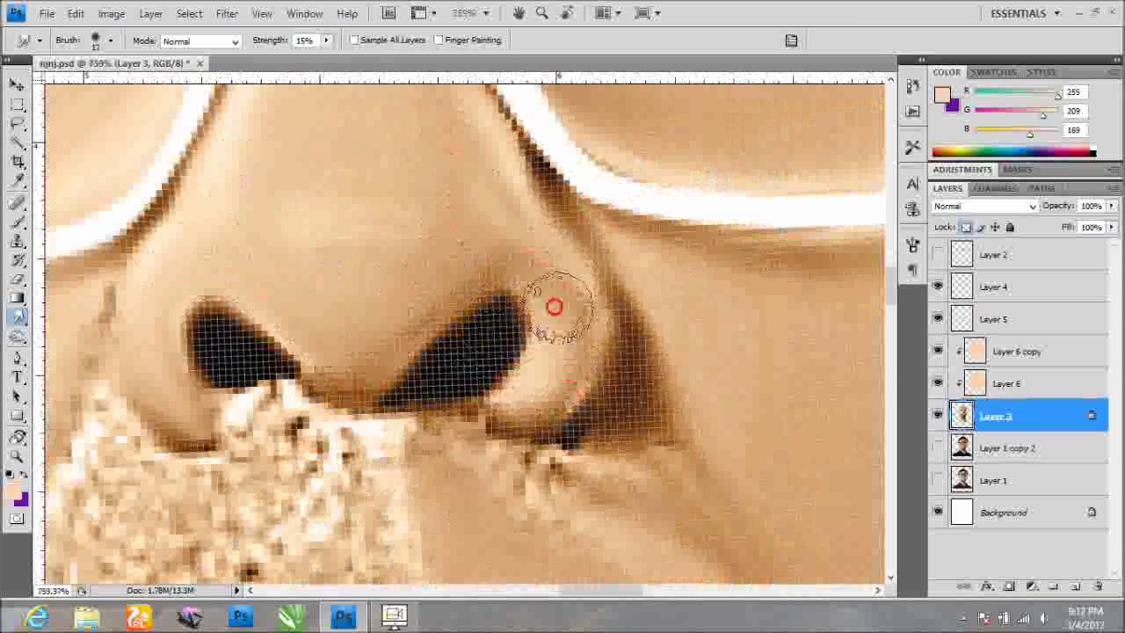
scroll(553, 306, "down", 3)
scroll(455, 335, "up", 3)
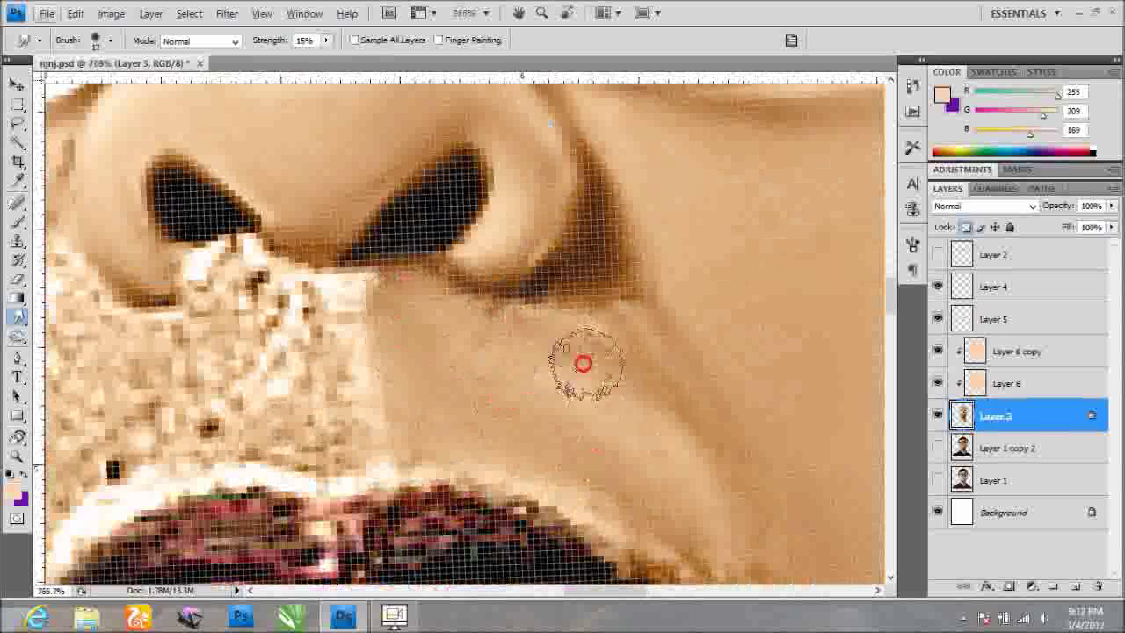
scroll(615, 347, "down", 2)
scroll(618, 347, "up", 1)
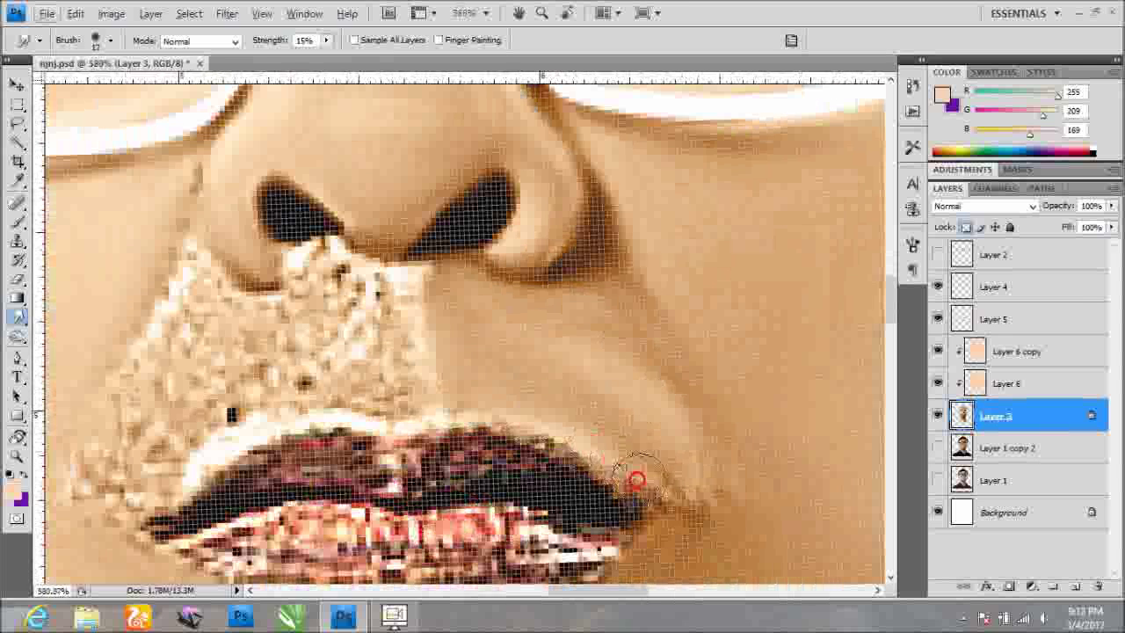
scroll(438, 356, "down", 3)
scroll(339, 326, "up", 1)
scroll(339, 326, "down", 1)
scroll(452, 369, "up", 2)
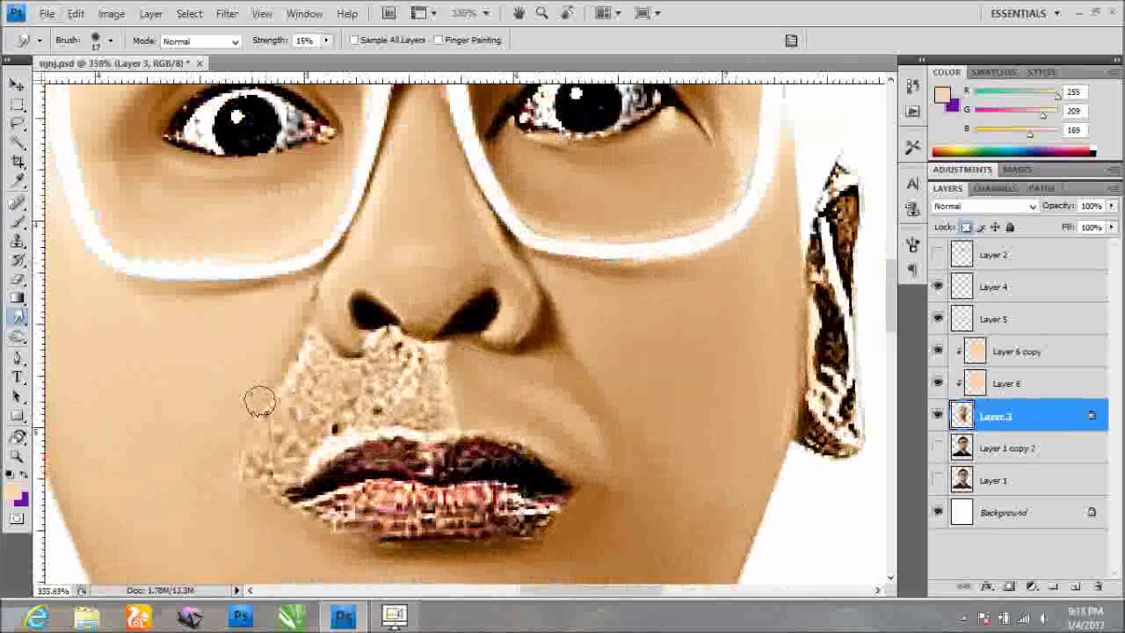
scroll(255, 406, "up", 1)
scroll(312, 299, "up", 1)
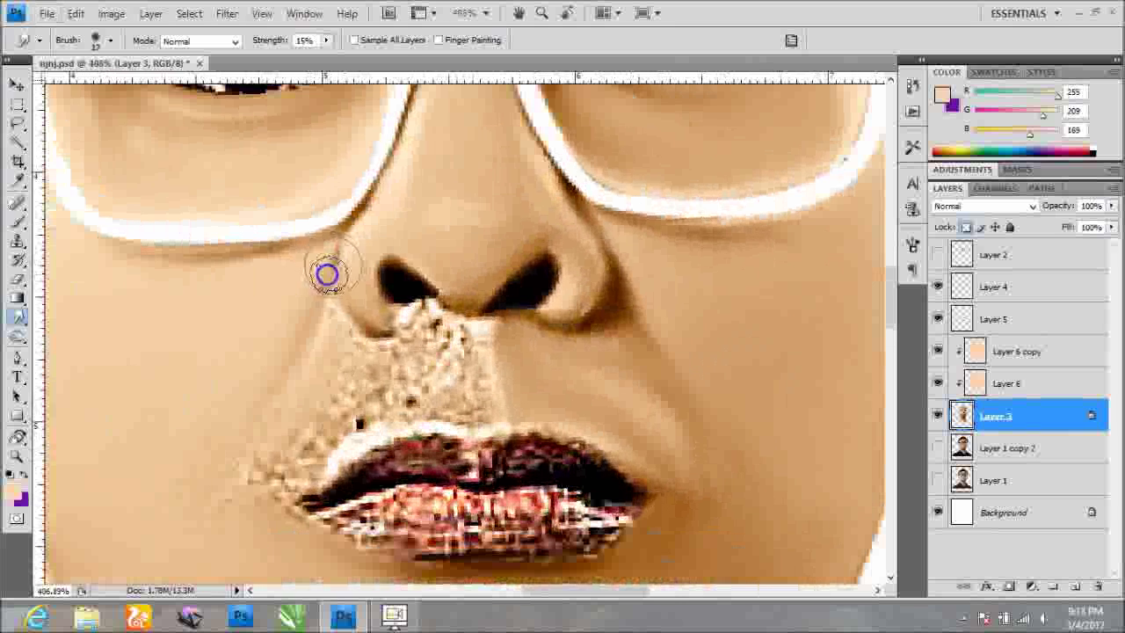
scroll(331, 254, "up", 2)
mouse_move(389, 381)
left_mouse_down()
mouse_move(455, 349)
mouse_move(497, 379)
mouse_move(484, 456)
mouse_move(471, 398)
left_mouse_up()
Smooth the left lip corner, the upper-left lip edge and the shading under the right nostril.
scroll(289, 467, "down", 1)
scroll(296, 402, "down", 1)
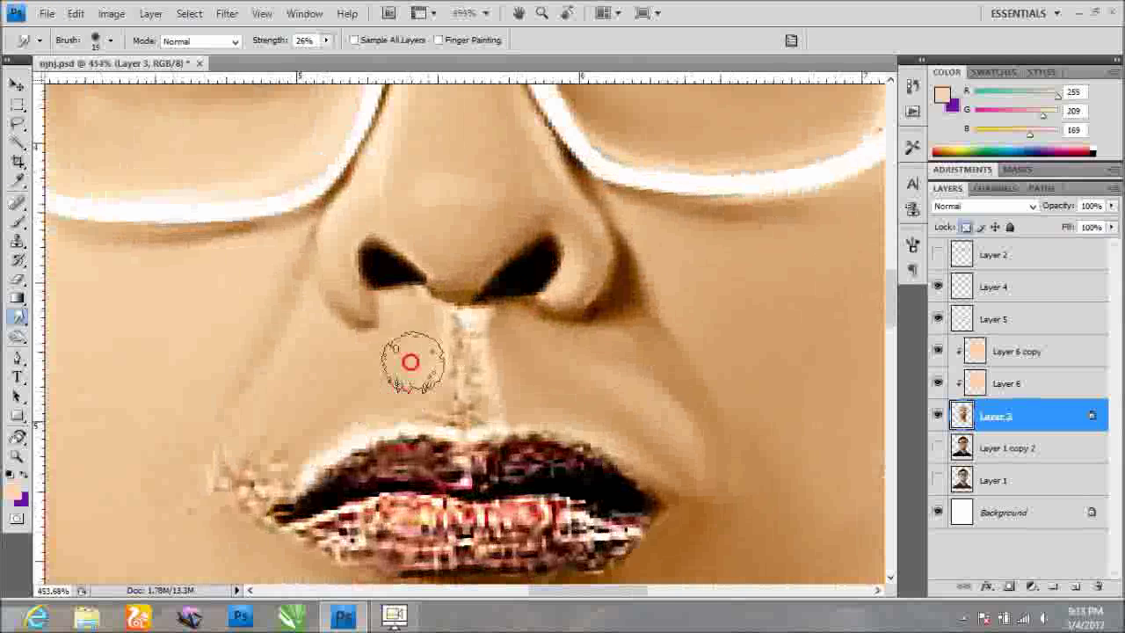
left_click_drag(294, 442, 279, 384)
left_click_drag(268, 466, 343, 430)
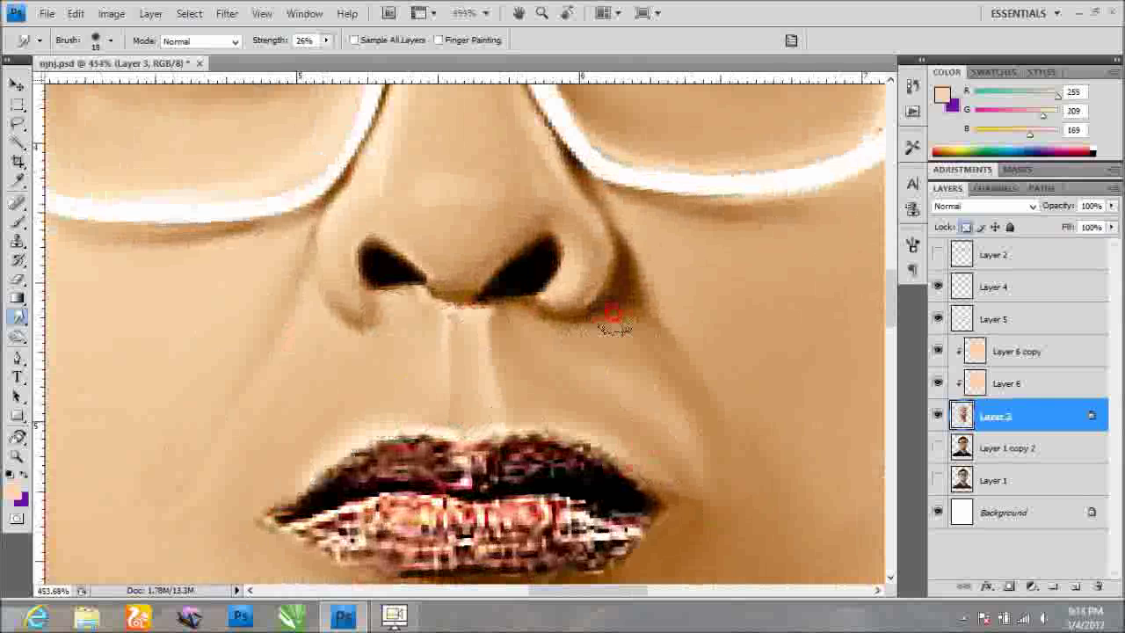
left_click_drag(612, 312, 563, 293)
scroll(377, 176, "up", 5)
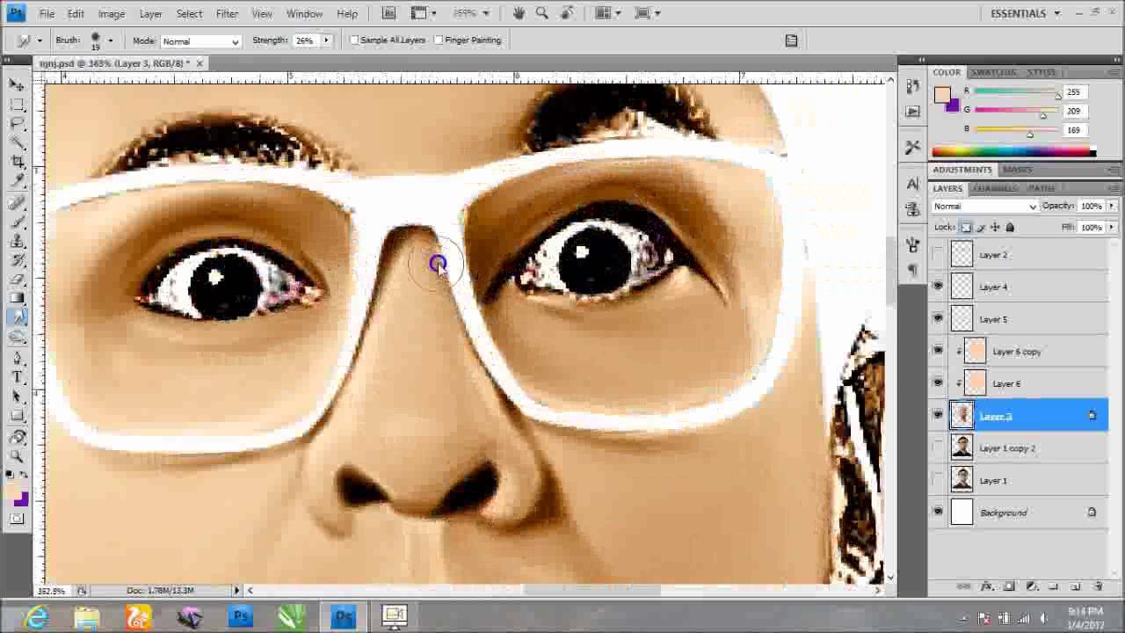
Smooth the cheek skin below the glasses.
scroll(411, 368, "down", 3)
scroll(492, 334, "down", 3)
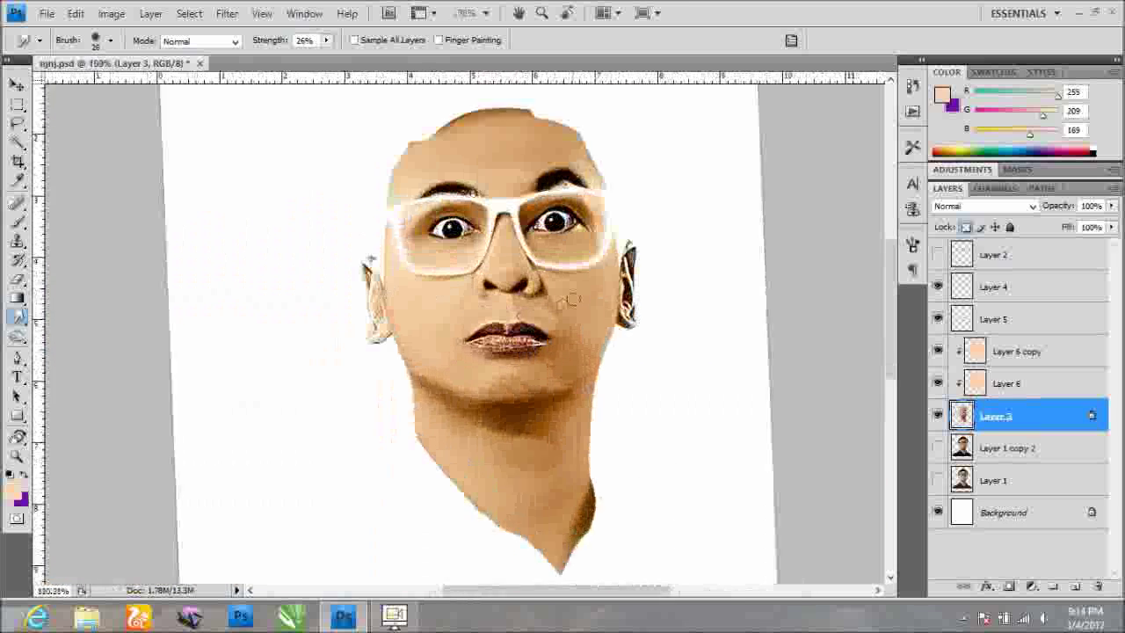
scroll(573, 293, "up", 2)
scroll(506, 281, "up", 2)
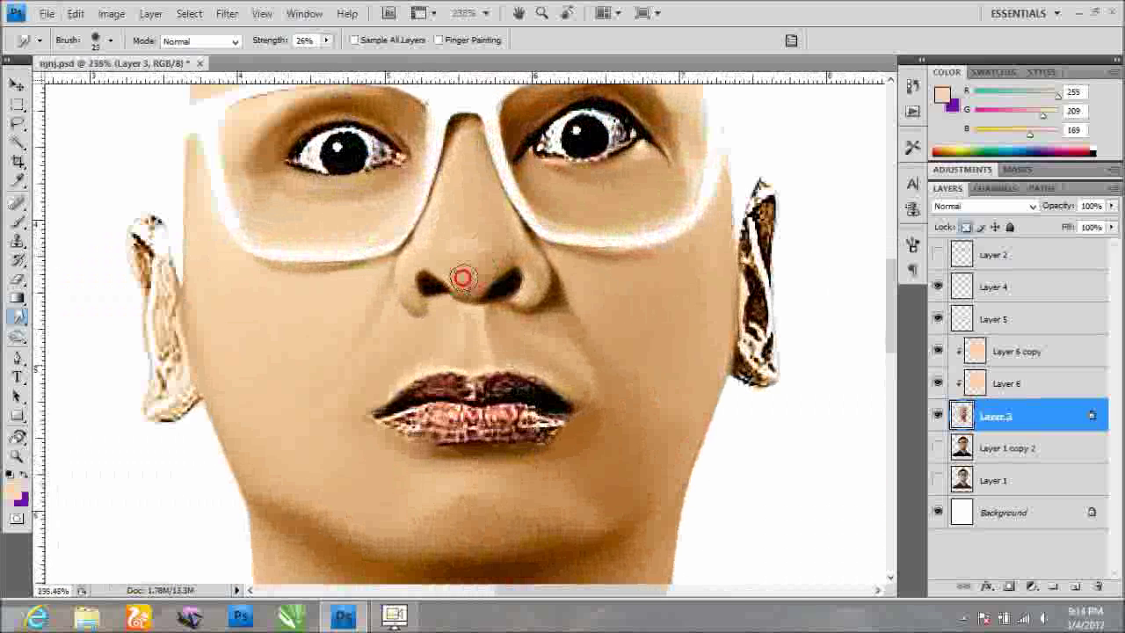
scroll(587, 305, "up", 1)
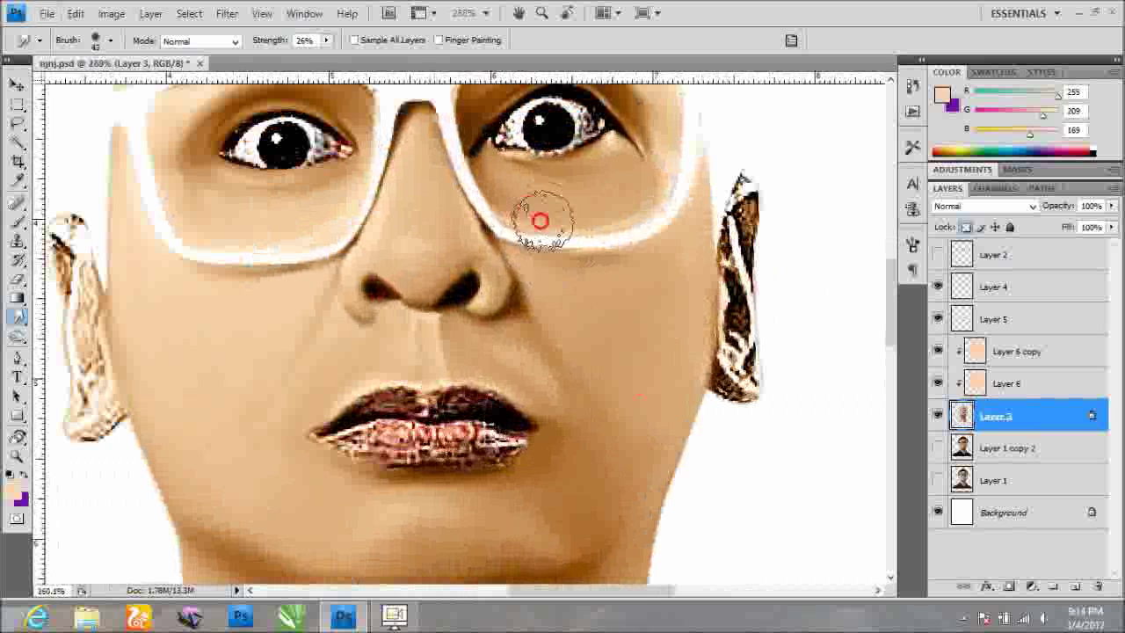
left_click_drag(550, 269, 605, 266)
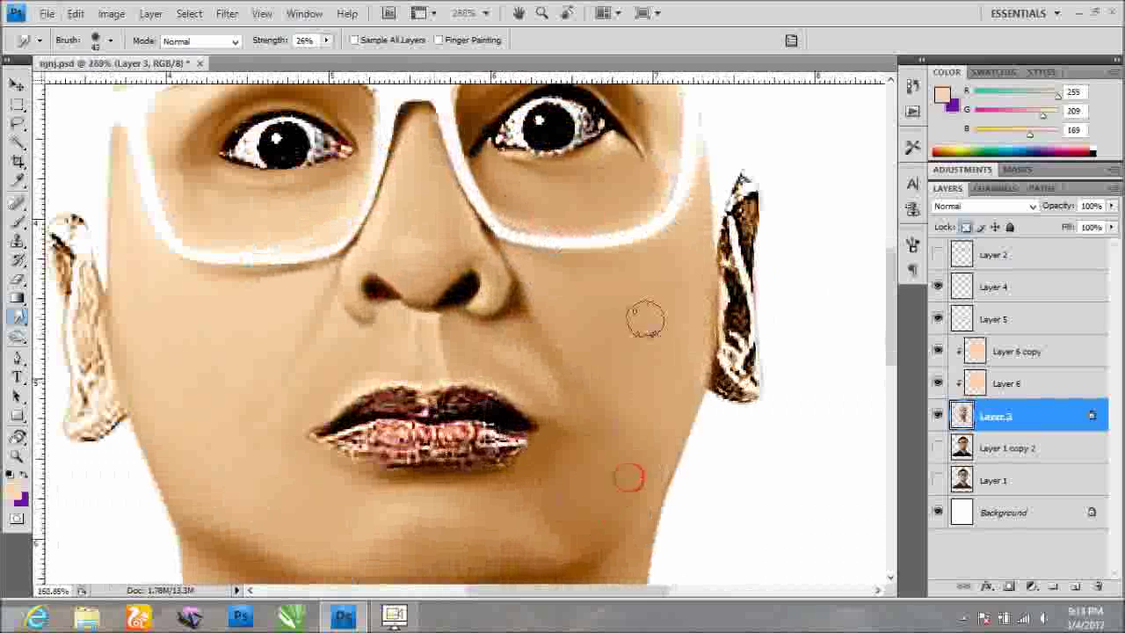
Smudge the rough, dark texture on both ears smooth.
scroll(628, 477, "down", 2)
scroll(494, 547, "down", 1)
scroll(444, 419, "up", 3)
scroll(402, 214, "up", 3)
scroll(343, 246, "up", 3)
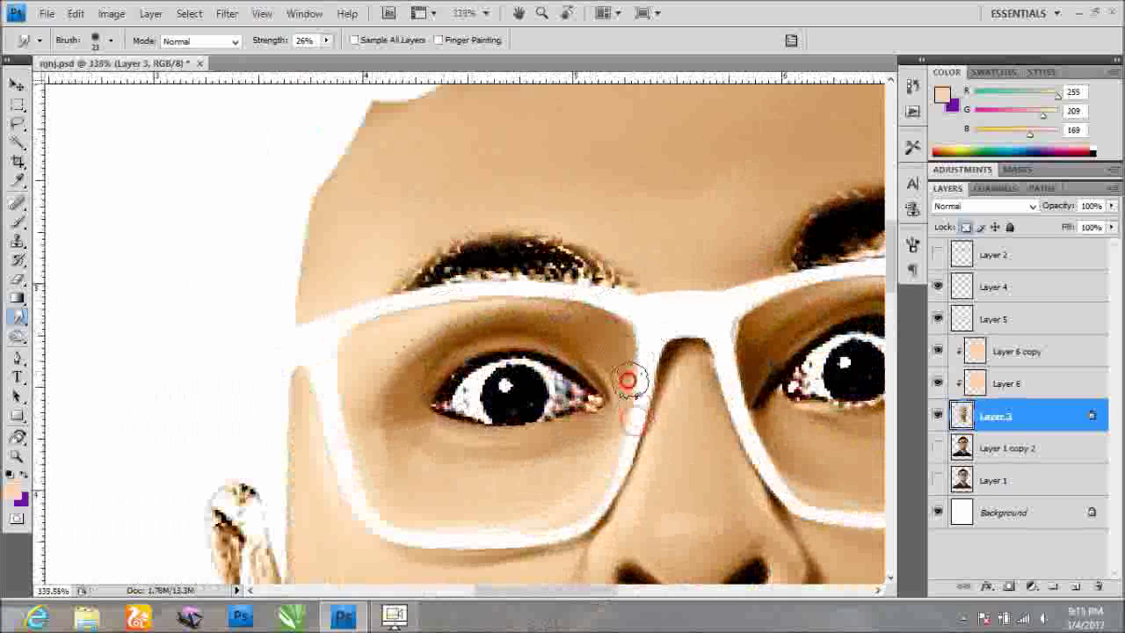
scroll(405, 325, "right", 5)
scroll(476, 302, "up", 1)
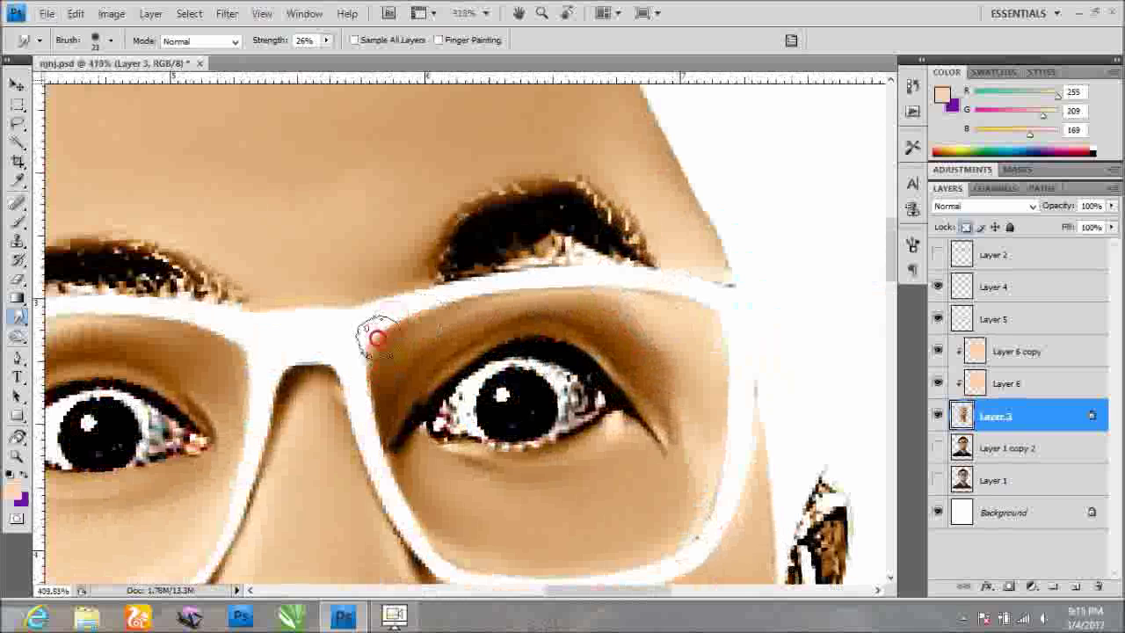
scroll(338, 413, "down", 3)
scroll(272, 360, "up", 3)
mouse_move(321, 507)
left_mouse_down()
mouse_move(329, 430)
mouse_move(283, 395)
mouse_move(289, 369)
mouse_move(336, 395)
mouse_move(296, 188)
mouse_move(277, 252)
mouse_move(318, 307)
left_mouse_up()
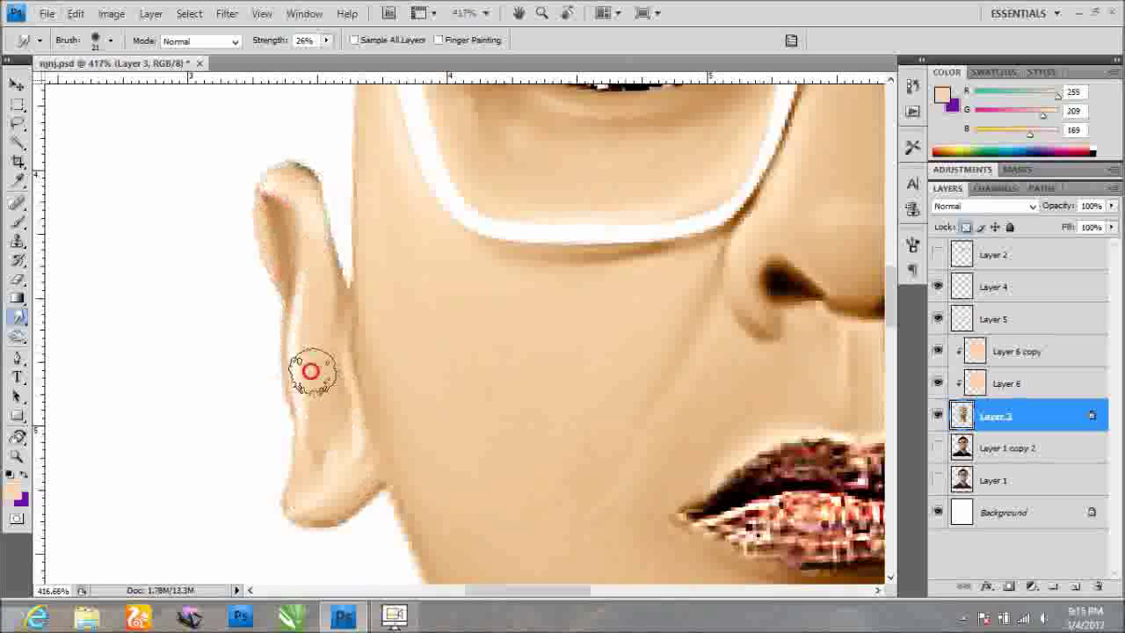
scroll(414, 326, "down", 3)
scroll(404, 326, "up", 5)
mouse_move(386, 351)
left_mouse_down()
mouse_move(405, 448)
mouse_move(381, 262)
mouse_move(427, 170)
mouse_move(396, 150)
mouse_move(366, 175)
mouse_move(370, 271)
mouse_move(389, 322)
mouse_move(359, 402)
mouse_move(408, 429)
mouse_move(434, 377)
mouse_move(413, 364)
left_mouse_up()
Soften the eyebrow's lower edge, fit the image on screen and select Layer 6.
scroll(359, 401, "down", 2)
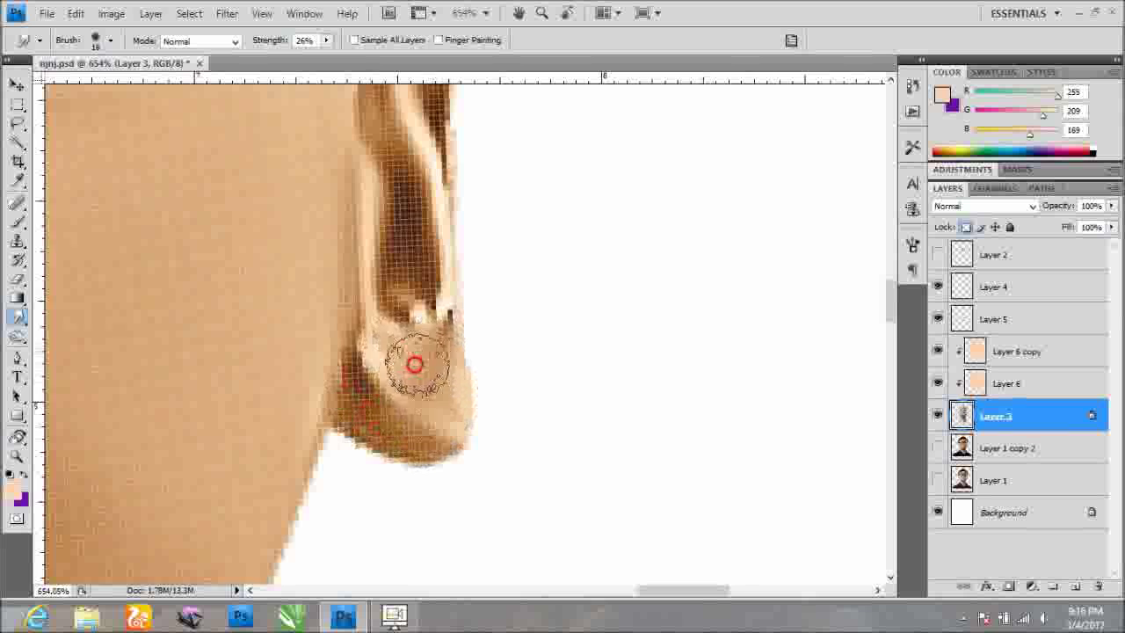
scroll(412, 253, "down", 1)
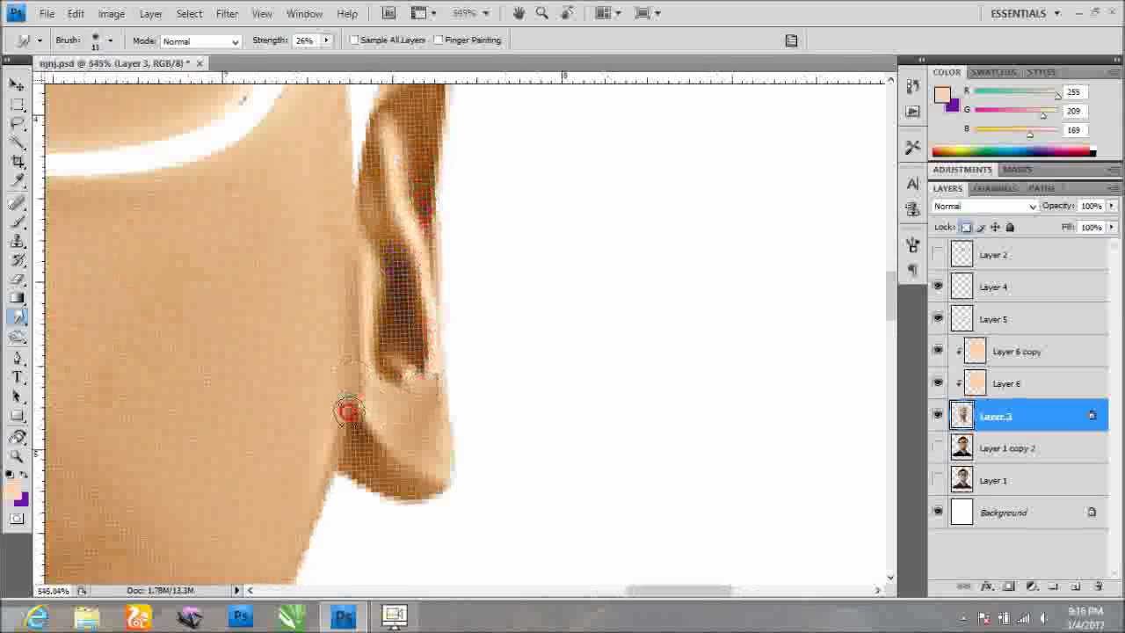
scroll(350, 318, "down", 4)
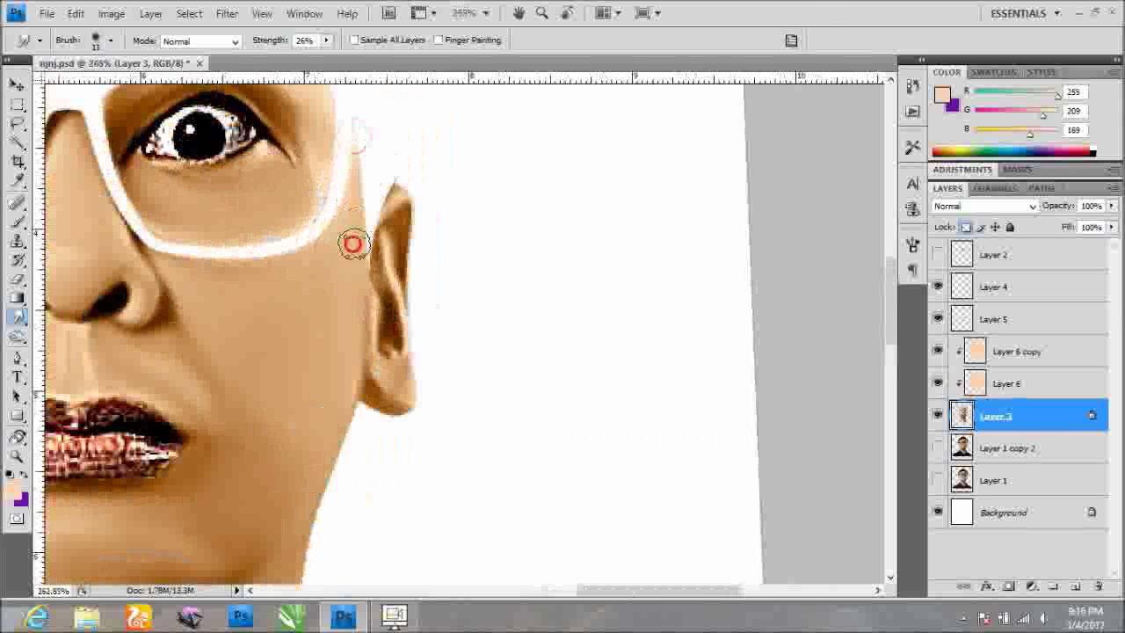
scroll(318, 186, "down", 3)
scroll(251, 196, "up", 5)
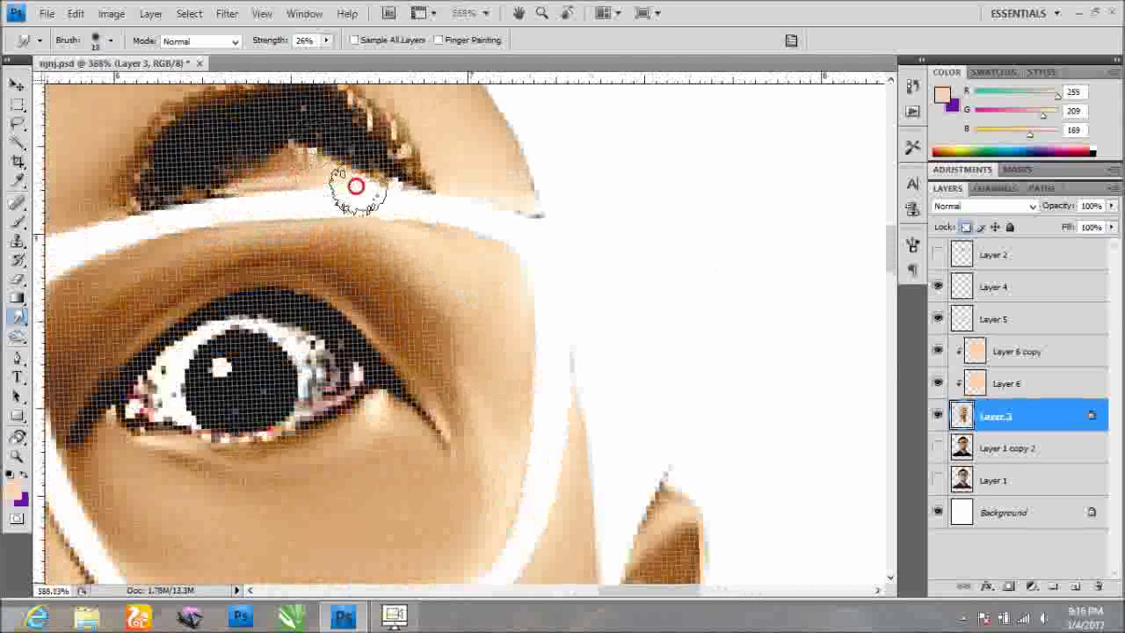
scroll(396, 201, "down", 1)
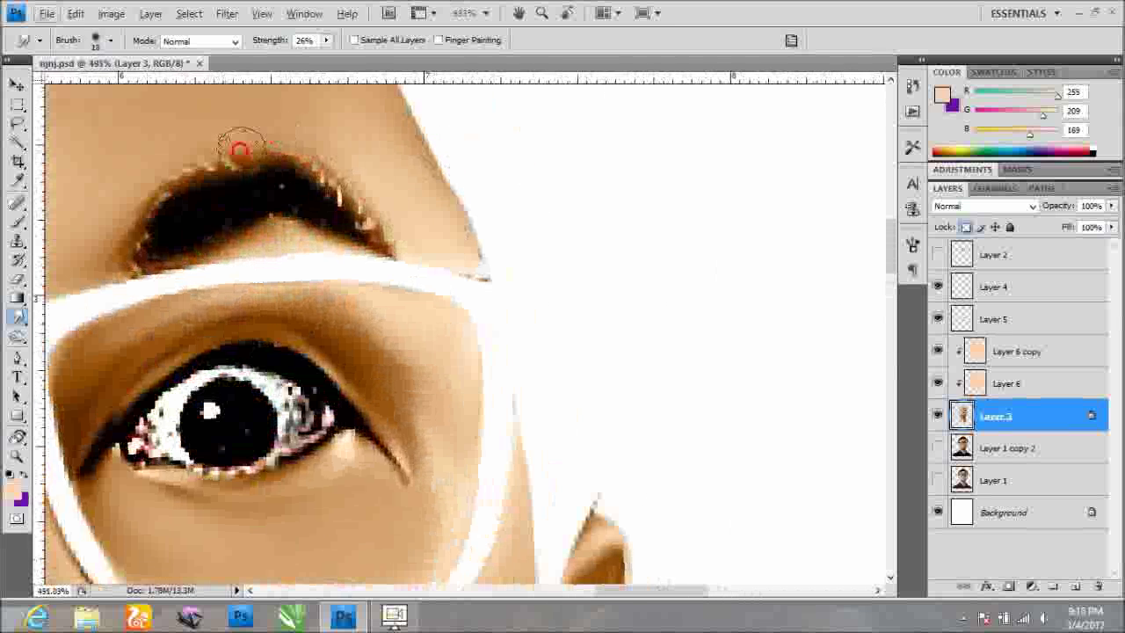
scroll(132, 256, "down", 4)
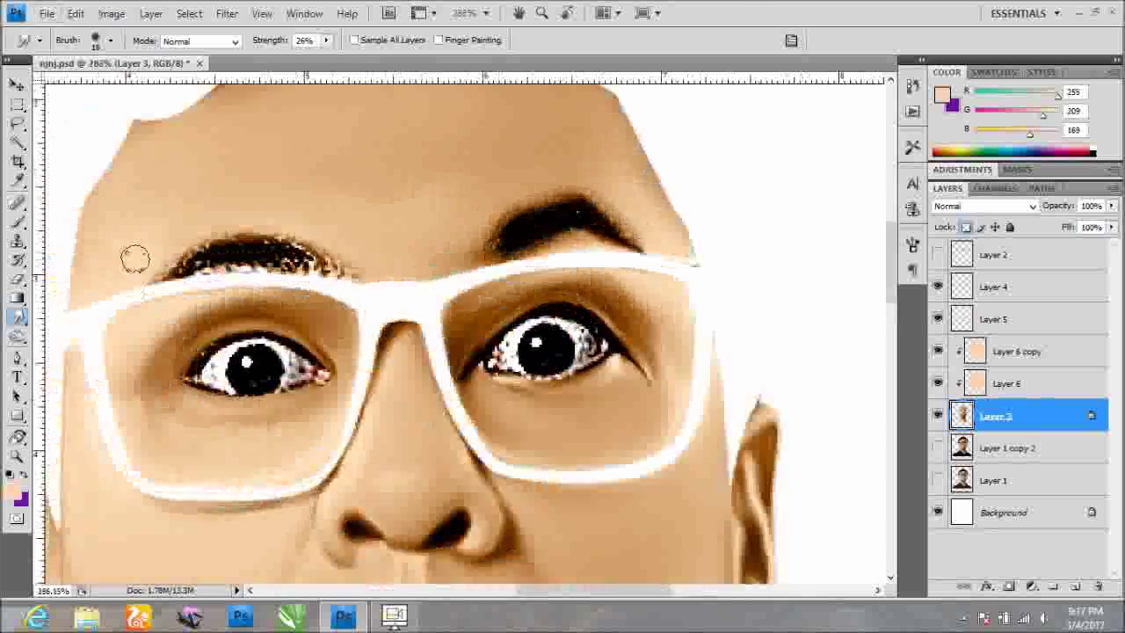
scroll(176, 264, "up", 7)
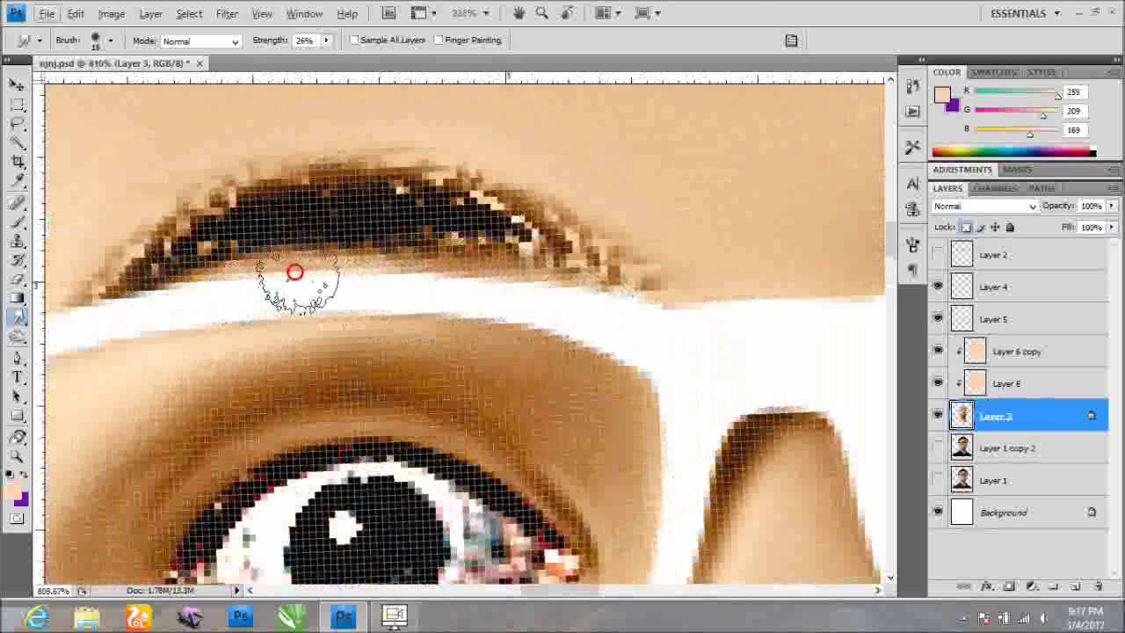
left_click_drag(482, 272, 70, 256)
scroll(673, 291, "down", 4)
scroll(378, 413, "up", 3)
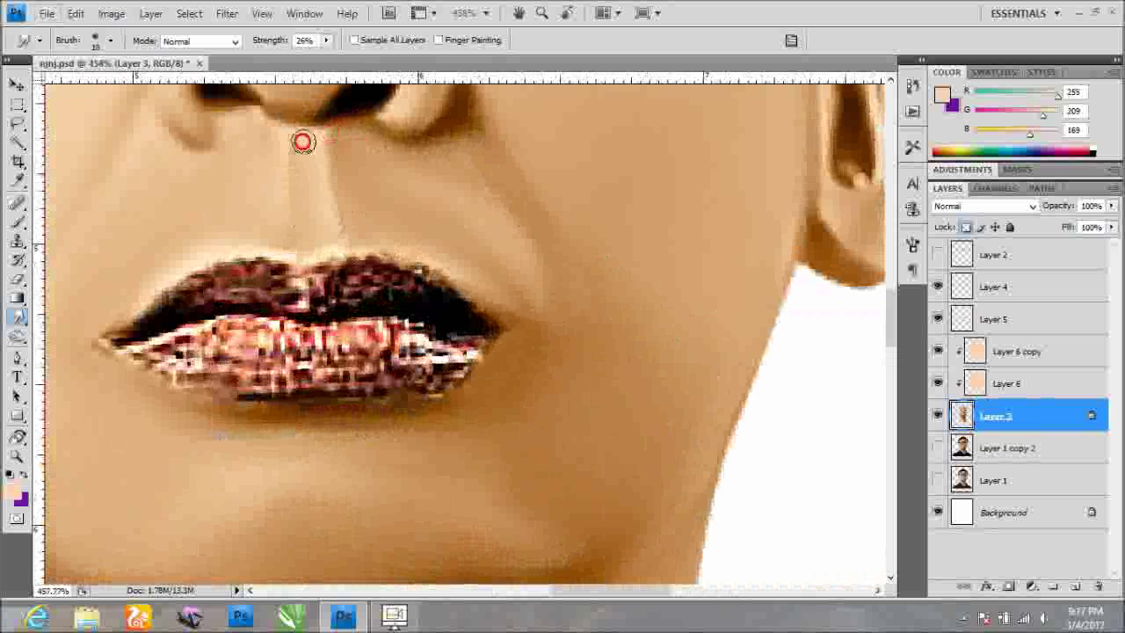
scroll(302, 150, "down", 2)
scroll(424, 276, "down", 1)
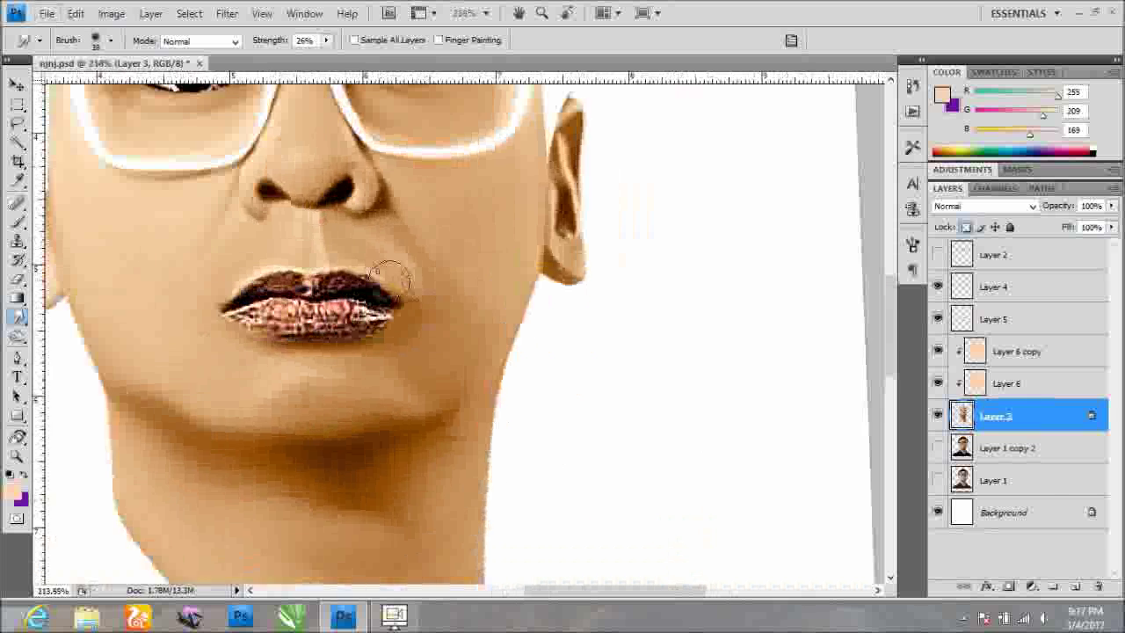
key("ctrl+0")
left_click(1006, 383)
Apply Hue/Saturation to Layer 6 with Saturation -5 and a slight hue nudge.
key("ctrl+u")
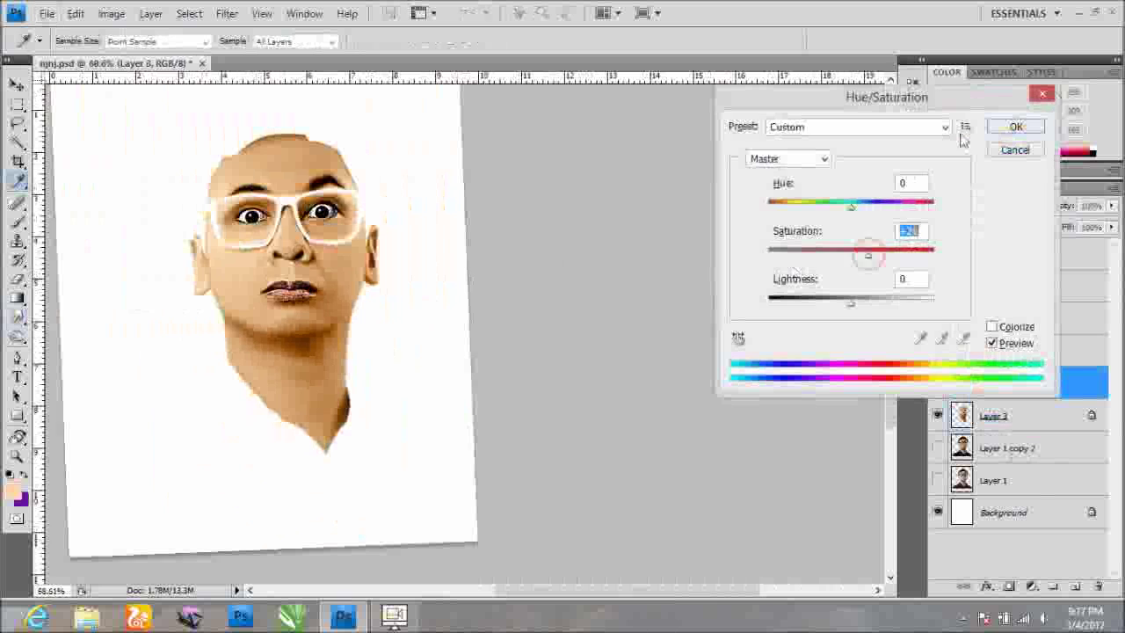
key("Escape")
scroll(272, 195, "up", 3)
key("ctrl+u")
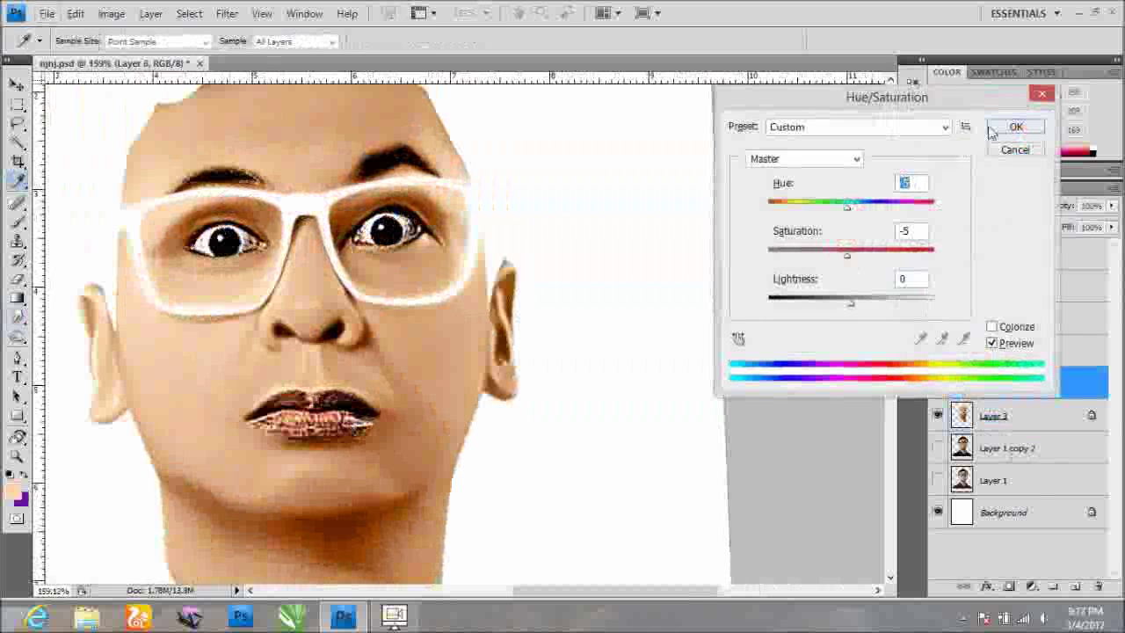
key("Return")
Duplicate the layer with Ctrl+J, fit the image to the window and reopen Hue/Saturation.
key("ctrl+j")
key("ctrl+0")
scroll(562, 263, "up", 3)
key("ctrl+u")
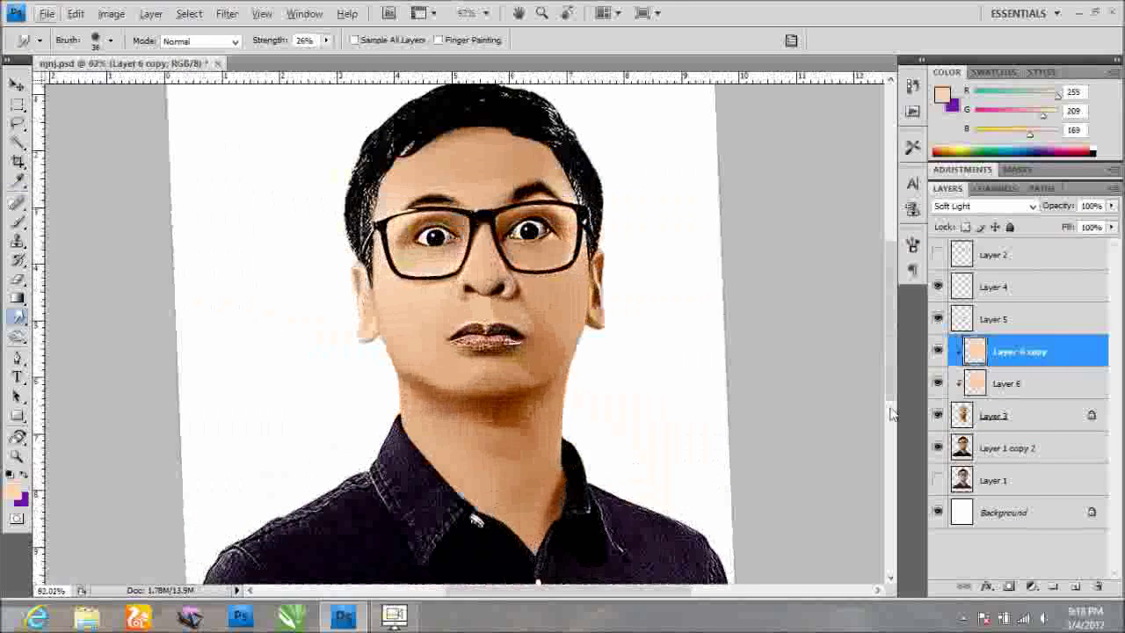
Toggle layer visibility to compare, then select Layer 5 and smudge the lower lip.
left_click(938, 414)
left_click(937, 383)
left_click(936, 319)
scroll(602, 426, "up", 10)
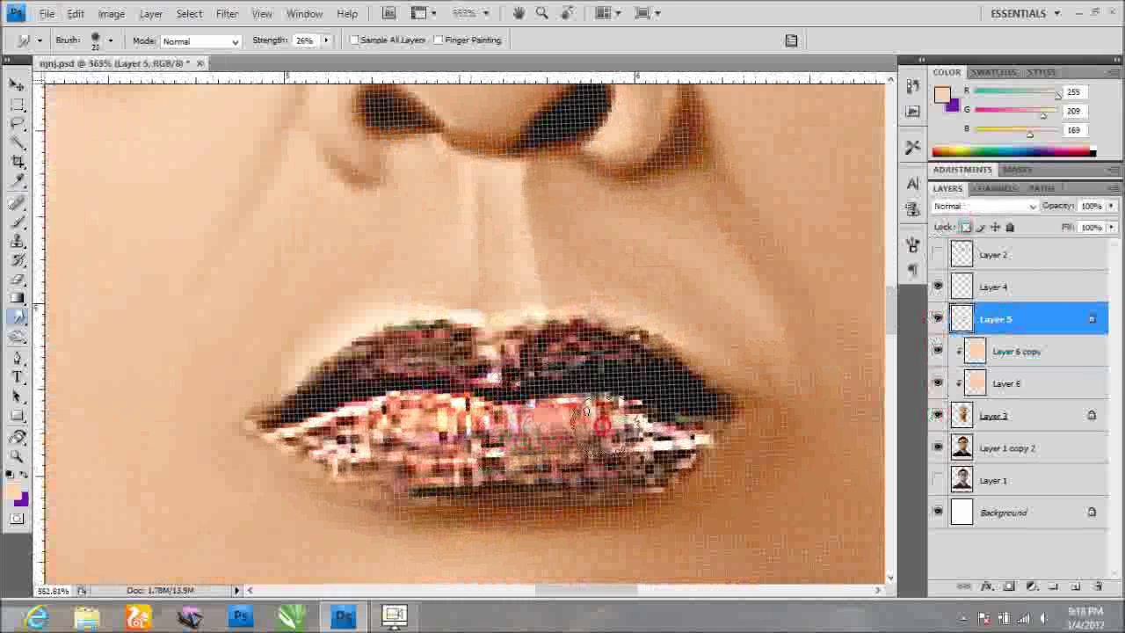
mouse_move(602, 426)
left_mouse_down()
mouse_move(459, 414)
mouse_move(372, 464)
mouse_move(356, 423)
mouse_move(413, 457)
mouse_move(687, 495)
left_mouse_up()
Blend the upper lip and lip corners, sharpen the left corner and even the lower lip's bottom edge.
left_click(687, 495, "ctrl")
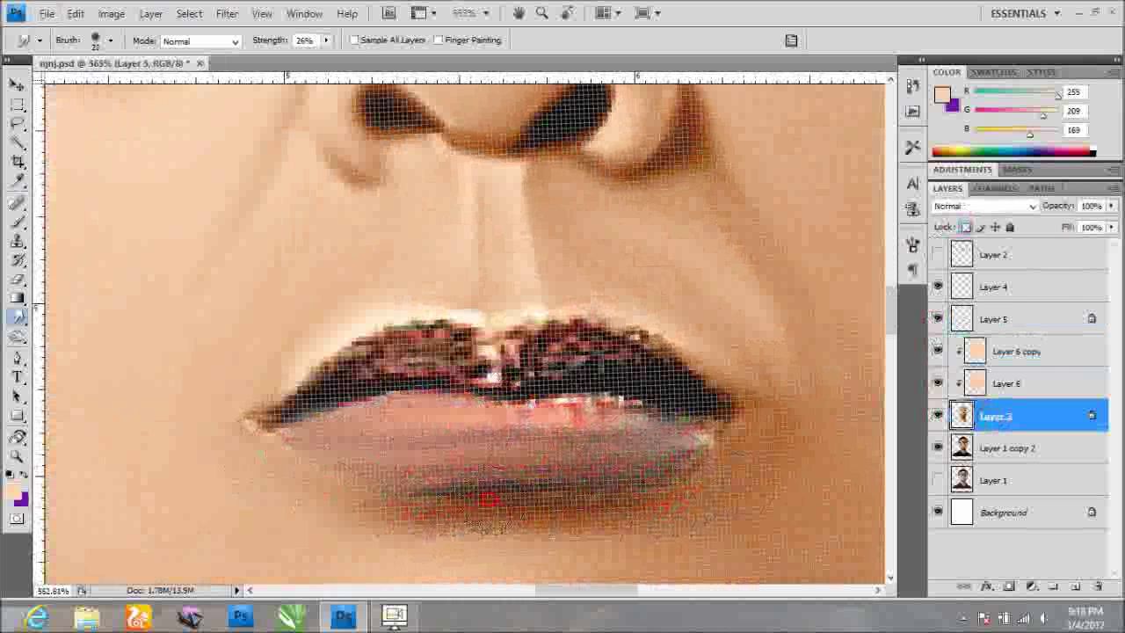
left_click(392, 409, "ctrl")
mouse_move(392, 409)
left_mouse_down()
mouse_move(369, 369)
mouse_move(326, 372)
mouse_move(406, 332)
mouse_move(302, 390)
mouse_move(536, 352)
mouse_move(632, 356)
left_mouse_up()
left_click_drag(632, 356, 525, 369)
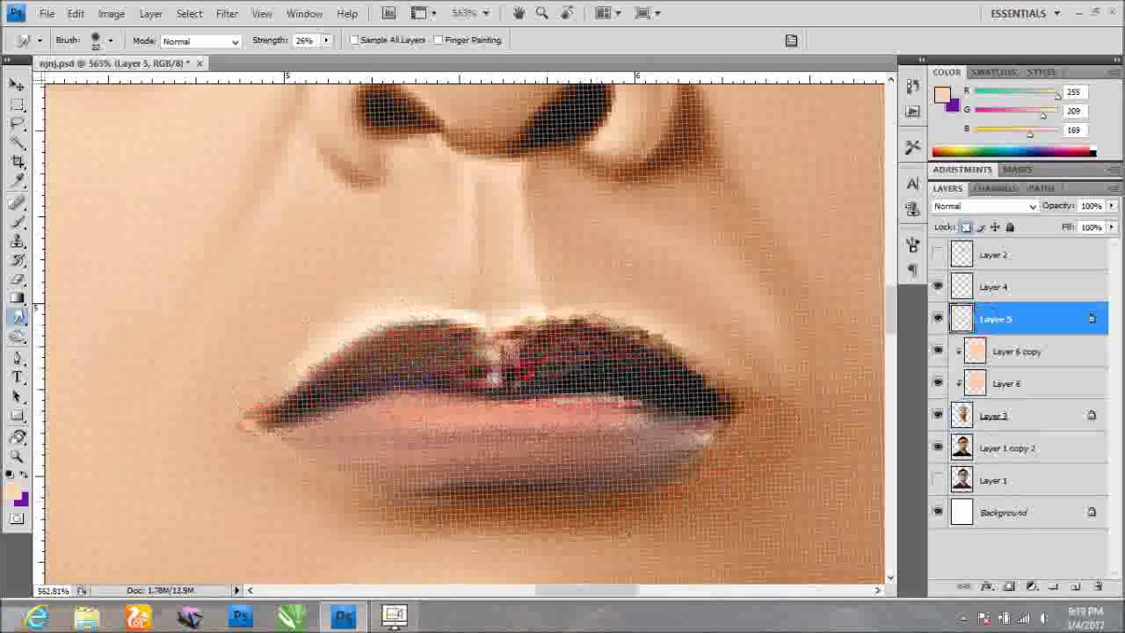
mouse_move(597, 318)
left_mouse_down()
mouse_move(602, 401)
mouse_move(523, 318)
left_mouse_up()
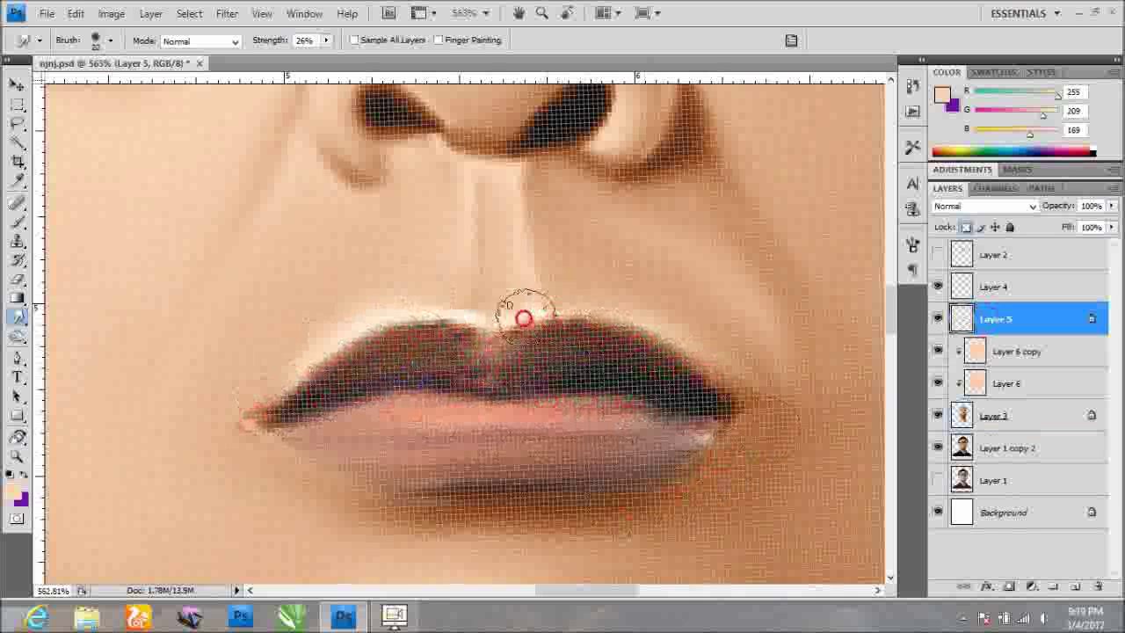
left_click_drag(254, 420, 665, 433)
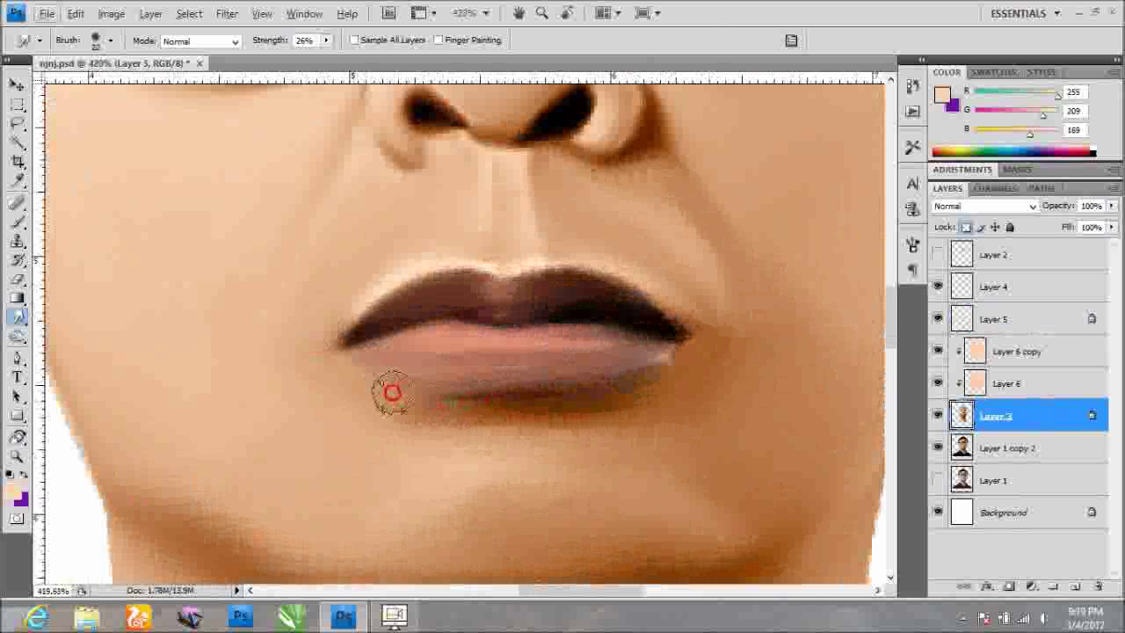
left_click_drag(392, 393, 703, 349)
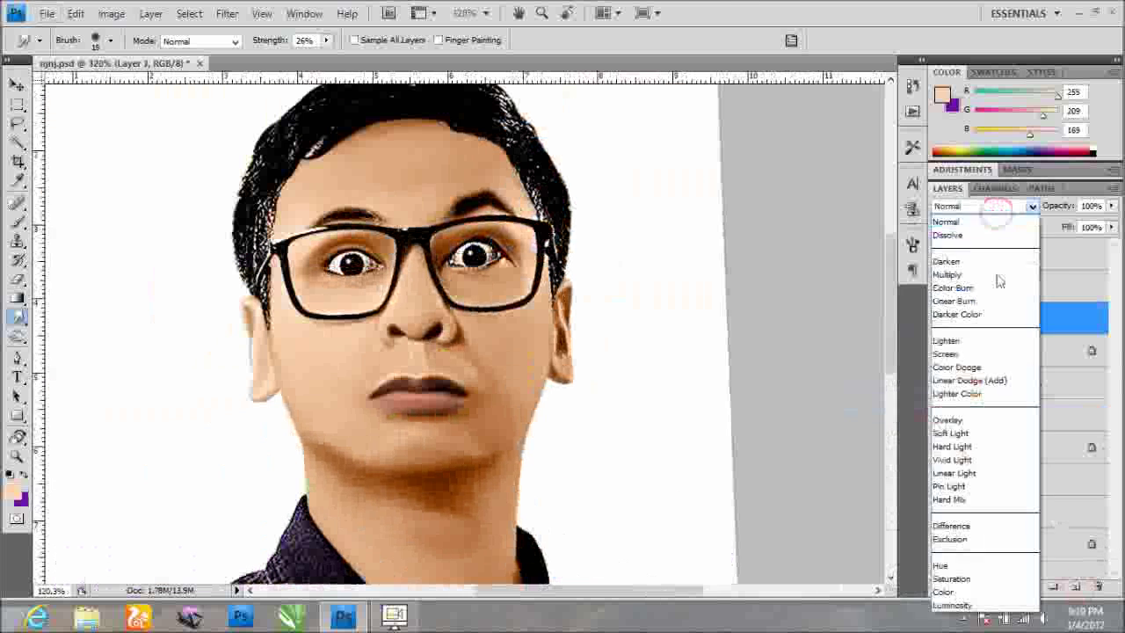
Paint over the lips on Layer 7 with a pinkish-red foreground colour.
left_click(13, 494)
left_click_drag(967, 293, 970, 305)
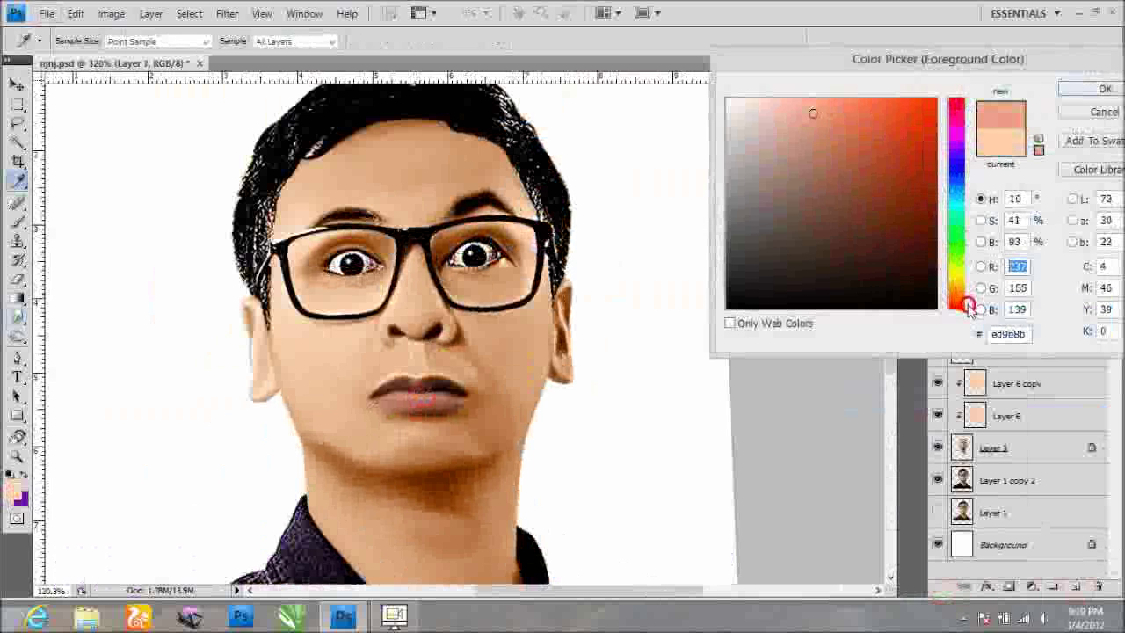
left_click(1098, 90)
left_click_drag(387, 391, 454, 385)
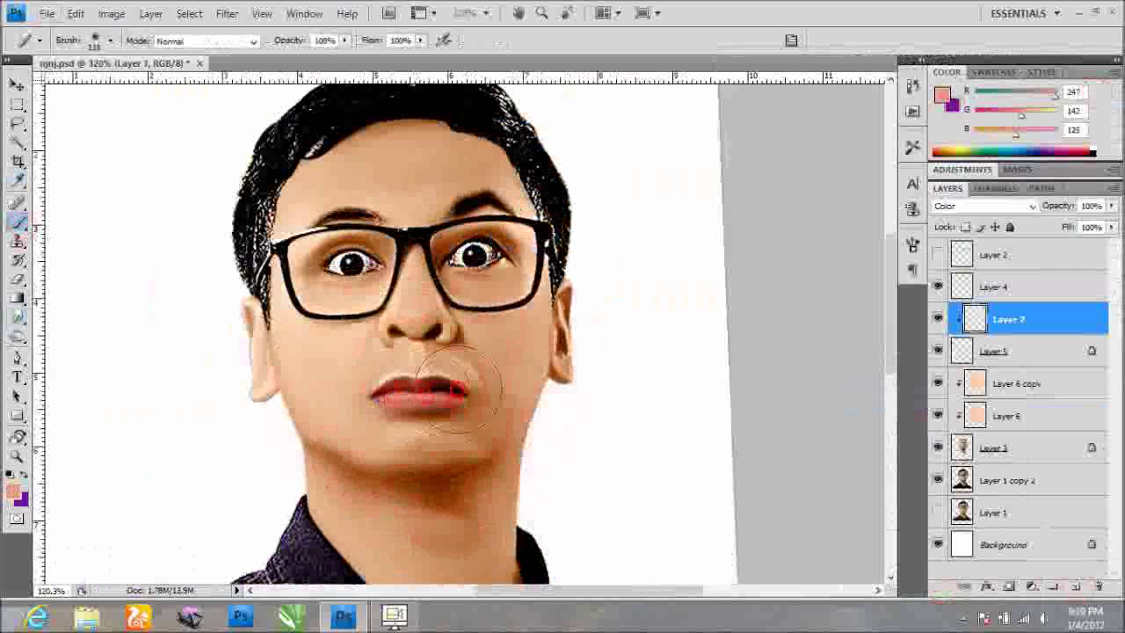
Duplicate the red lip layer and set the copy to Soft Light blending.
key("ctrl+j")
left_click(984, 206)
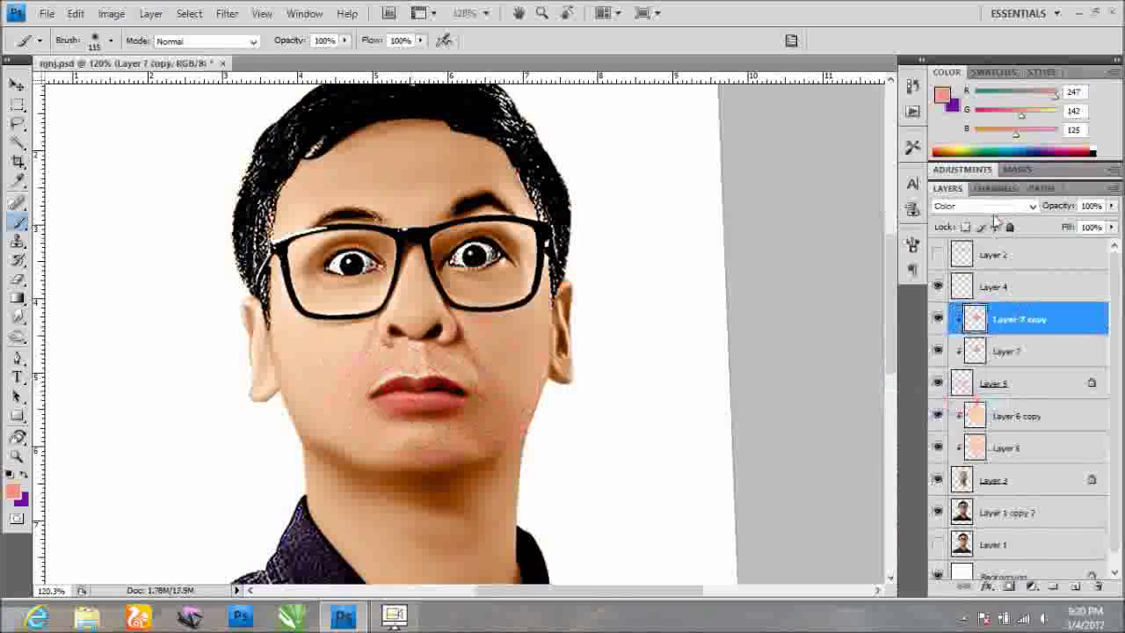
key("v")
scroll(430, 403, "up", 5, "alt")
key("r")
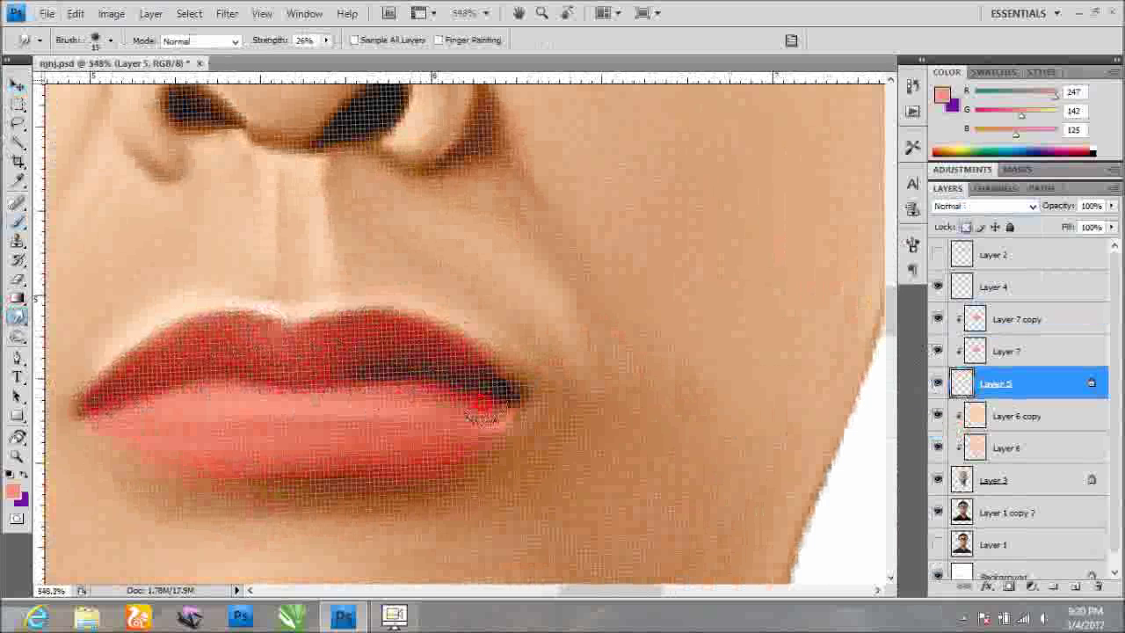
Nudge the lip hue slightly with Hue/Saturation on the red lip layer.
key("ctrl+0")
left_click(1006, 351)
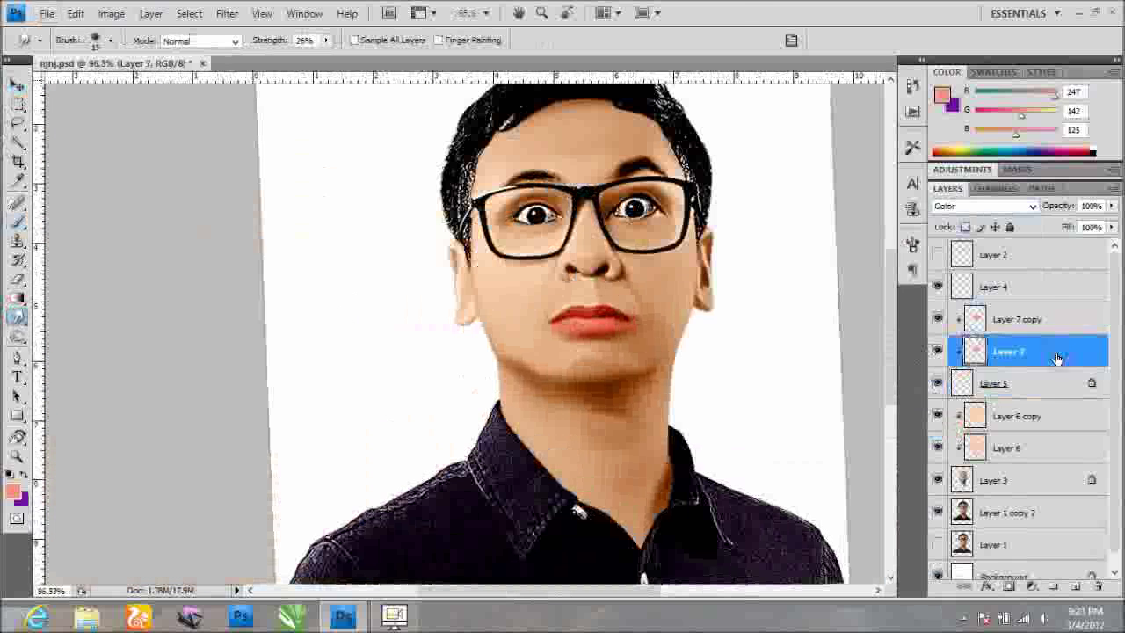
key("ctrl+u")
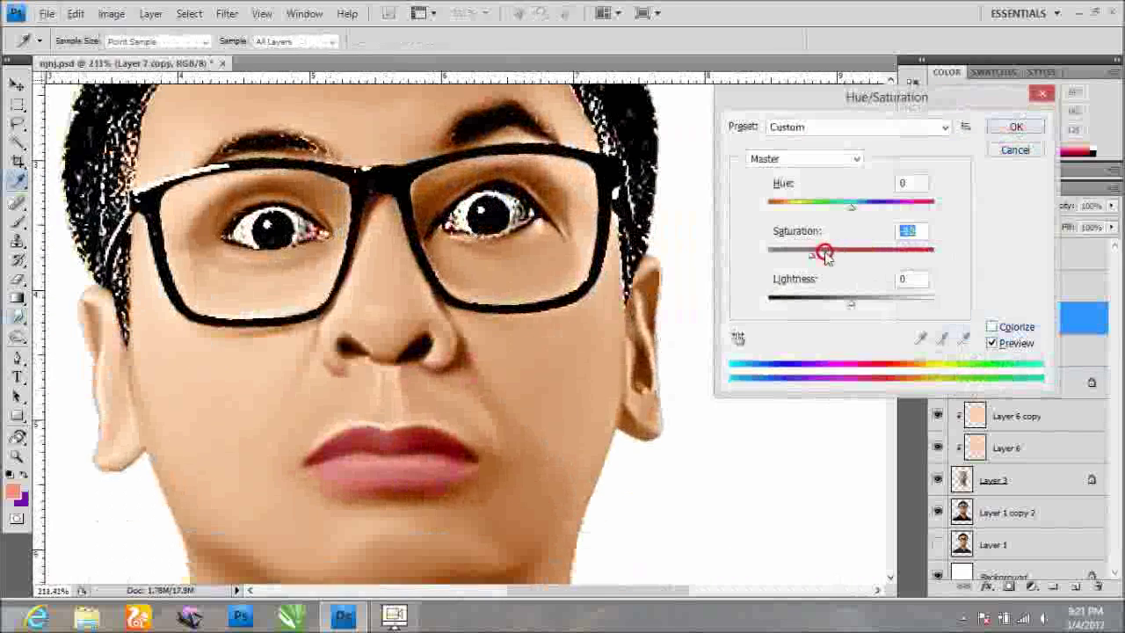
left_click_drag(862, 211, 858, 212)
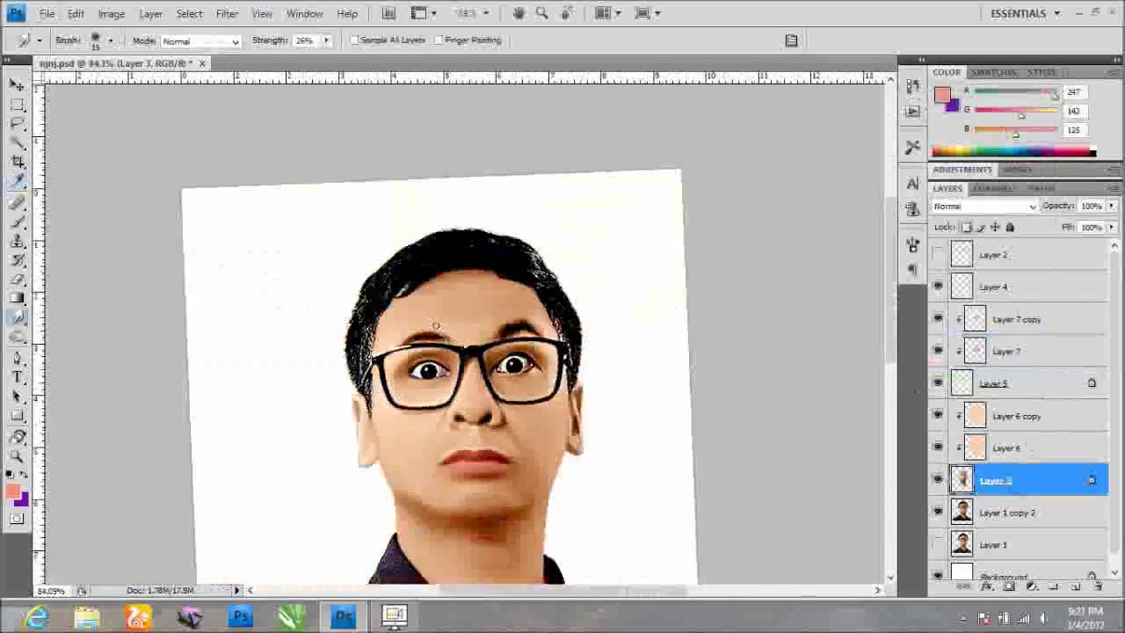
scroll(435, 326, "up", 5)
Smudge the eyebrow on Layer 3 to reshape it.
mouse_move(439, 346)
left_mouse_down()
mouse_move(572, 382)
mouse_move(299, 347)
mouse_move(374, 337)
mouse_move(678, 371)
mouse_move(515, 313)
left_mouse_up()
scroll(475, 352, "down", 5)
scroll(453, 377, "up", 5)
scroll(515, 314, "down", 5)
scroll(464, 246, "up", 5)
Reshape the eyebrow's lower edge above the glasses, then add a new empty layer.
mouse_move(552, 391)
left_mouse_down()
mouse_move(695, 372)
mouse_move(648, 400)
left_mouse_up()
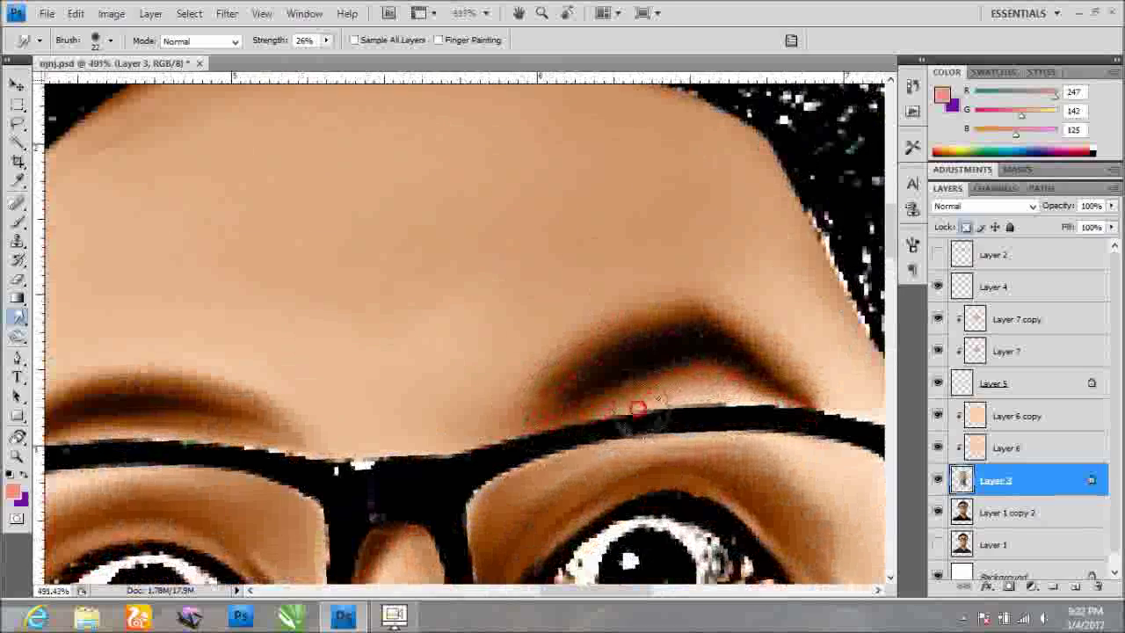
scroll(649, 400, "down", 3)
scroll(337, 333, "down", 2)
scroll(409, 484, "up", 4)
scroll(275, 414, "up", 2)
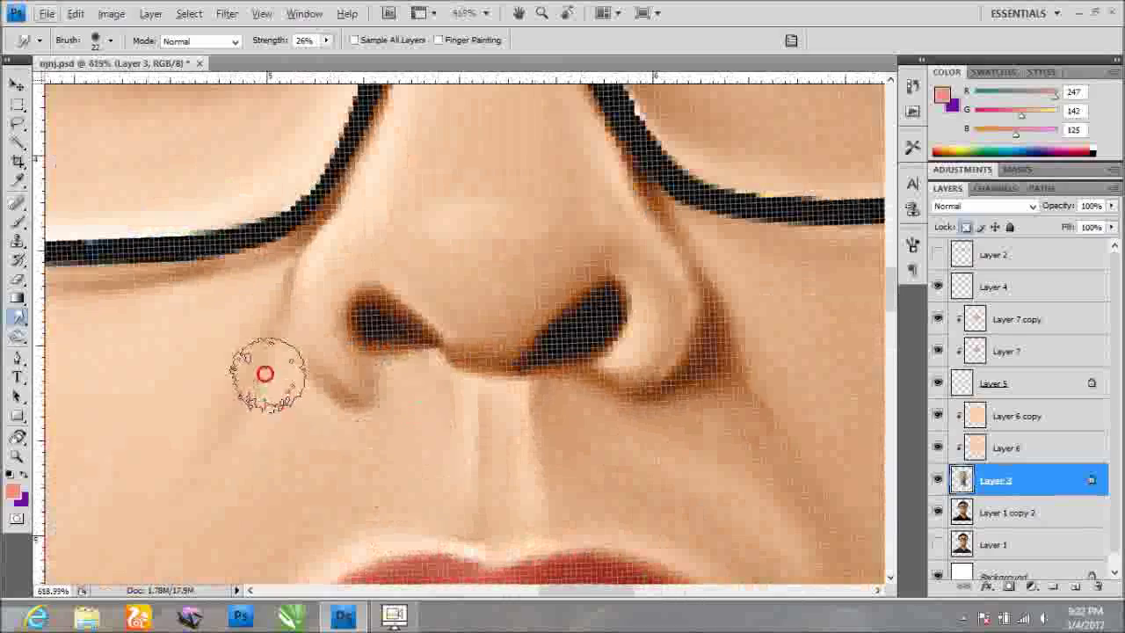
scroll(275, 414, "down", 3)
scroll(427, 221, "up", 3)
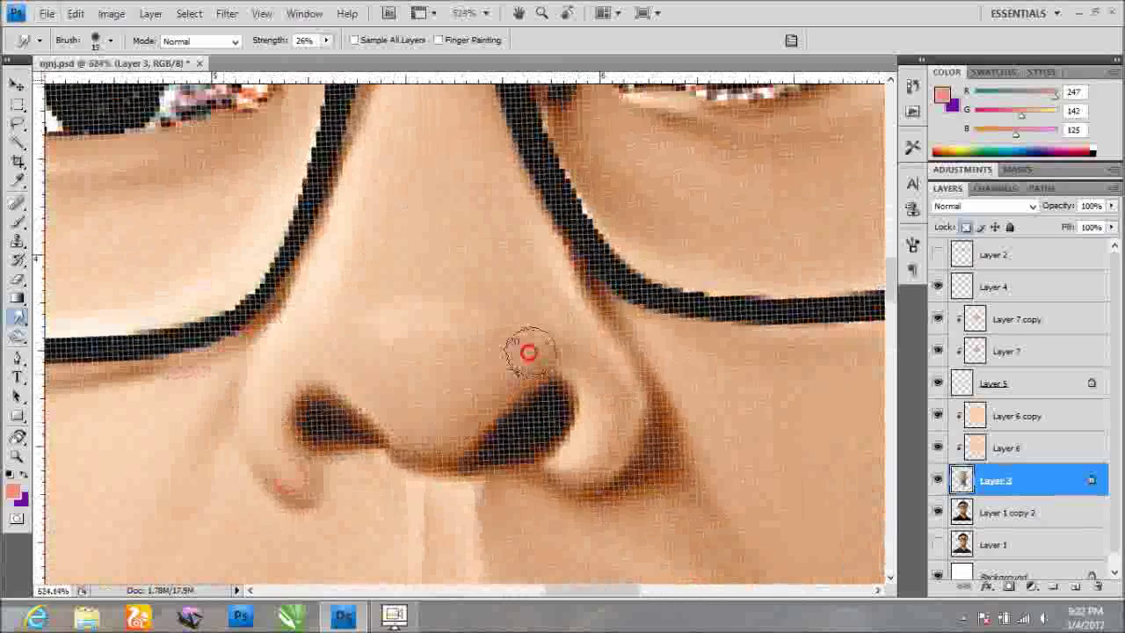
scroll(492, 376, "down", 3)
scroll(573, 359, "up", 1)
scroll(524, 345, "down", 2)
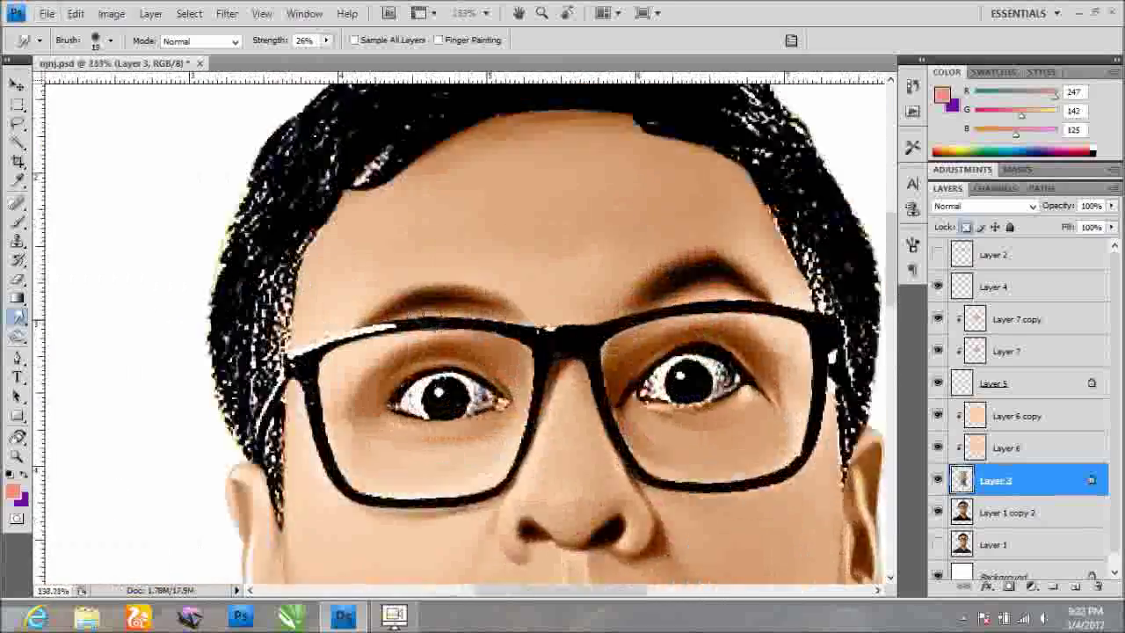
scroll(527, 299, "up", 3)
left_click(1076, 586)
right_click(1019, 415)
Clip Layer 8 to Layer 6 copy and set black as the brush colour.
left_click(1002, 220)
key("b")
left_click(942, 95)
left_click(835, 347)
left_click(1109, 92)
Pick a scattered brush tip and load the hair fantasy brush set.
right_click(465, 193)
left_click(576, 407)
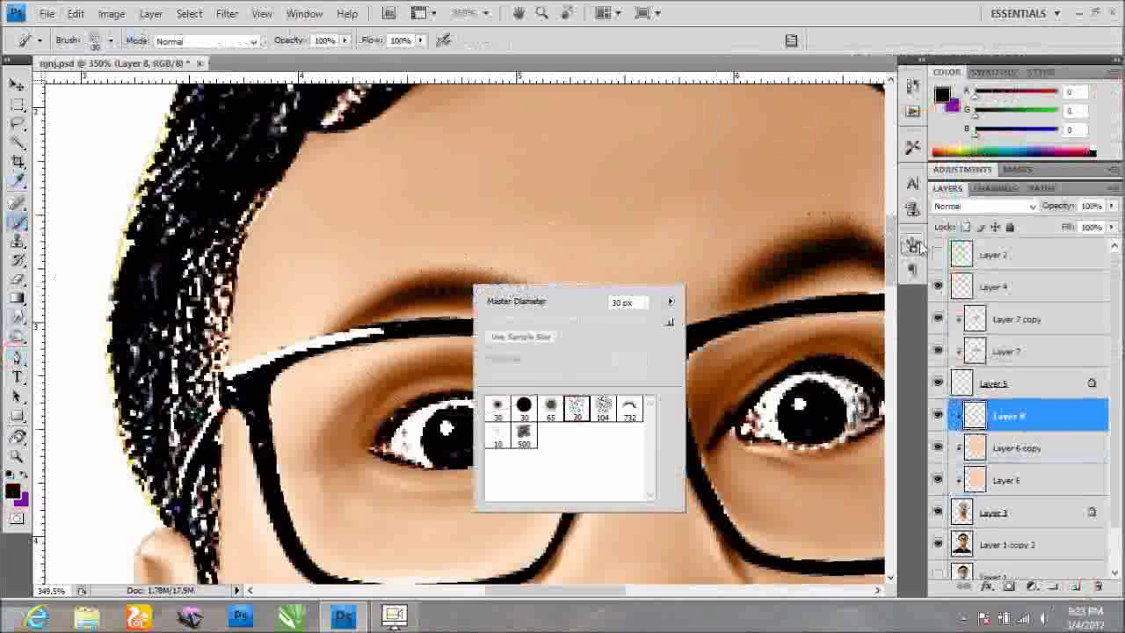
key("F5")
left_click(867, 229)
left_click(492, 533)
left_click(461, 230)
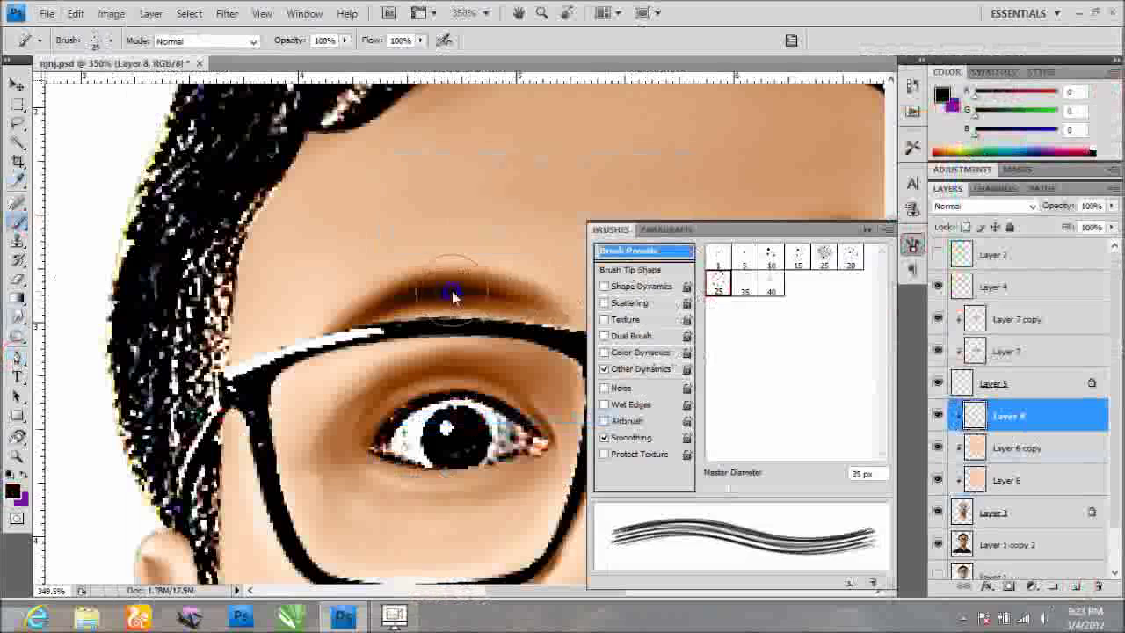
key("F5")
scroll(580, 290, "up", 2)
right_click(634, 422)
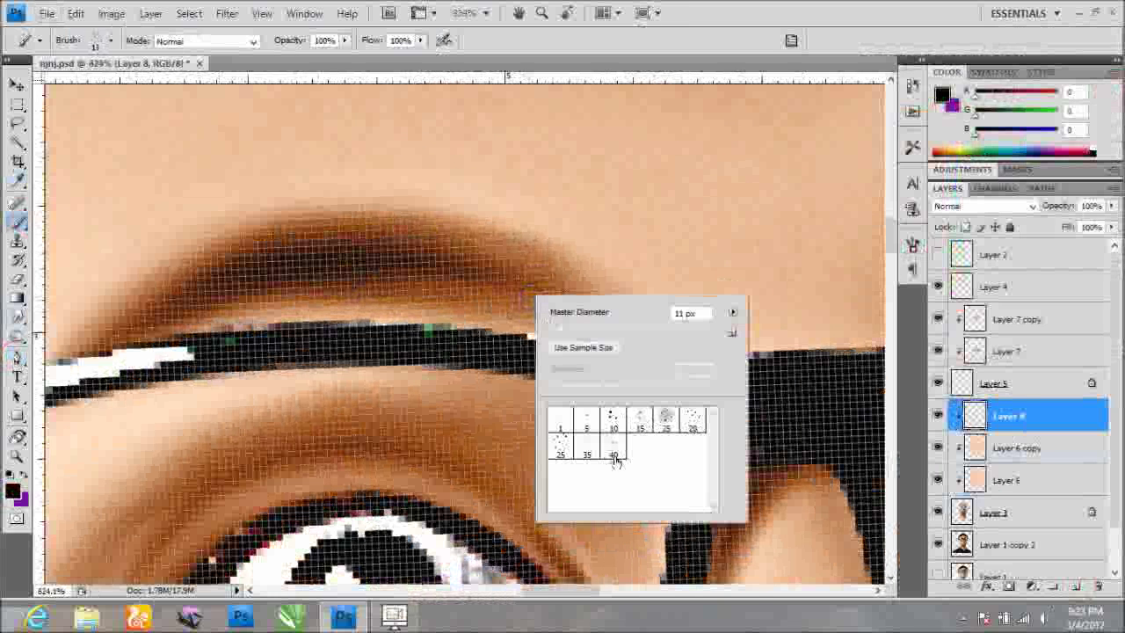
key("Escape")
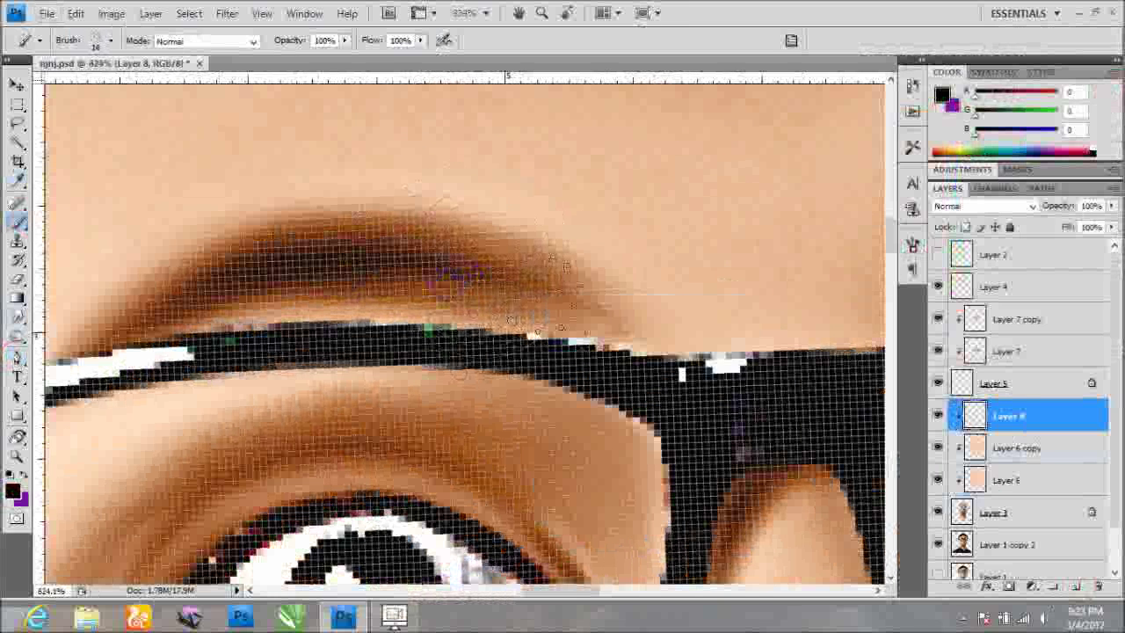
scroll(561, 299, "up", 2)
Enable Shape Dynamics with brush size set to Fade.
key("F5")
left_click(630, 270)
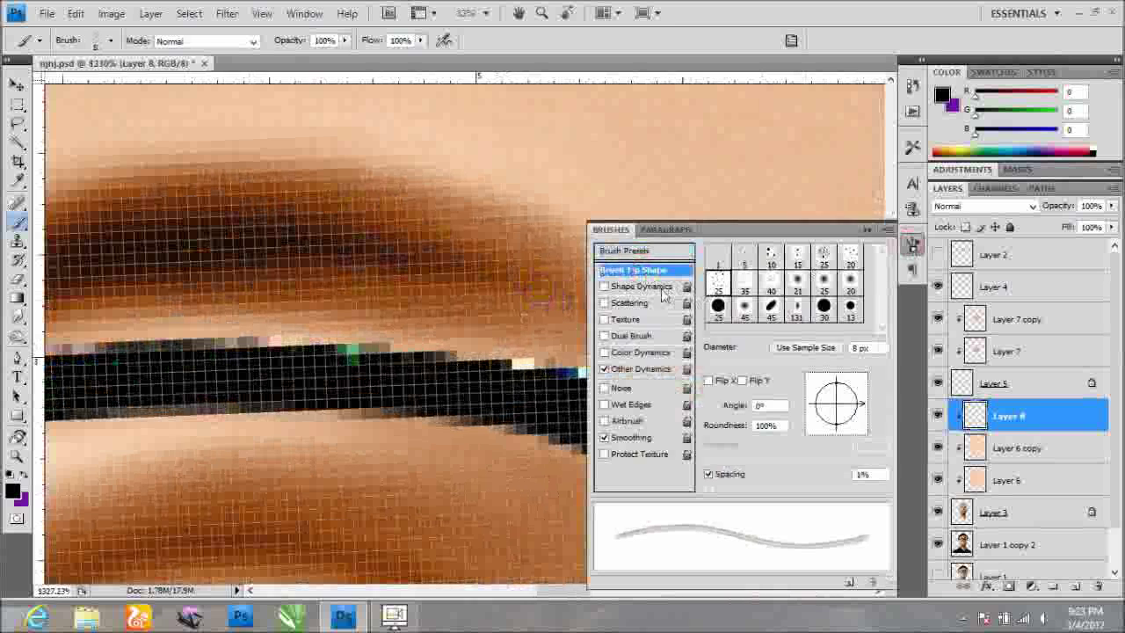
left_click(842, 278)
left_click(782, 296)
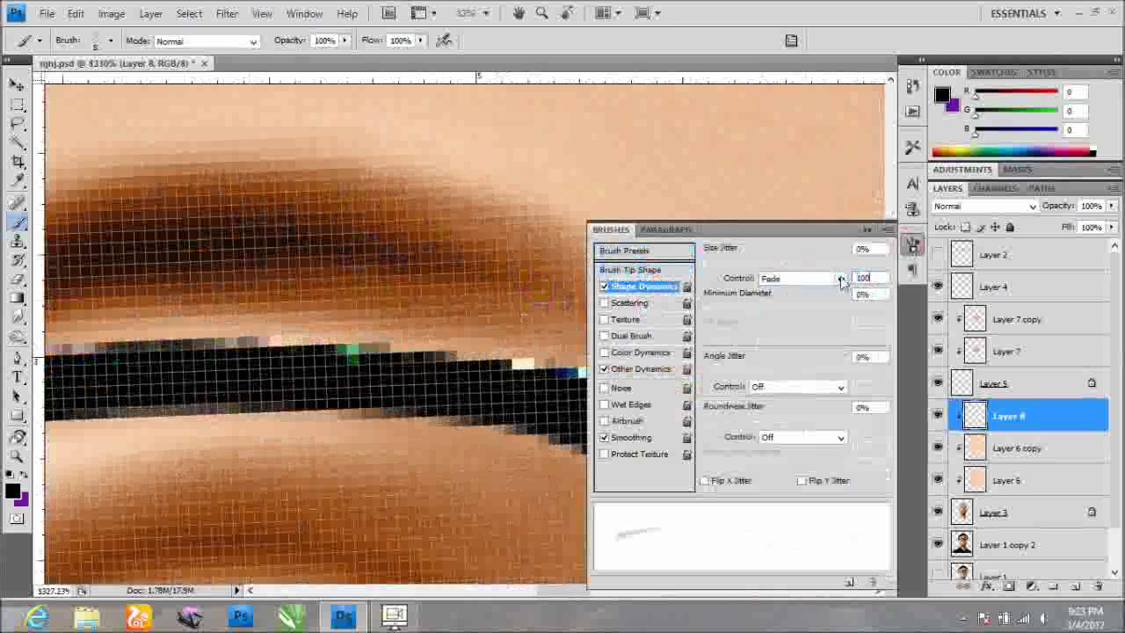
key("F5")
Draw a Pen path along the eyebrow and stroke it with the brush.
key("p")
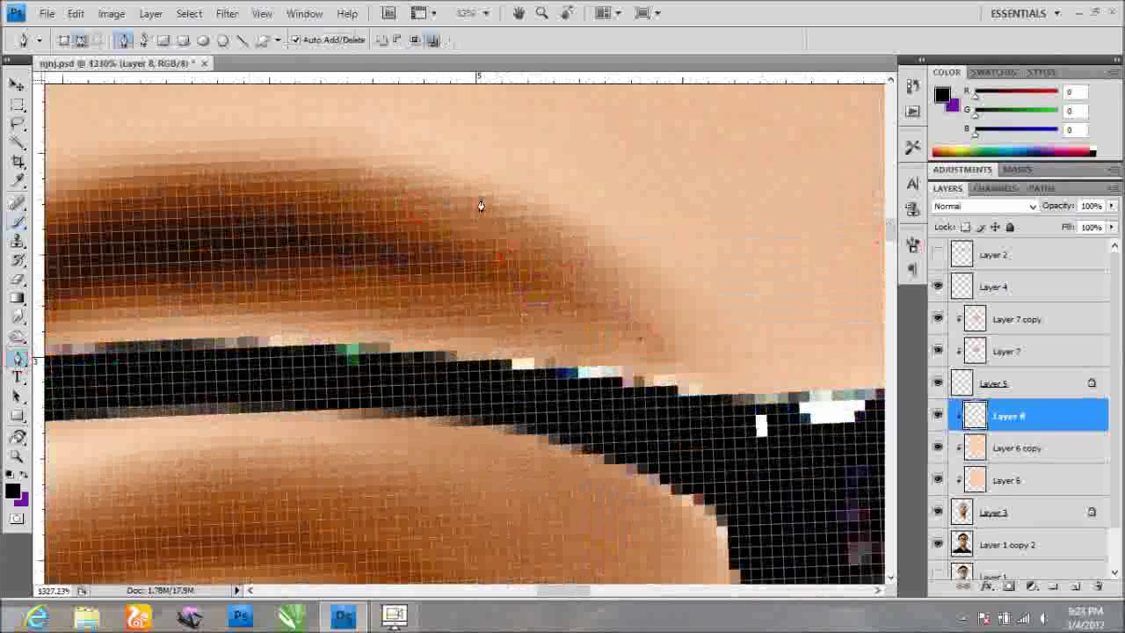
right_click(542, 233)
left_click(663, 206)
scroll(550, 196, "up", 1)
scroll(526, 248, "down", 2)
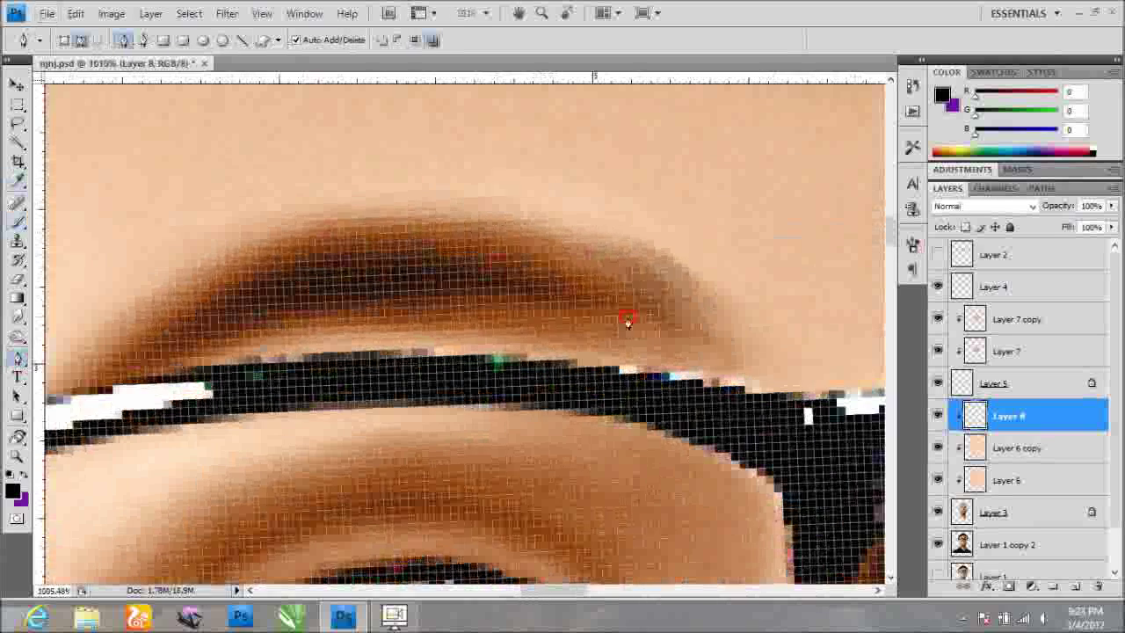
scroll(480, 255, "down", 4)
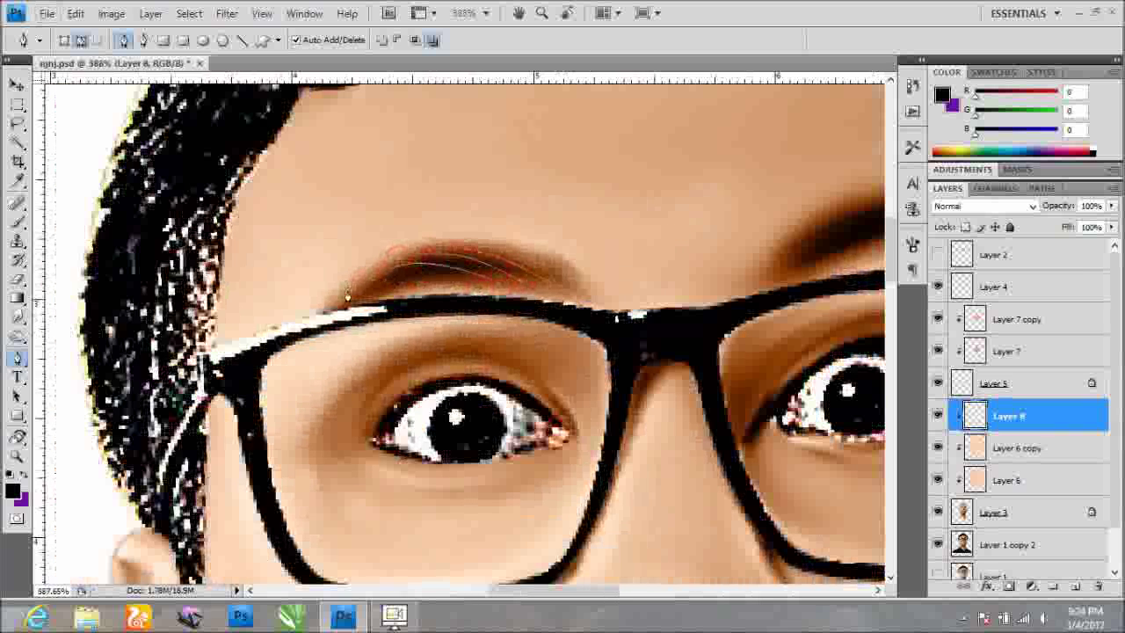
Clear the stroked path, then add and stroke another eyebrow hair path.
right_click(522, 230)
left_click(584, 258)
scroll(390, 328, "up", 2)
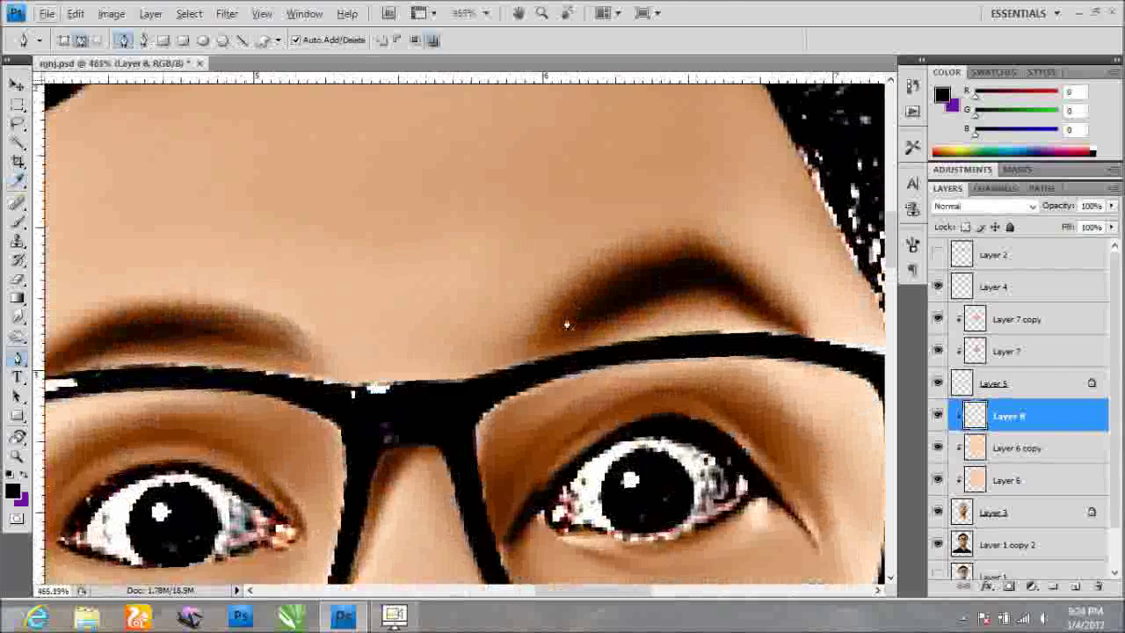
right_click(570, 304)
left_click(615, 427)
left_click(665, 204)
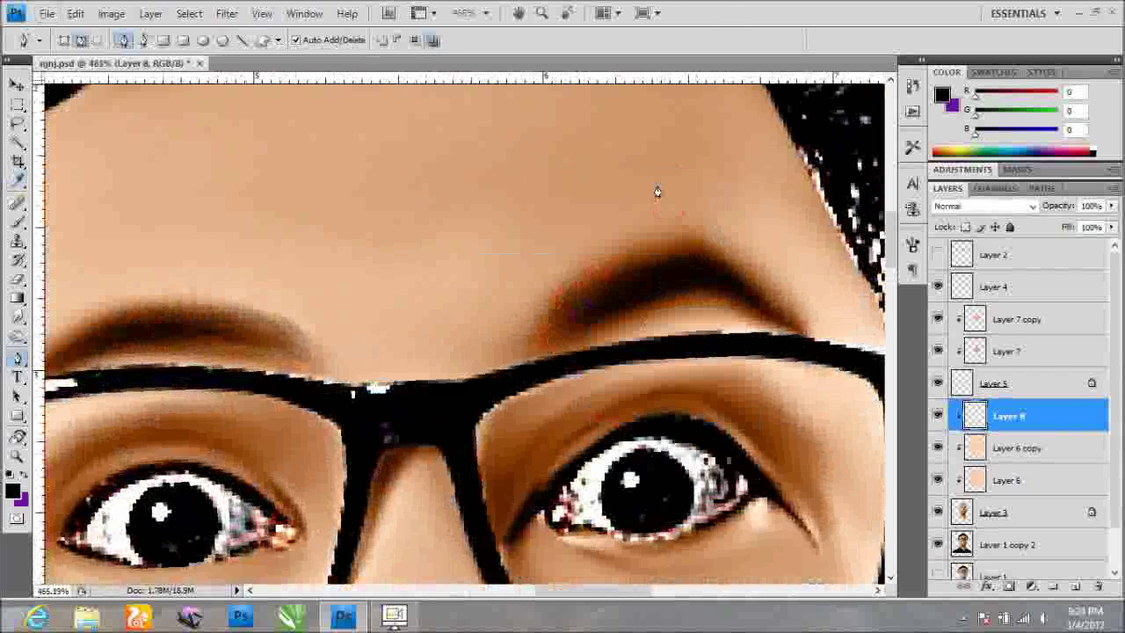
key("b")
key("F5")
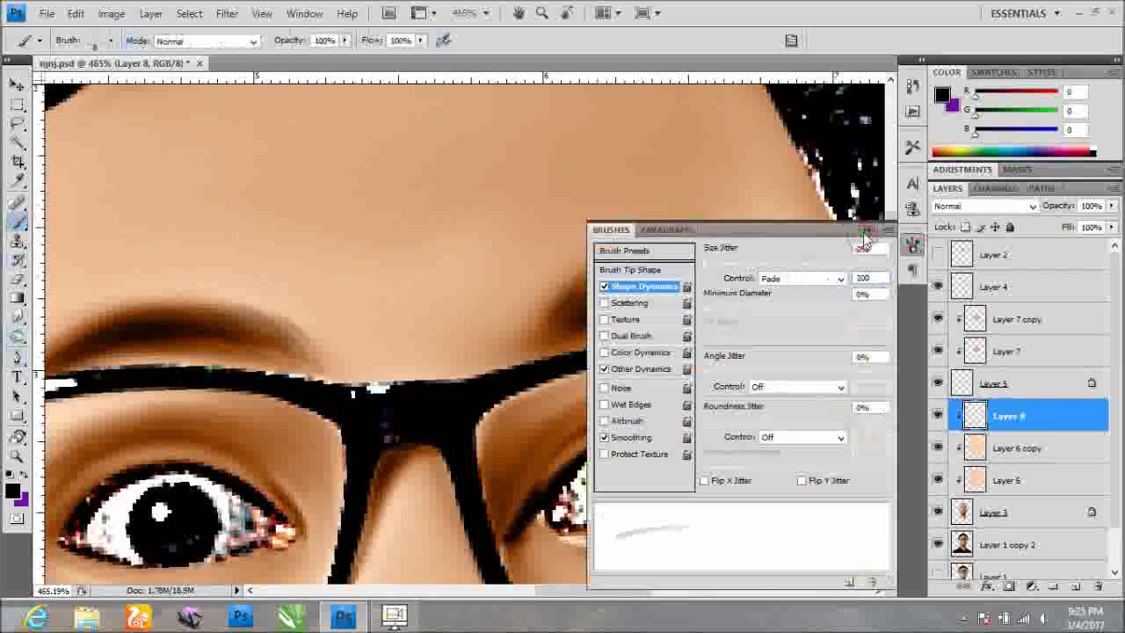
Stroke two more Pen paths into thin hair lines on the left eyebrow.
key("F5")
key("p")
right_click(603, 302)
left_click(650, 426)
left_click(665, 209)
right_click(647, 277)
left_click(694, 400)
left_click(672, 208)
Stroke three further hair paths along the left eyebrow with the brush.
right_click(681, 292)
left_click(694, 397)
left_click(680, 211)
right_click(699, 290)
left_click(738, 416)
left_click(661, 211)
right_click(718, 296)
left_click(751, 420)
left_click(683, 175)
Smudge the left eyebrow on Layer 3 at about 45% strength to blend it.
left_click_drag(326, 39, 344, 55)
mouse_move(364, 319)
left_mouse_down()
mouse_move(226, 299)
mouse_move(168, 336)
mouse_move(130, 335)
left_mouse_up()
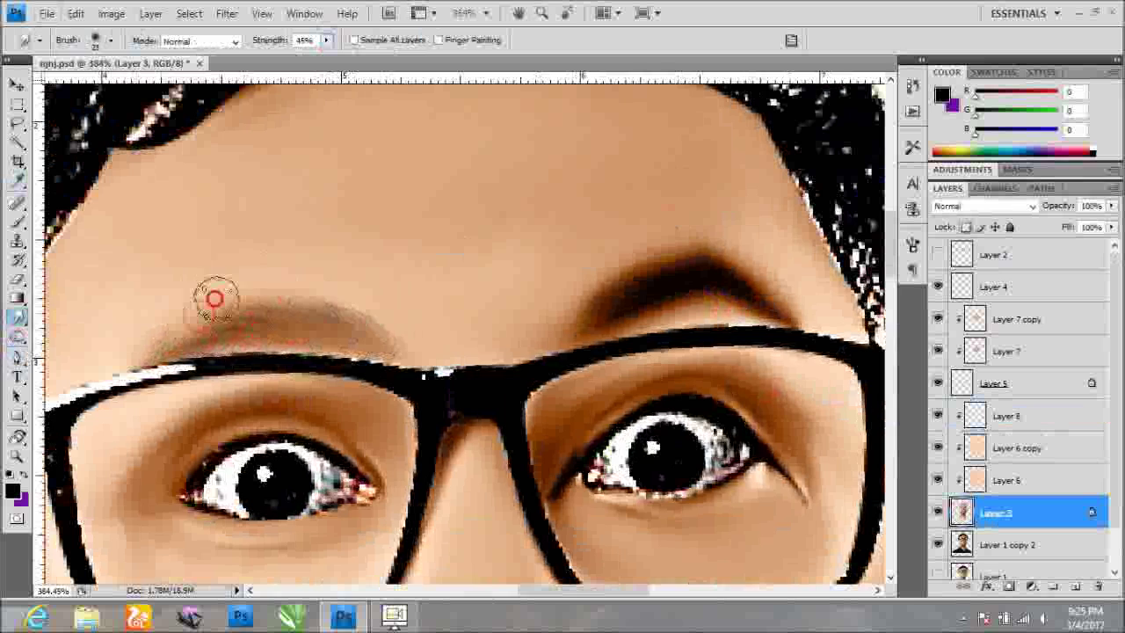
scroll(381, 234, "down", 3)
Smudge the right eyebrow along its length into a faint, smooth brown arch.
scroll(470, 321, "up", 3)
mouse_move(470, 321)
left_mouse_down()
mouse_move(364, 364)
mouse_move(498, 319)
left_mouse_up()
mouse_move(593, 347)
left_mouse_down()
mouse_move(552, 343)
mouse_move(431, 284)
mouse_move(465, 283)
left_mouse_up()
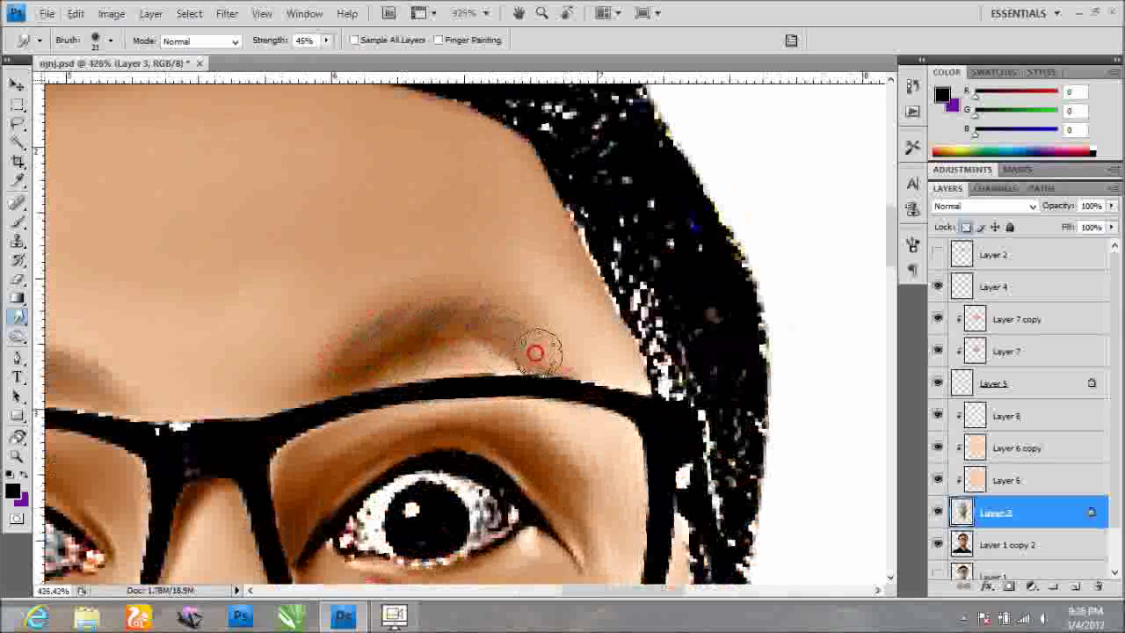
left_click_drag(536, 351, 330, 374)
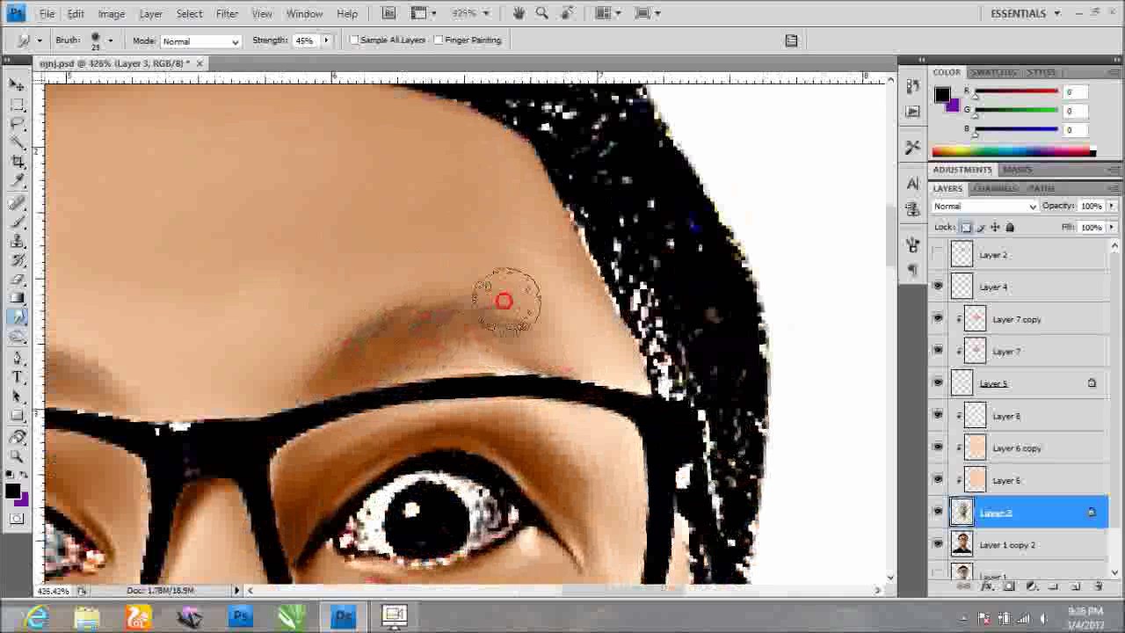
scroll(526, 343, "down", 3)
scroll(462, 396, "up", 4)
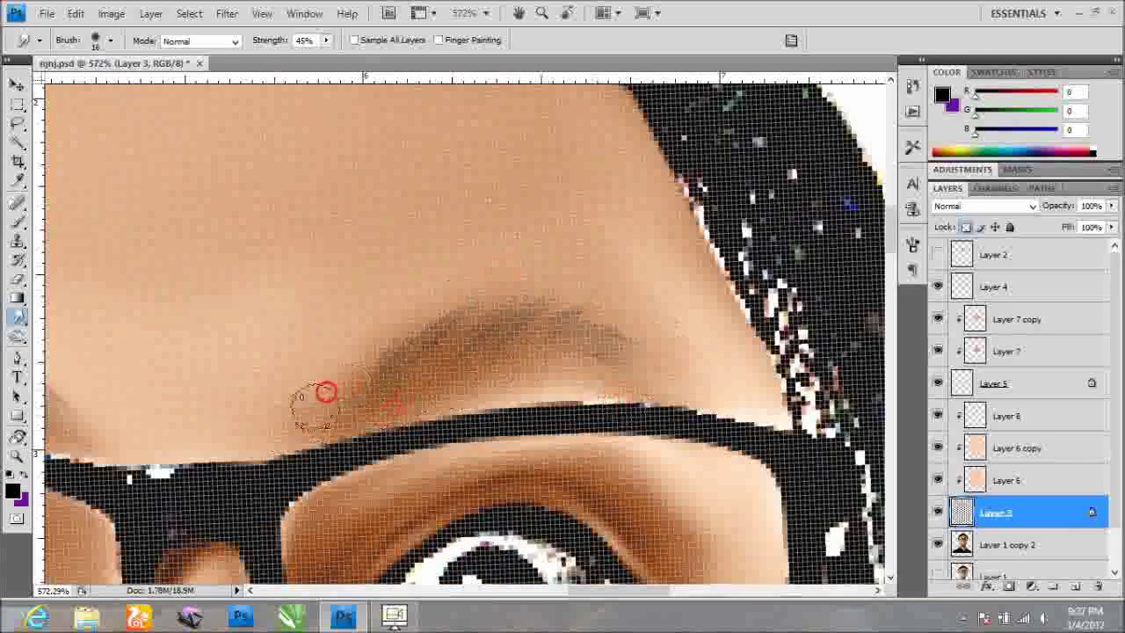
scroll(325, 392, "down", 5)
scroll(583, 284, "up", 1)
scroll(196, 251, "up", 2)
scroll(510, 322, "up", 1)
Switch to the Pen tool and confirm stroking the eyebrow path.
key("p")
scroll(326, 407, "up", 2)
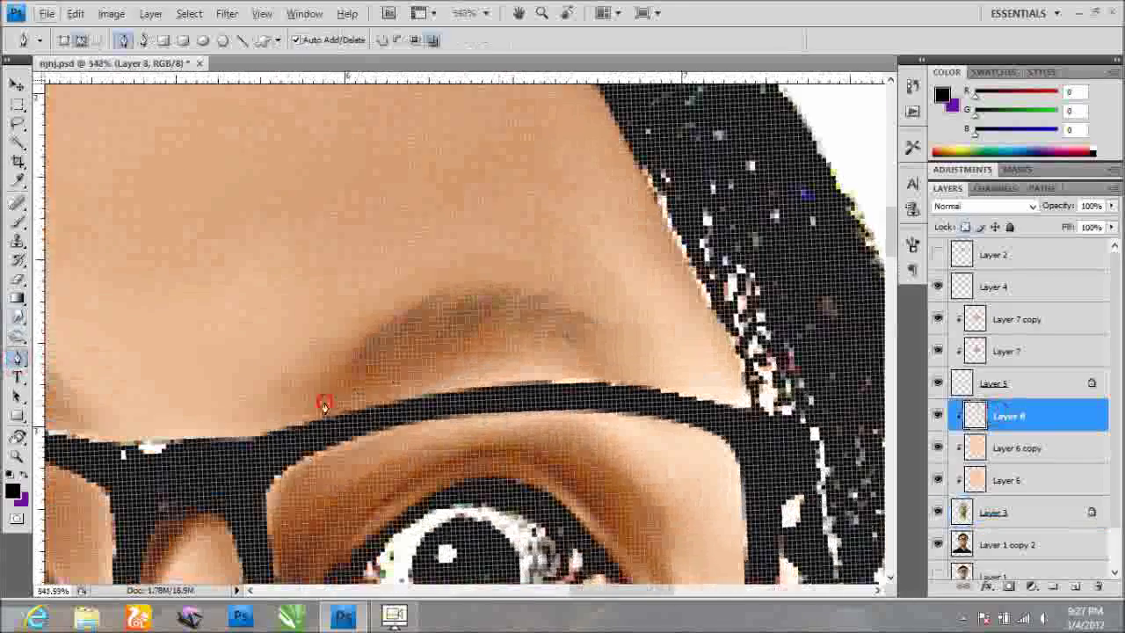
key("Return")
scroll(520, 308, "down", 1)
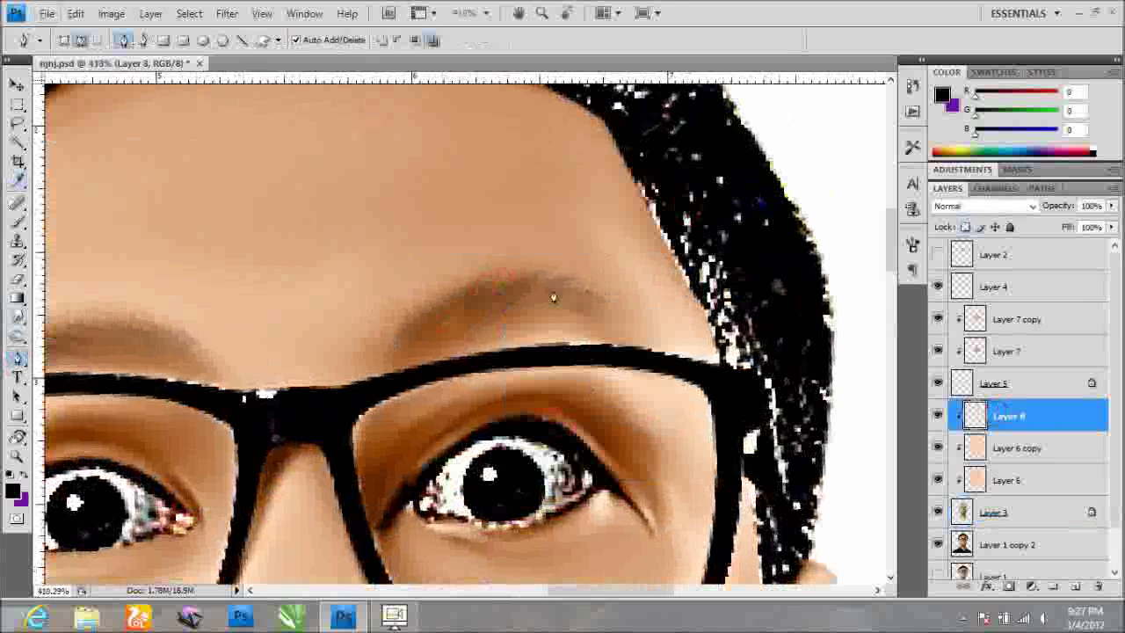
Stroke one more hair path along the eyebrow.
right_click(610, 306)
left_click(650, 413)
left_click(655, 211)
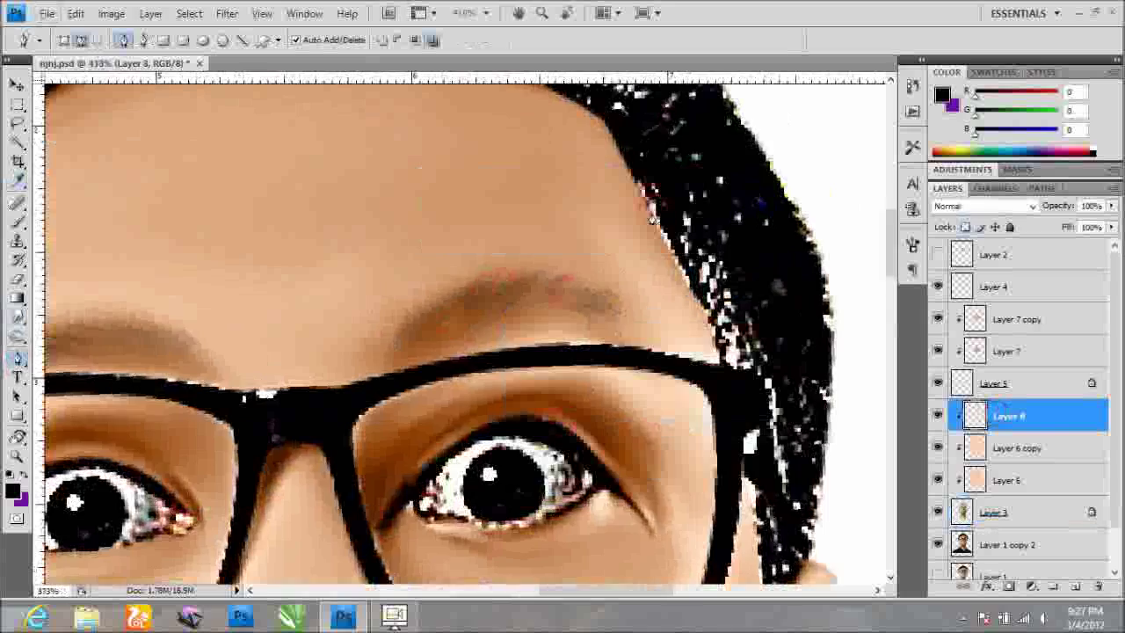
scroll(505, 374, "left", 3)
Select Layer 8 and its copies and merge them with Ctrl+E.
key("v")
scroll(505, 373, "down", 3)
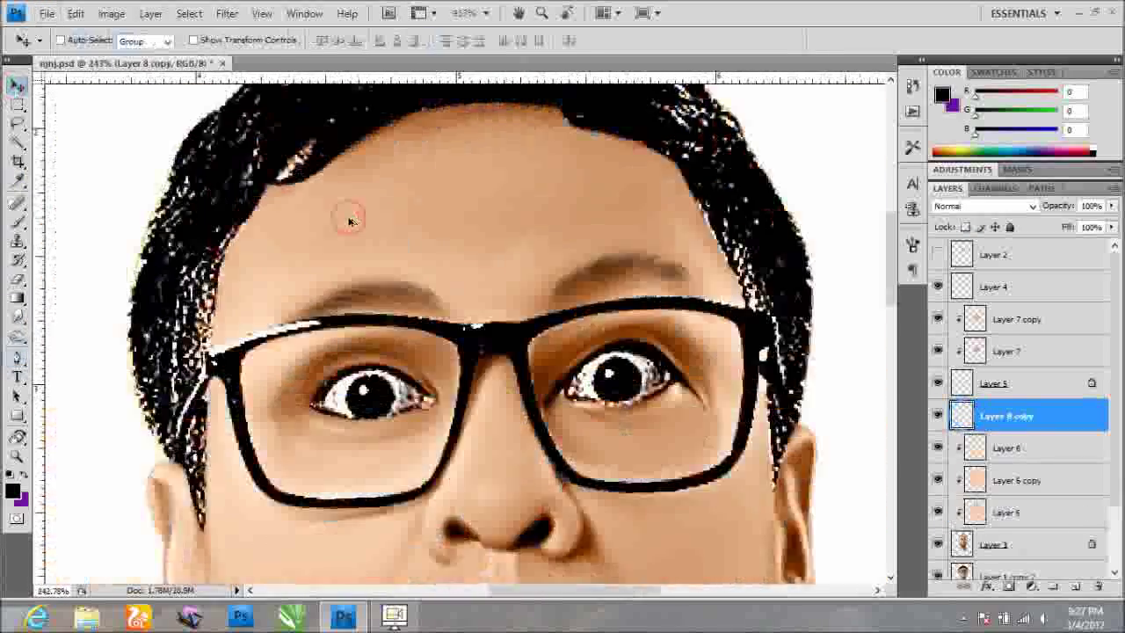
left_click(996, 448, "shift")
right_click(1002, 472)
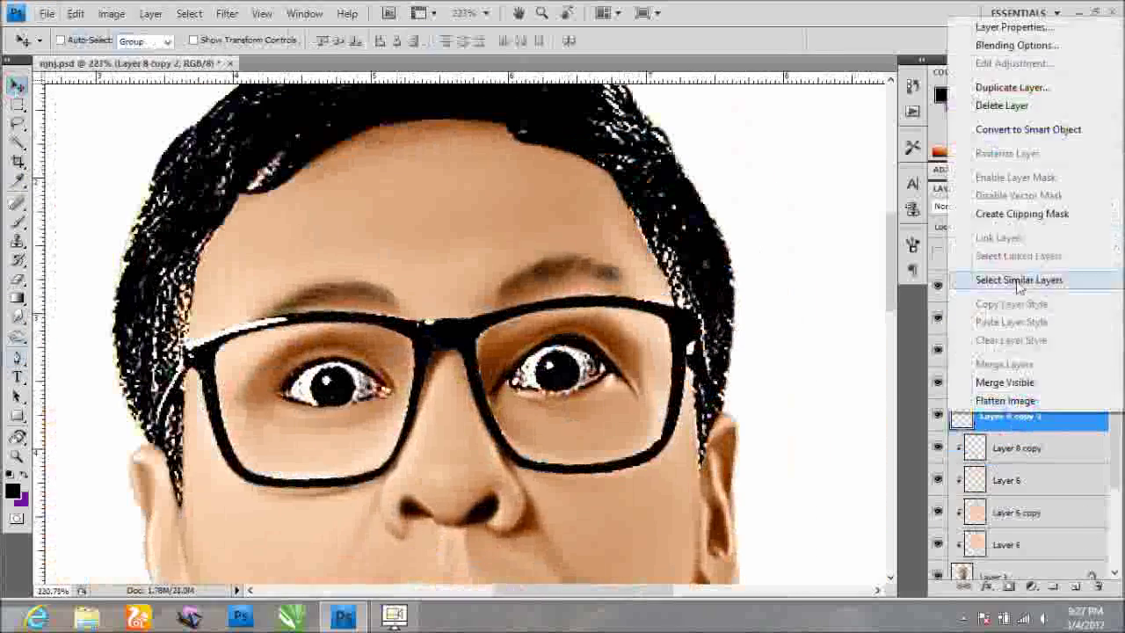
scroll(505, 373, "down", 3)
left_click(1007, 480, "shift")
key("ctrl+e")
scroll(627, 237, "up", 1)
scroll(628, 237, "up", 1)
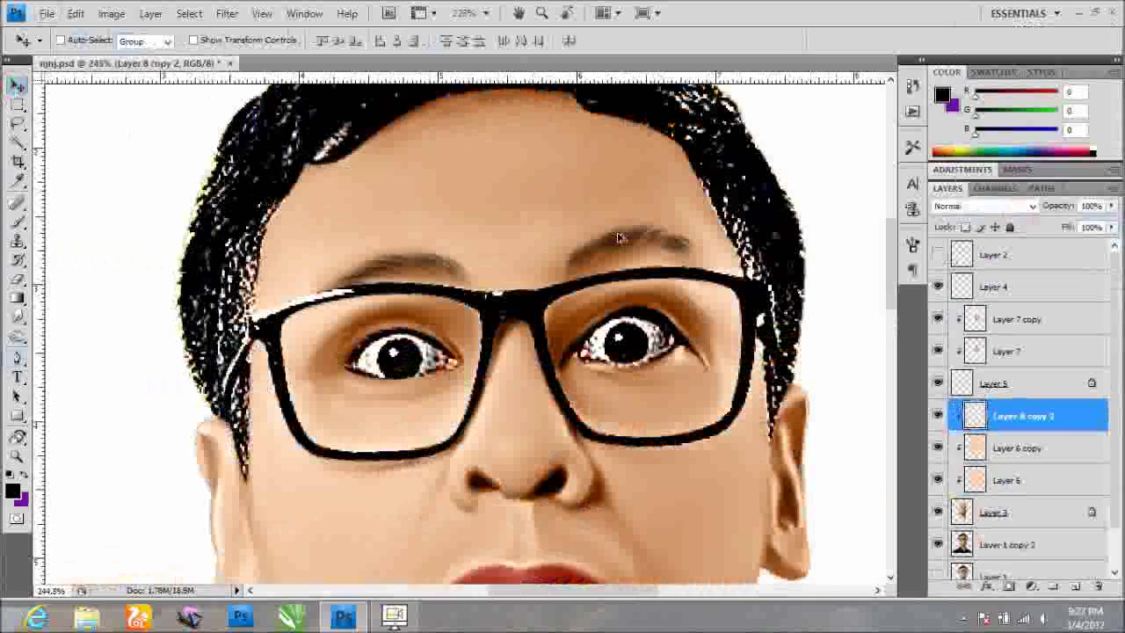
scroll(627, 238, "up", 1)
scroll(624, 353, "down", 3)
scroll(624, 353, "up", 2)
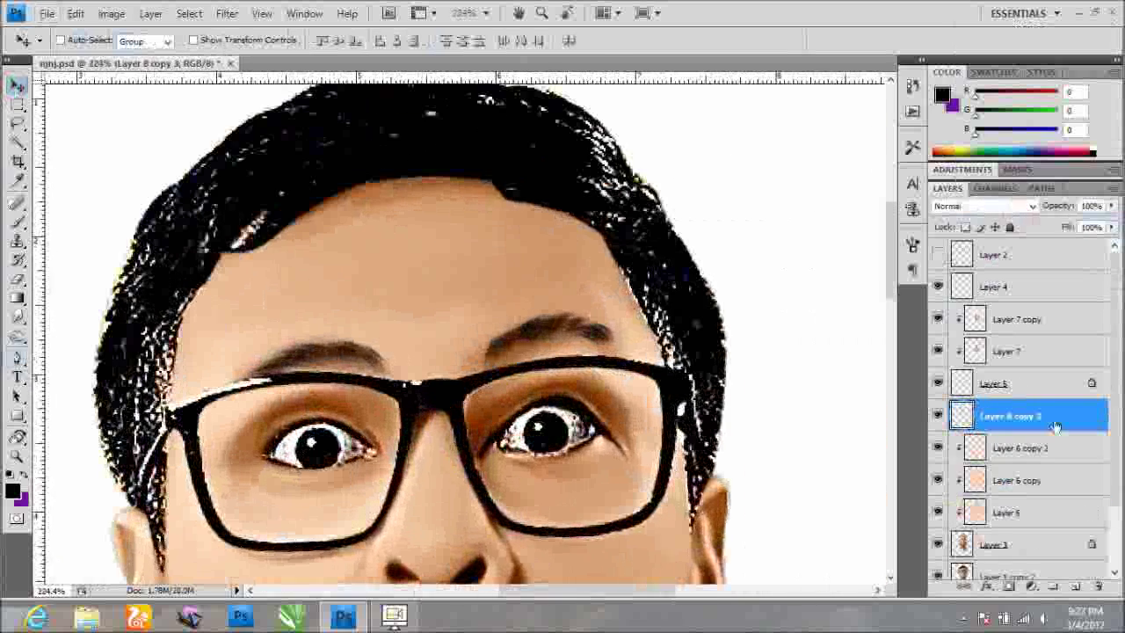
Merge Layer 8 copy 2 into Layer 8 copy 3.
right_click(1020, 416)
left_click(997, 448, "shift")
key("ctrl+e")
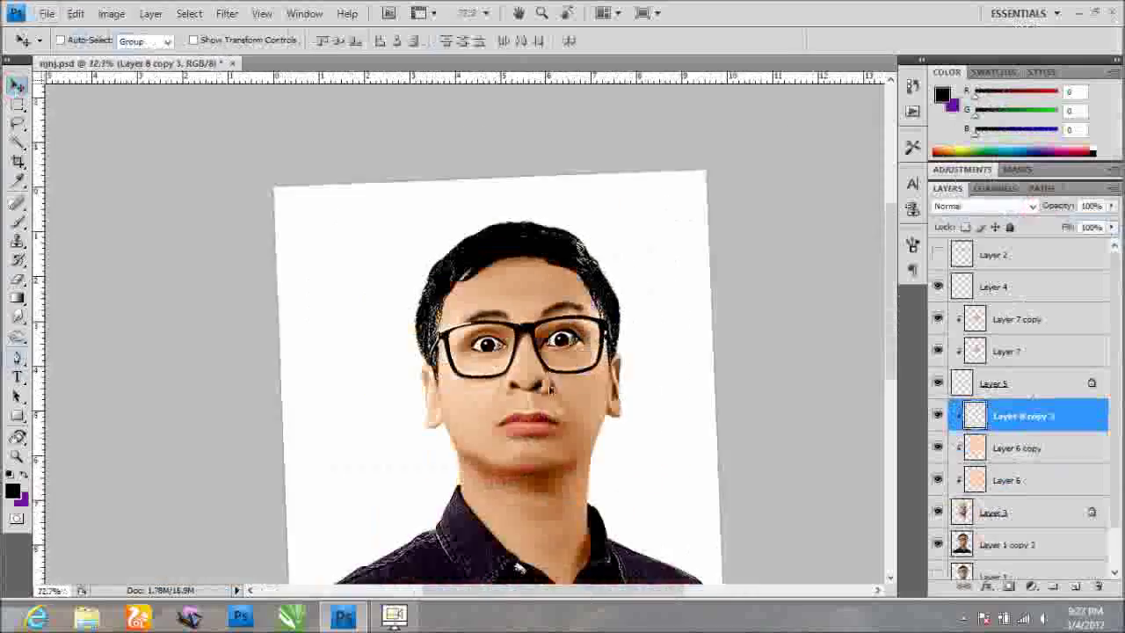
scroll(565, 327, "down", 3)
scroll(565, 327, "up", 3)
scroll(565, 327, "down", 3)
scroll(565, 327, "up", 3)
Return to the Move tool and select Layer 4.
key("r")
scroll(598, 246, "down", 3)
scroll(667, 389, "up", 5)
scroll(668, 389, "up", 1)
key("v")
left_click(879, 358, "ctrl")
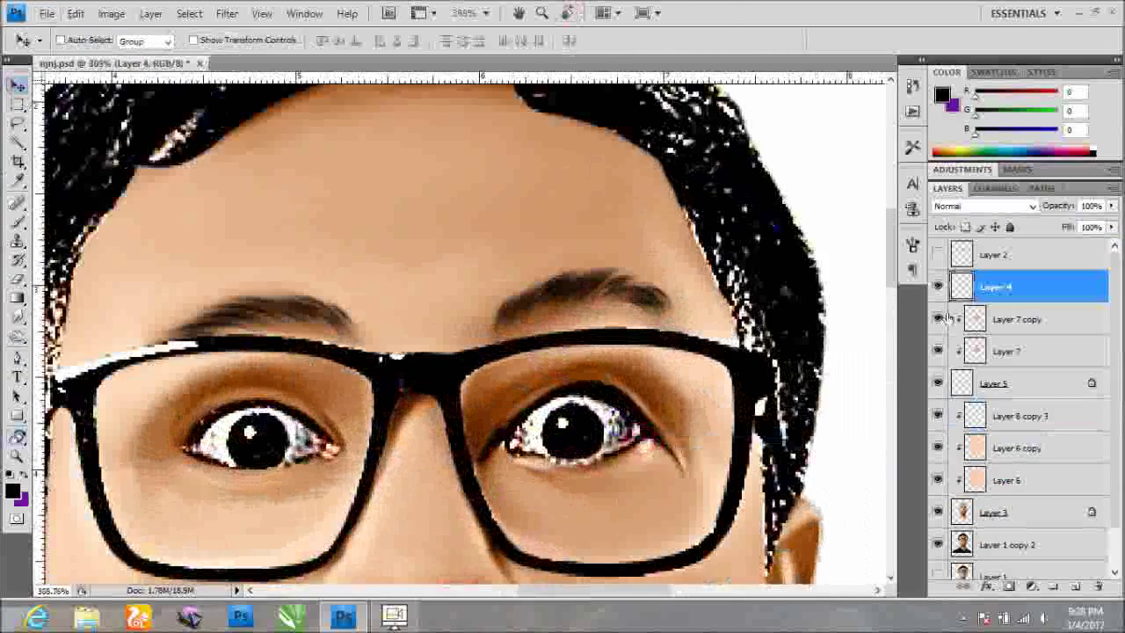
Trace the first eye with the Pen tool and copy its selection onto new Layer 8.
scroll(647, 398, "up", 1)
scroll(647, 404, "up", 1)
key("p")
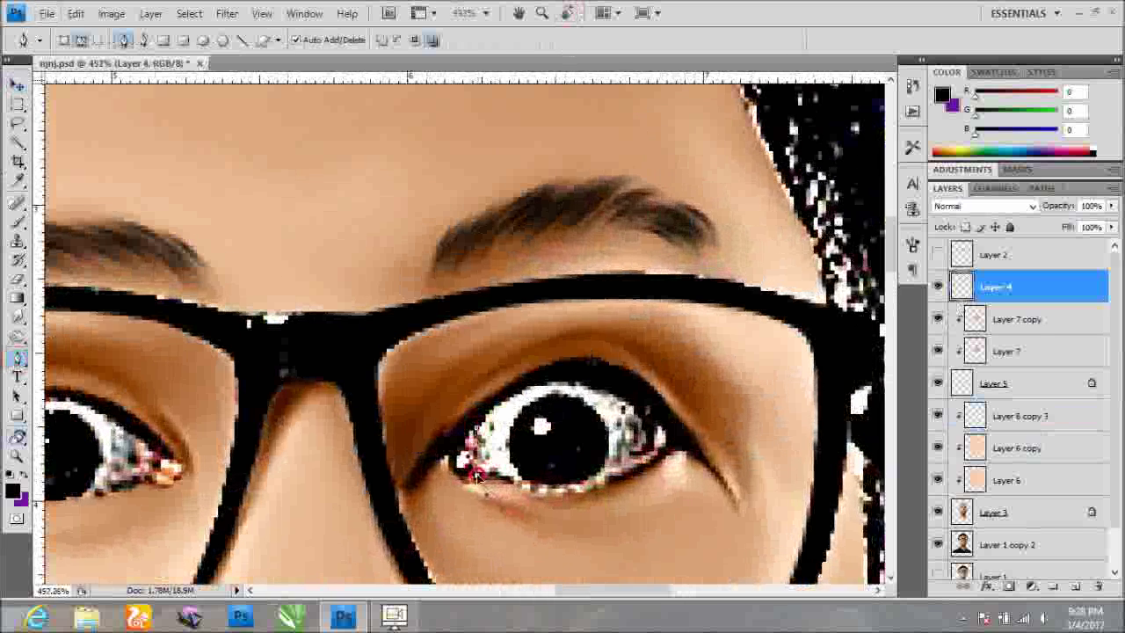
scroll(489, 494, "up", 1)
scroll(613, 468, "up", 1)
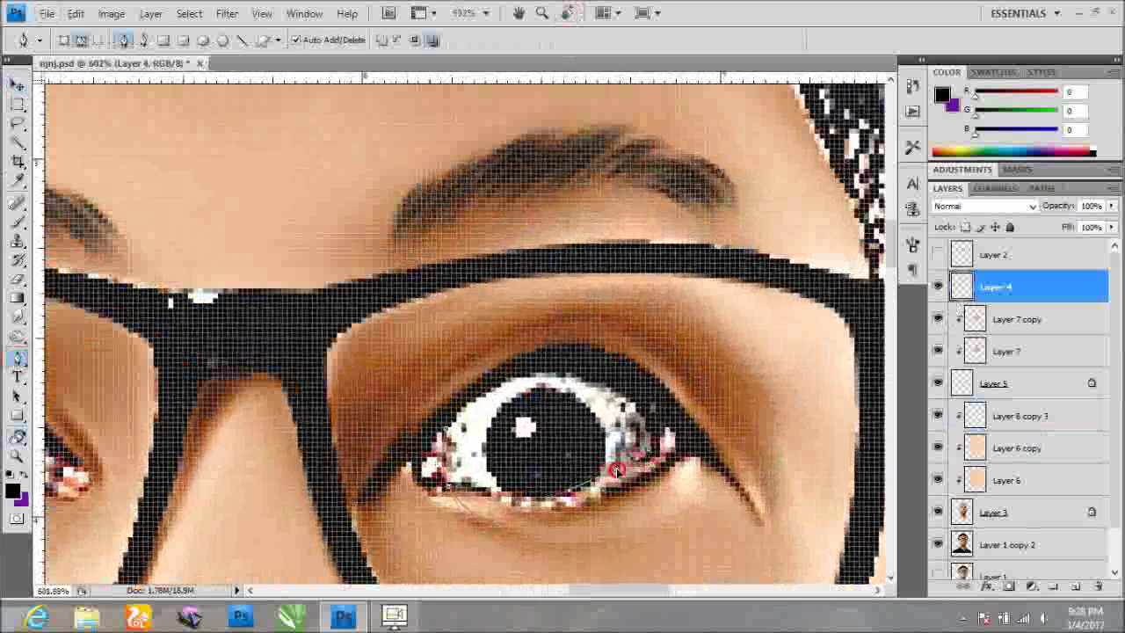
left_click(573, 500)
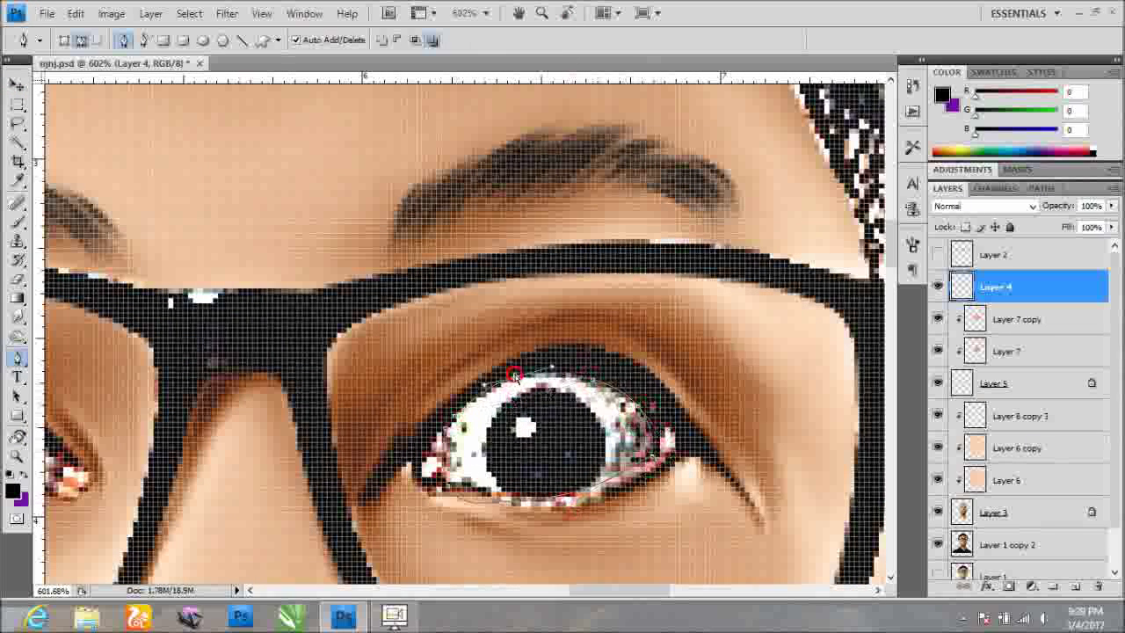
scroll(514, 374, "down", 10)
scroll(300, 426, "up", 10)
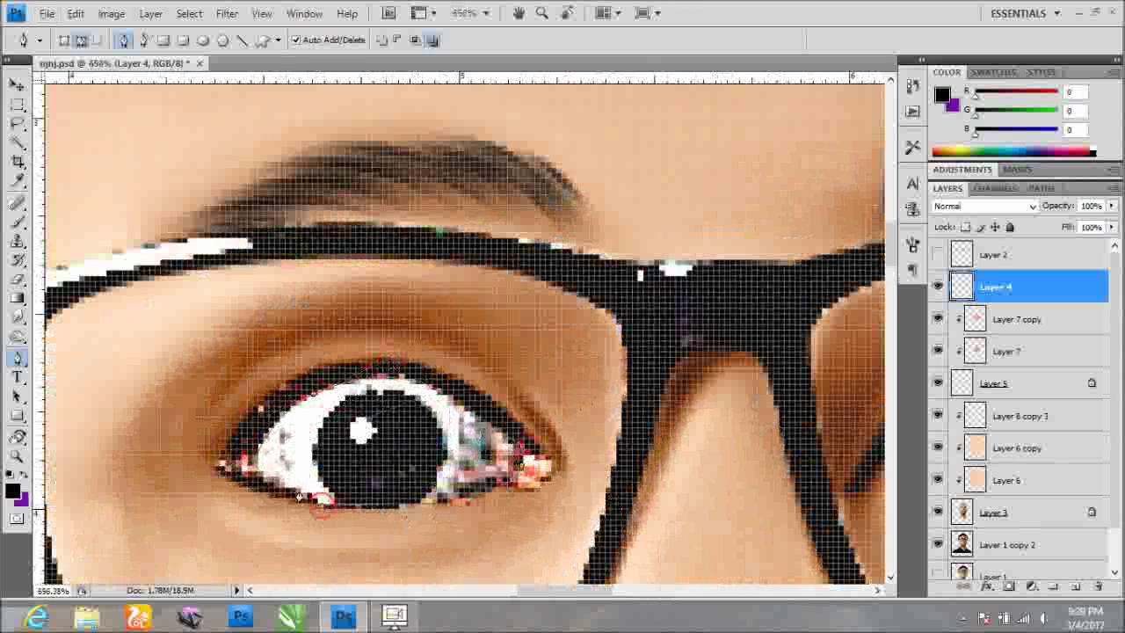
scroll(309, 253, "down", 3)
right_click(308, 253)
key("Escape")
scroll(362, 488, "up", 3)
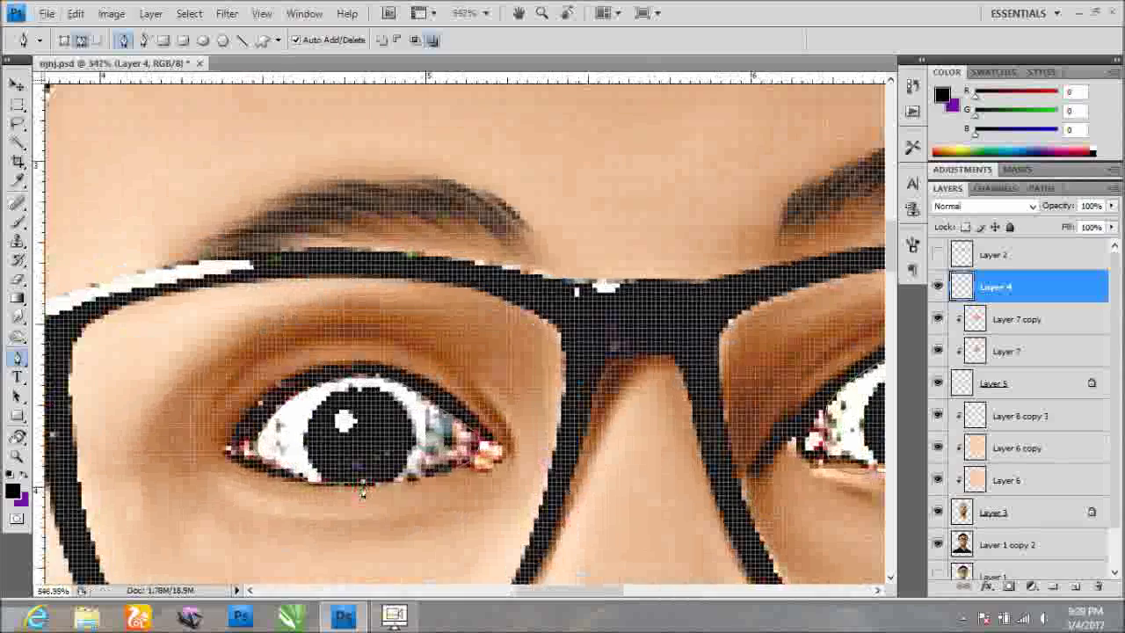
scroll(359, 494, "down", 3)
right_click(389, 253)
left_click(464, 327)
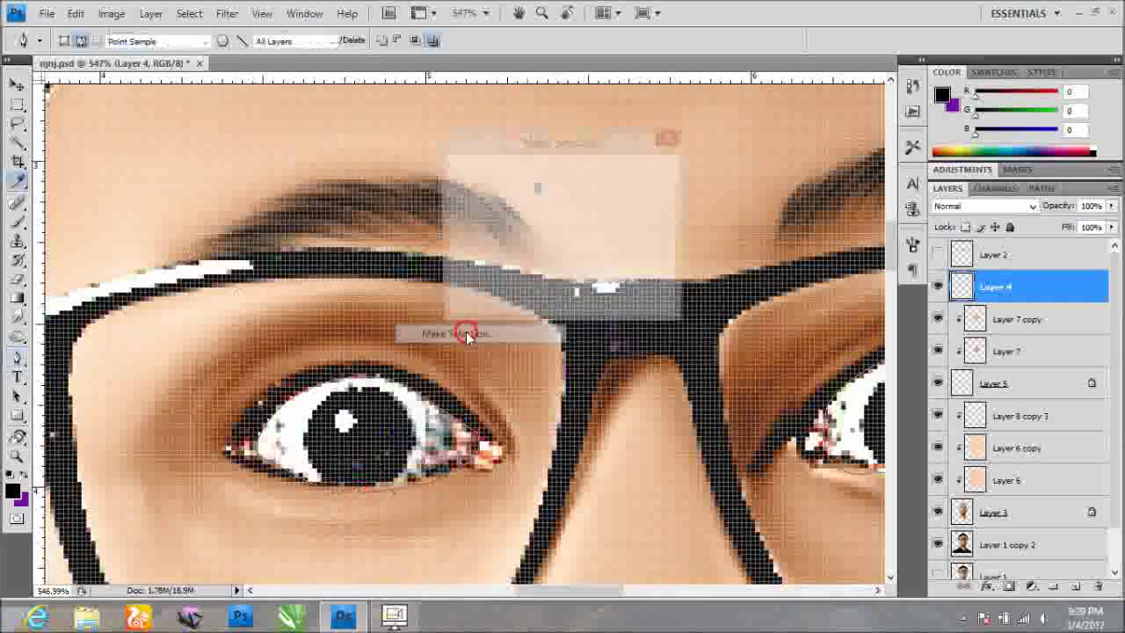
left_click(643, 176)
key("ctrl+j")
Trace the left eye outline and copy its selection onto new Layer 9.
scroll(382, 411, "down", 5)
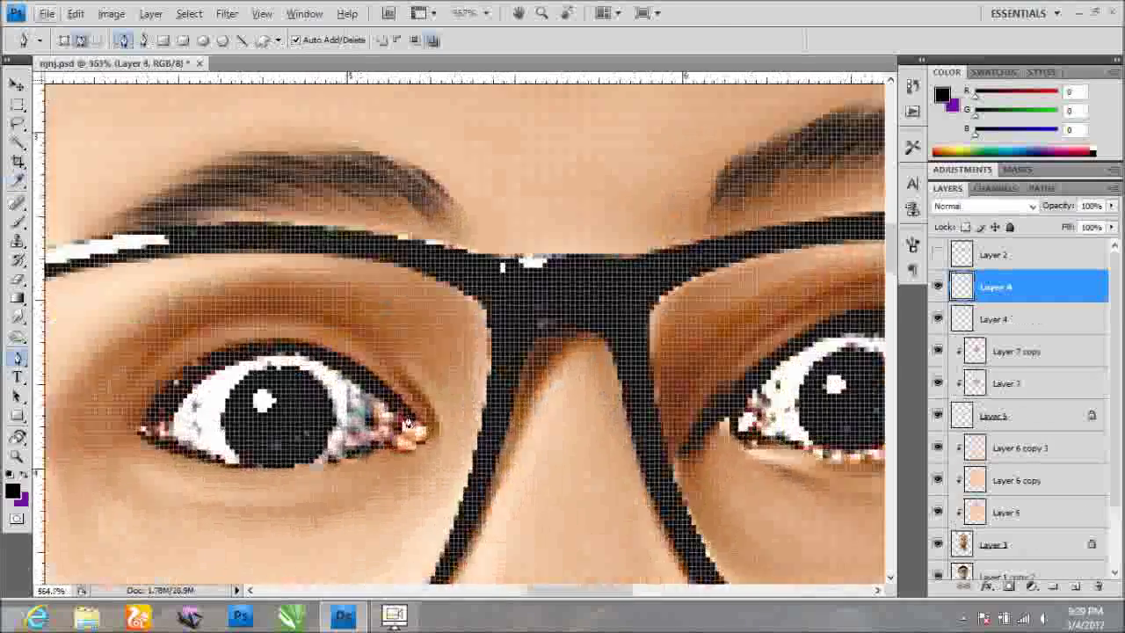
scroll(383, 411, "up", 7)
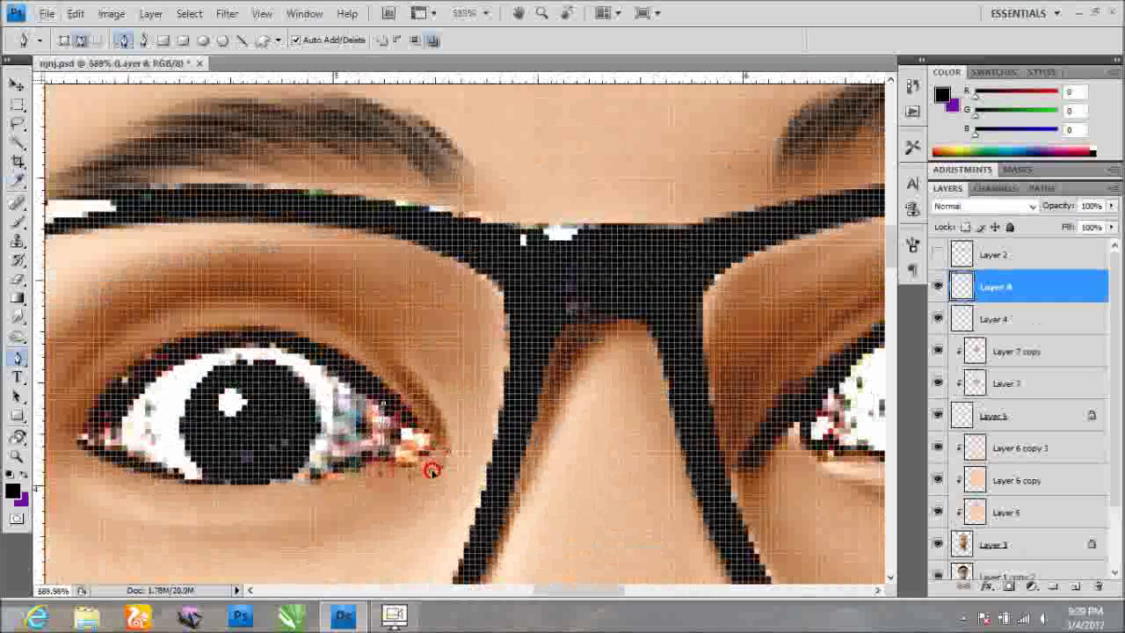
scroll(442, 444, "down", 2)
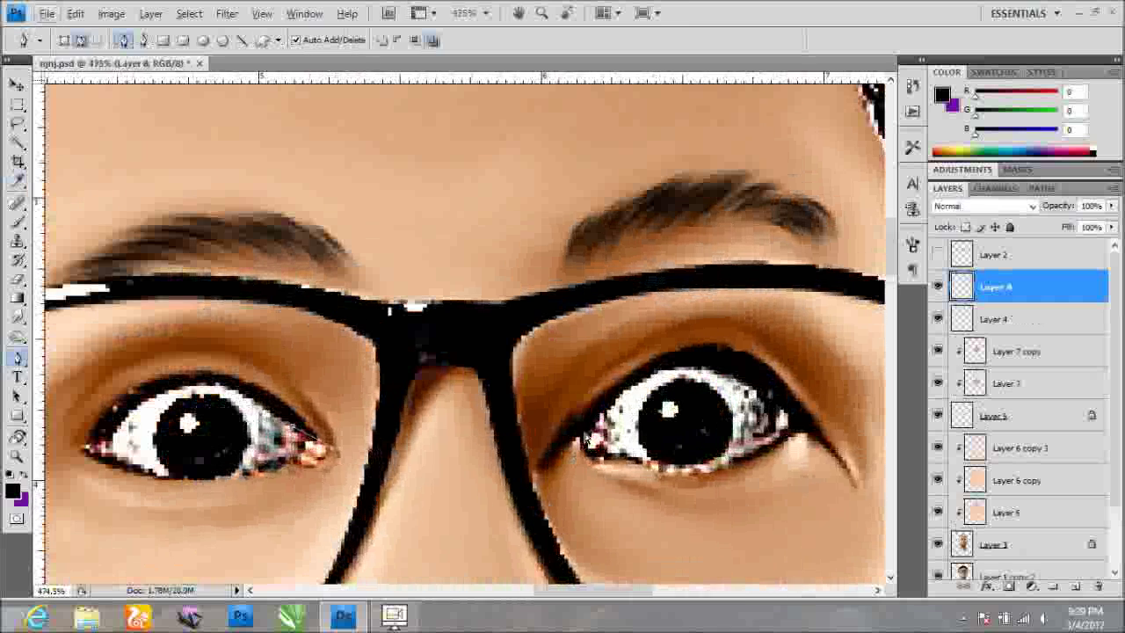
left_click(576, 435)
scroll(604, 402, "down", 2)
right_click(606, 422)
left_click(682, 496)
left_click(645, 173)
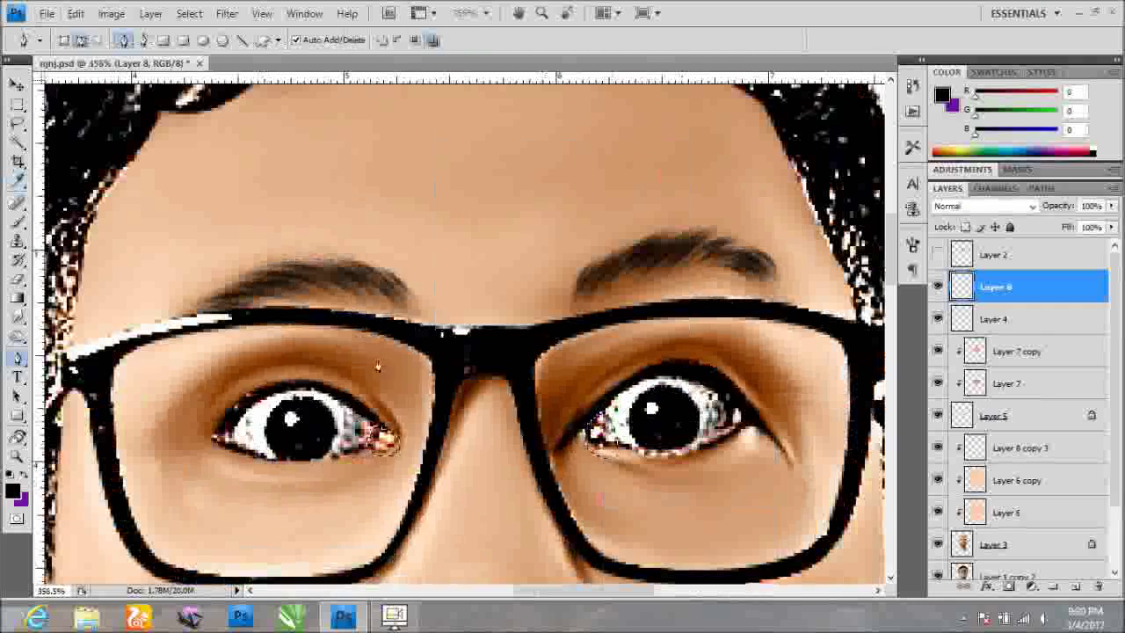
key("ctrl+j")
scroll(704, 432, "up", 2)
scroll(705, 433, "up", 2)
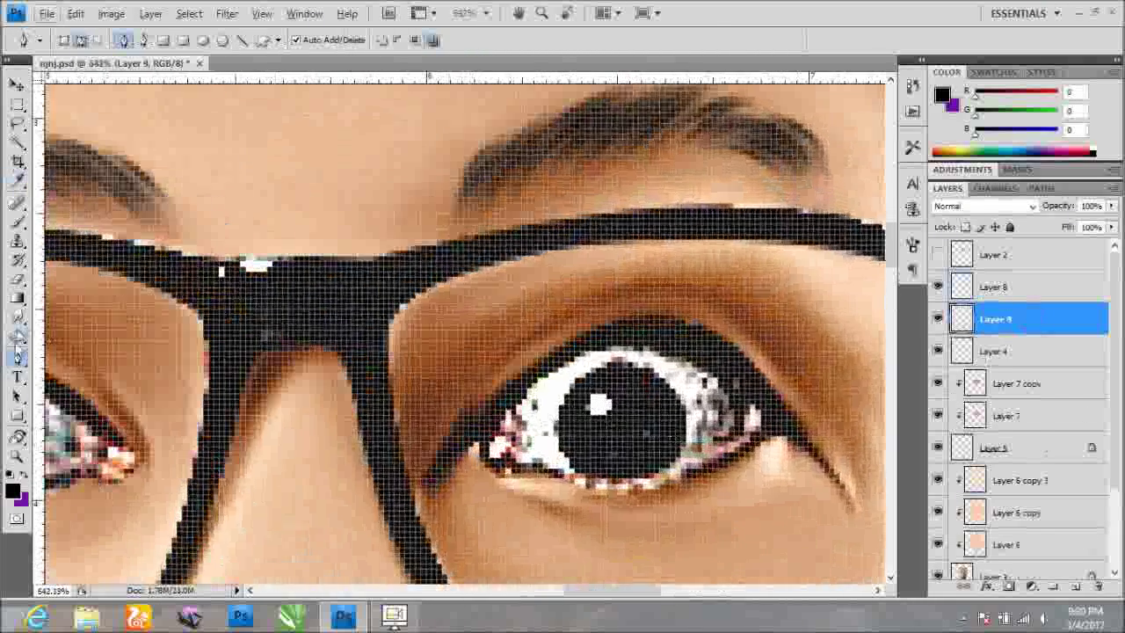
Enlarge the iris circle to about 119% with Free Transform.
left_click(17, 415)
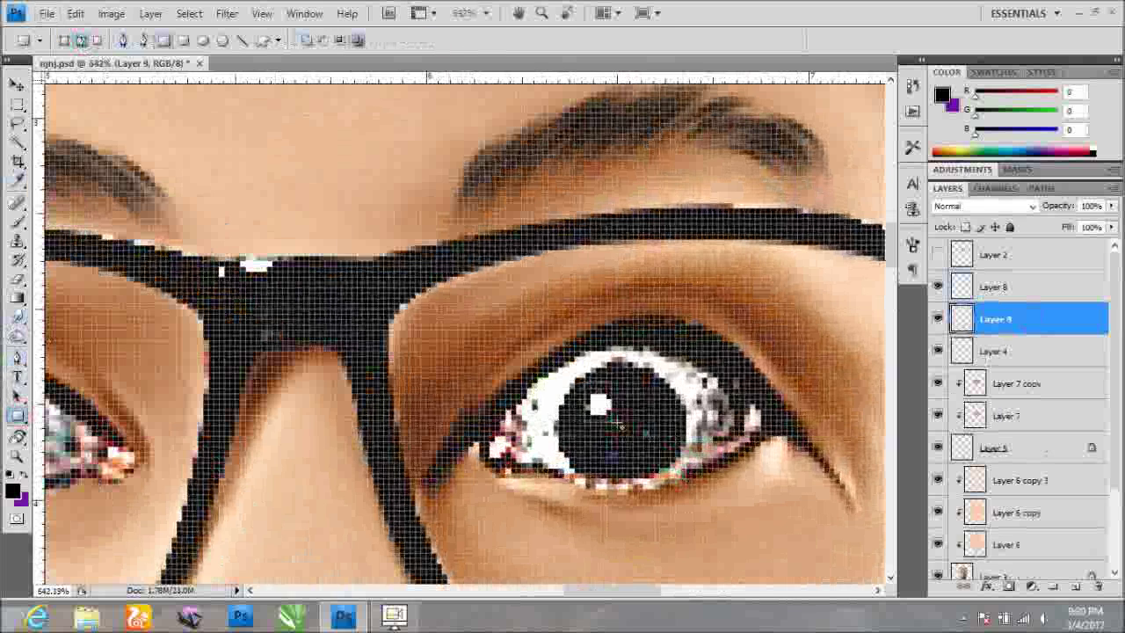
key("ctrl+t")
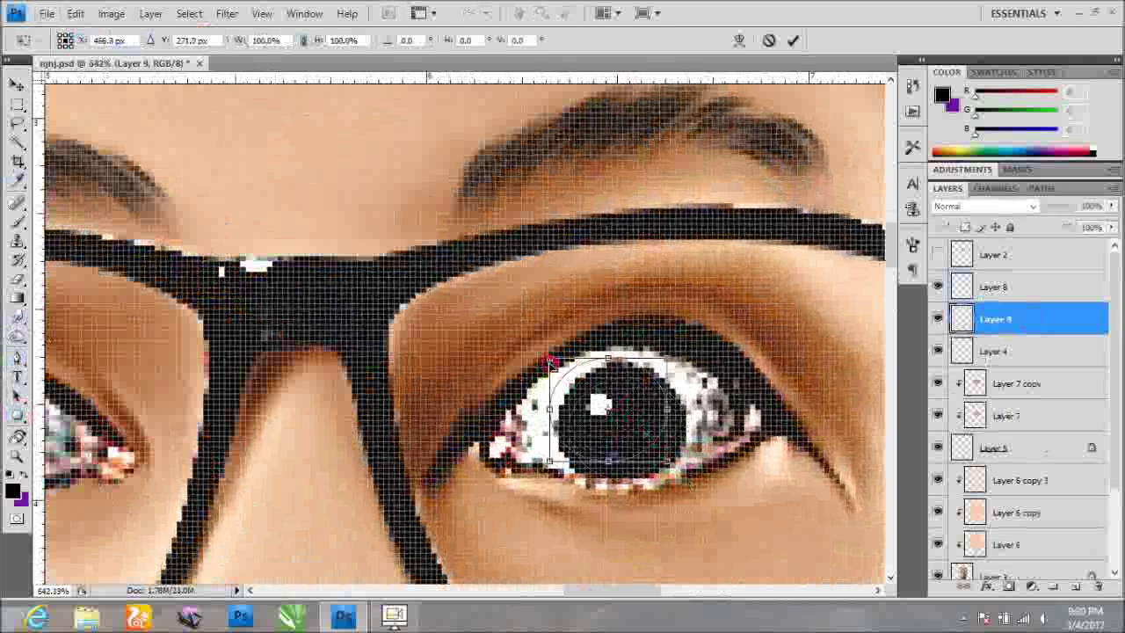
left_click_drag(672, 391, 691, 380)
key("Return")
scroll(299, 396, "down", 2)
scroll(299, 396, "up", 1)
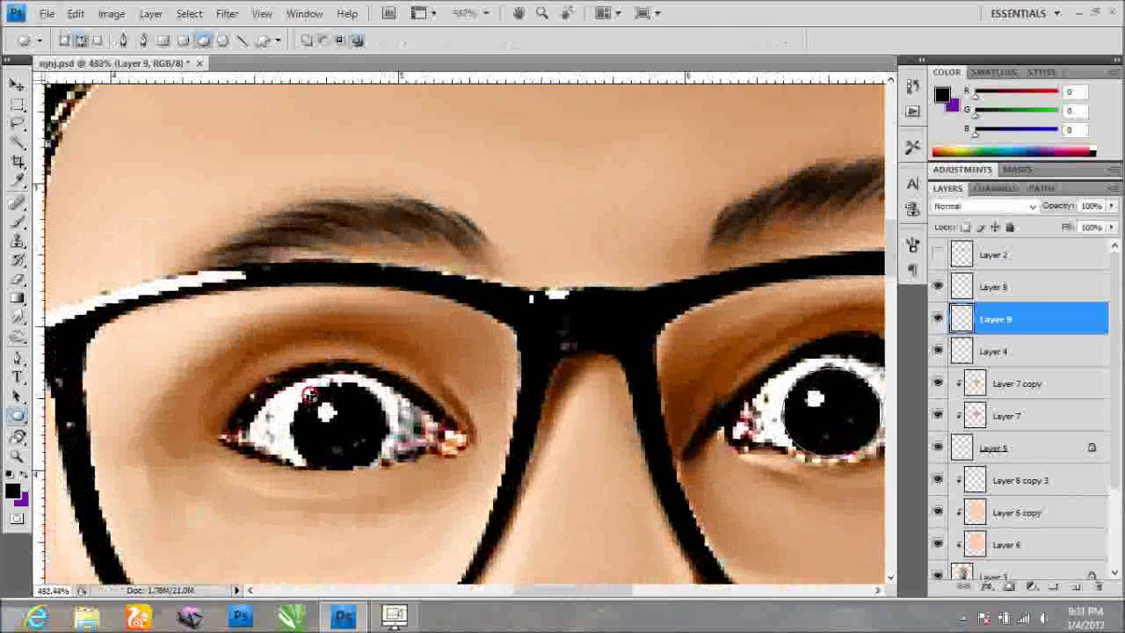
key("ctrl+t")
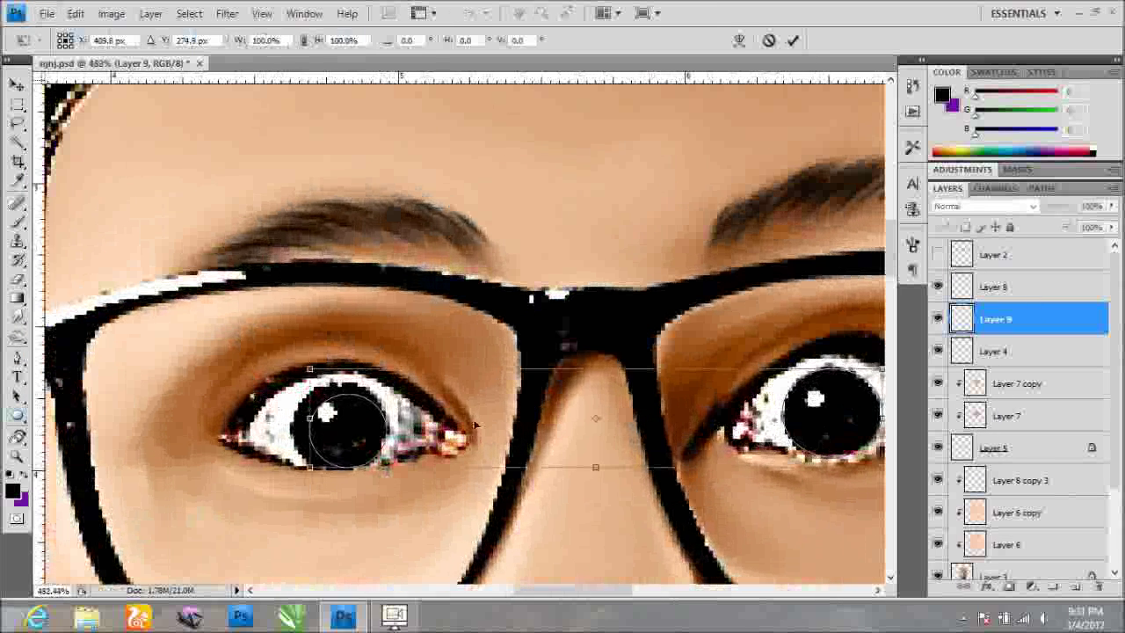
key("Return")
Switch to the Move tool and bring up the History panel.
scroll(474, 425, "down", 2)
scroll(475, 425, "down", 1)
scroll(475, 426, "up", 2)
left_click(16, 85)
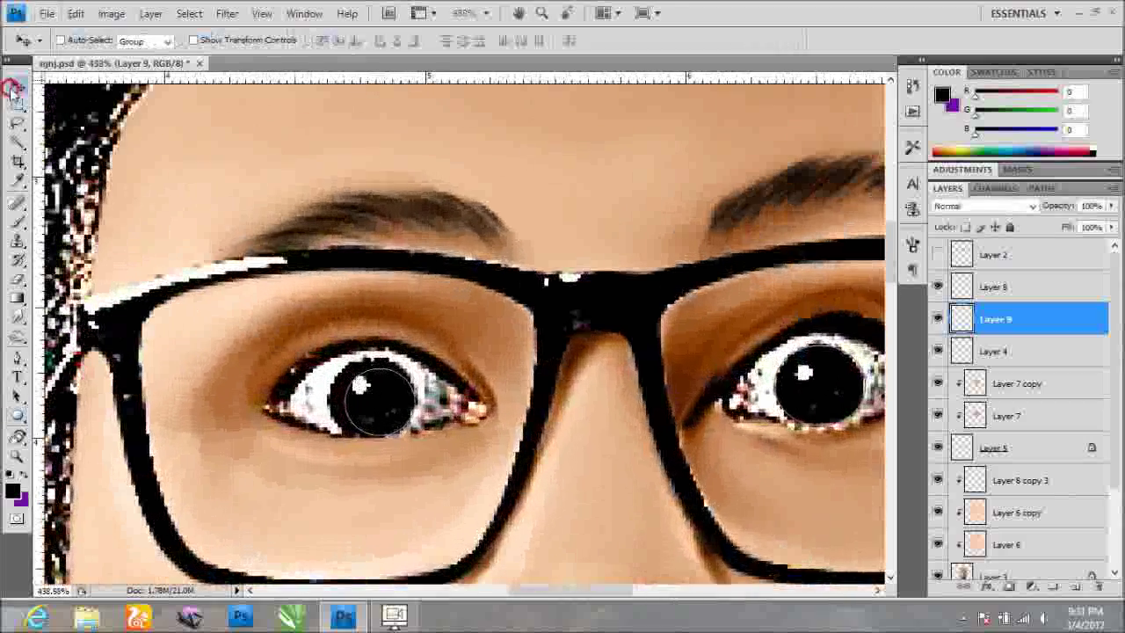
scroll(646, 415, "down", 2)
scroll(646, 415, "up", 2)
left_click(911, 86)
scroll(369, 365, "down", 1)
scroll(370, 365, "up", 2)
Trace the iris onto new Layer 10 and raise it in the layer stack.
left_click(16, 358)
left_click(369, 364)
scroll(370, 364, "up", 1)
left_click(315, 393)
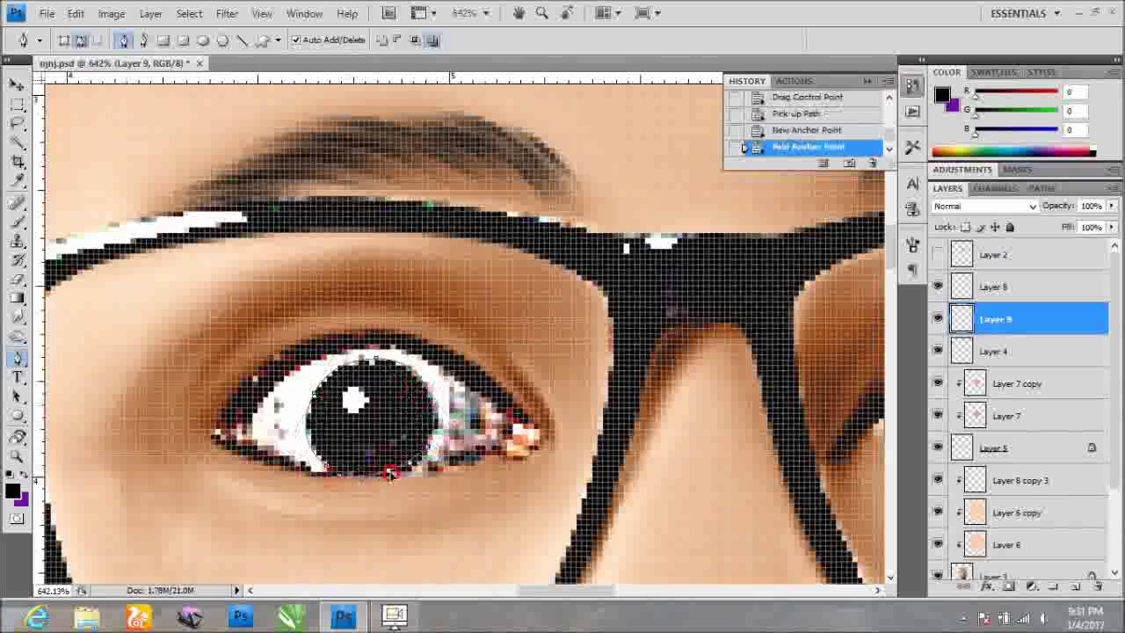
left_click(330, 473)
scroll(364, 414, "down", 2)
right_click(364, 414)
left_click(448, 487)
scroll(439, 396, "down", 2)
key("ctrl+j")
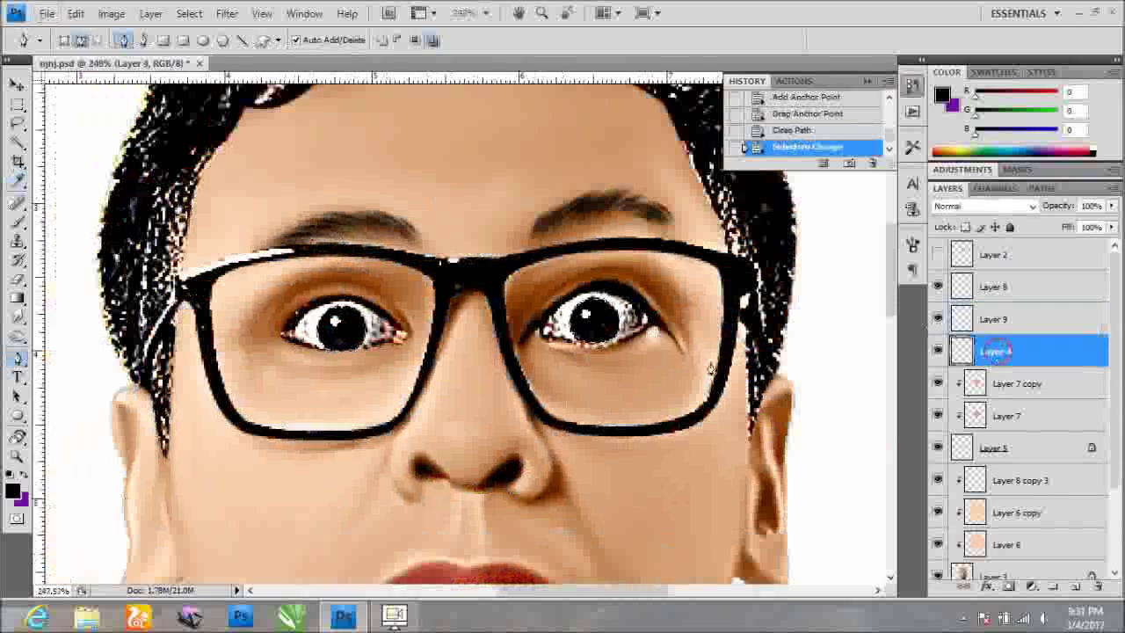
left_click_drag(998, 352, 998, 304)
key("v")
scroll(580, 325, "up", 2)
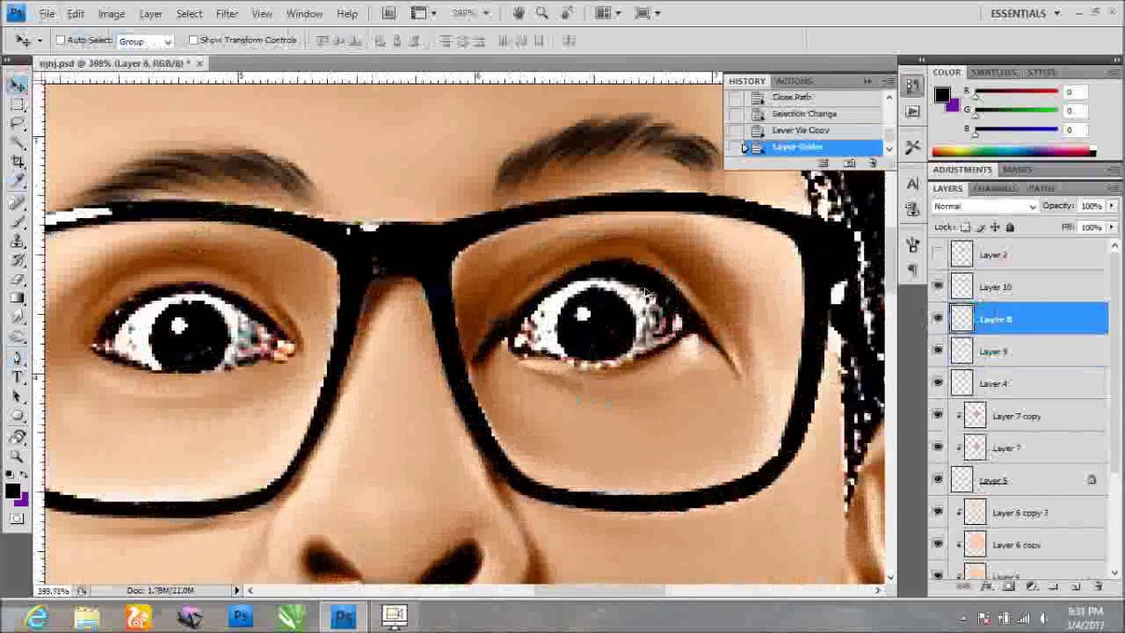
Smudge the eye whites smoother, briefly moving Layer 9 above Layer 8.
left_click(17, 316)
scroll(598, 325, "up", 3)
mouse_move(653, 322)
left_mouse_down()
mouse_move(647, 314)
mouse_move(667, 369)
left_mouse_up()
mouse_move(492, 351)
left_mouse_down()
mouse_move(451, 314)
mouse_move(451, 419)
mouse_move(422, 371)
left_mouse_up()
left_click_drag(642, 334, 665, 343)
left_click(1038, 352)
left_click_drag(1037, 312, 1038, 308)
left_click_drag(422, 313, 397, 374)
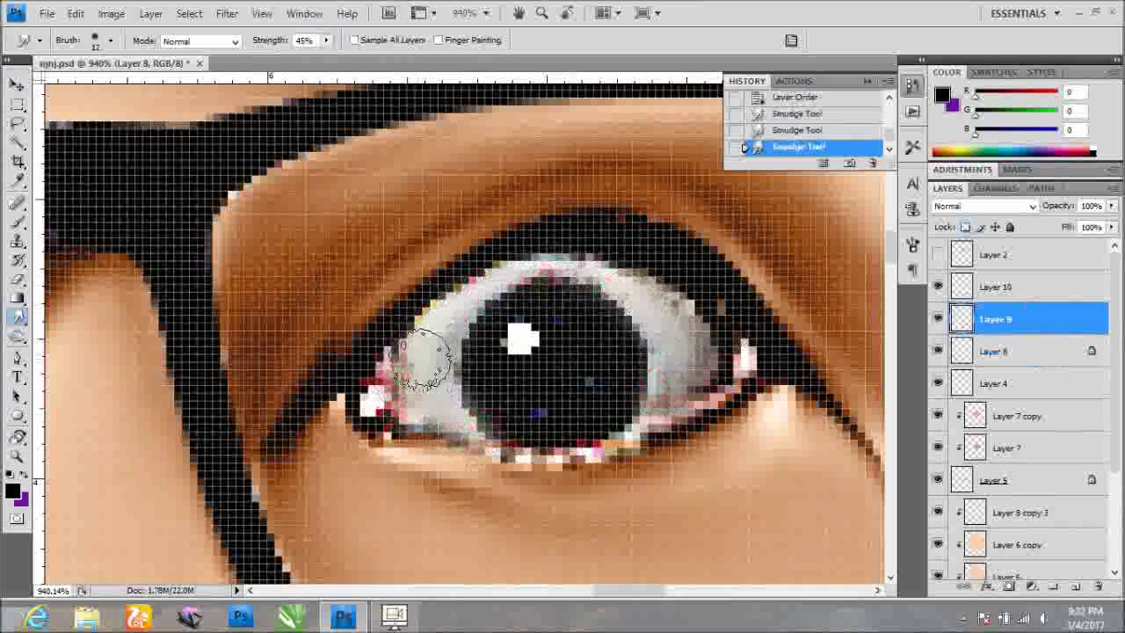
left_click(795, 114)
On Layer 8, smudge the lower eye white smooth and even.
left_click(997, 351)
left_click_drag(422, 352, 512, 453)
mouse_move(654, 394)
left_mouse_down()
mouse_move(585, 276)
mouse_move(653, 319)
left_mouse_up()
scroll(632, 311, "down", 3)
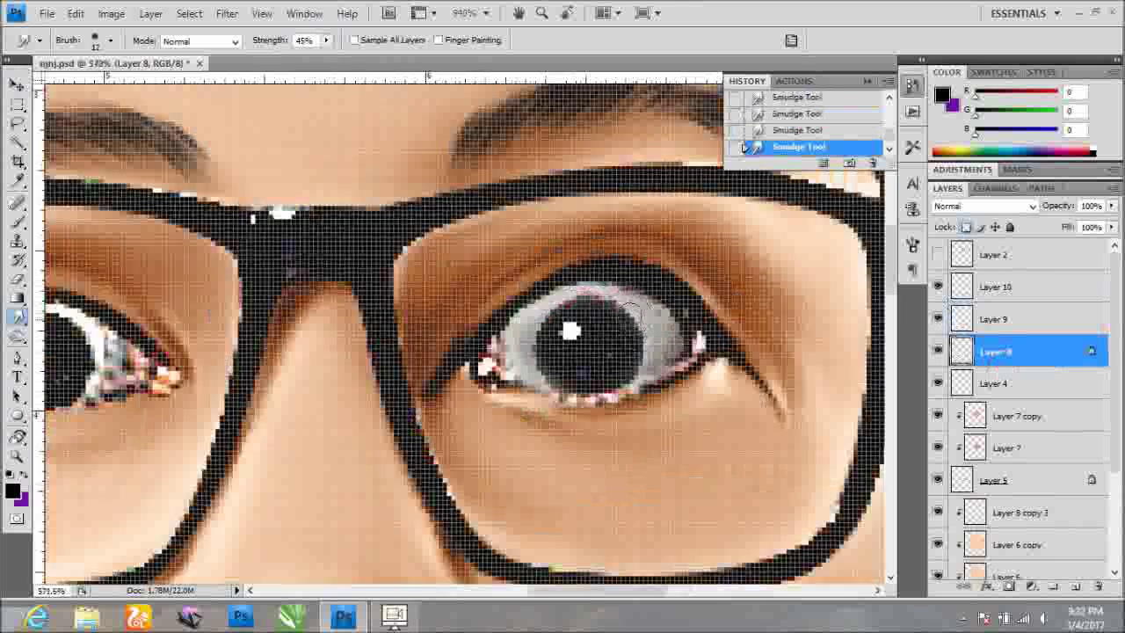
scroll(630, 312, "up", 2)
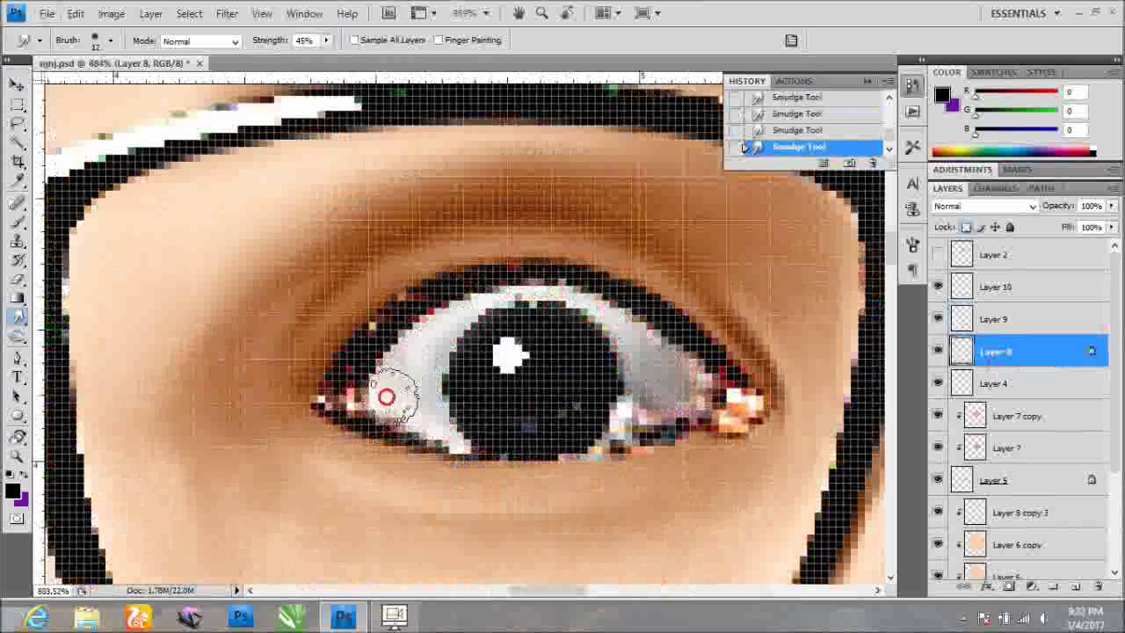
left_click_drag(412, 414, 643, 379)
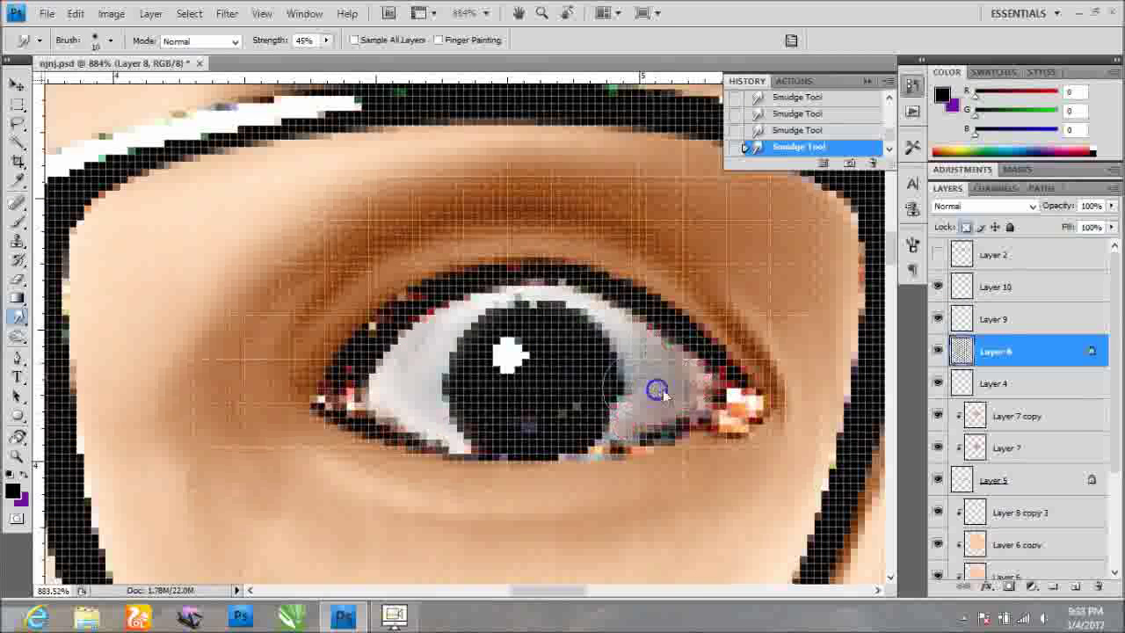
mouse_move(619, 422)
left_mouse_down()
mouse_move(475, 430)
mouse_move(369, 351)
left_mouse_up()
scroll(456, 369, "down", 3)
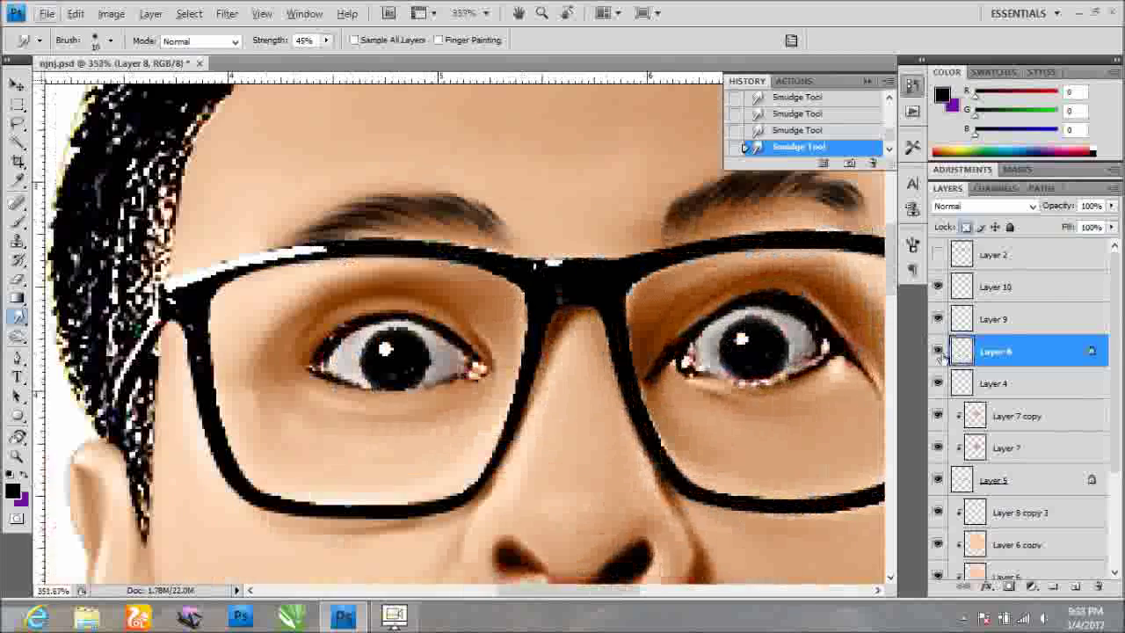
scroll(457, 369, "up", 1)
Restack Layer 9 beneath Layer 8 in the Layers panel.
left_click(995, 383)
scroll(760, 313, "up", 1)
scroll(729, 323, "up", 1)
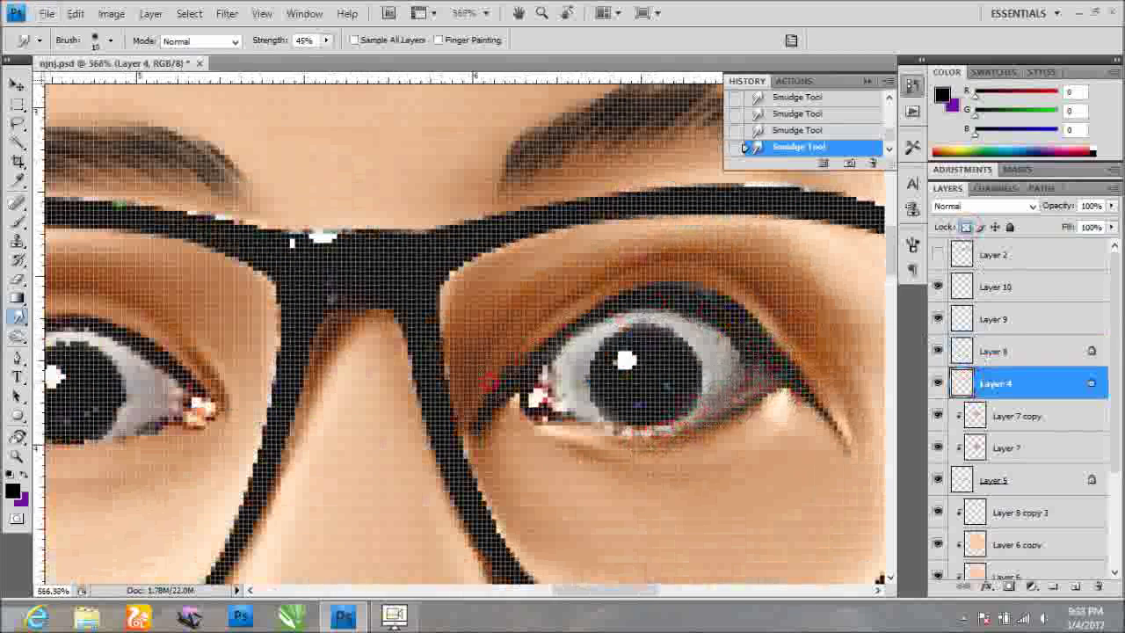
scroll(682, 361, "down", 3)
scroll(729, 339, "up", 4)
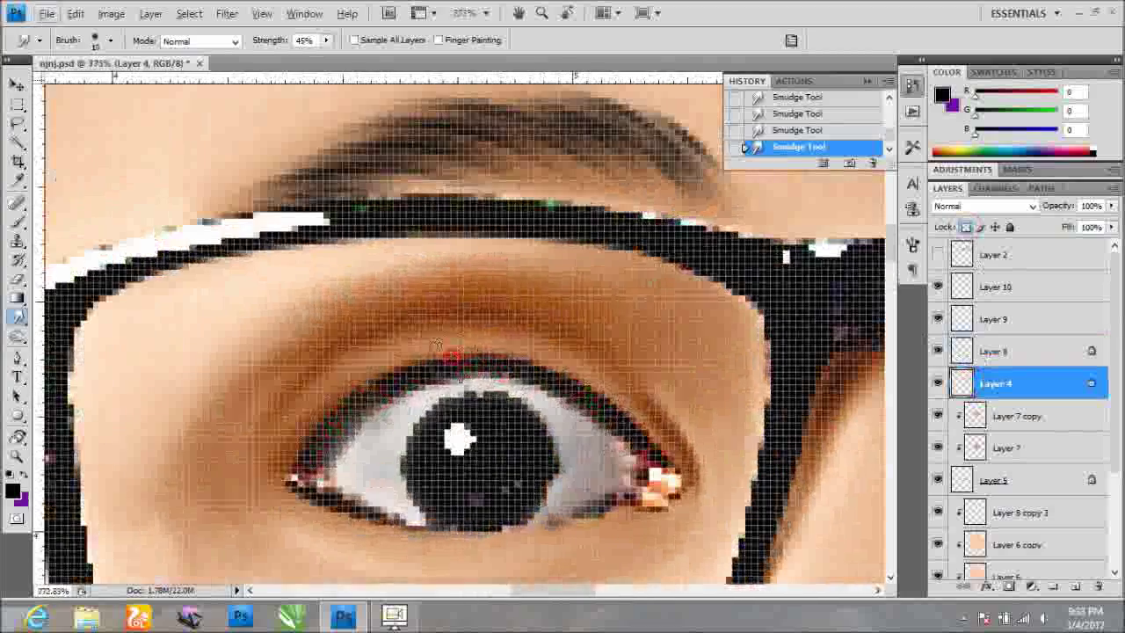
scroll(299, 479, "down", 2)
scroll(395, 449, "up", 1)
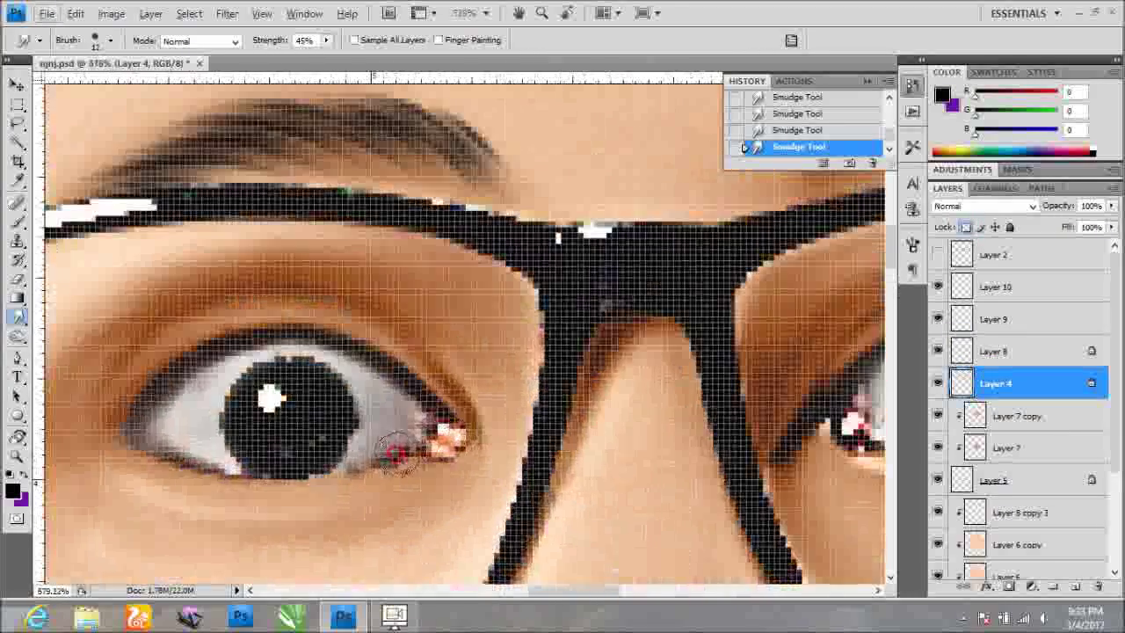
scroll(225, 475, "down", 2)
scroll(440, 396, "up", 1)
left_click(994, 319)
scroll(615, 492, "up", 1)
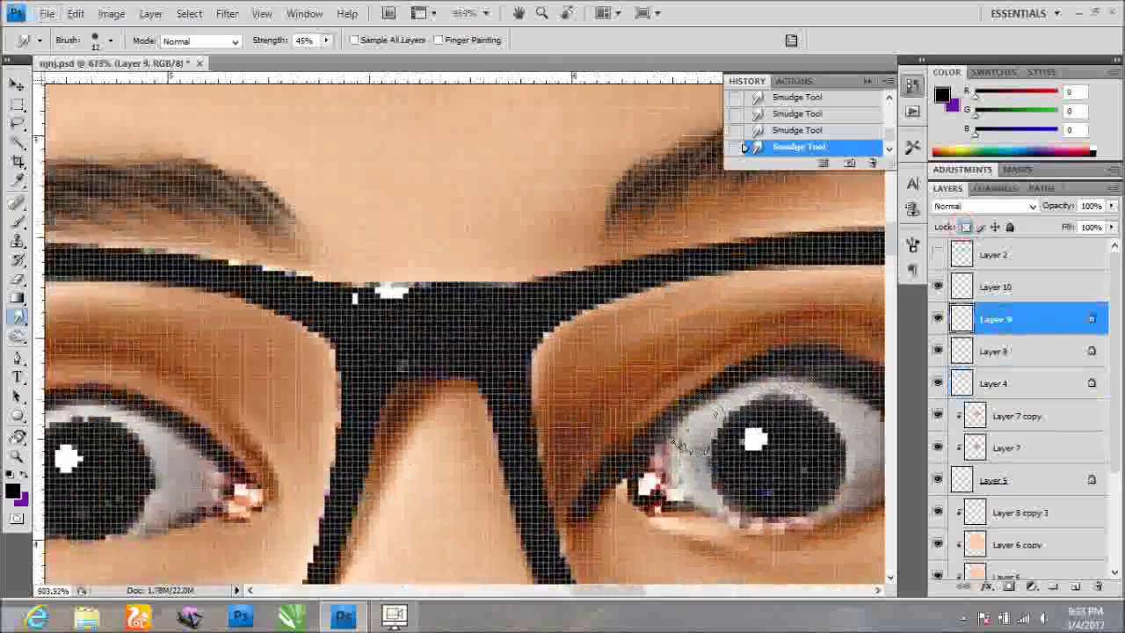
scroll(637, 508, "up", 1)
scroll(598, 514, "down", 2)
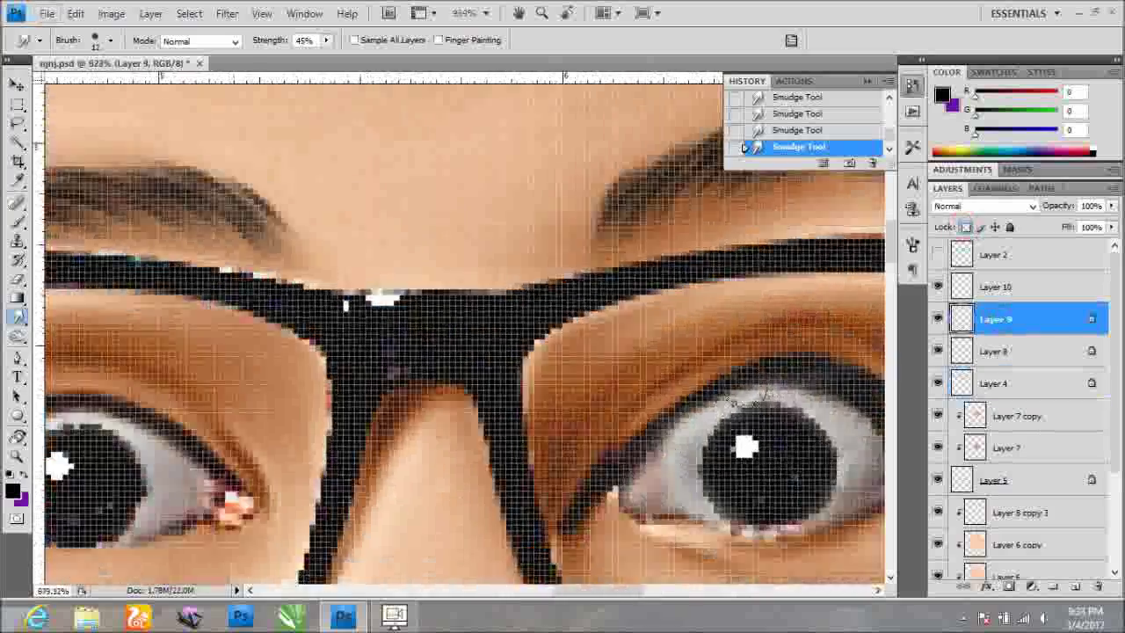
scroll(299, 553, "up", 2)
scroll(321, 527, "down", 2)
scroll(440, 395, "down", 2)
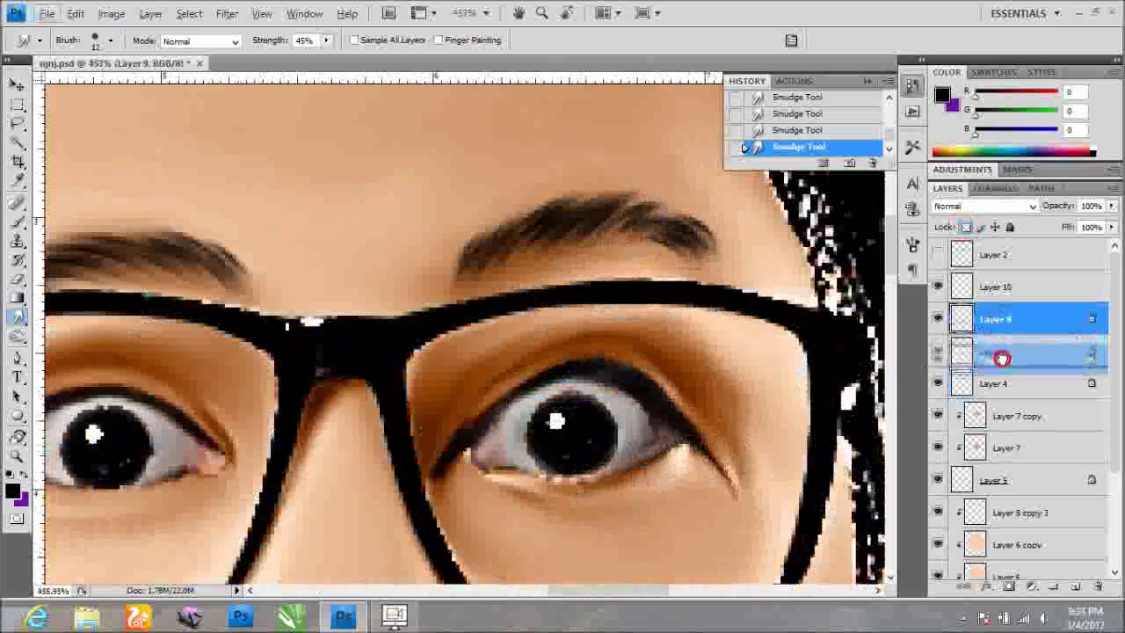
left_click_drag(995, 319, 999, 361)
scroll(314, 447, "up", 2)
scroll(670, 429, "down", 1)
scroll(669, 428, "up", 1)
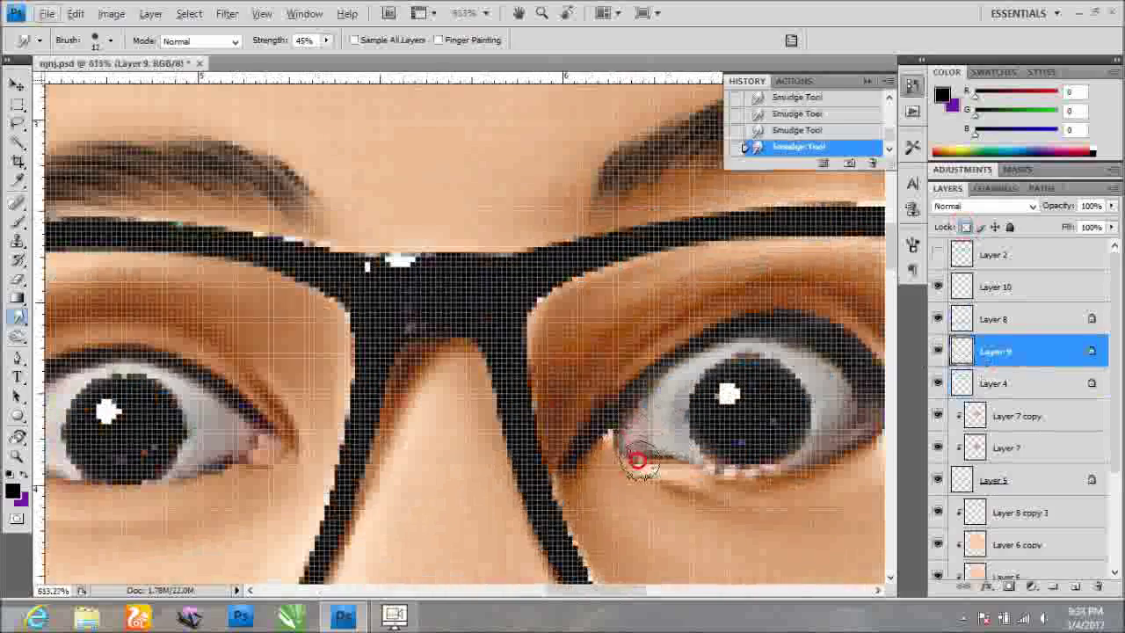
left_click(1008, 308)
Add a new Layer 11 clipped to Layer 4 in Color blend mode.
left_click(737, 468, "ctrl")
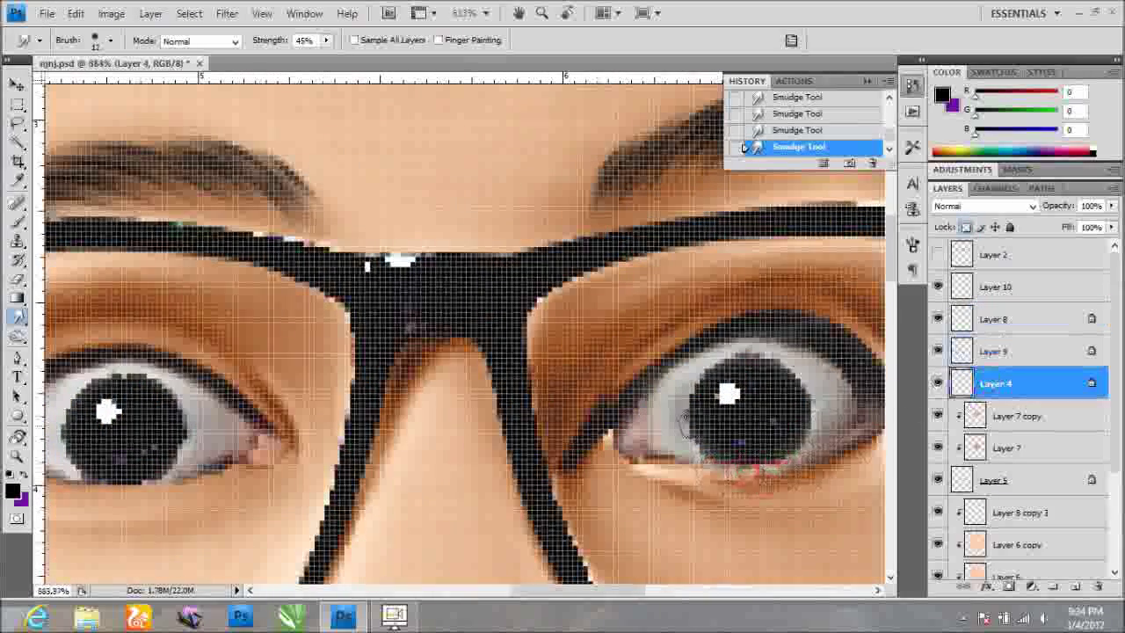
scroll(685, 422, "down", 1)
scroll(685, 422, "down", 1)
left_click(1075, 586)
key("ctrl+alt+g")
left_click(984, 205)
left_click(954, 587)
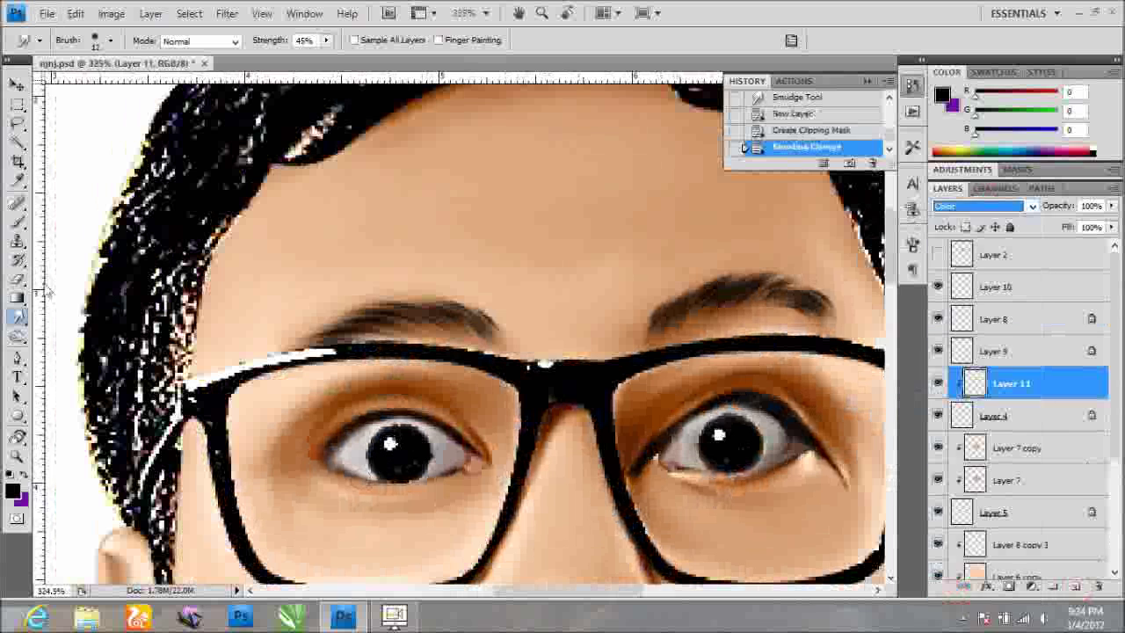
Load a different brush set and set the brush diameter to 18.
key("b")
right_click(360, 386)
left_click(551, 383)
left_click(465, 231)
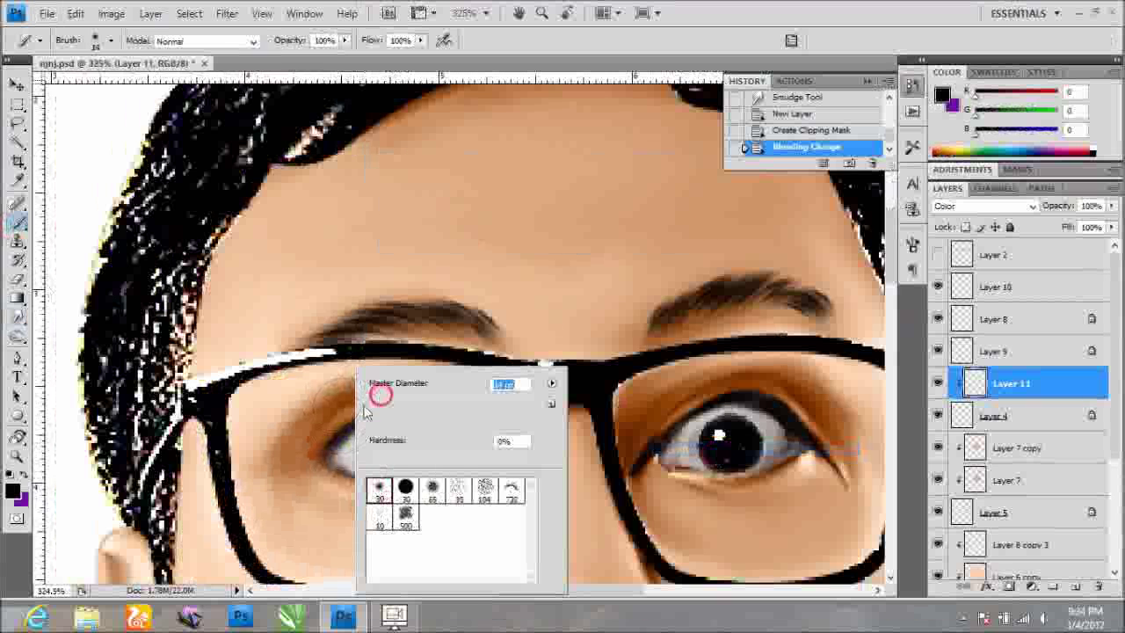
type("18")
left_click(334, 435)
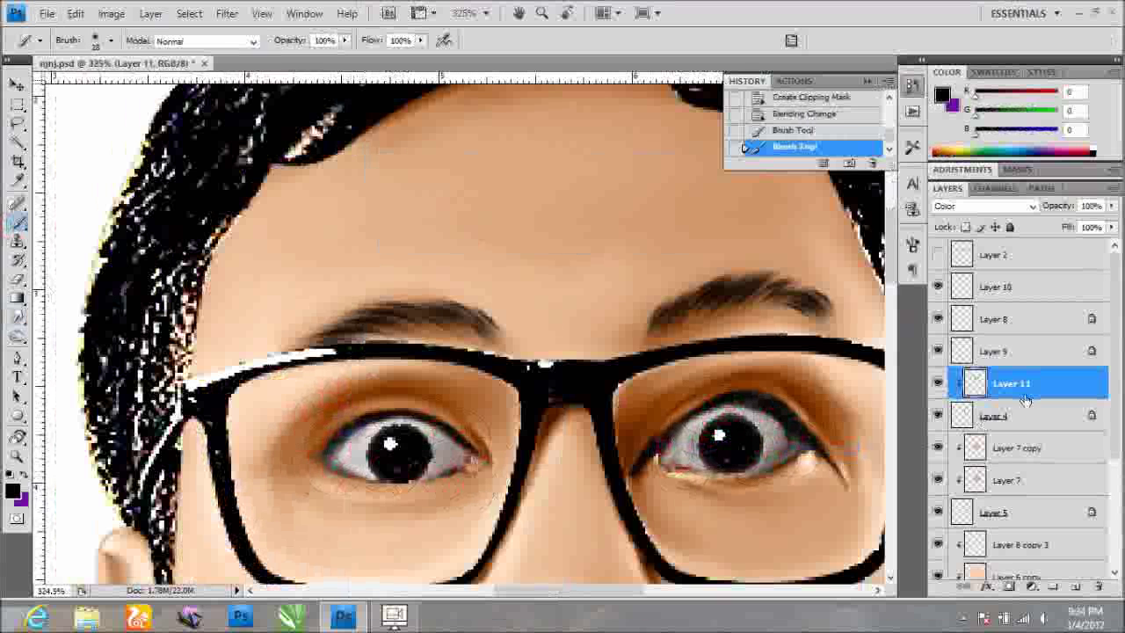
Duplicate Layer 11 as a clipped Soft Light copy, then select Layer 9.
key("ctrl+j")
right_click(1025, 400)
left_click(987, 398)
key("alt+shift+f")
key("v")
scroll(642, 276, "down", 1)
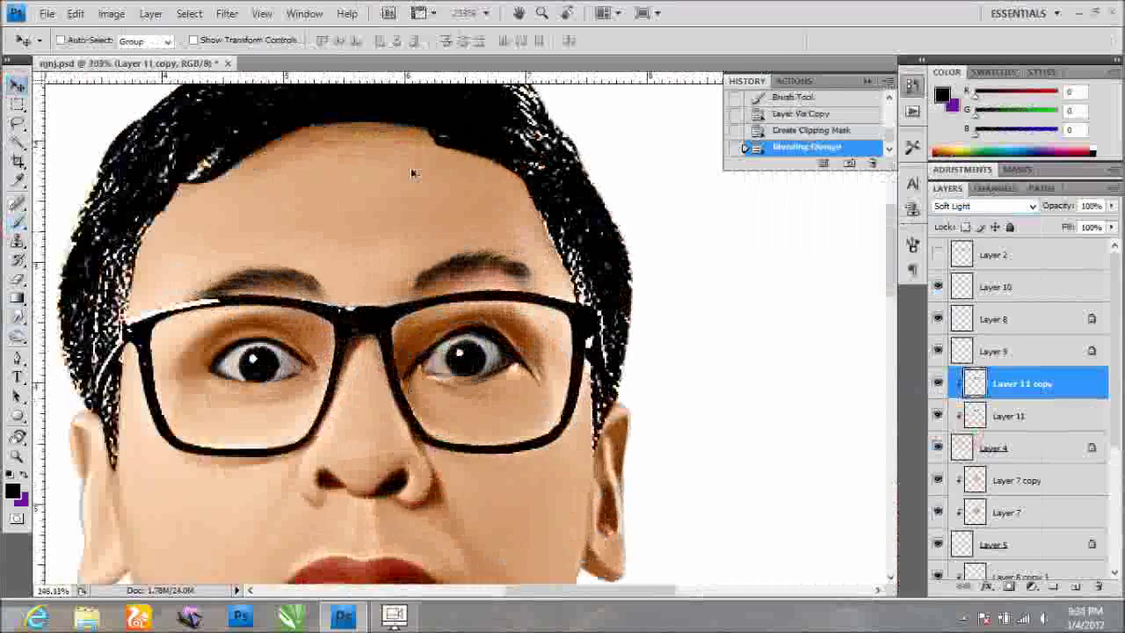
scroll(413, 173, "up", 1)
left_click(584, 378, "ctrl")
Add a new layer clipped to Layer 9 and pick a pinkish skin-tone foreground colour.
left_click(1072, 587)
right_click(1024, 352)
left_click(921, 402)
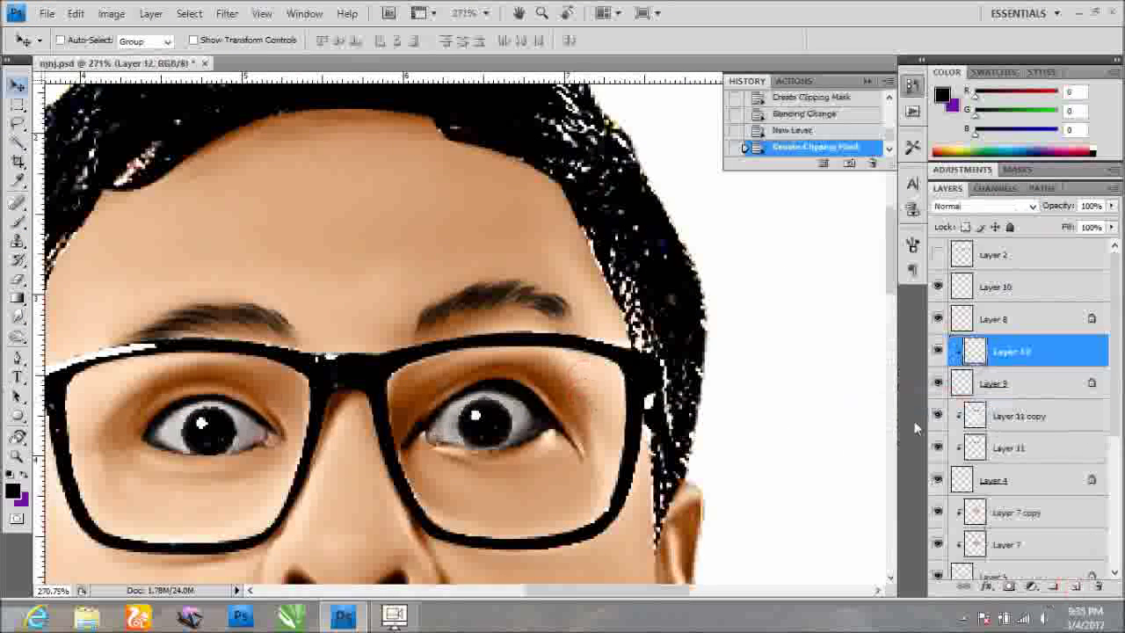
left_click(12, 490)
left_click(431, 433)
key("Return")
key("b")
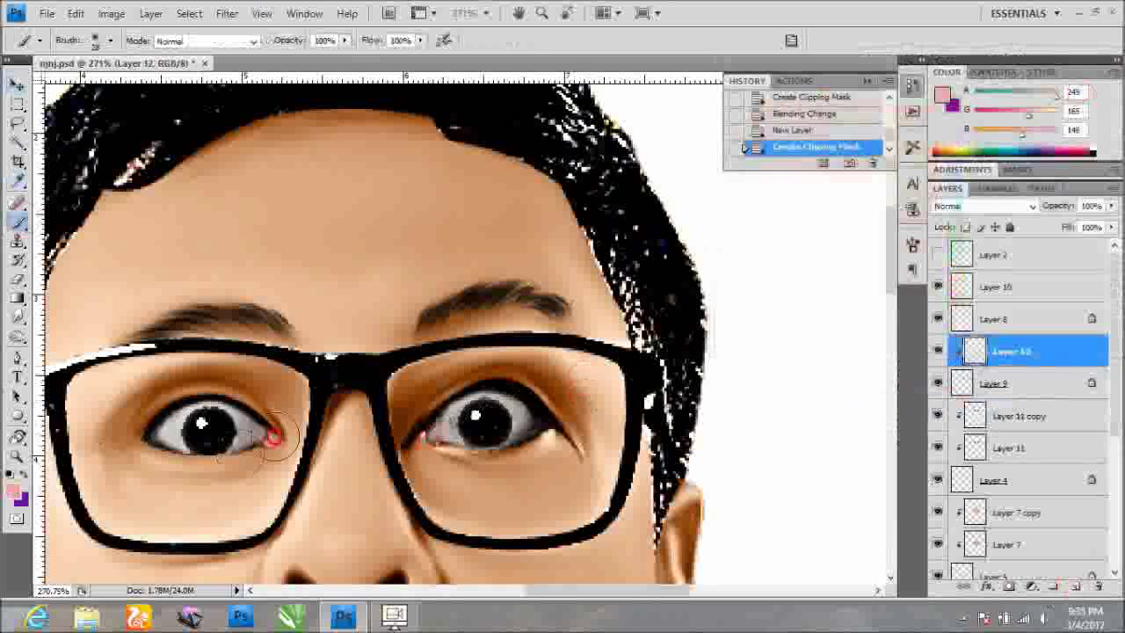
Set Layer 12 to Color blend mode and duplicate it as a clipped copy.
left_click(984, 205)
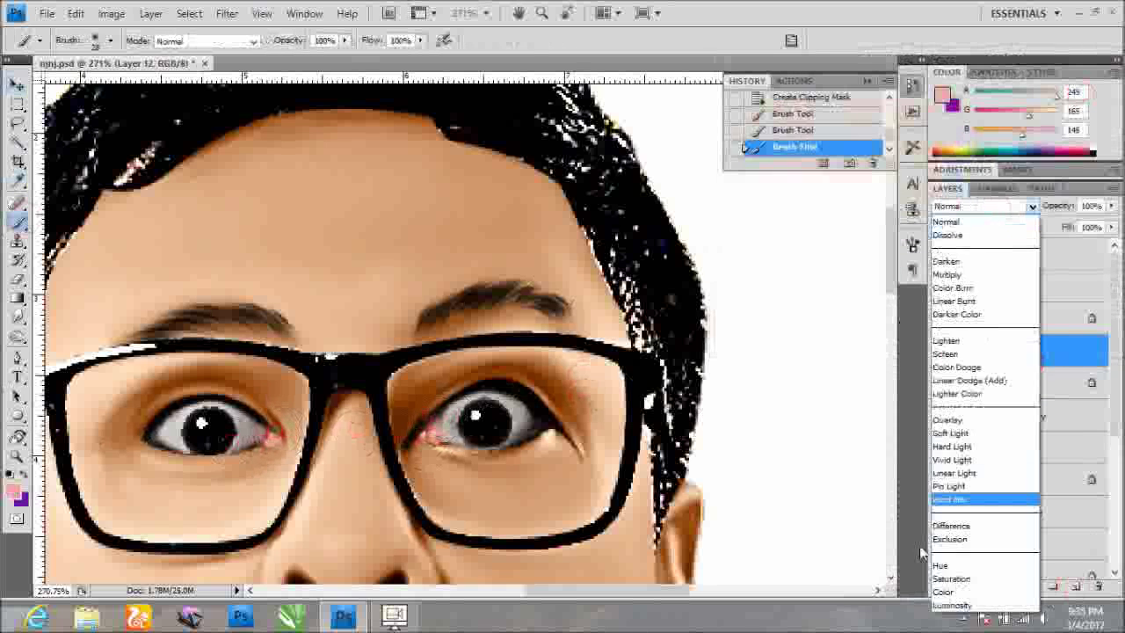
left_click(942, 591)
key("ctrl+j")
right_click(1028, 352)
left_click(991, 460)
Set the copy to Soft Light and lower the pink tint's saturation and hue.
left_click(984, 206)
left_click(984, 352)
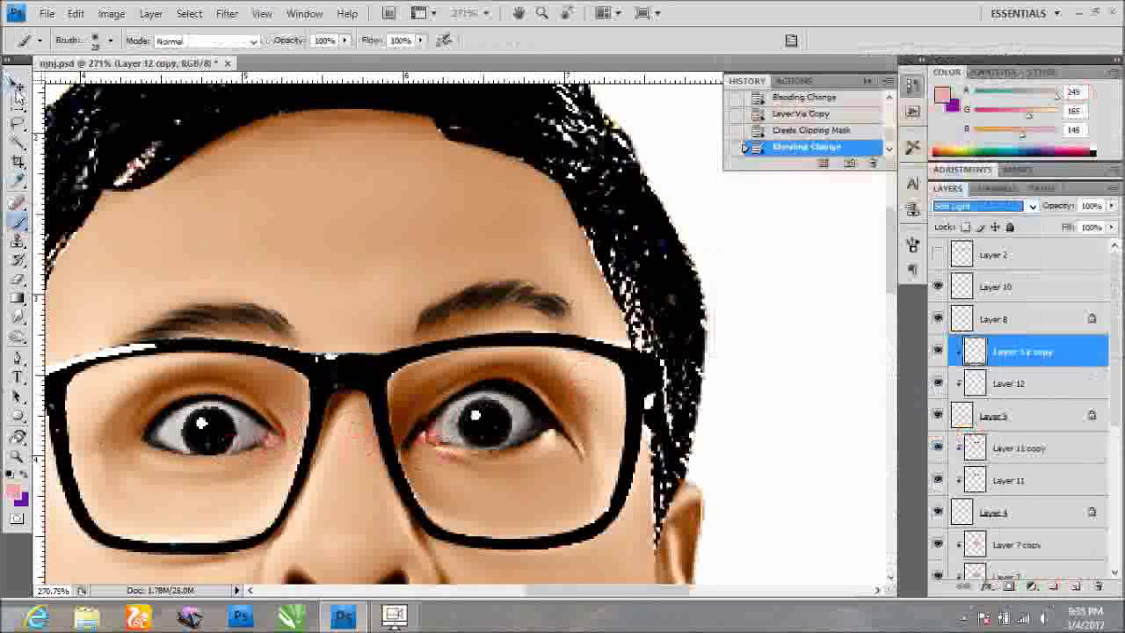
key("ctrl+u")
left_click_drag(851, 250, 813, 255)
left_click_drag(861, 208, 829, 201)
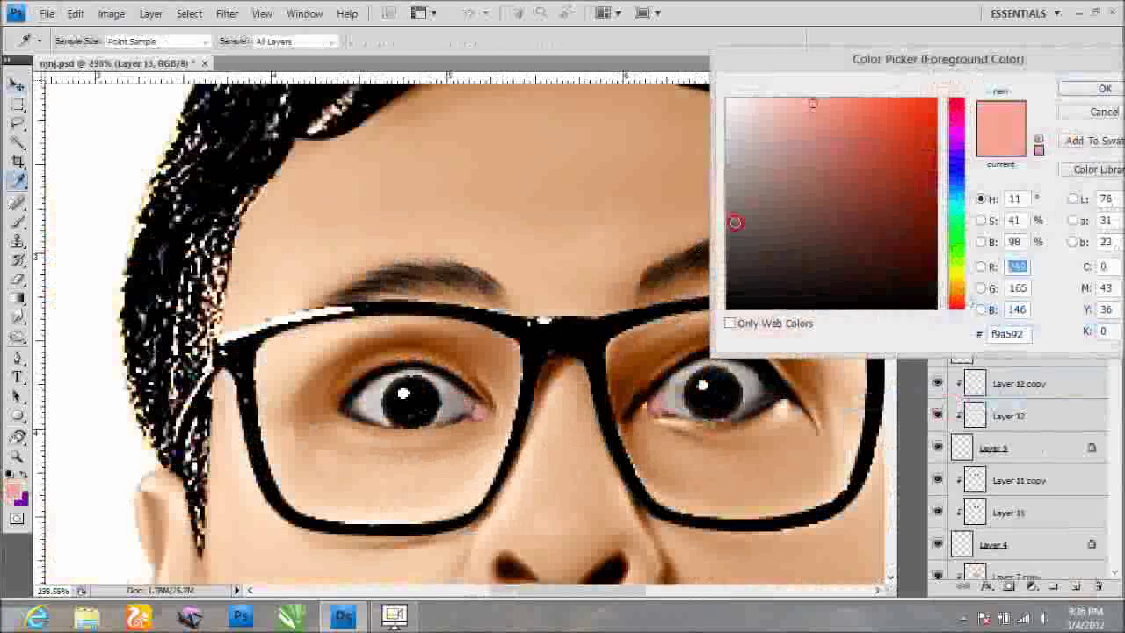
Paint white over both eye whites on Layer 13 and set it to Color blend mode.
left_click_drag(352, 400, 462, 407)
left_click_drag(654, 400, 748, 390)
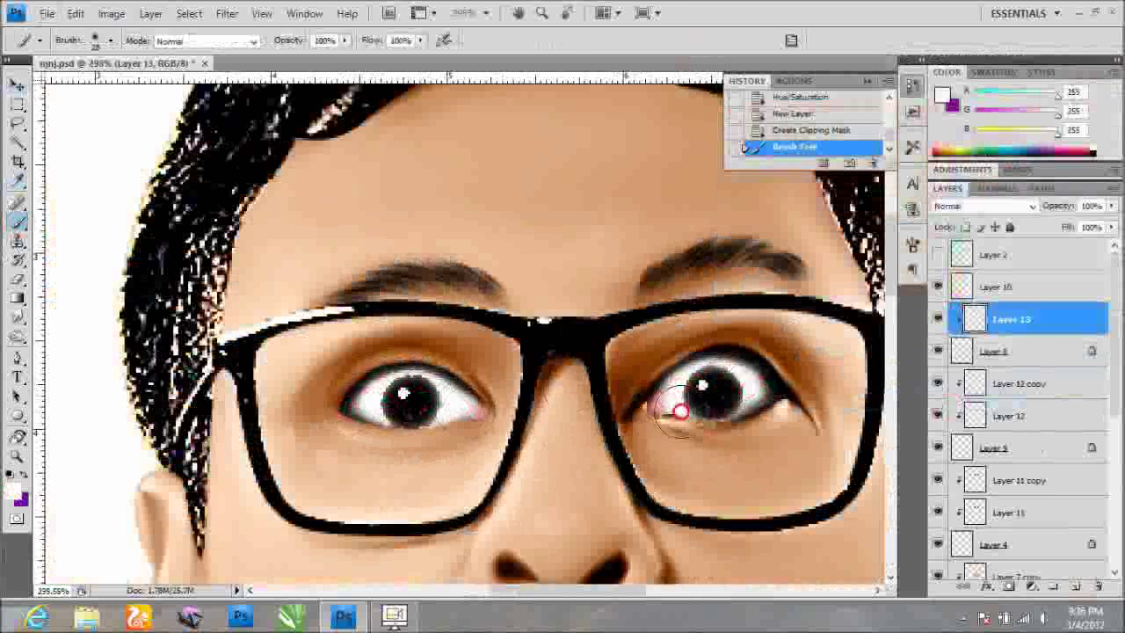
left_click(694, 400)
left_click(984, 206)
left_click(966, 596)
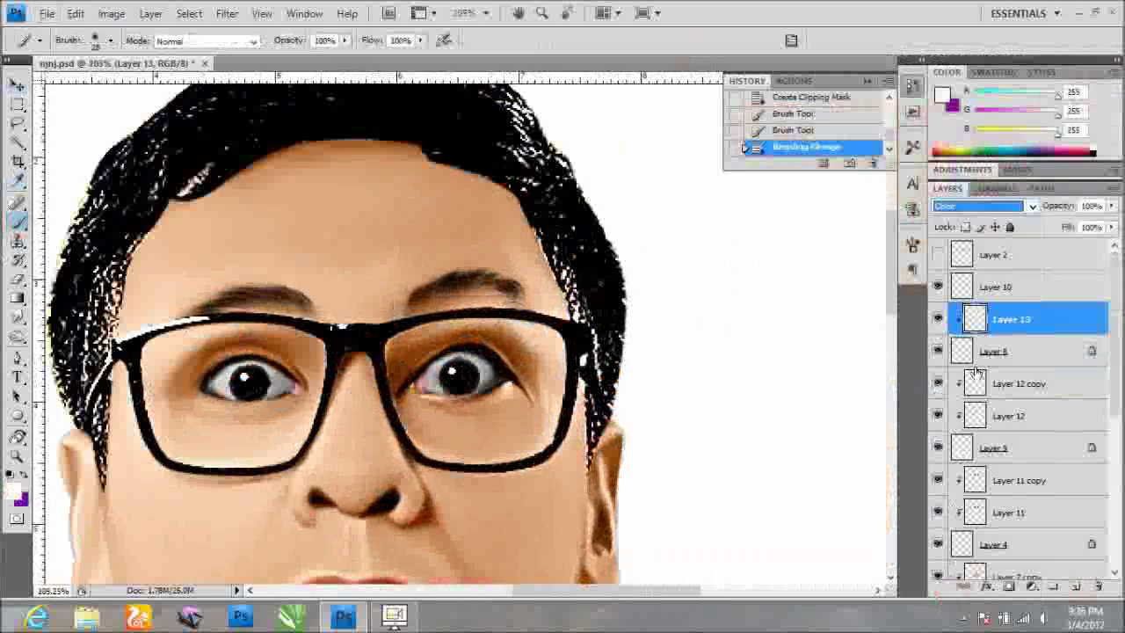
Duplicate Layer 13 as a clipped copy in Soft Light mode.
key("ctrl+j")
key("ctrl+alt+g")
key("shift+alt+f")
key("v")
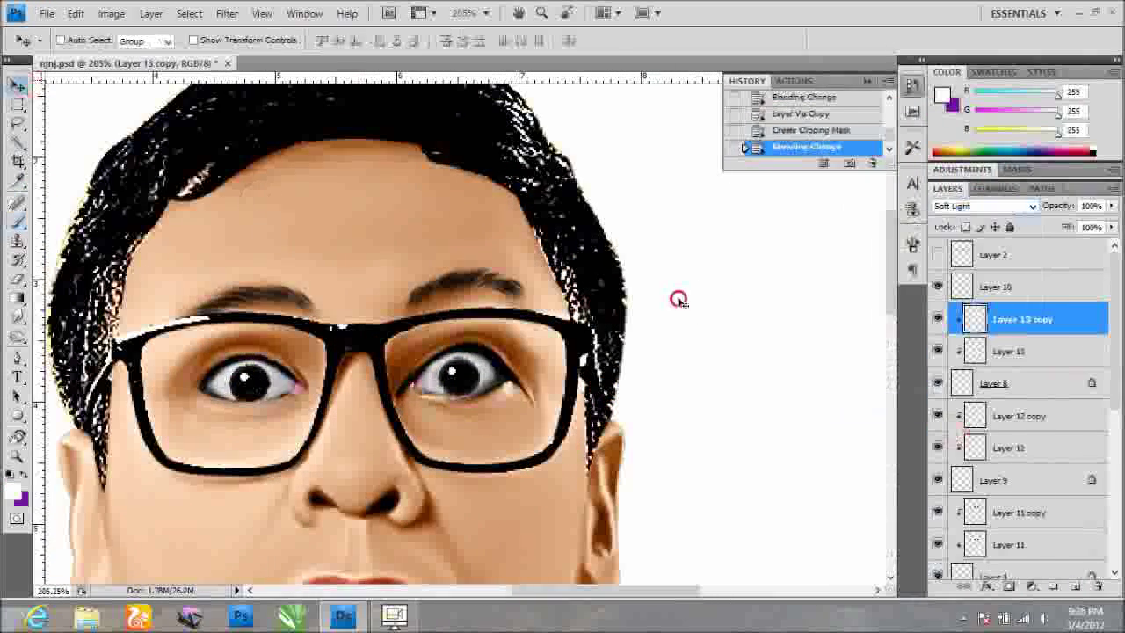
key("ctrl+0")
scroll(522, 205, "up", 5)
Open the blue-eye-hi.png image from disk.
left_click(47, 13)
left_click(70, 45)
type("blue")
key("Down")
Bring the blue eye into njnj.psd as a layer and merge the eye-white layers.
left_click(802, 352)
left_click_drag(351, 210, 291, 200)
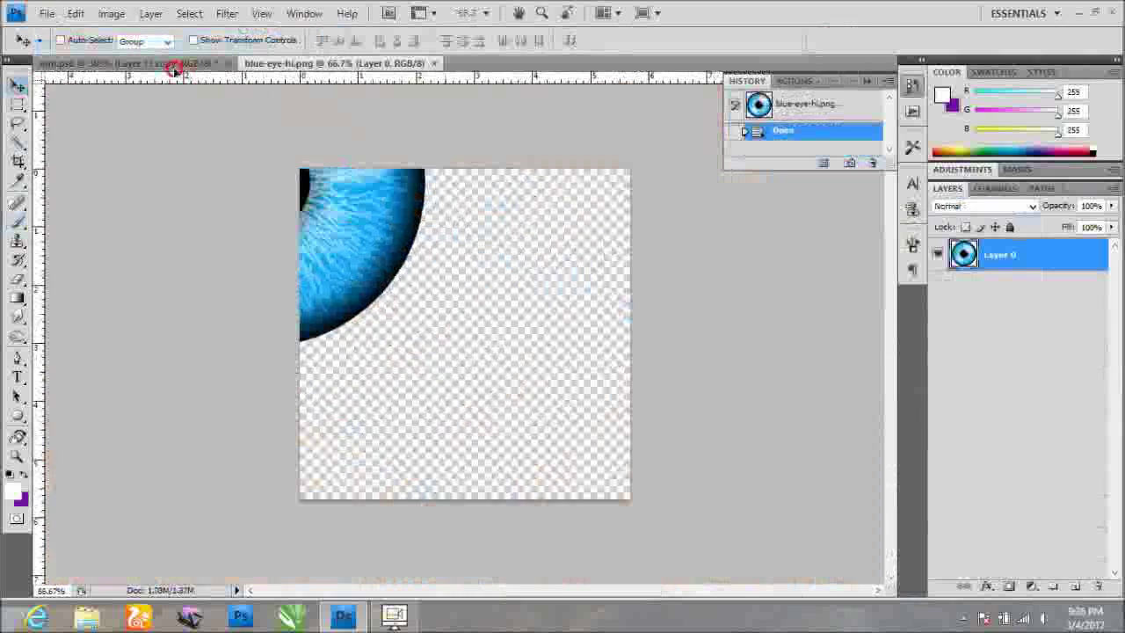
scroll(291, 201, "down", 3)
left_click_drag(1022, 289, 1022, 352)
left_click(1022, 416, "shift")
key("ctrl+e")
Scale the blue iris on Layer 14 down and fit it into the left-hand eye.
left_click(1037, 287)
key("ctrl+t")
mouse_move(171, 143)
left_mouse_down()
mouse_move(469, 435)
mouse_move(301, 226)
left_mouse_up()
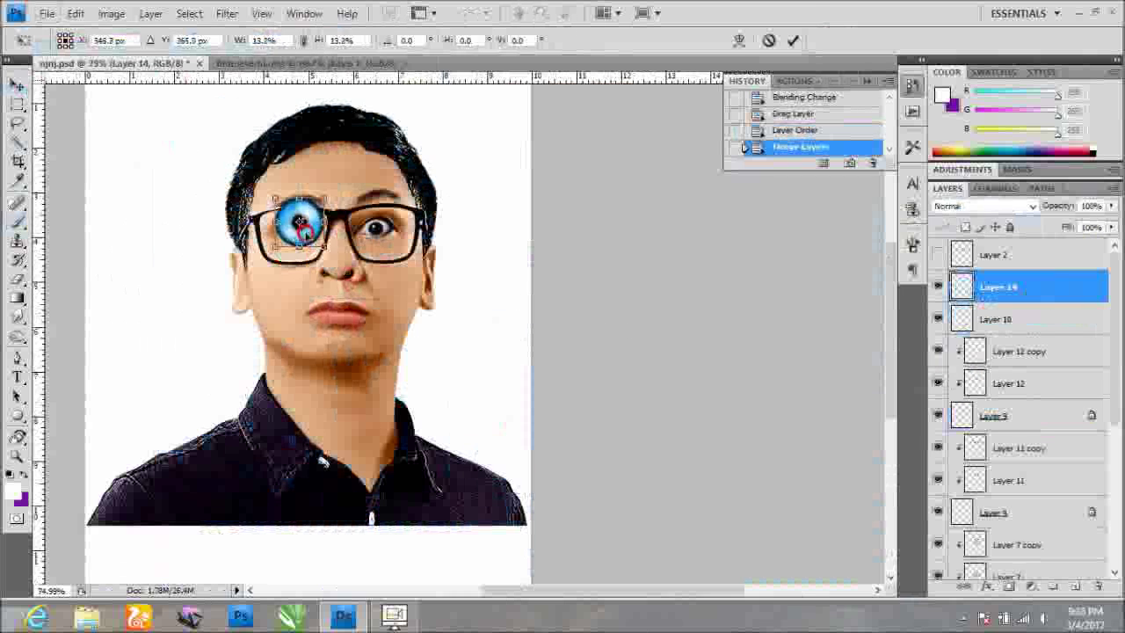
scroll(358, 187, "up", 5)
left_click_drag(461, 219, 326, 364)
left_click_drag(254, 430, 319, 384)
left_click_drag(377, 325, 358, 356)
left_click_drag(307, 411, 318, 428)
left_click_drag(367, 376, 361, 369)
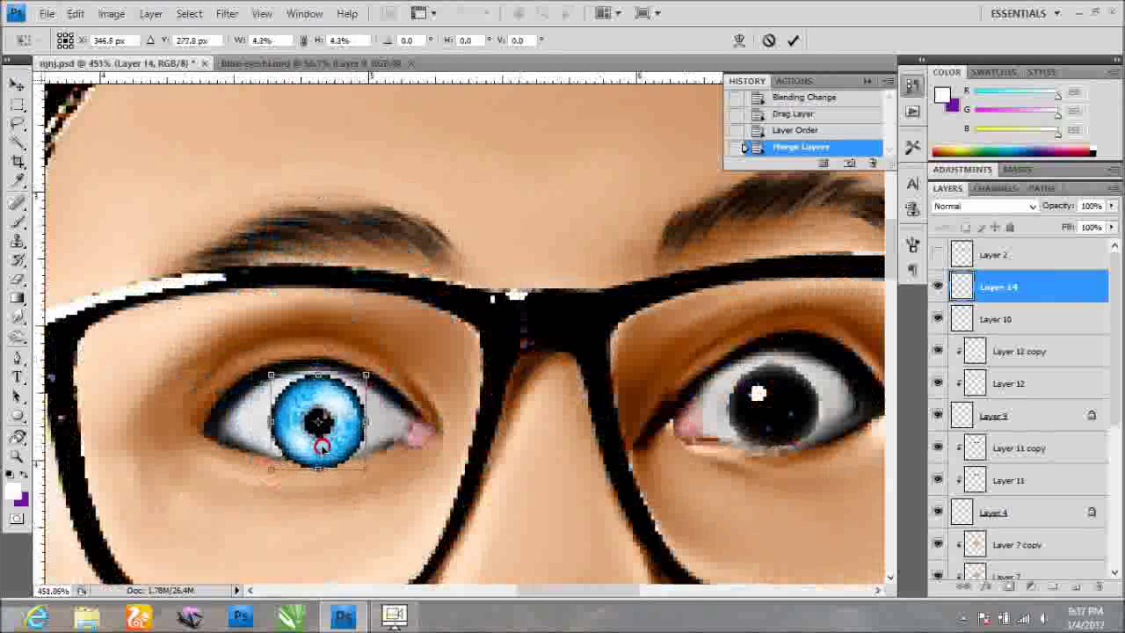
key("Return")
Duplicate the iris as Layer 14 copy and clip both iris layers.
scroll(327, 369, "down", 3)
scroll(327, 369, "down", 1)
key("ctrl+j")
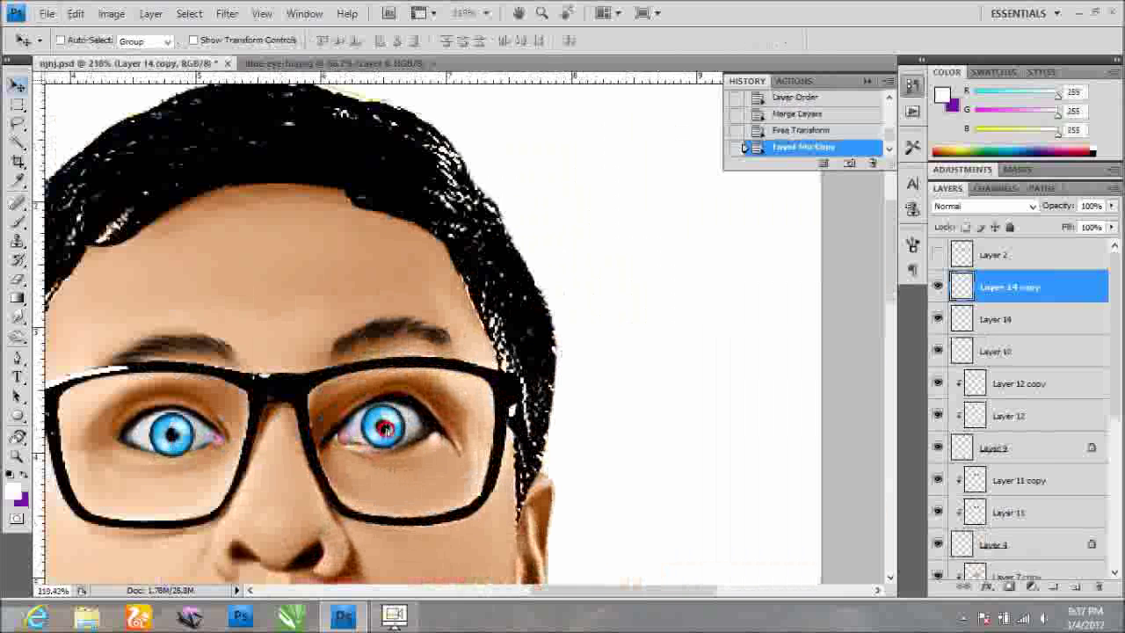
scroll(355, 413, "down", 2)
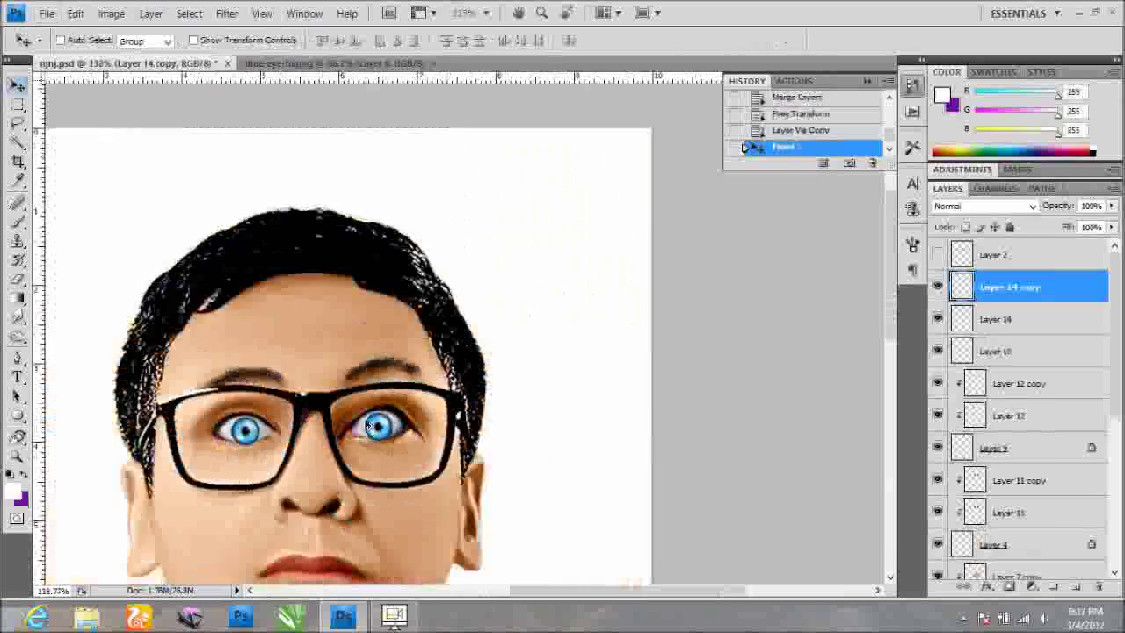
scroll(356, 413, "down", 1)
right_click(1019, 319)
left_click(949, 396)
right_click(1017, 284)
left_click(949, 442)
Nudge Layer 14 copy upward into place over the other eye.
scroll(322, 442, "up", 3)
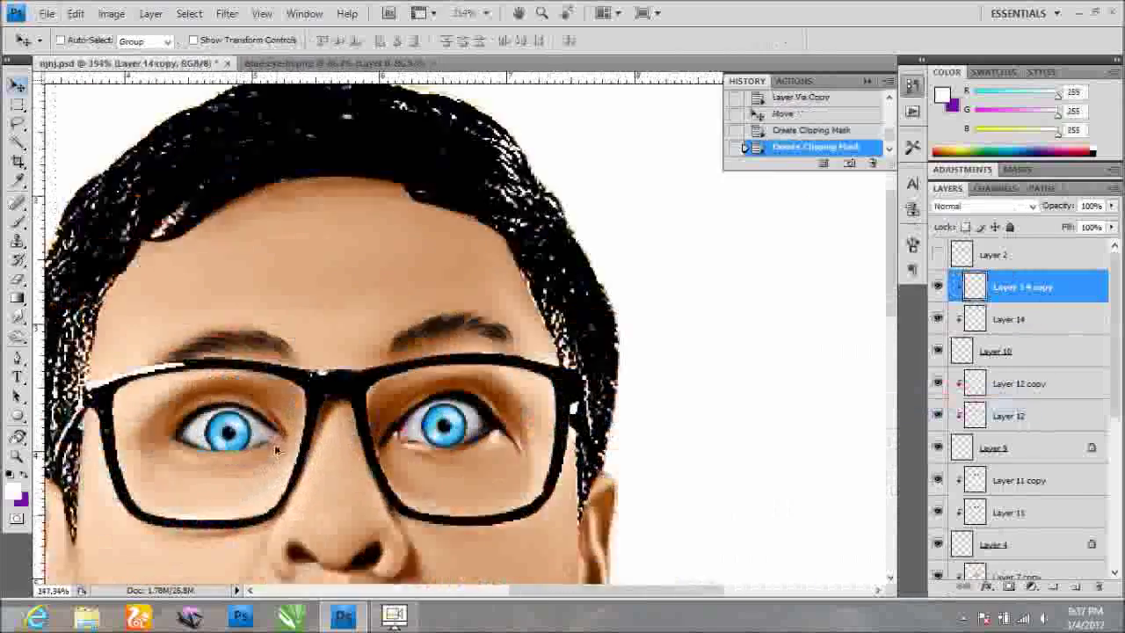
scroll(322, 442, "down", 4)
scroll(605, 255, "up", 4)
key("Up")
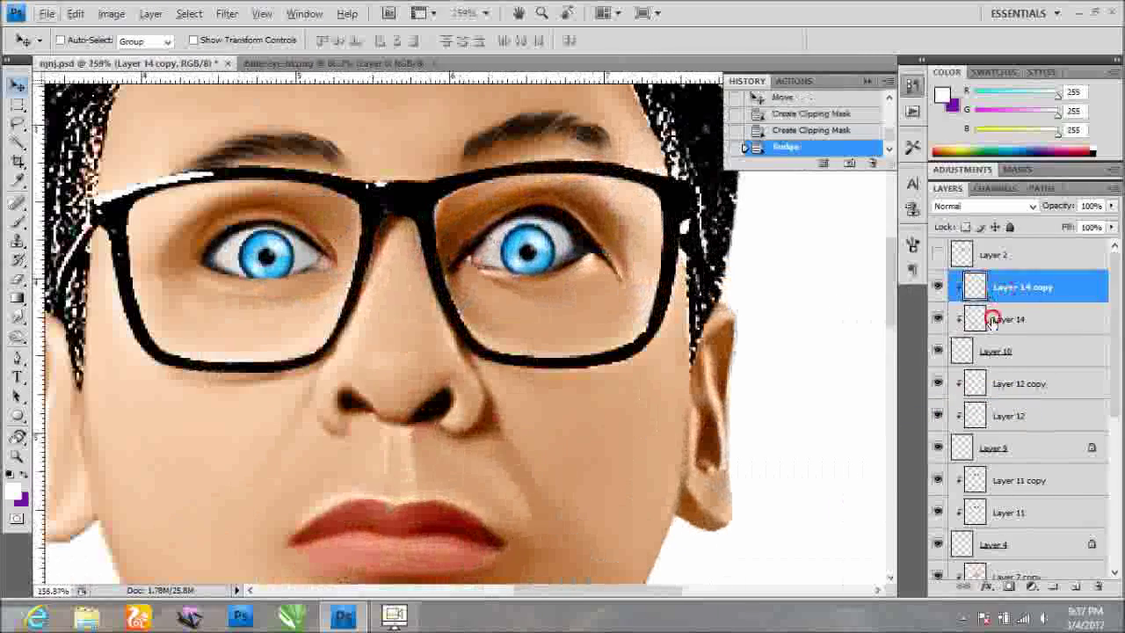
left_click(992, 323)
scroll(316, 255, "down", 3)
scroll(316, 255, "down", 1)
left_click(967, 294)
key("Up")
key("Up")
Hide most of the portrait layers by dragging down the visibility column.
scroll(359, 375, "down", 1)
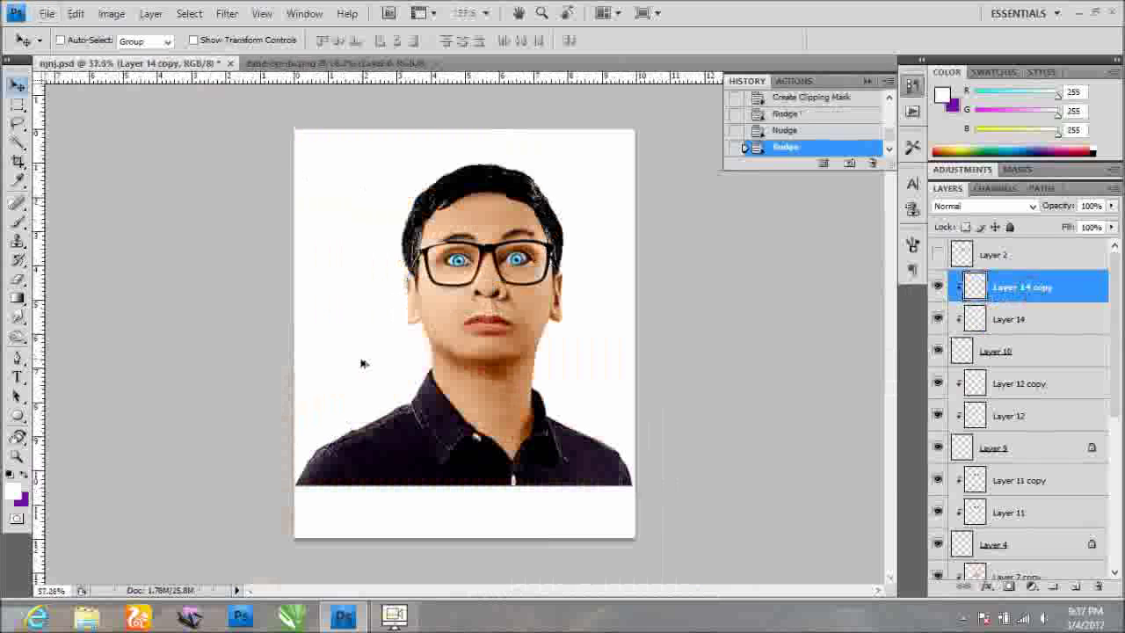
scroll(381, 314, "up", 4)
left_click_drag(937, 287, 937, 554)
scroll(939, 387, "down", 2)
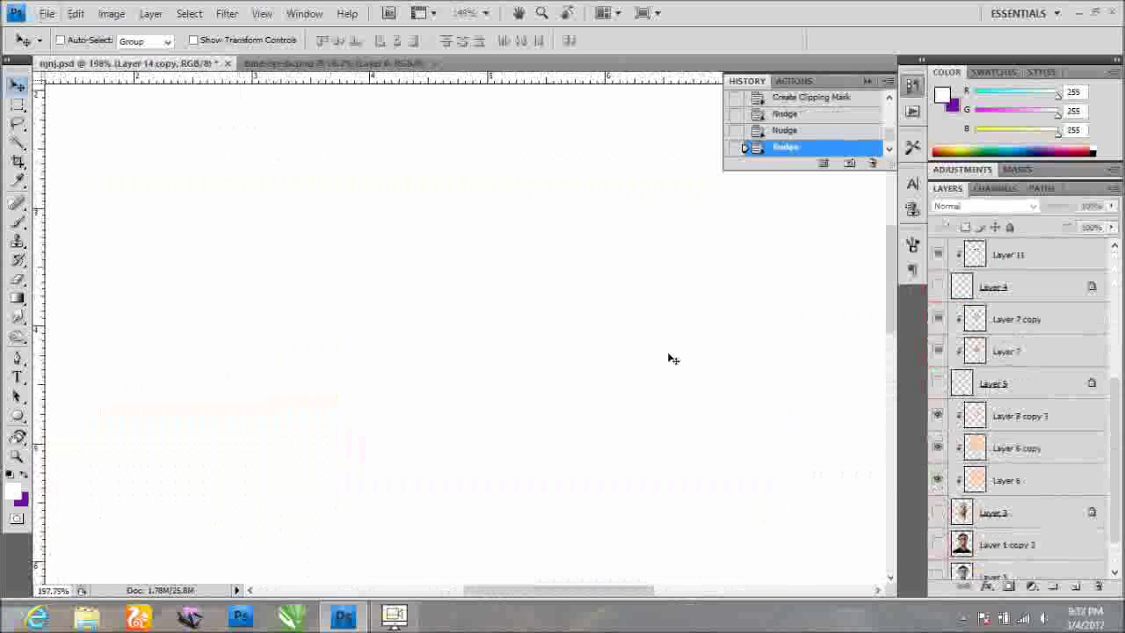
Show and select Layer 2, the glasses, with the whole image in view.
key("ctrl+0")
scroll(1011, 351, "up", 5)
left_click(937, 254)
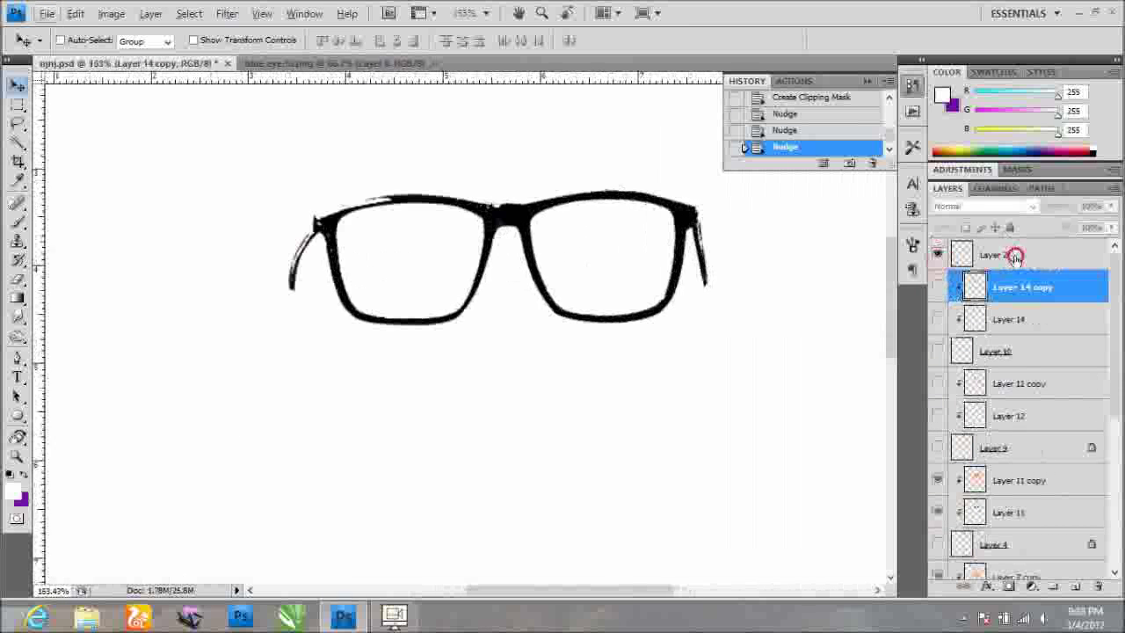
left_click(1015, 256)
scroll(428, 226, "up", 2)
scroll(287, 182, "up", 2)
Smudge away the bump on the glasses' top edge and smooth the right lens rim.
key("r")
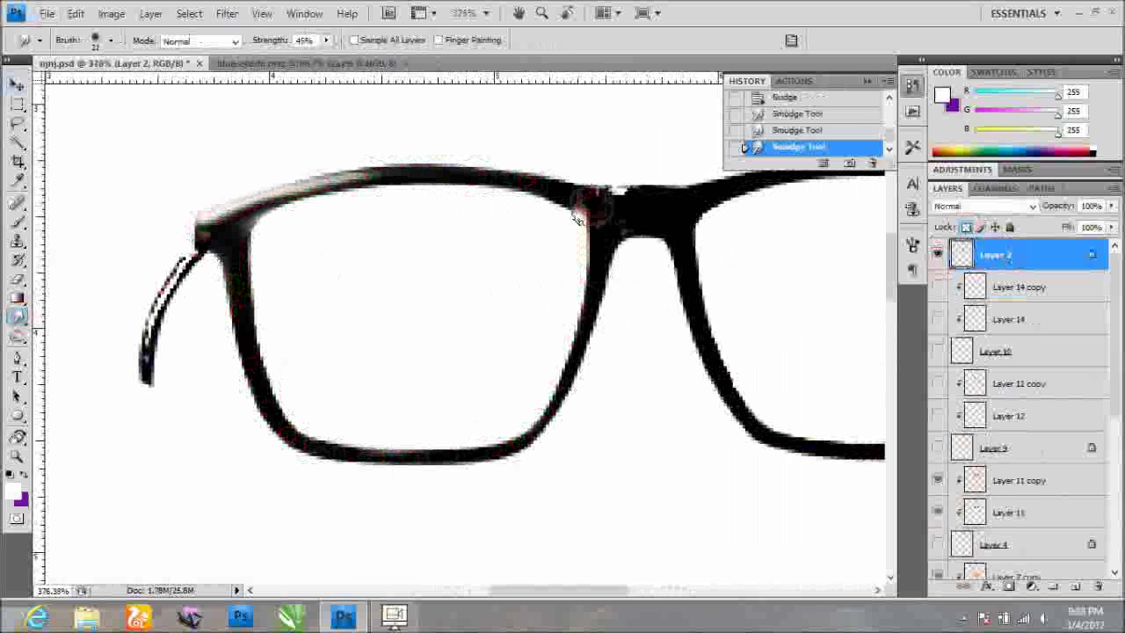
left_click_drag(496, 180, 343, 172)
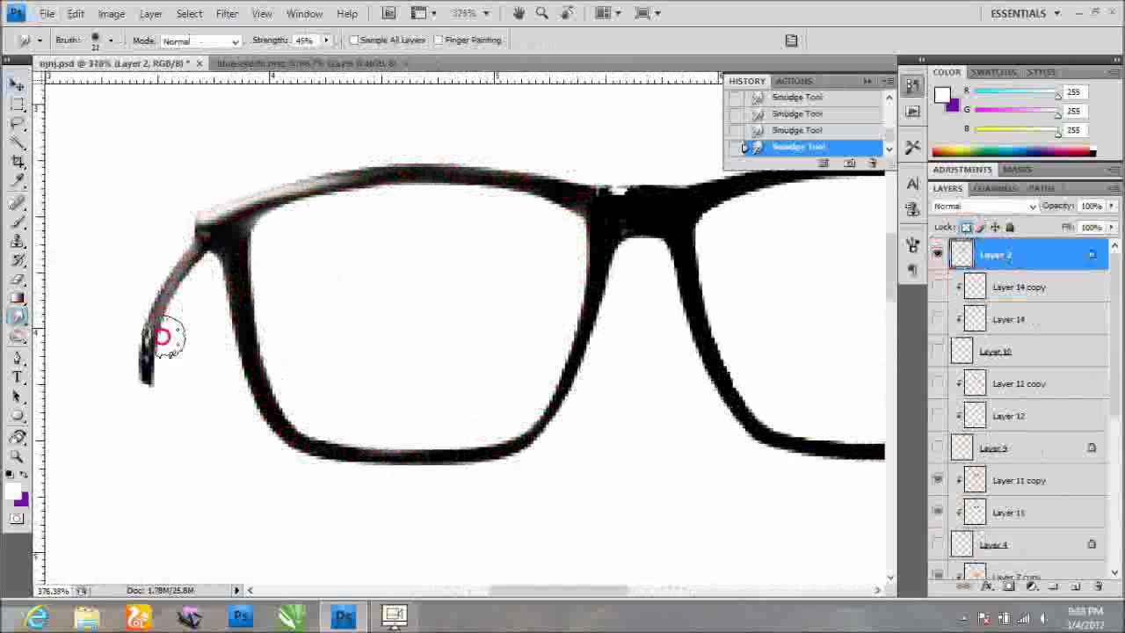
scroll(359, 277, "up", 4)
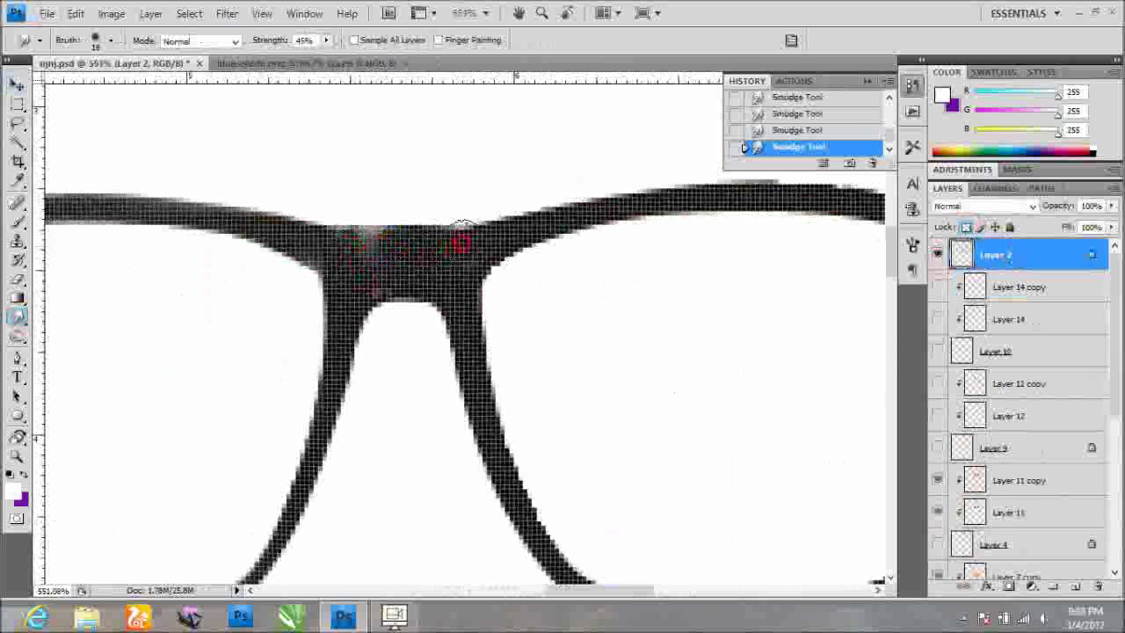
scroll(461, 241, "down", 3)
mouse_move(664, 483)
left_mouse_down()
mouse_move(733, 377)
mouse_move(755, 266)
left_mouse_up()
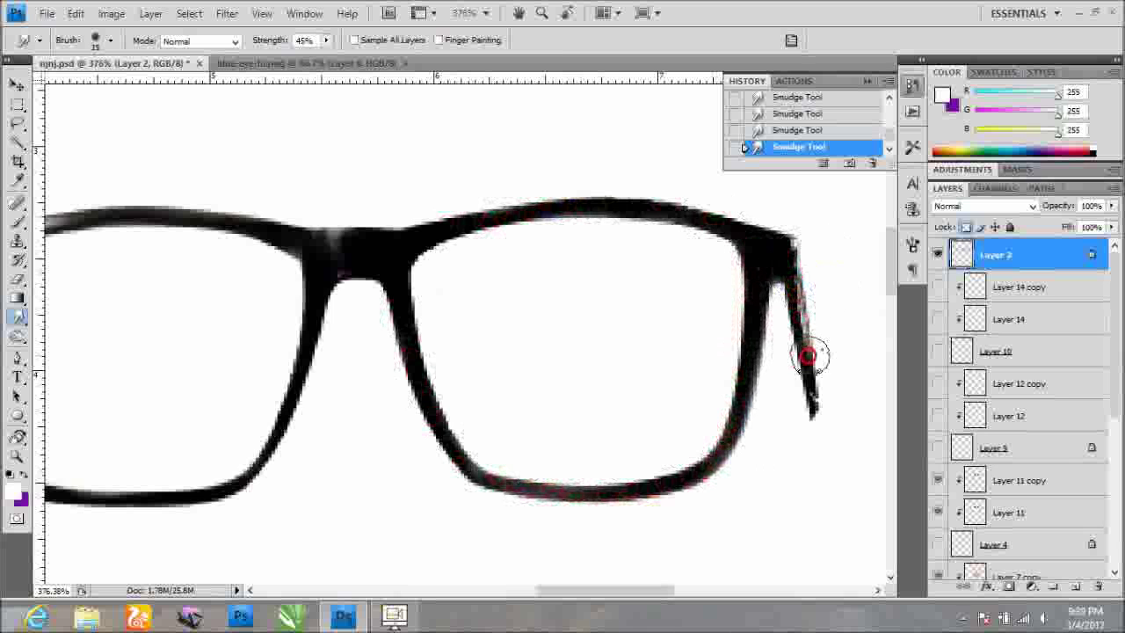
scroll(565, 492, "down", 2)
scroll(281, 308, "up", 3)
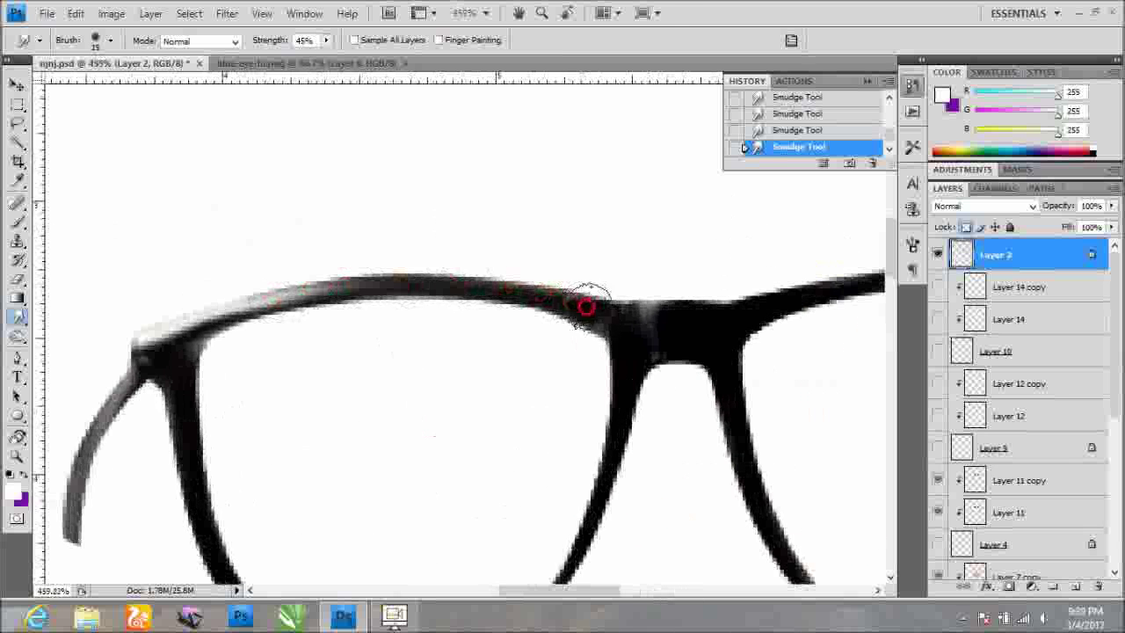
scroll(646, 355, "down", 3)
Paint black over the frame on a new clipped layer set to Color blend mode.
left_click(1075, 587)
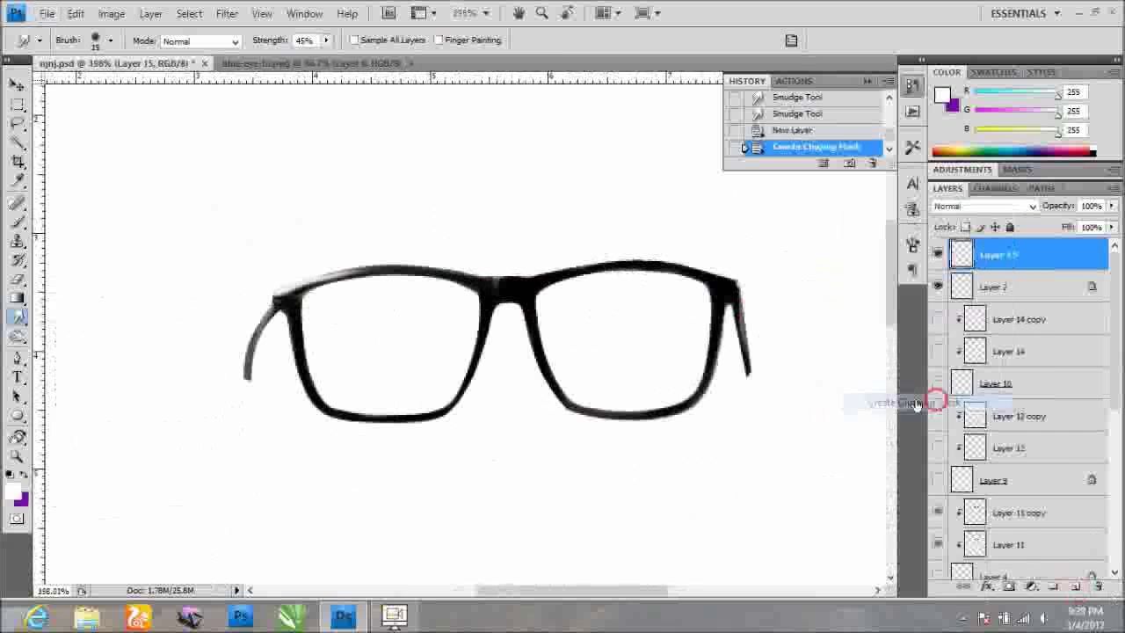
key("ctrl+alt+g")
left_click(13, 490)
left_click(1085, 83)
key("b")
left_click_drag(393, 255, 703, 360)
left_click(984, 205)
left_click(958, 600)
Duplicate the black layer as a clipped Soft Light copy.
key("ctrl+j")
key("ctrl+alt+g")
left_click(984, 205)
left_click(931, 421)
key("v")
key("ctrl+0")
Make the face layers visible again, briefly toggling the original photo layer on and off.
mouse_move(938, 497)
left_mouse_down()
mouse_move(939, 566)
mouse_move(962, 526)
left_mouse_up()
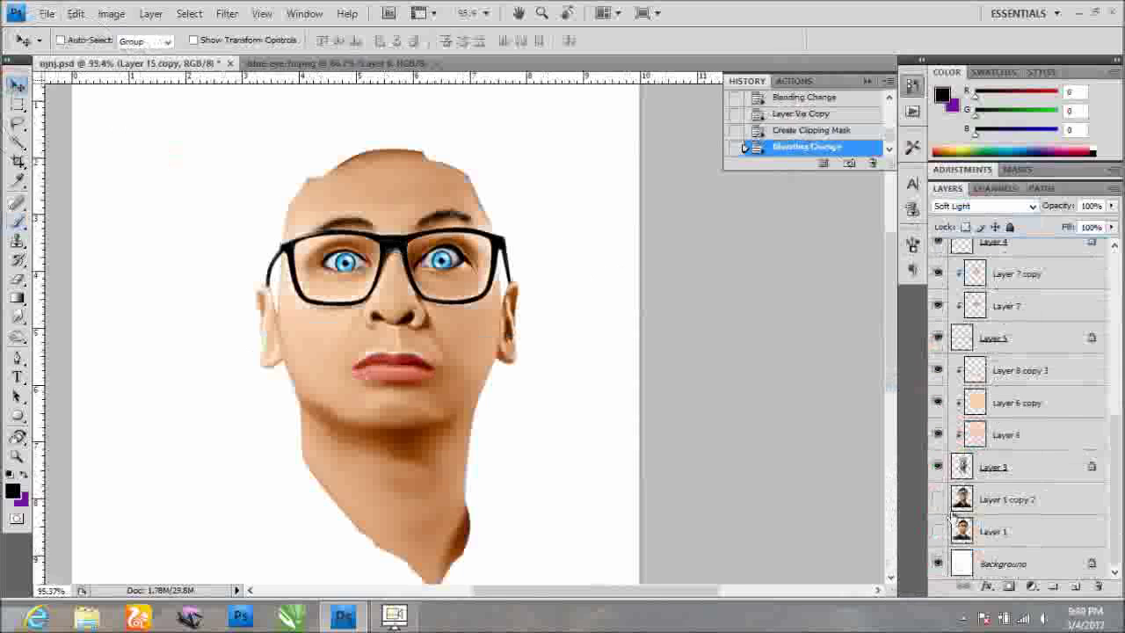
left_click(937, 499)
left_click(937, 499)
scroll(540, 316, "up", 6)
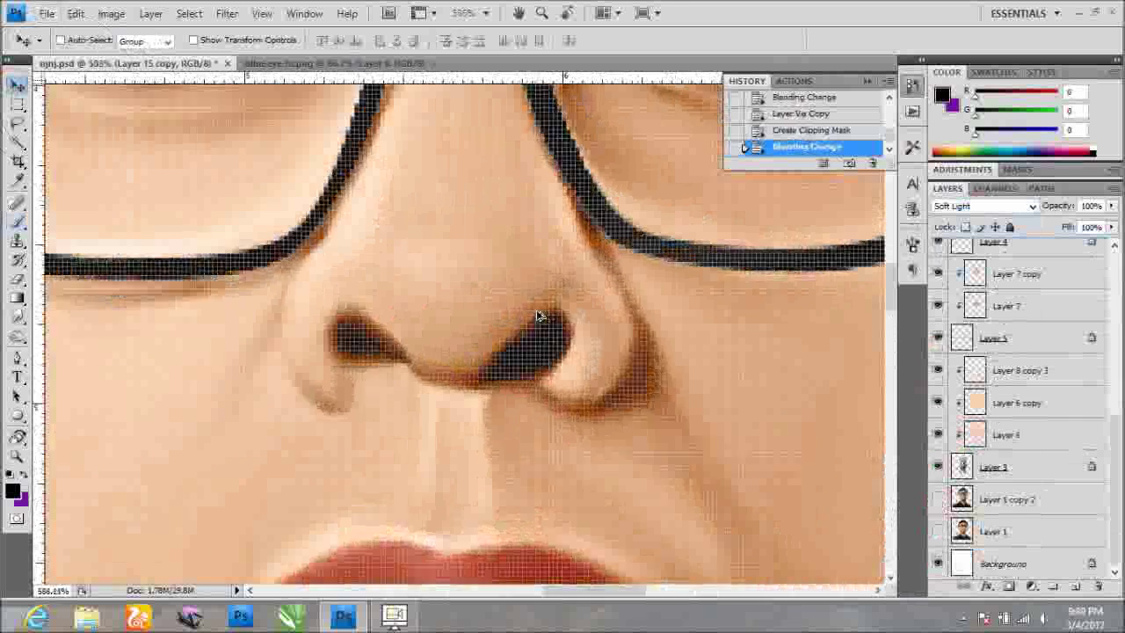
scroll(540, 317, "down", 1)
Smudge the nostril area and nose edge on Layer 3 to soften them.
key("r")
left_click(996, 467)
mouse_move(562, 361)
left_mouse_down()
mouse_move(536, 316)
mouse_move(523, 316)
left_mouse_up()
left_click_drag(576, 273, 569, 250)
left_click_drag(552, 202, 567, 233)
scroll(531, 396, "down", 4)
scroll(527, 346, "up", 4)
scroll(527, 346, "down", 5)
Add a new layer clipped to Layer 3, set it to Overlay, and fill it via Edit > Fill.
left_click(1076, 586)
right_click(1045, 370)
left_click(939, 469)
left_click(984, 206)
left_click(951, 433)
left_click(940, 205)
left_click(947, 419)
left_click(75, 13)
left_click(88, 252)
left_click(639, 171)
Dodge highlights onto spots beside the nose and across the face.
key("o")
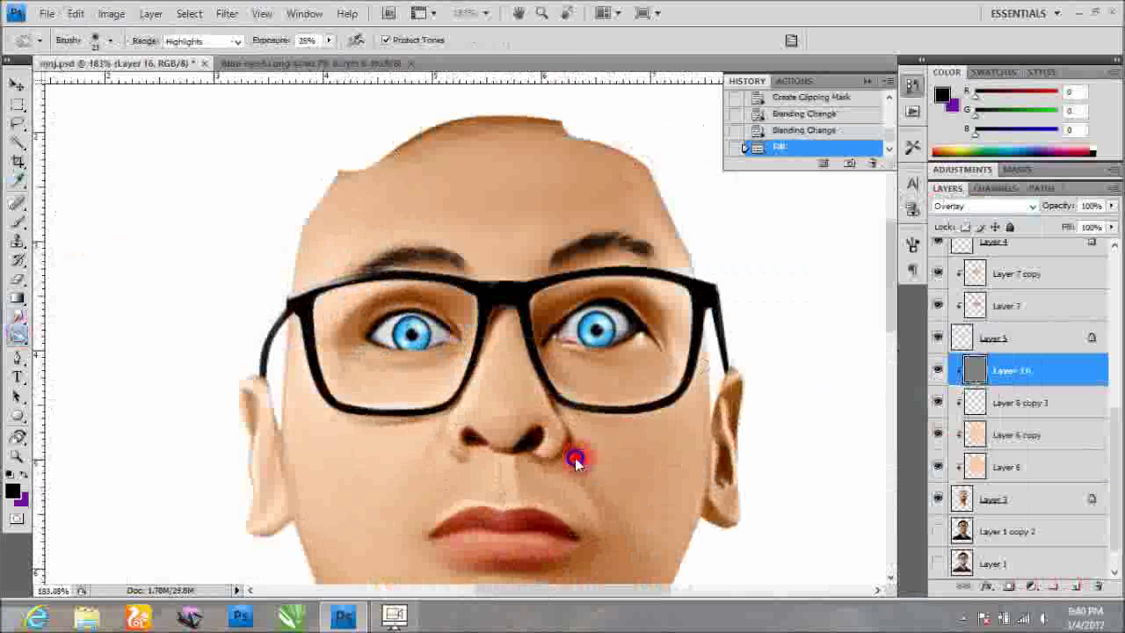
scroll(539, 392, "up", 3)
scroll(603, 464, "up", 3)
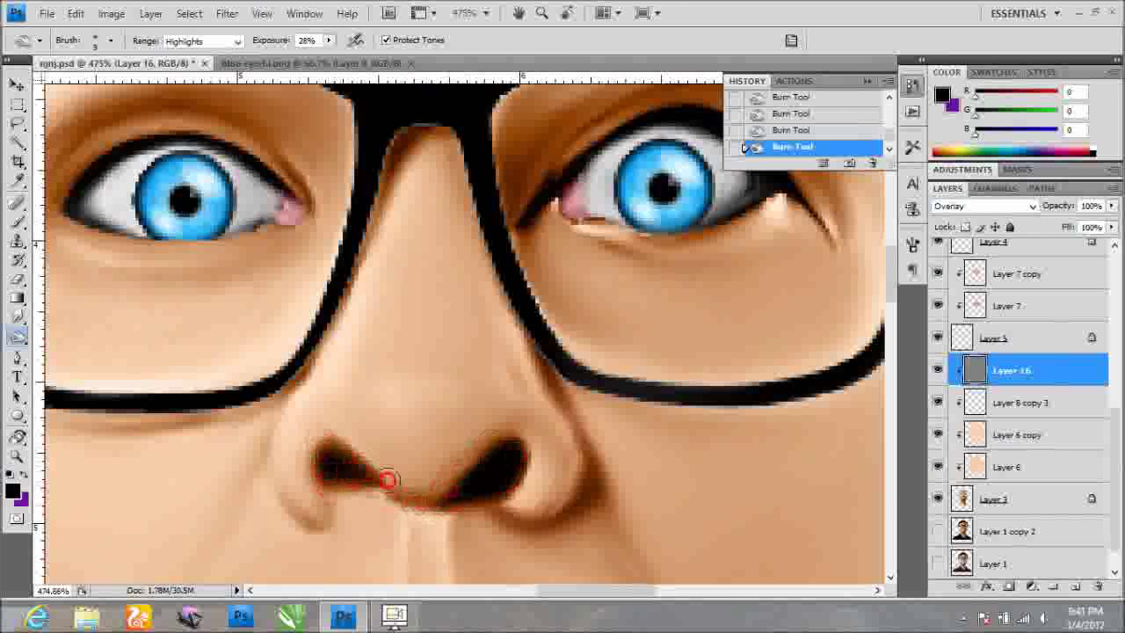
scroll(266, 470, "down", 3)
scroll(513, 495, "up", 2)
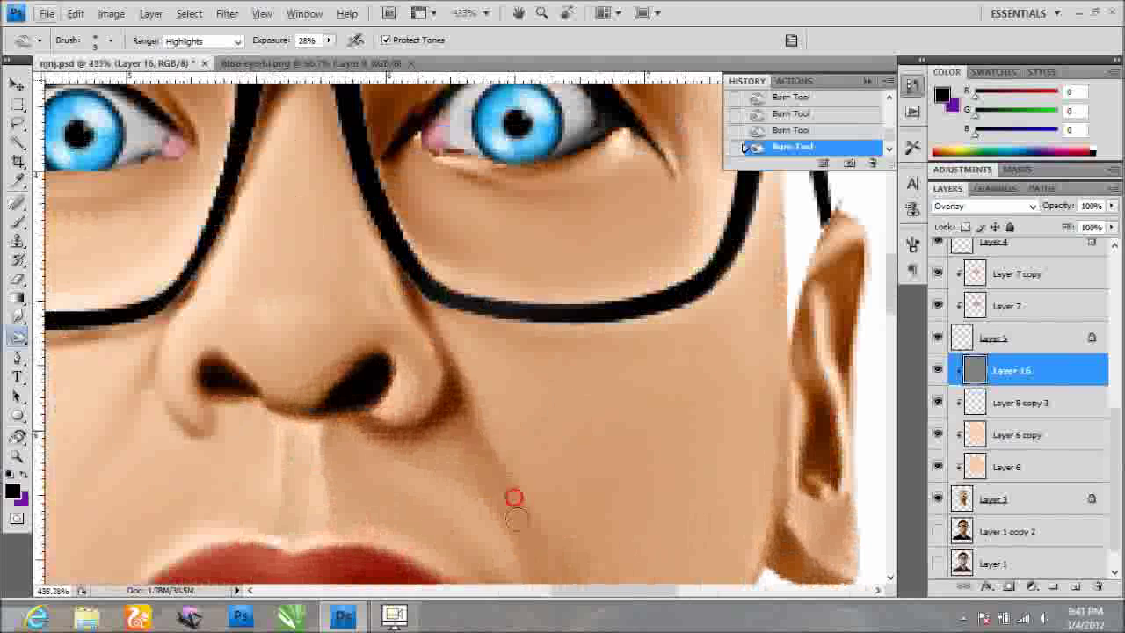
scroll(514, 459, "down", 1)
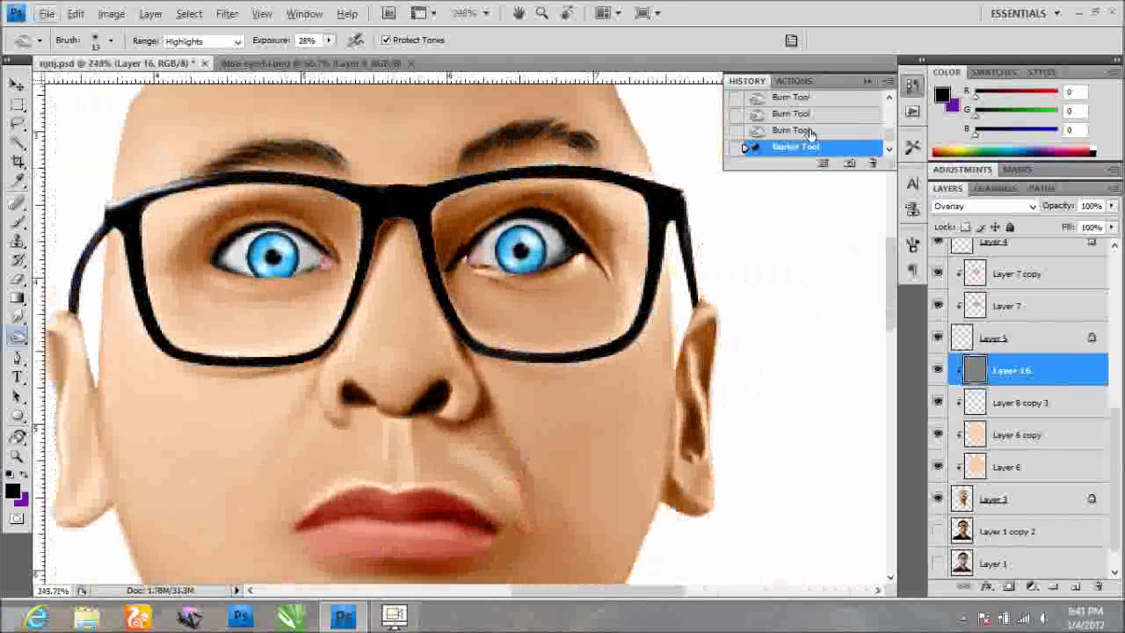
scroll(378, 439, "up", 3)
left_click(395, 484)
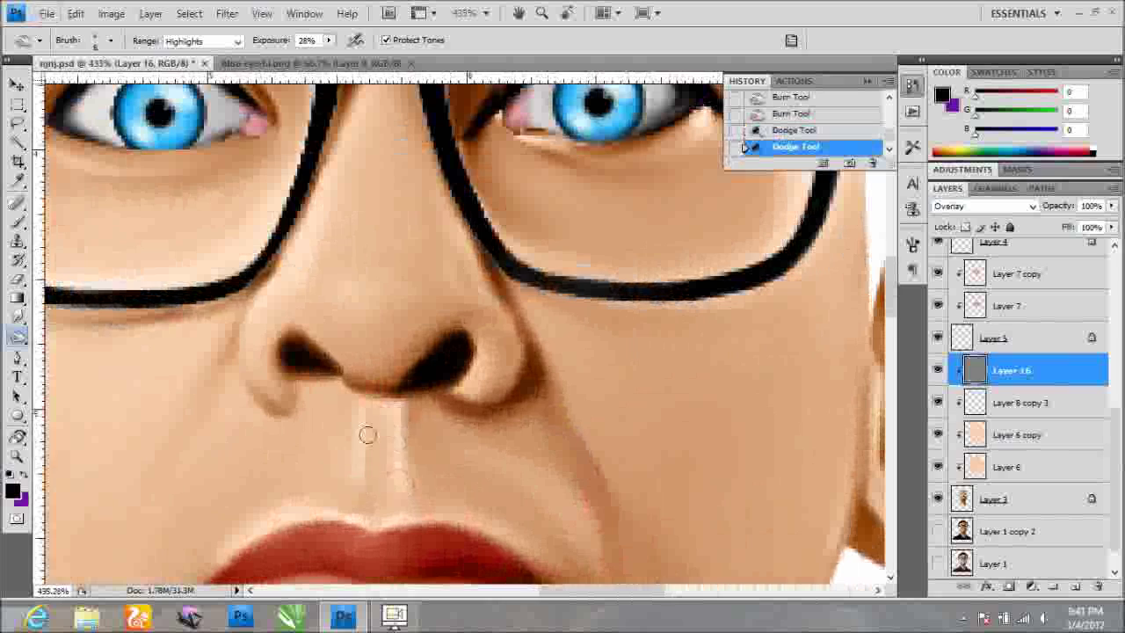
scroll(366, 369, "up", 2)
left_click(313, 417)
scroll(354, 396, "down", 1)
scroll(366, 388, "down", 2)
left_click(366, 482)
scroll(366, 482, "down", 3)
scroll(537, 458, "up", 3)
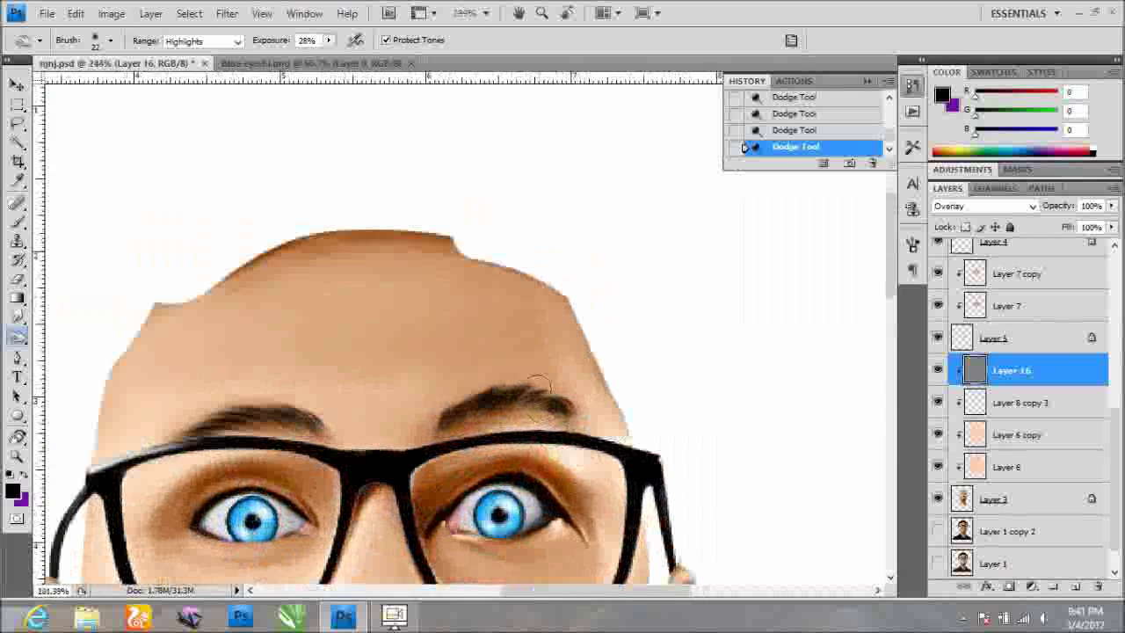
scroll(541, 420, "down", 3)
scroll(603, 395, "up", 3)
scroll(542, 445, "up", 3)
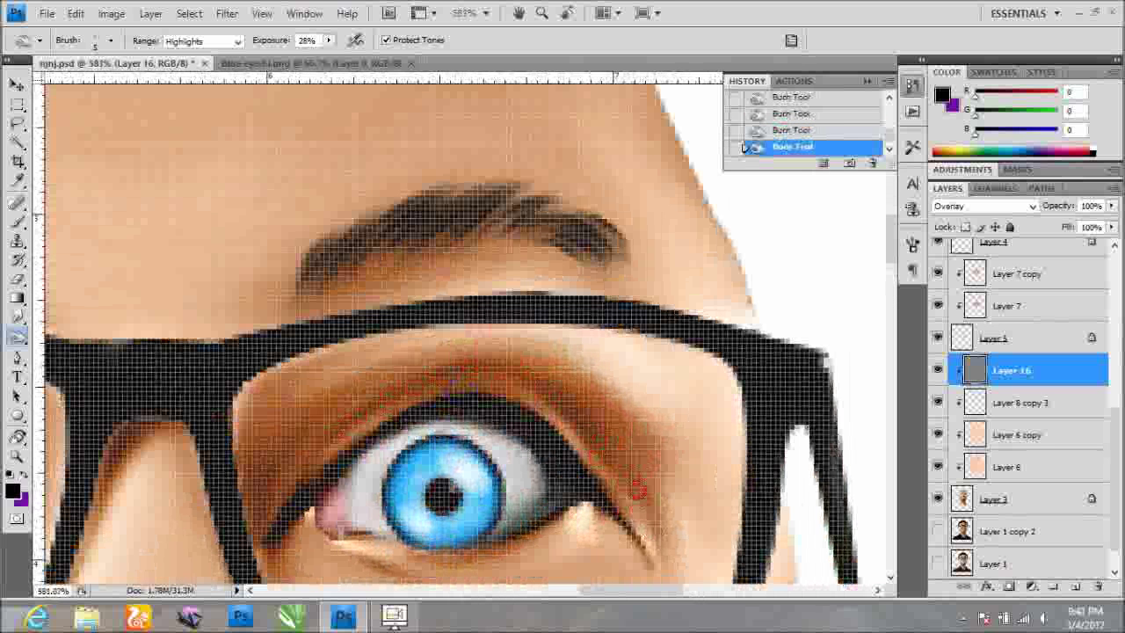
scroll(626, 479, "up", 2)
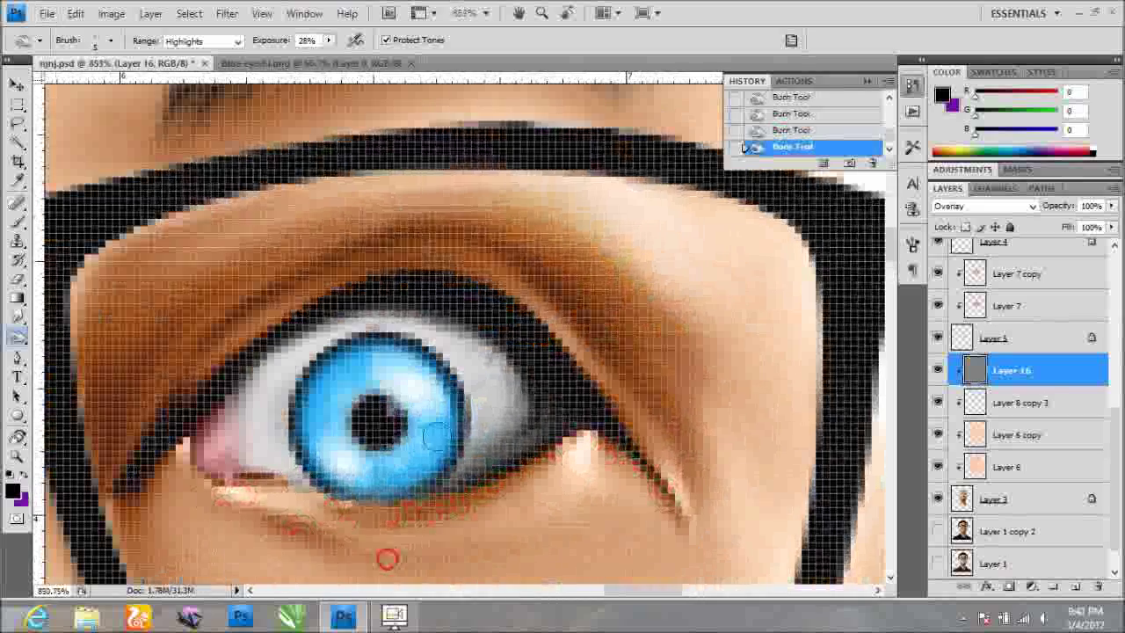
scroll(447, 494, "down", 2)
scroll(377, 466, "down", 3)
scroll(557, 452, "up", 5)
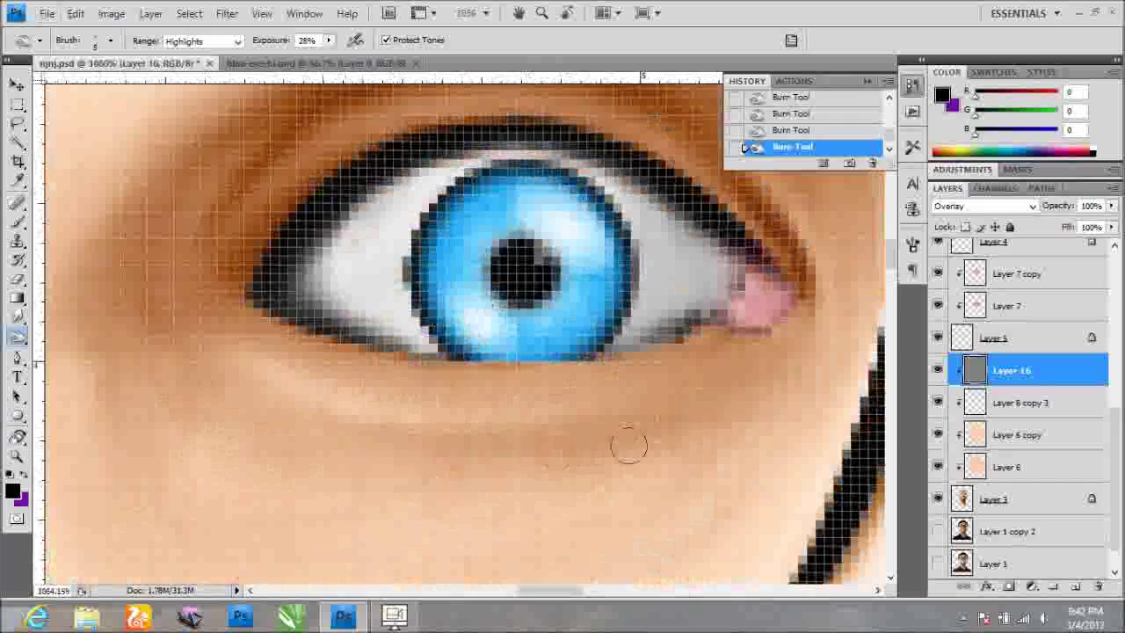
scroll(474, 455, "down", 1)
scroll(397, 459, "up", 1)
Lighten the skin below the eye and darken the shadow around the eye.
left_click_drag(396, 459, 296, 512)
scroll(296, 513, "up", 3)
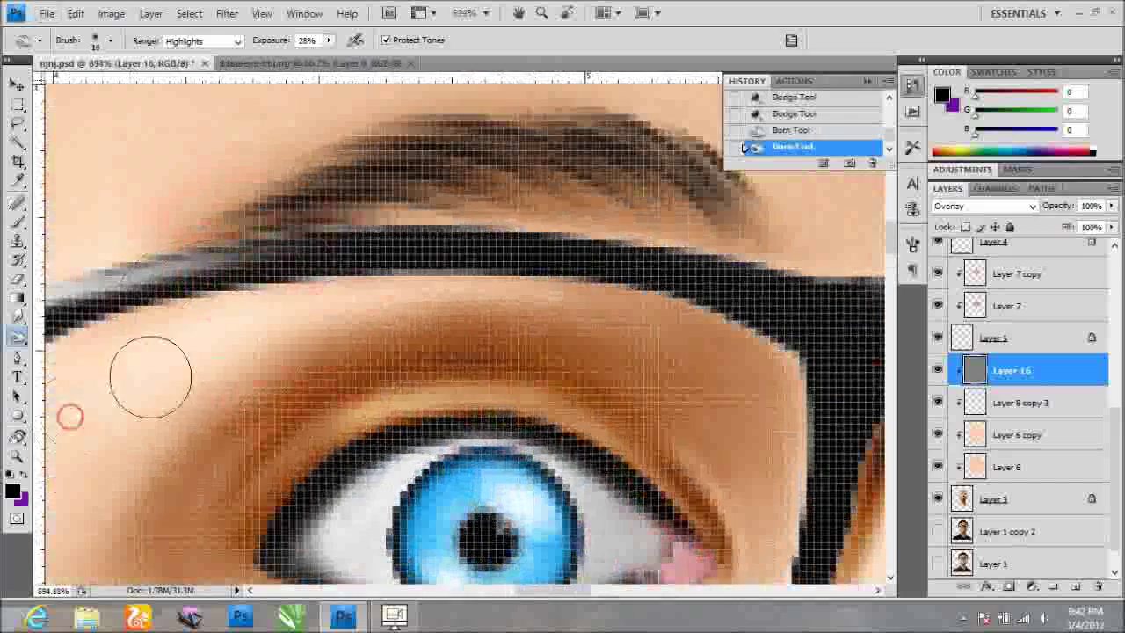
scroll(71, 414, "down", 6)
scroll(151, 182, "down", 3)
scroll(447, 289, "up", 5)
left_click_drag(509, 246, 417, 319)
scroll(547, 329, "down", 3)
scroll(494, 463, "down", 3)
scroll(594, 414, "up", 1)
scroll(594, 414, "up", 4)
scroll(521, 369, "down", 3)
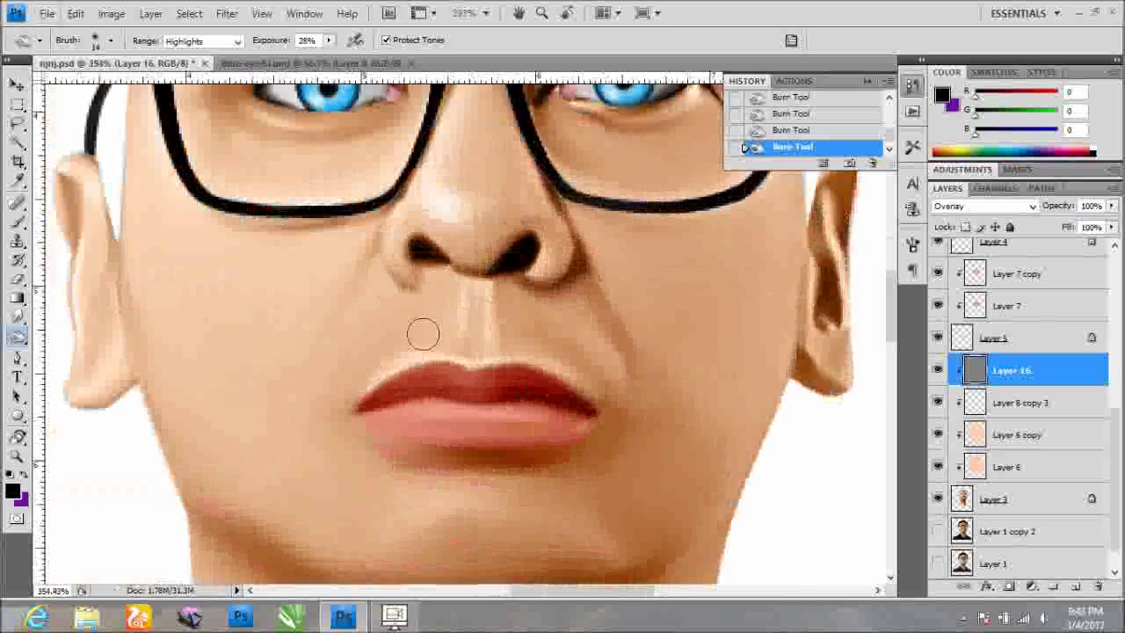
scroll(362, 257, "up", 2)
scroll(374, 249, "down", 3)
scroll(325, 419, "up", 3)
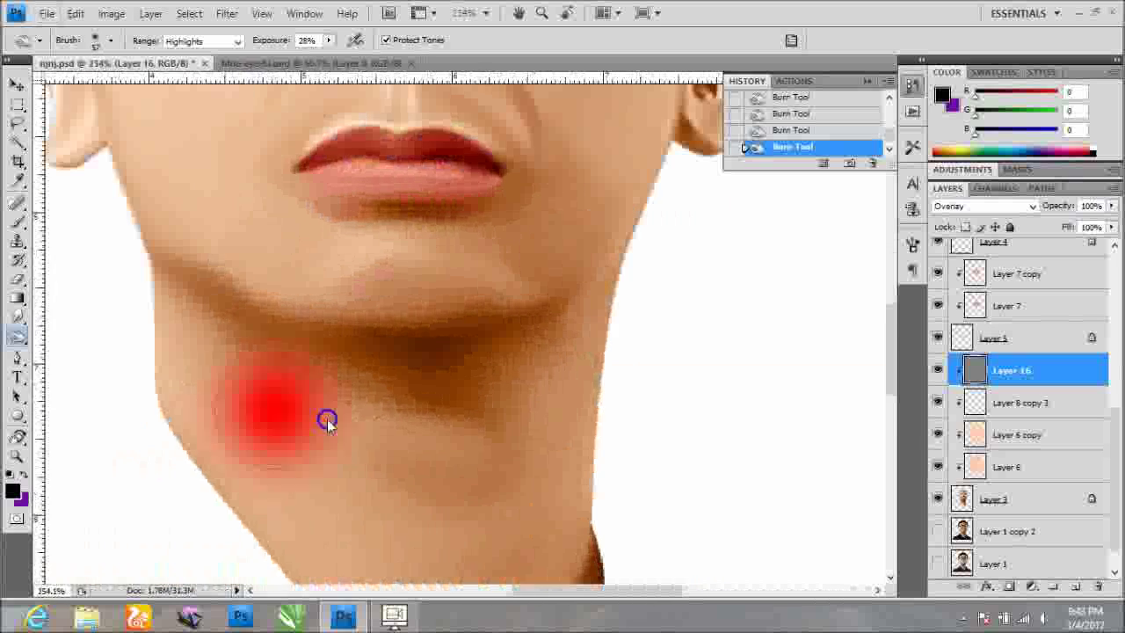
scroll(325, 419, "up", 1)
Darken the neck side and nostril; lighten under the right eye and the ear edge at brush size 10.
left_click_drag(219, 432, 206, 391)
scroll(206, 391, "down", 3)
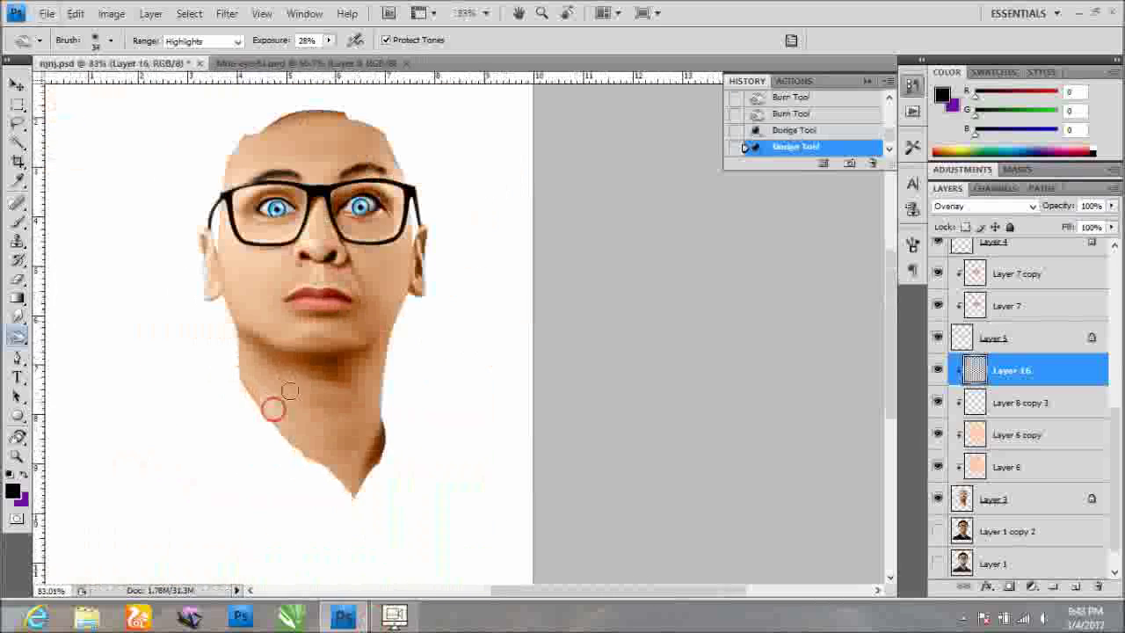
scroll(290, 391, "up", 3)
scroll(519, 387, "up", 3)
left_click_drag(510, 493, 544, 497)
scroll(520, 470, "down", 1)
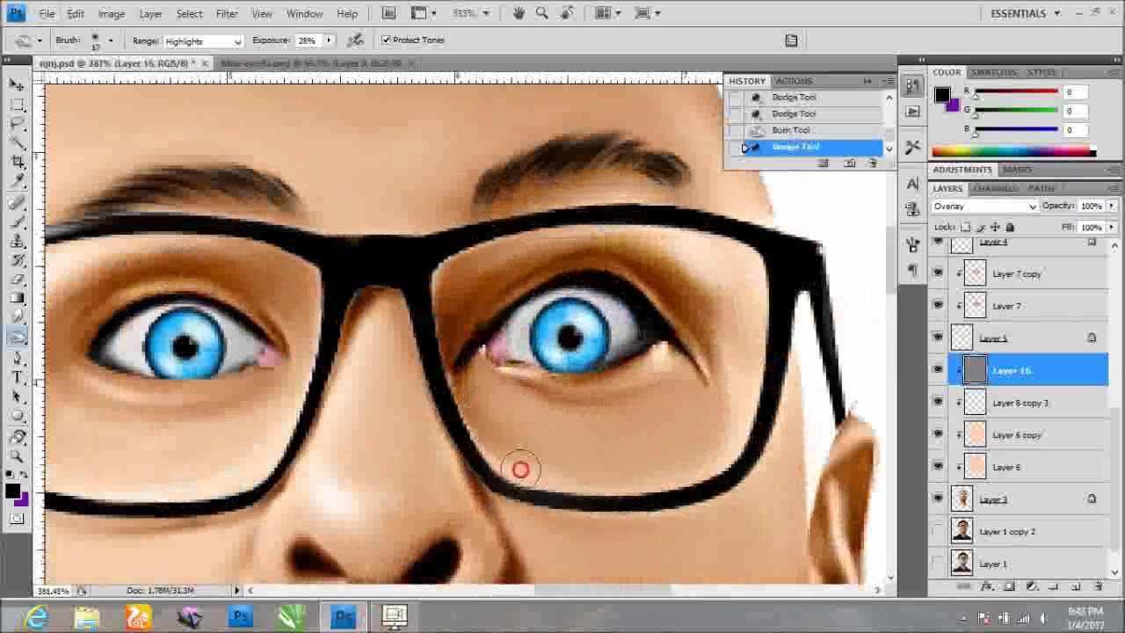
scroll(308, 368, "down", 1)
key("bracketleft")
left_click_drag(671, 442, 661, 474)
scroll(704, 379, "down", 2)
scroll(344, 416, "up", 2)
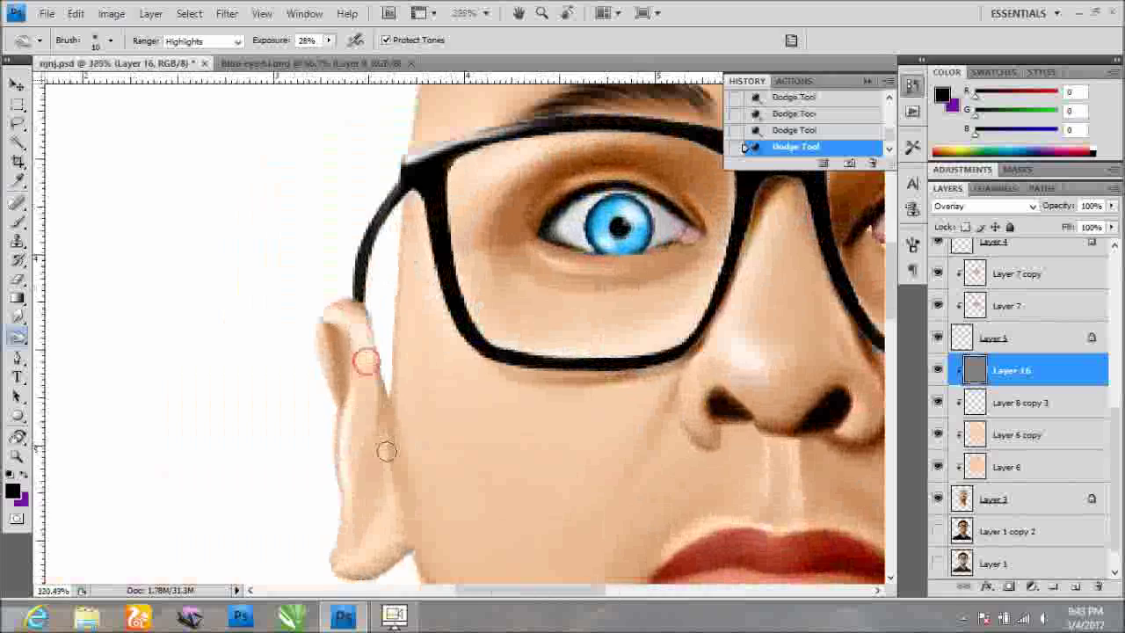
scroll(387, 451, "down", 2)
scroll(441, 405, "up", 2)
scroll(647, 478, "down", 1)
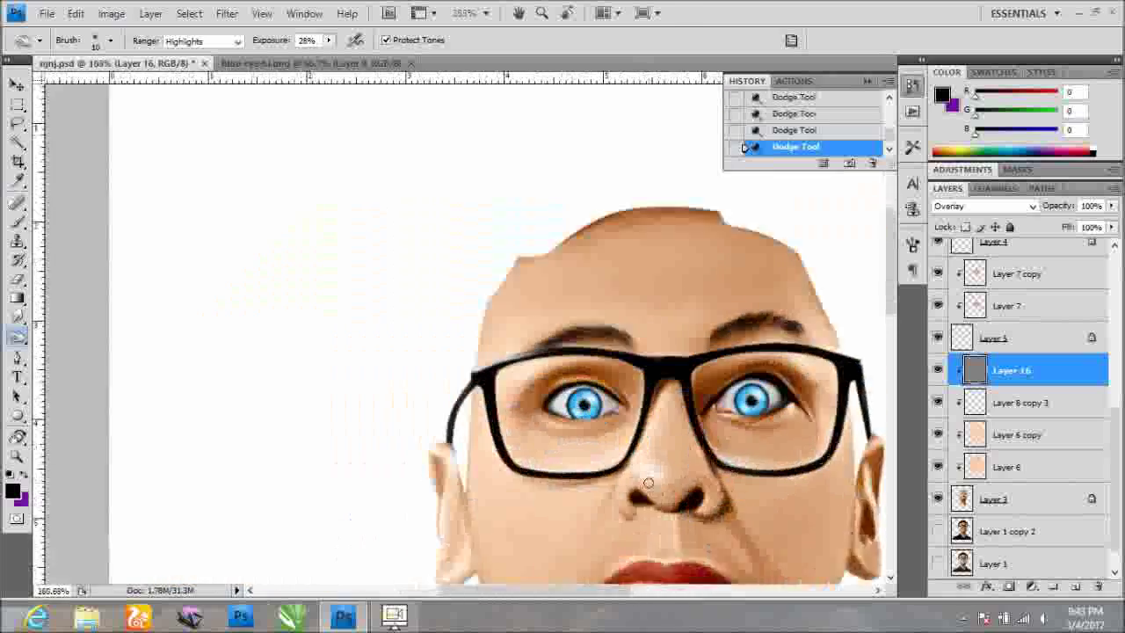
scroll(633, 413, "up", 1)
scroll(620, 340, "up", 1)
scroll(621, 339, "down", 5)
scroll(654, 386, "up", 3)
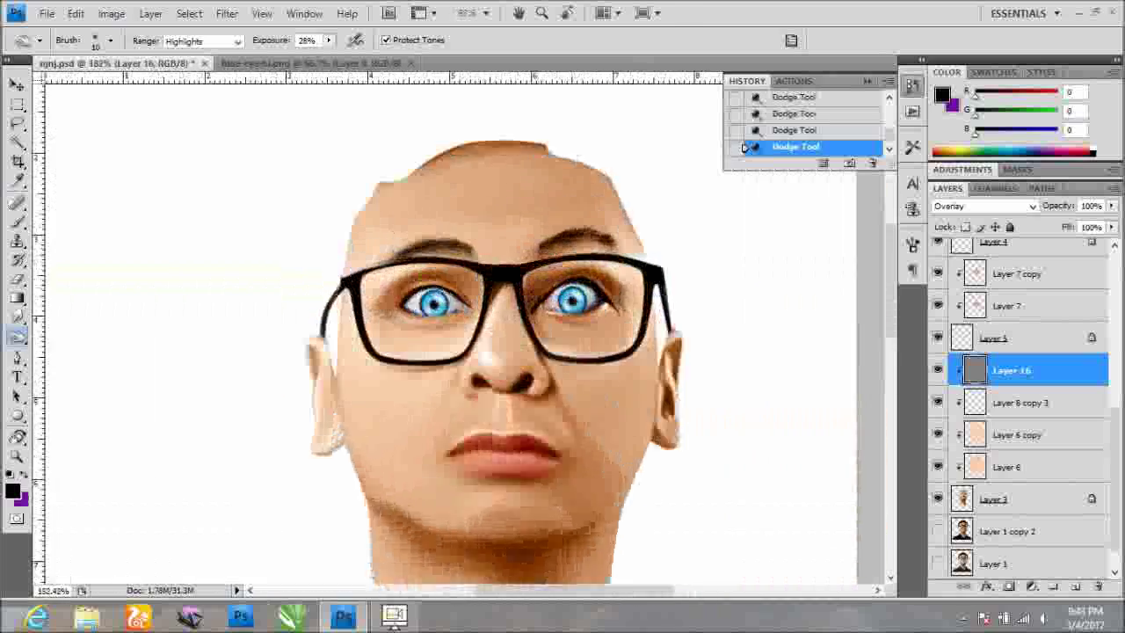
scroll(471, 428, "up", 2)
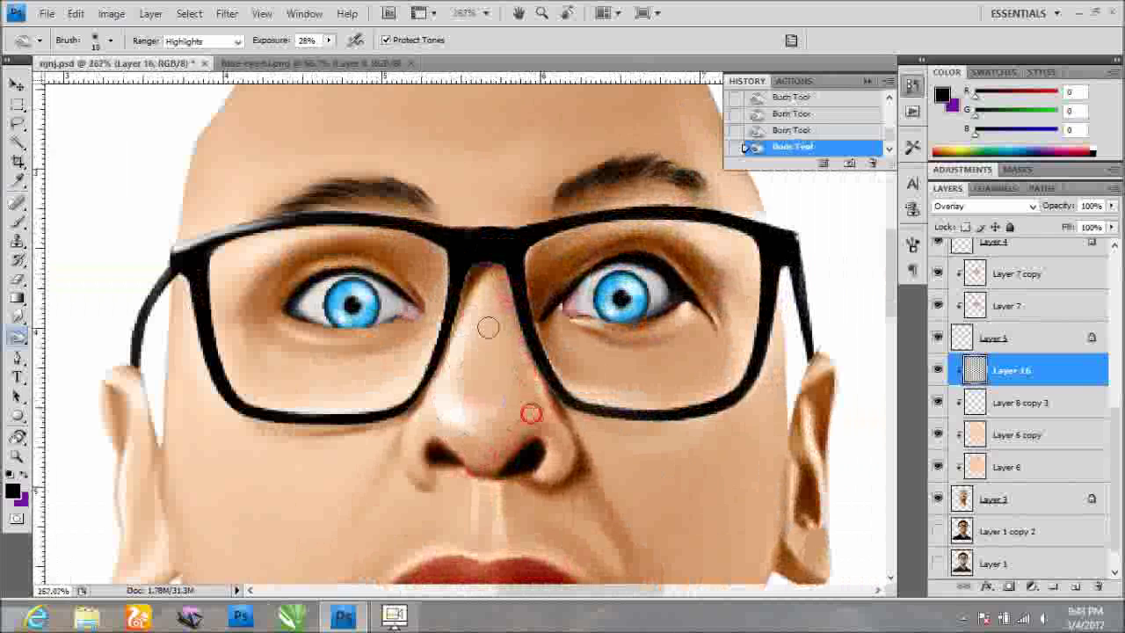
left_click_drag(420, 417, 475, 457)
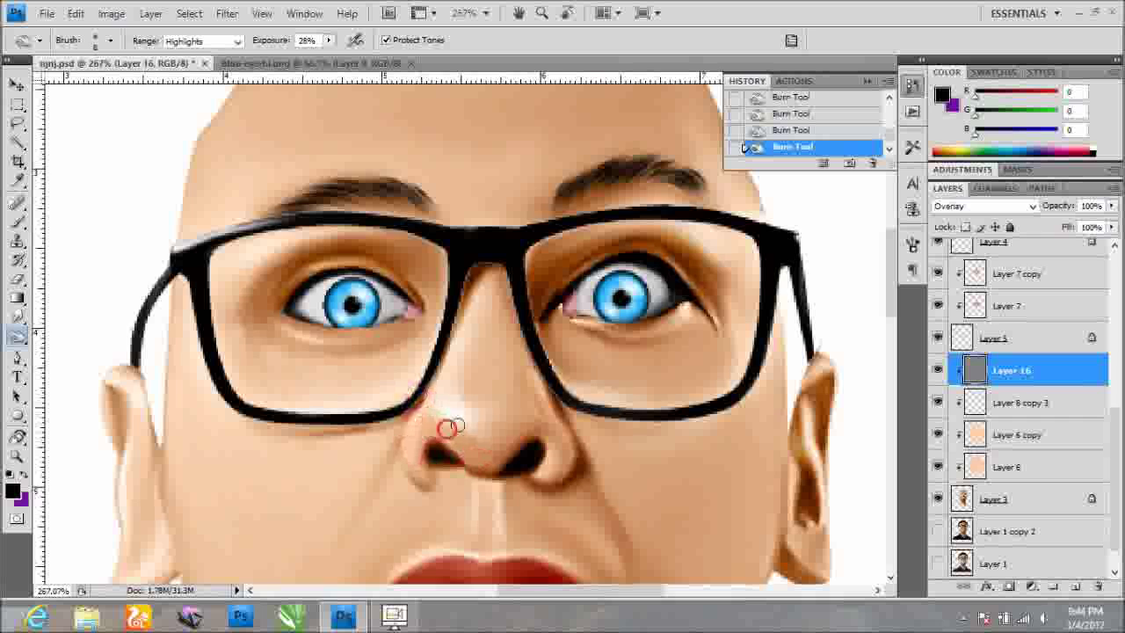
scroll(517, 441, "down", 4)
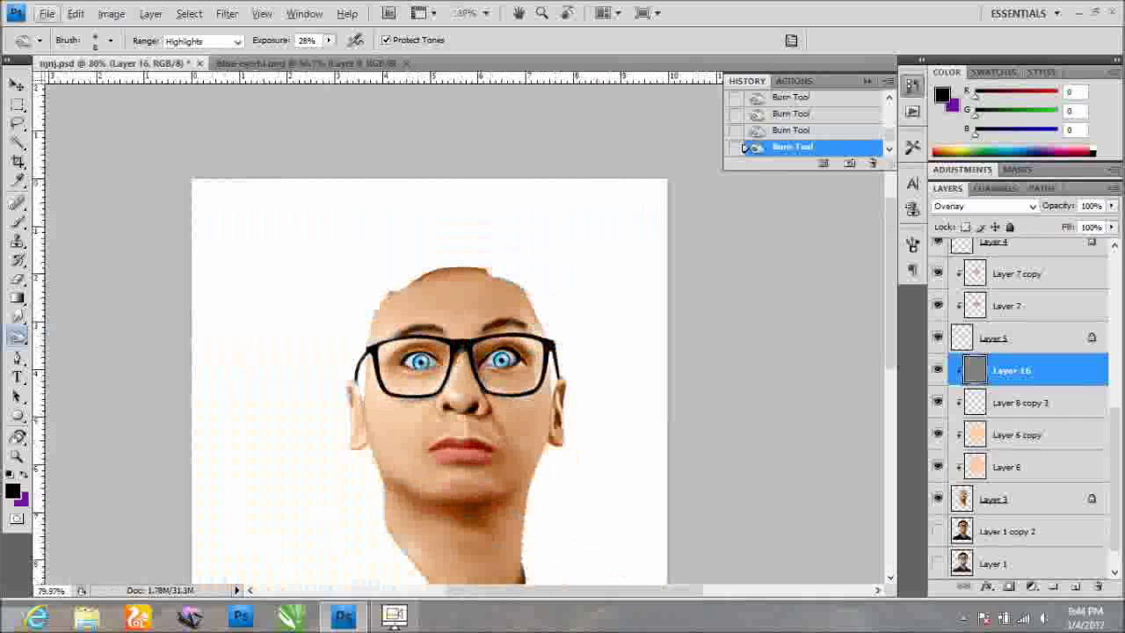
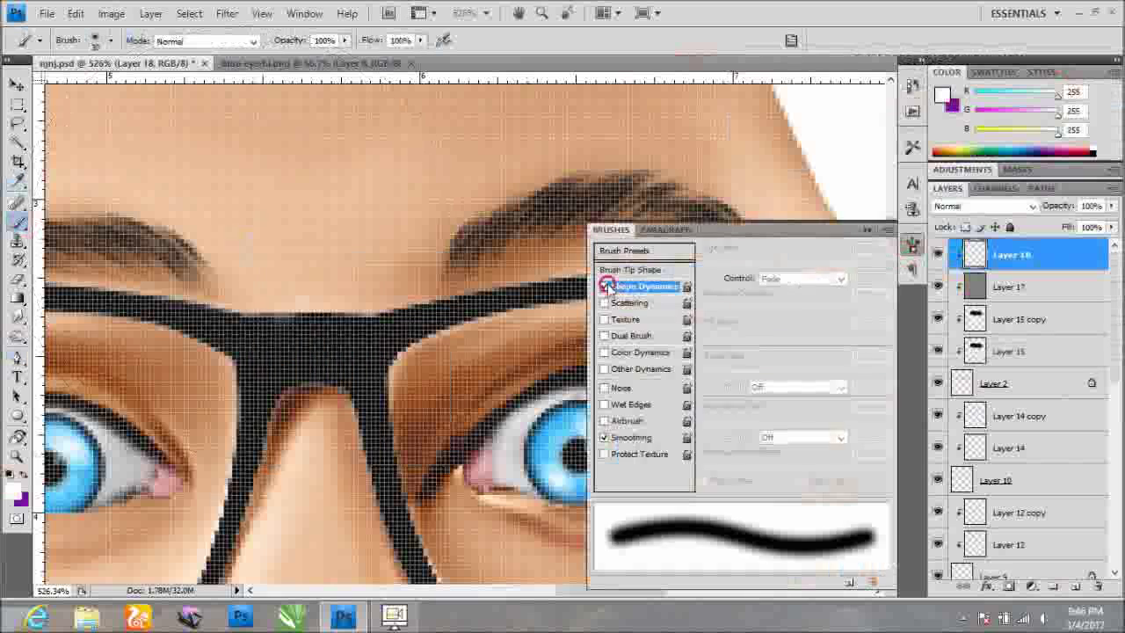
Set the brush Size Fade to 50 and stroke the first two glasses frame paths with tapered white.
type("50")
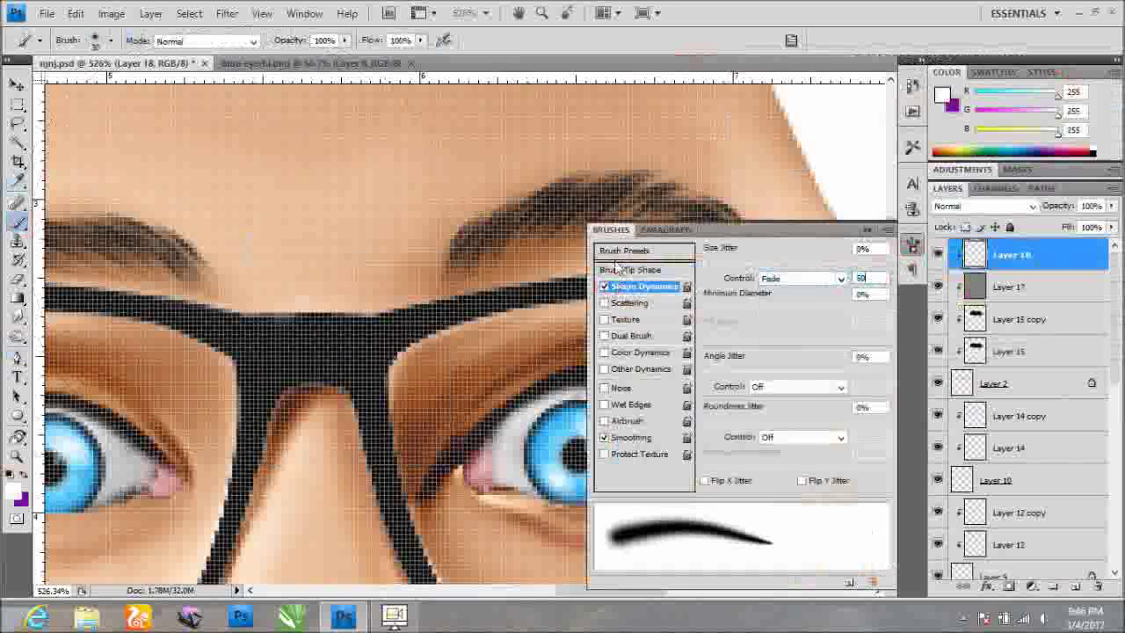
key("Return")
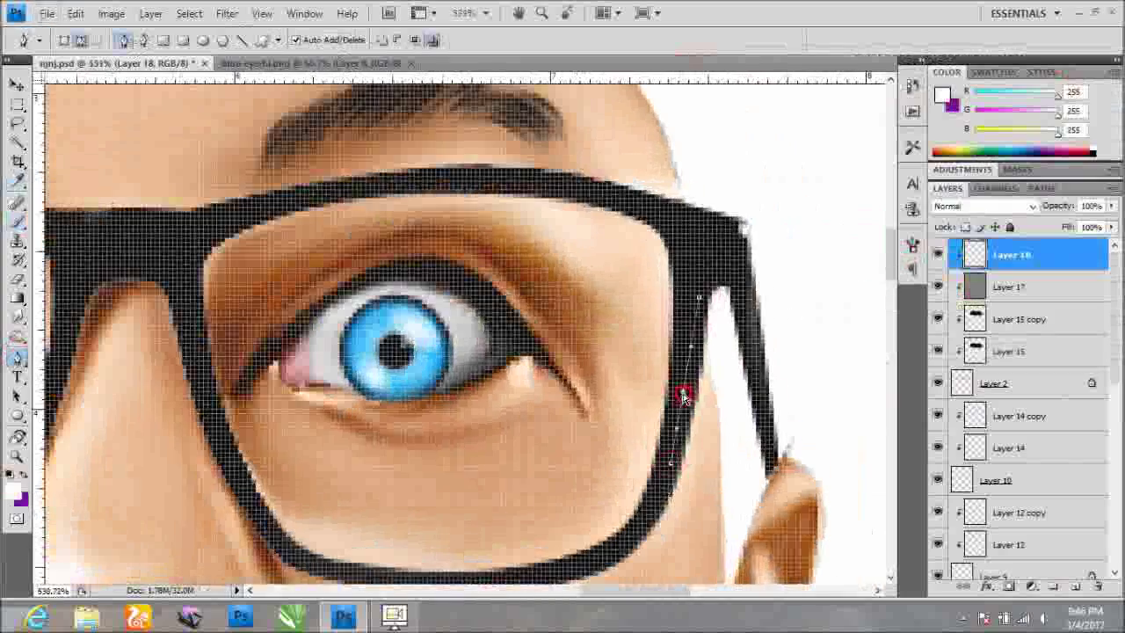
right_click(684, 395)
left_click(723, 516)
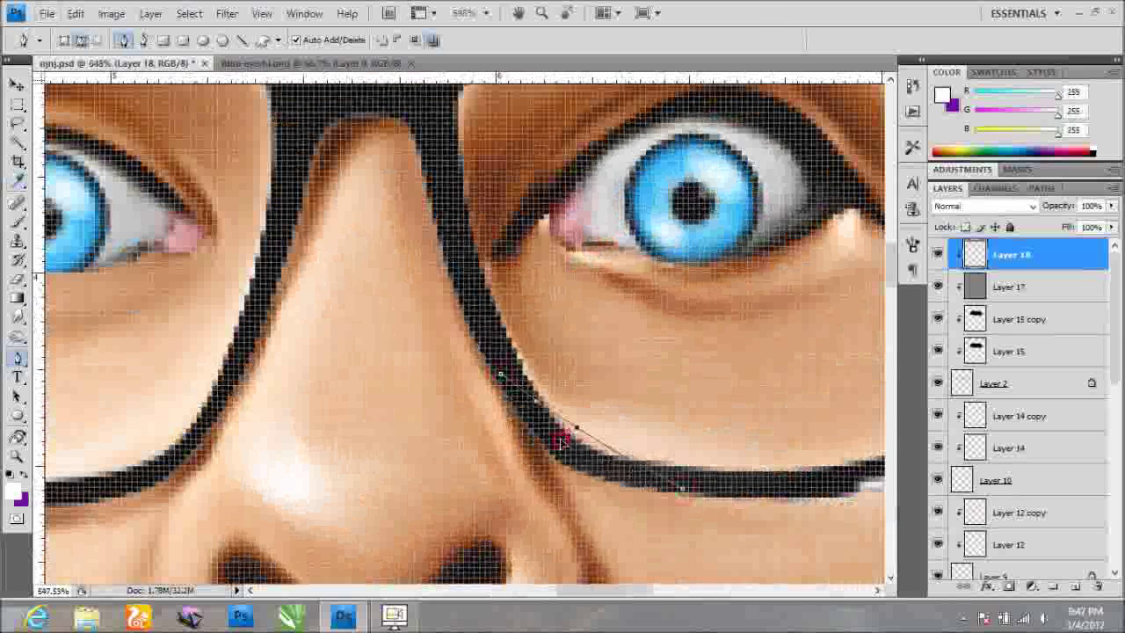
right_click(561, 440)
left_click(615, 432)
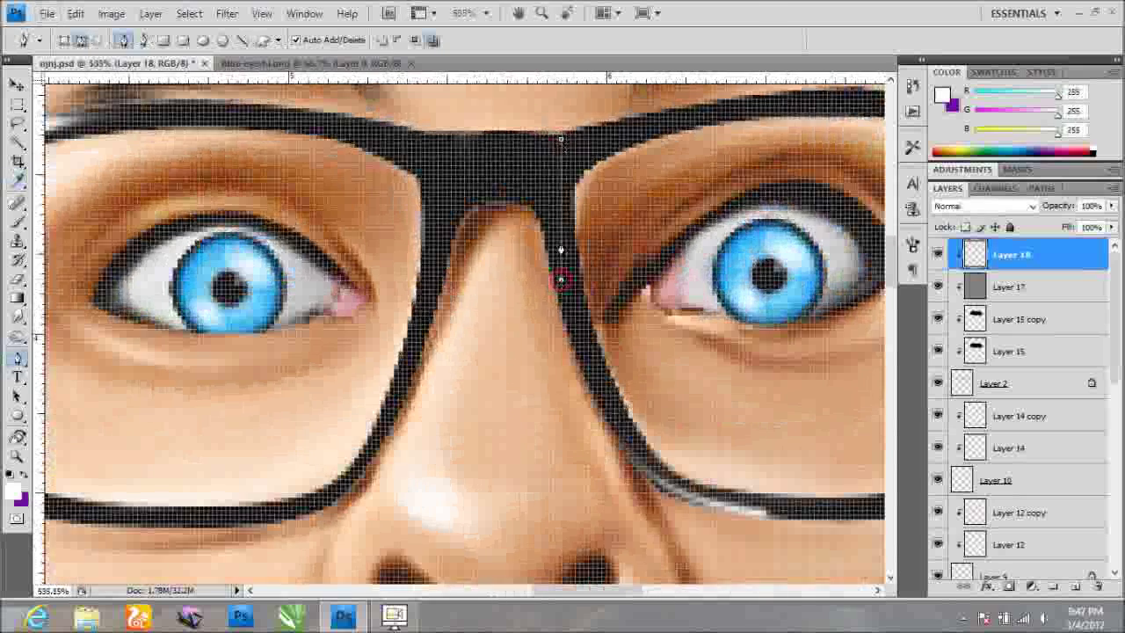
Stroke the upper frame path and the bridge path with pressure-tapered white highlights.
right_click(557, 213)
left_click(603, 341)
left_click(665, 214)
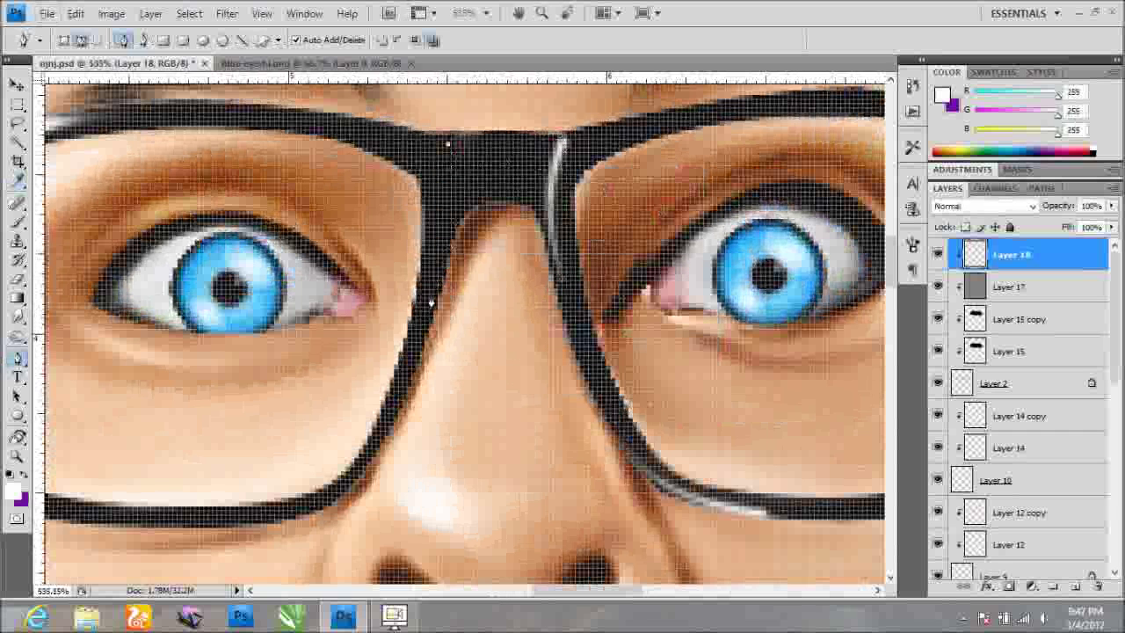
right_click(441, 224)
left_click(487, 353)
left_click(665, 205)
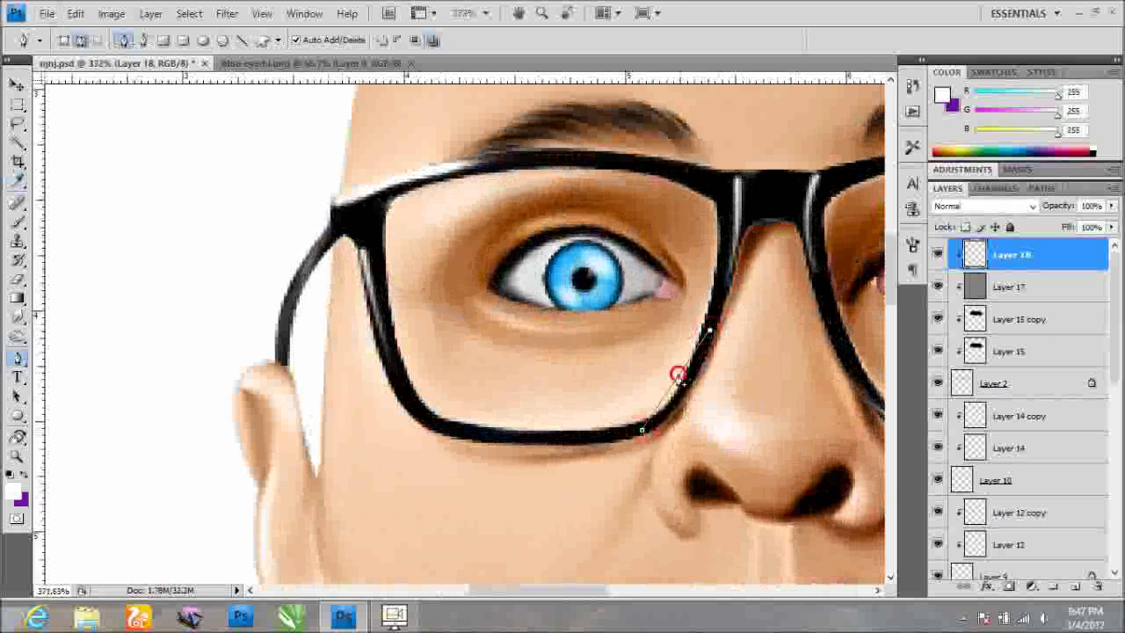
Stroke the remaining rim paths with thin white highlight lines.
right_click(686, 345)
left_click(703, 462)
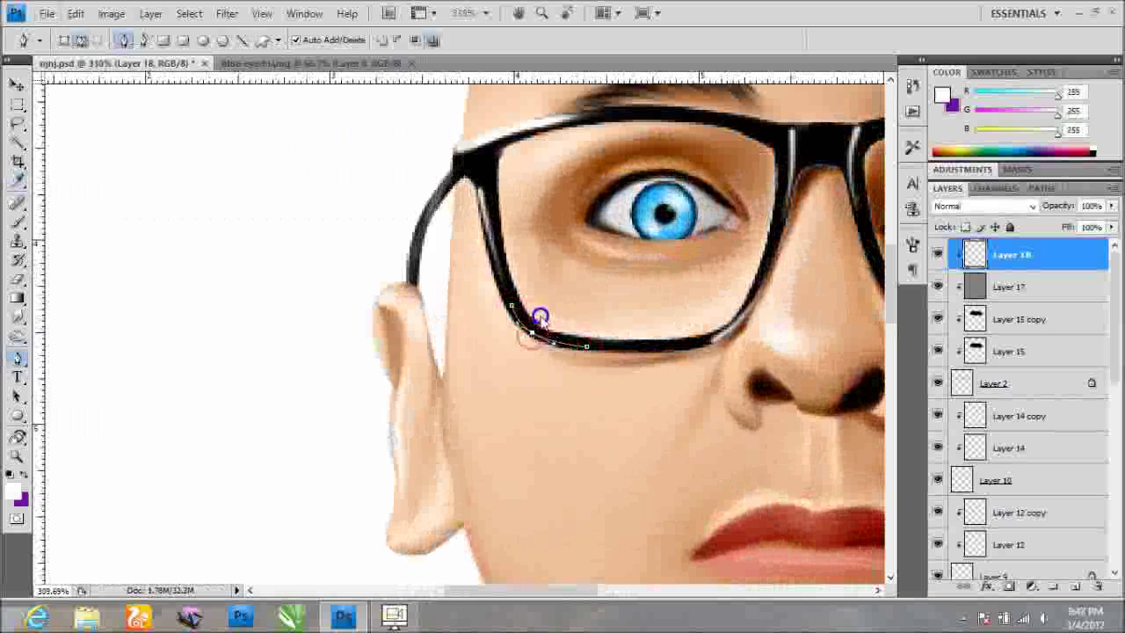
right_click(540, 316)
left_click(562, 432)
left_click(659, 206)
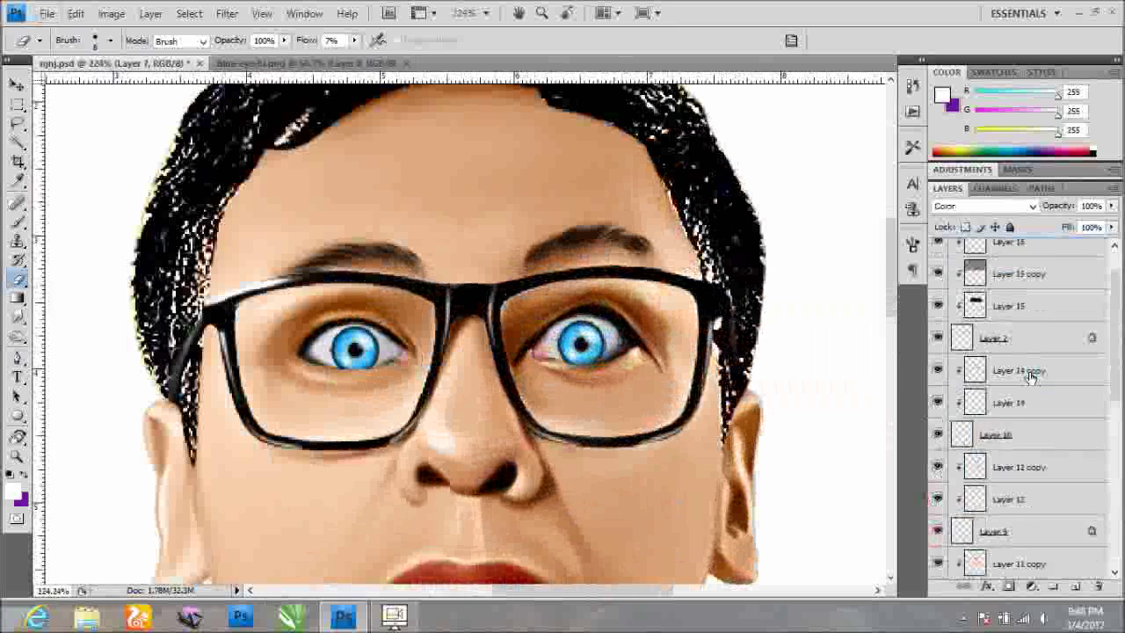
Select Layer 12 and change its saturation with Hue/Saturation.
left_click(17, 84)
right_click(470, 103)
left_click(466, 104)
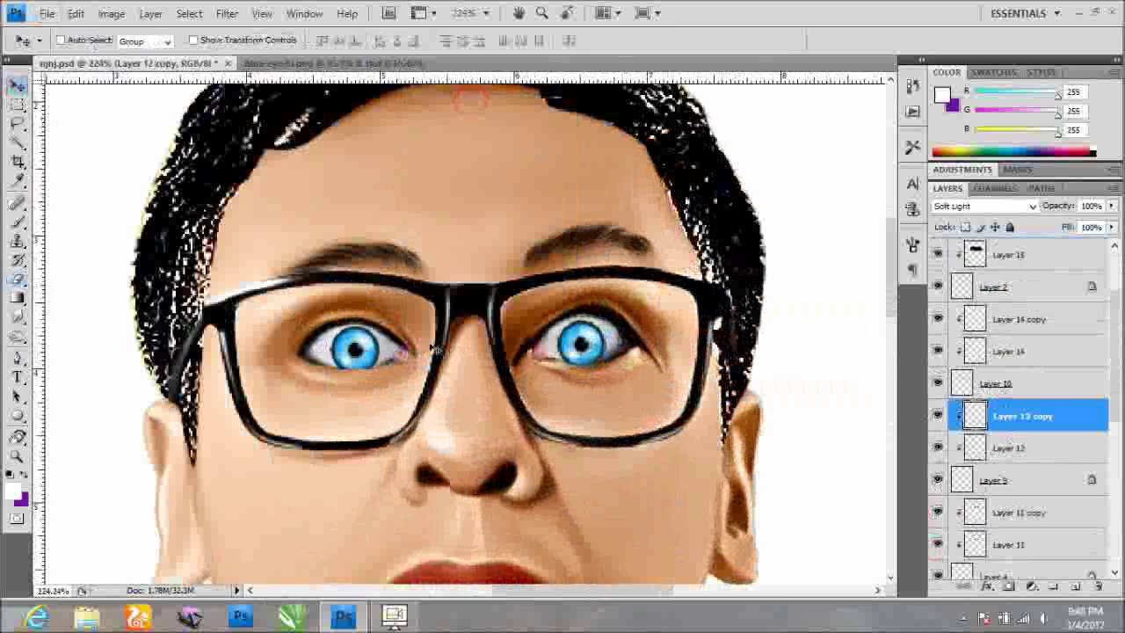
left_click(1019, 480)
left_click(1019, 448)
key("ctrl+u")
left_click_drag(850, 250, 877, 255)
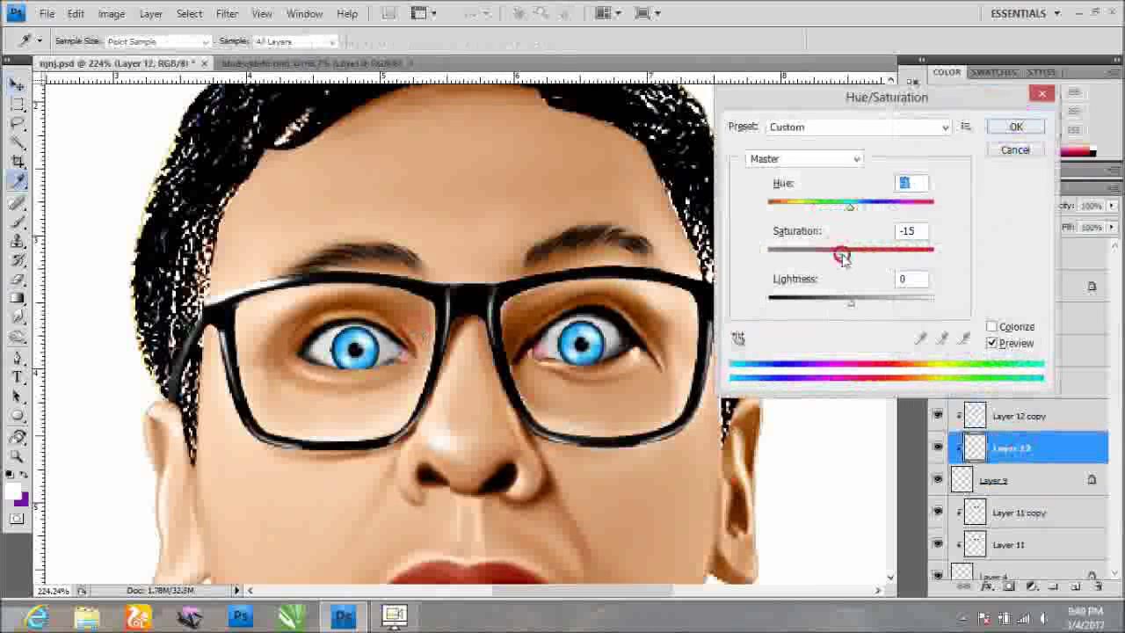
left_click(1015, 127)
Select Layer 1 copy 2 and begin a pen path at the hairline.
key("ctrl+0")
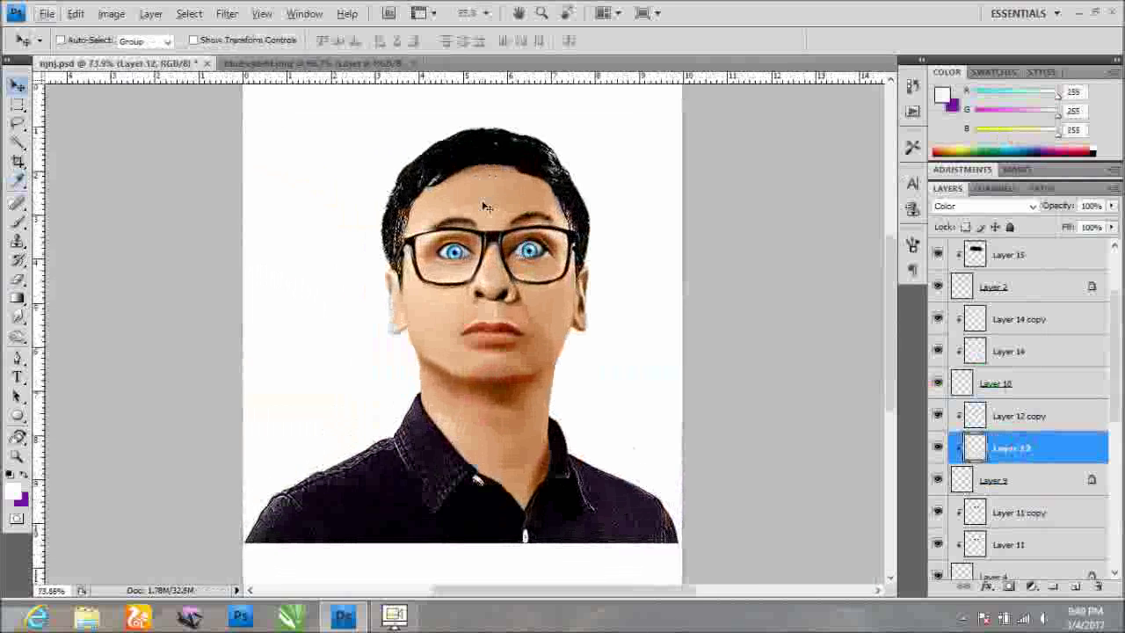
scroll(939, 498, "down", 5)
left_click(1011, 498)
scroll(357, 437, "up", 3)
key("p")
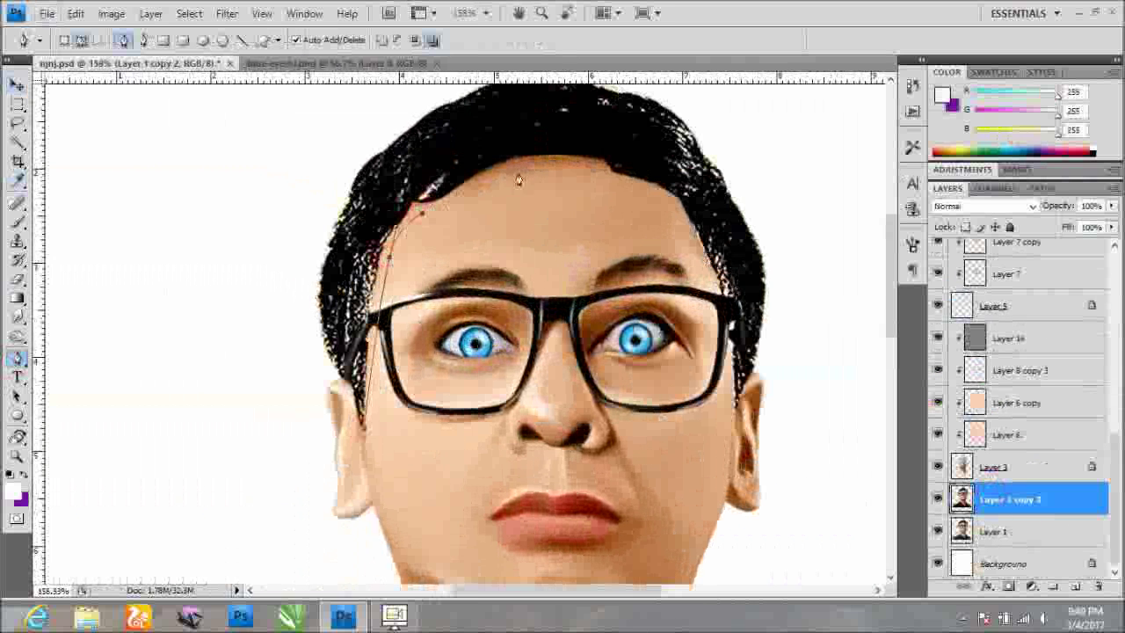
left_click(626, 186)
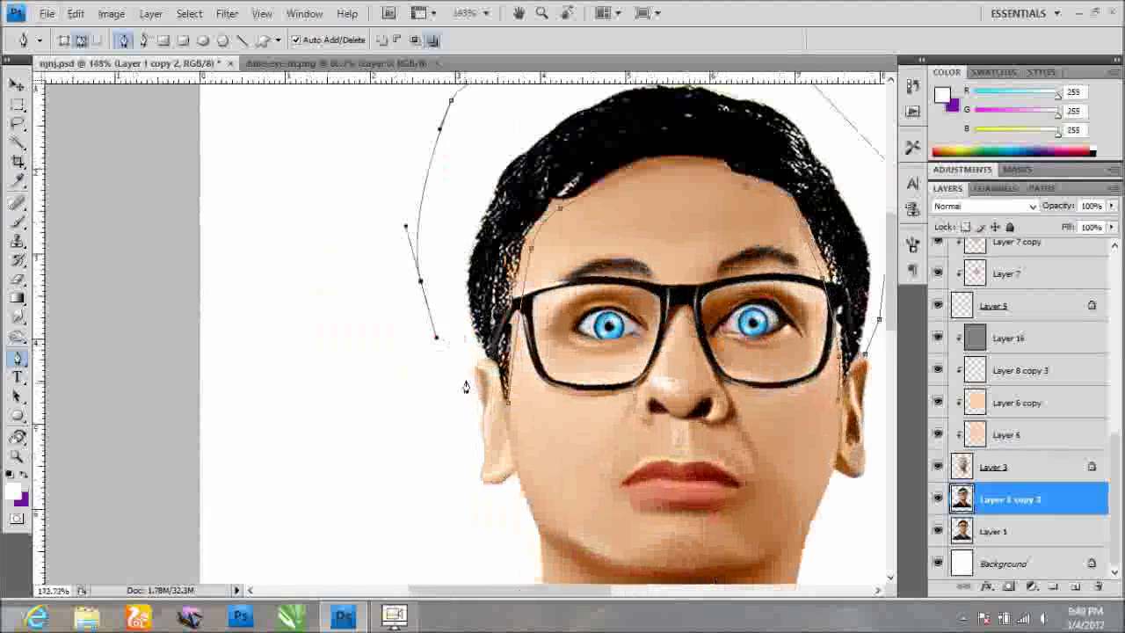
Close the hair path, turn it into a selection, and copy it to Layer 19 with transparency locked.
scroll(527, 420, "up", 2)
left_click(527, 420)
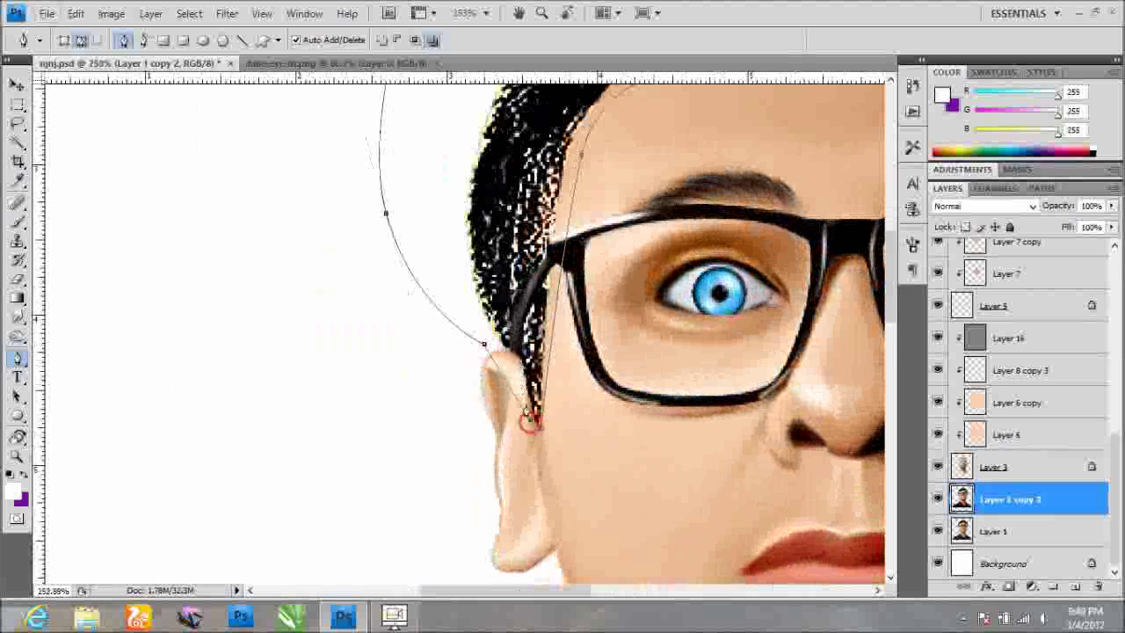
right_click(543, 433)
key("Return")
key("ctrl+j")
key("ctrl+0")
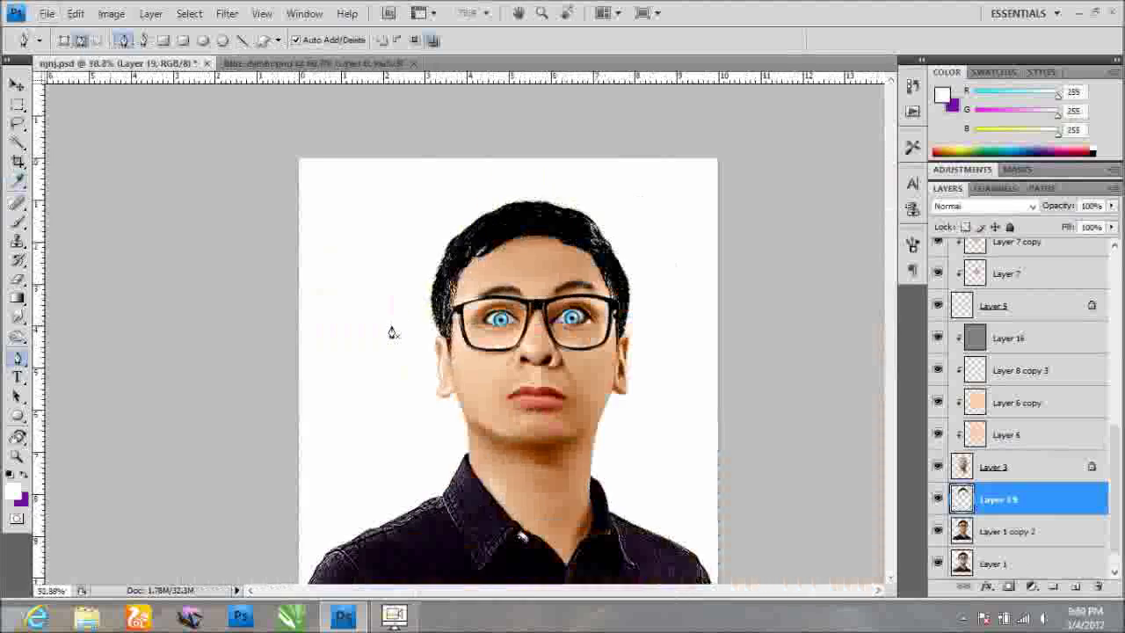
left_click(965, 227)
Smudge the hair's top, right side and left edge smooth at 87% strength.
left_click(18, 316)
scroll(483, 176, "up", 3)
right_click(414, 208)
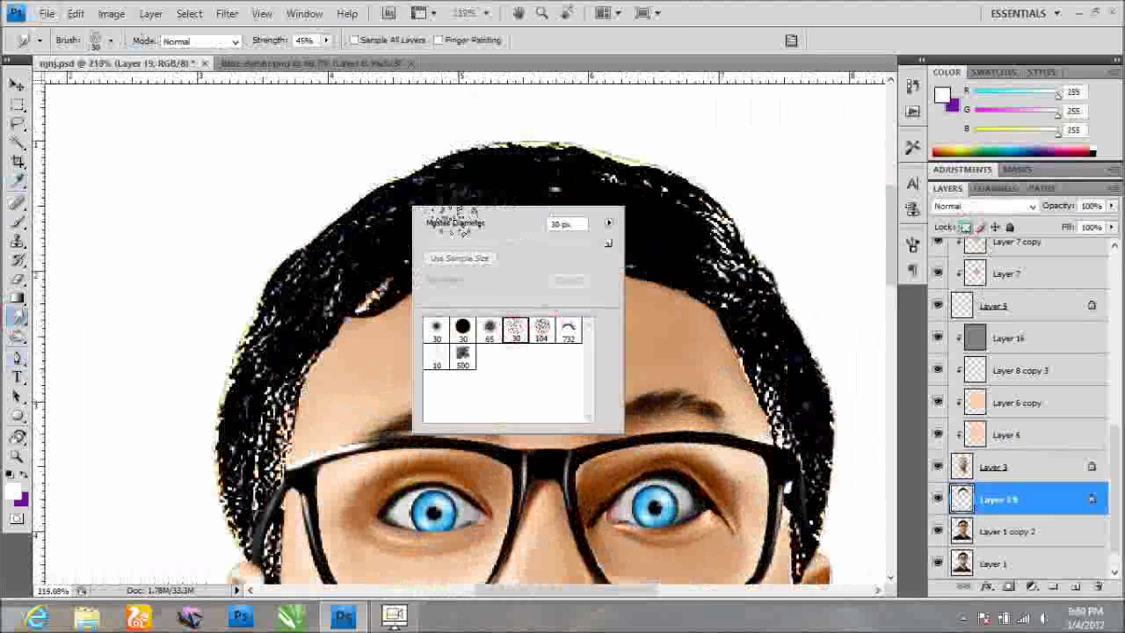
left_click(327, 40)
left_click_drag(344, 66, 373, 66)
left_click_drag(571, 180, 439, 188)
left_click_drag(738, 255, 647, 189)
left_click_drag(746, 279, 620, 193)
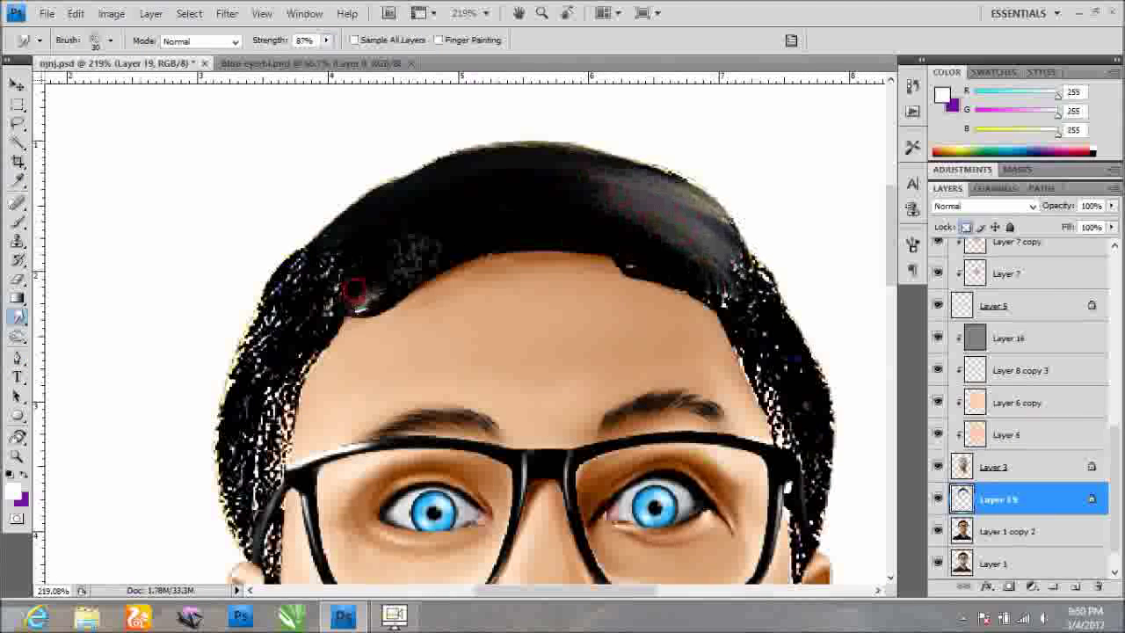
mouse_move(728, 368)
left_mouse_down()
mouse_move(795, 413)
mouse_move(798, 442)
mouse_move(803, 382)
mouse_move(695, 228)
mouse_move(779, 340)
mouse_move(668, 211)
left_mouse_up()
scroll(357, 297, "down", 1)
mouse_move(357, 297)
left_mouse_down()
mouse_move(352, 427)
mouse_move(369, 569)
left_mouse_up()
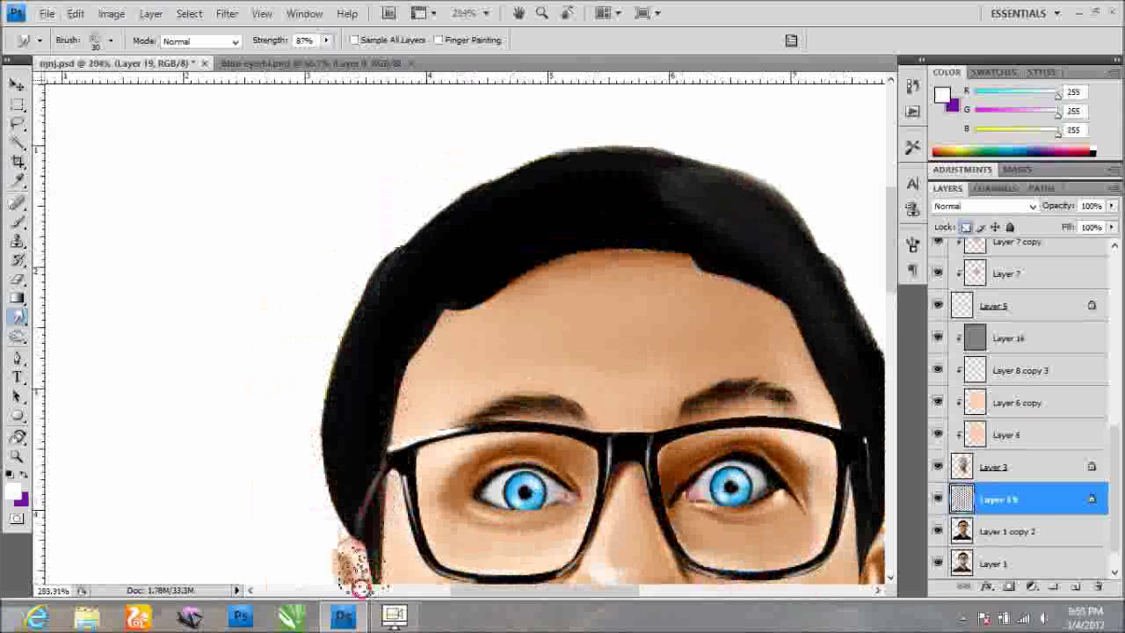
Open the blend mode list for the new layer to choose Color.
scroll(540, 138, "down", 3)
right_click(1049, 496)
left_click(984, 206)
Set the hair layer to Color blend, then duplicate it as Soft Light and merge the pair.
left_click(943, 592)
left_click(12, 490)
left_click(1090, 84)
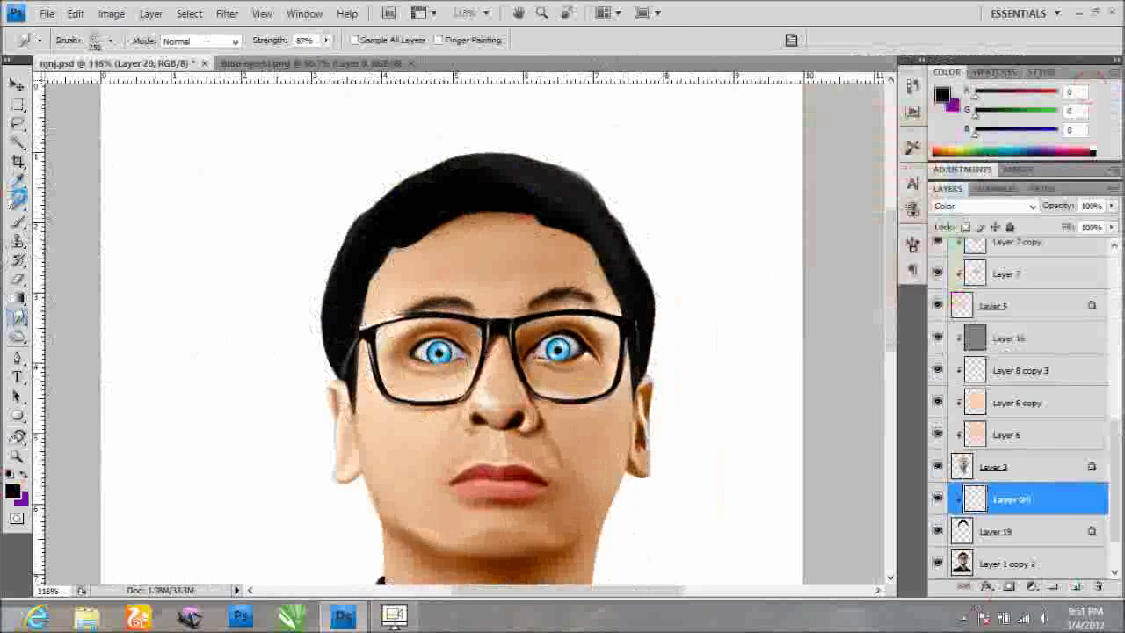
key("b")
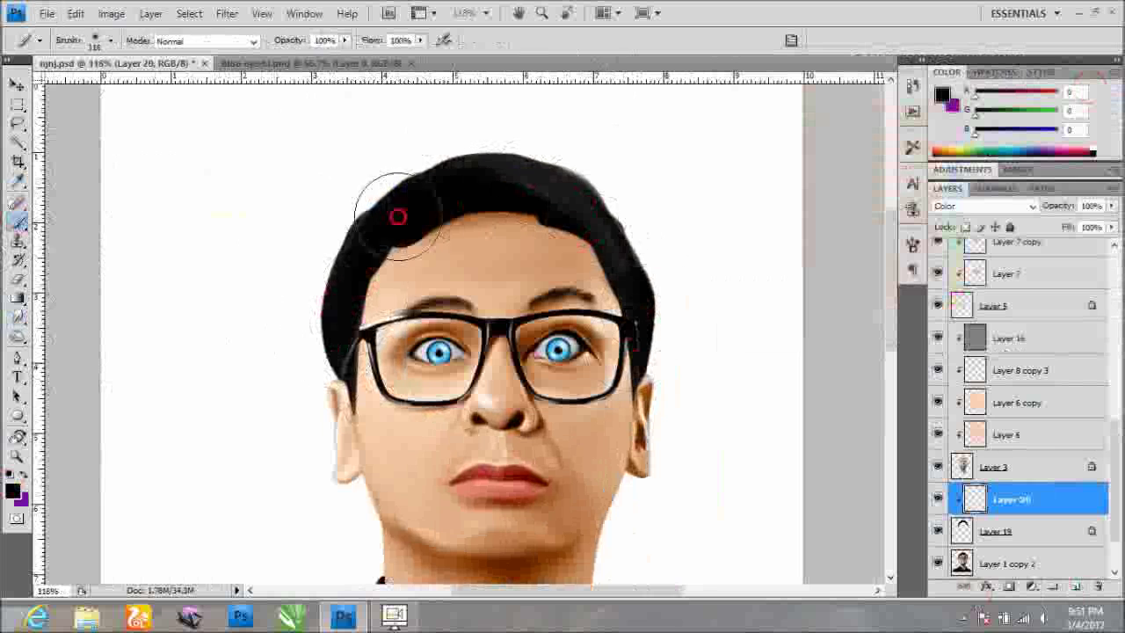
key("ctrl+j")
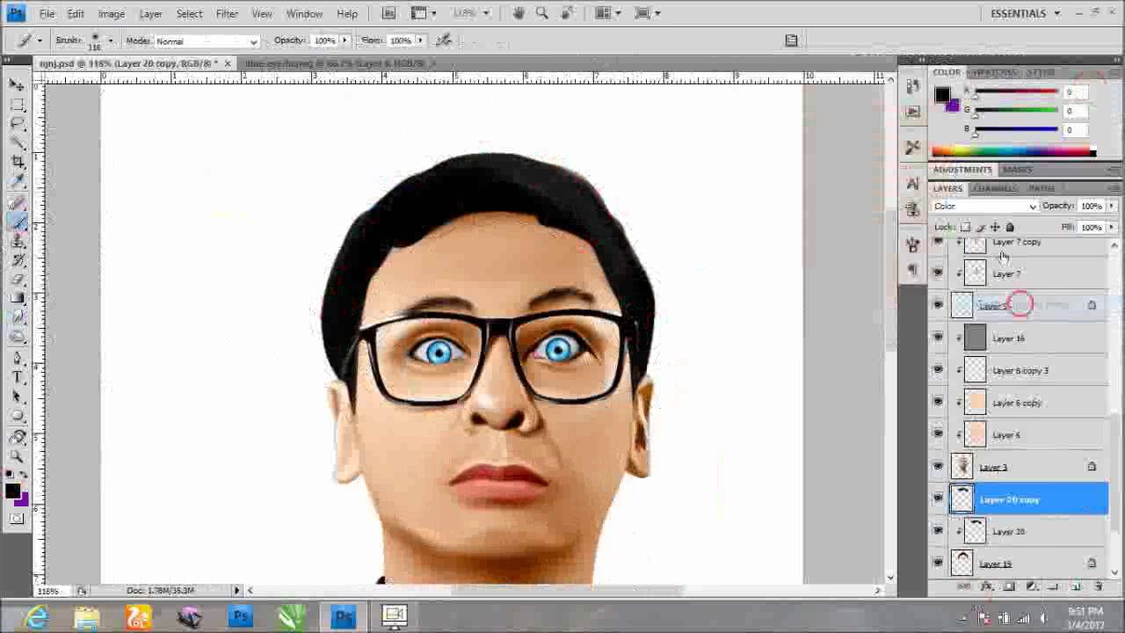
left_click(984, 205)
left_click(938, 440)
left_click(1008, 531, "shift")
key("ctrl+e")
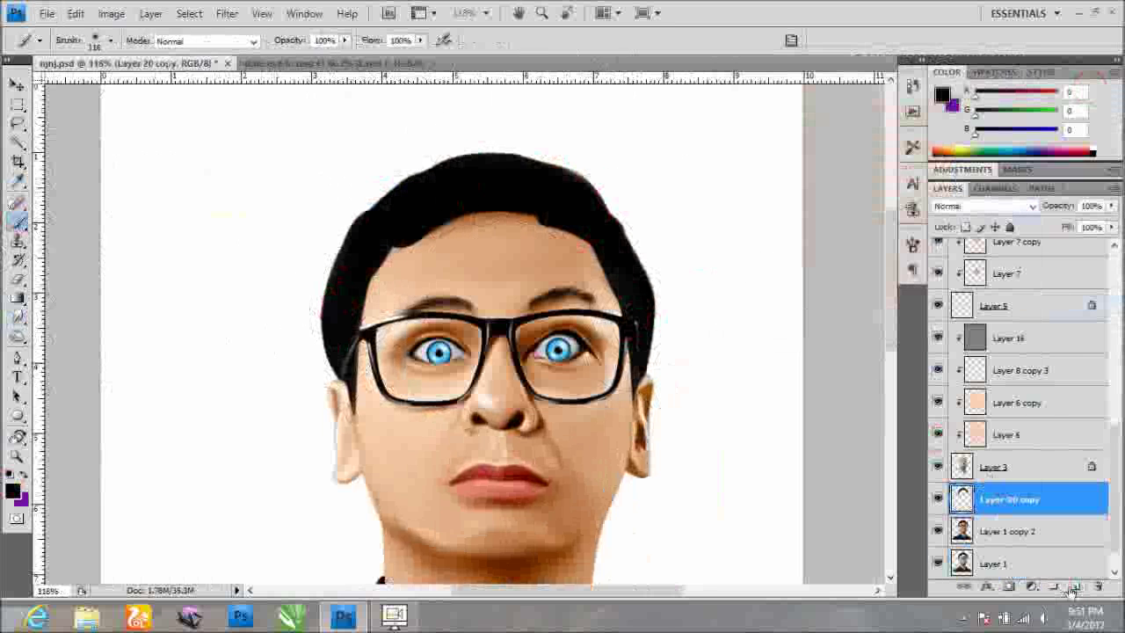
Make white the foreground and set up a hair-strand brush tip with shape dynamics 5.
left_click(13, 490)
key("Return")
right_click(373, 222)
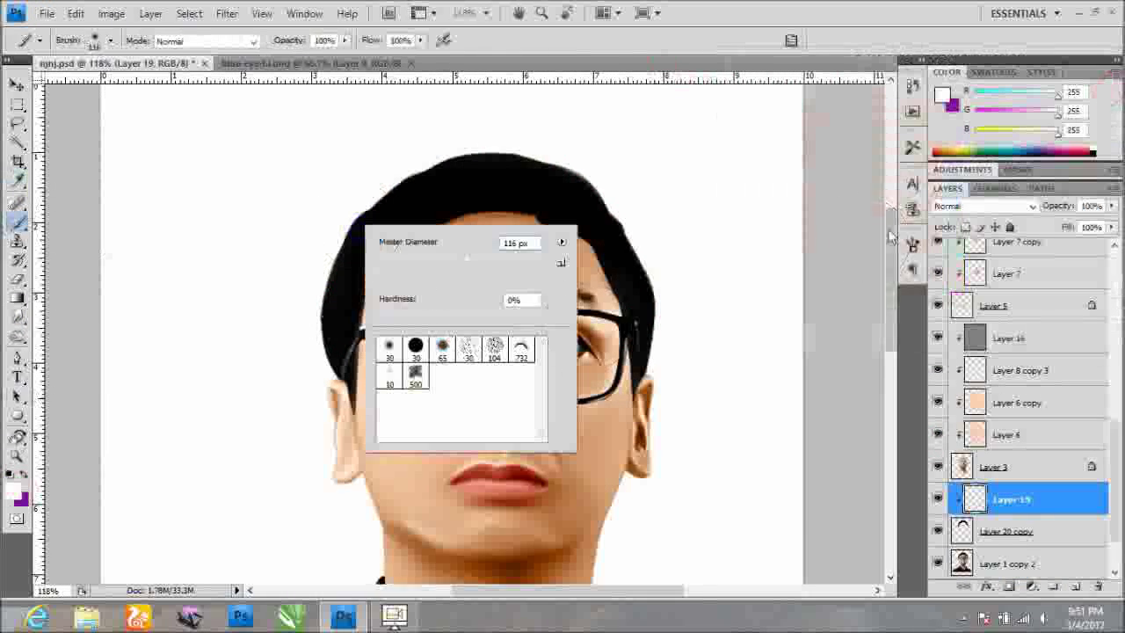
key("F5")
left_click(630, 270)
left_click(887, 228)
left_click(501, 466)
left_click(823, 255)
left_click(651, 288)
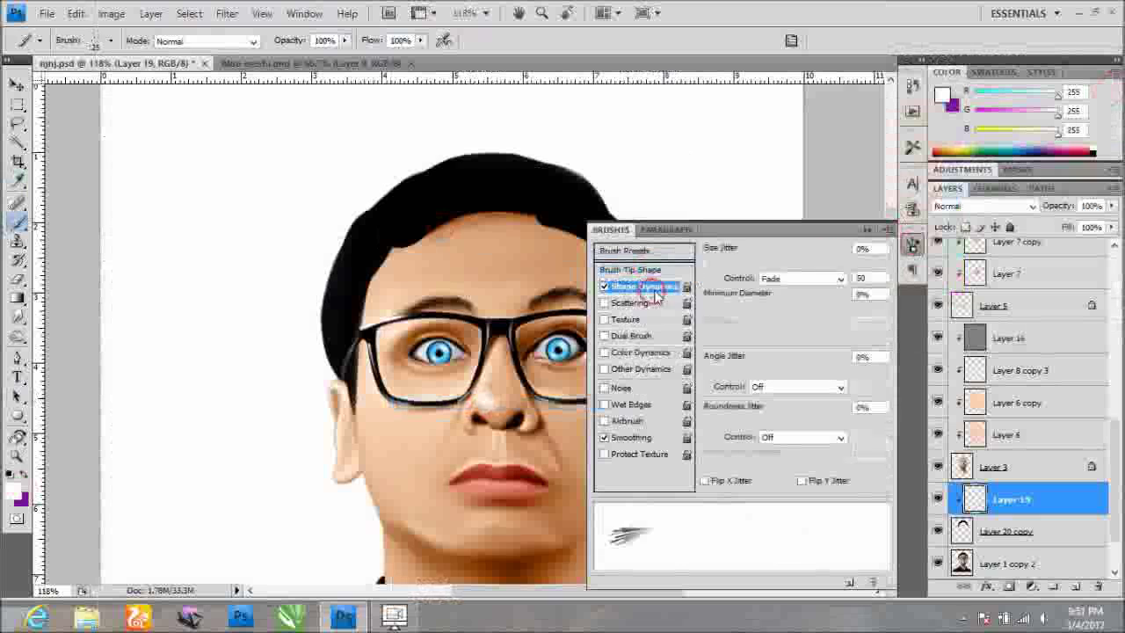
type("5")
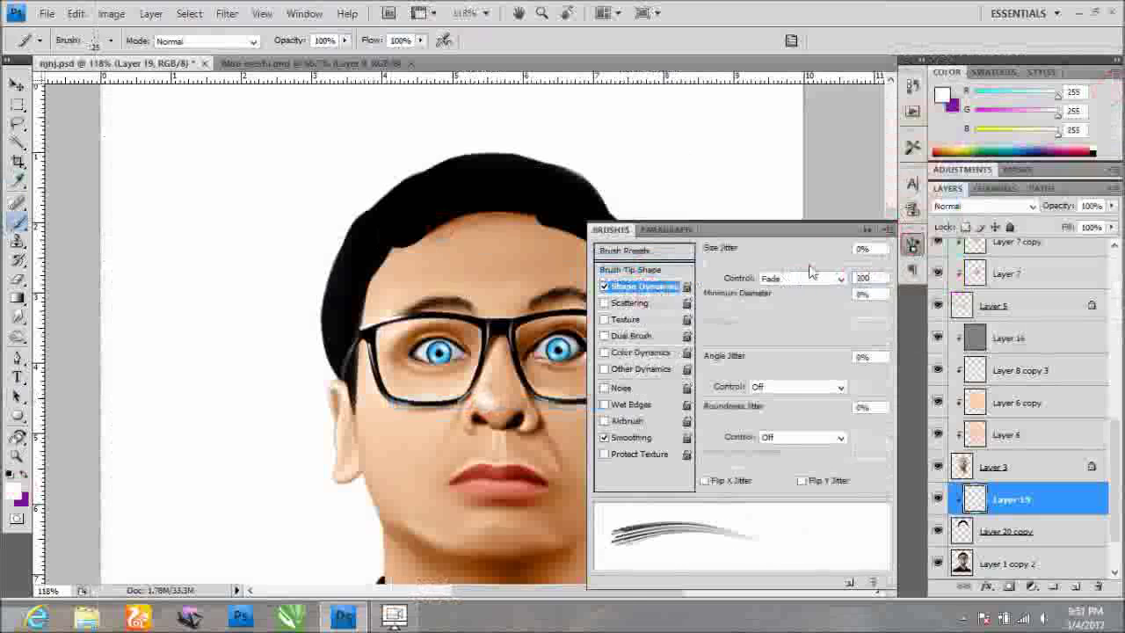
left_click(867, 229)
Draw a curved Pen path along the top of the hair and stroke it with the strand brush.
scroll(527, 154, "up", 5)
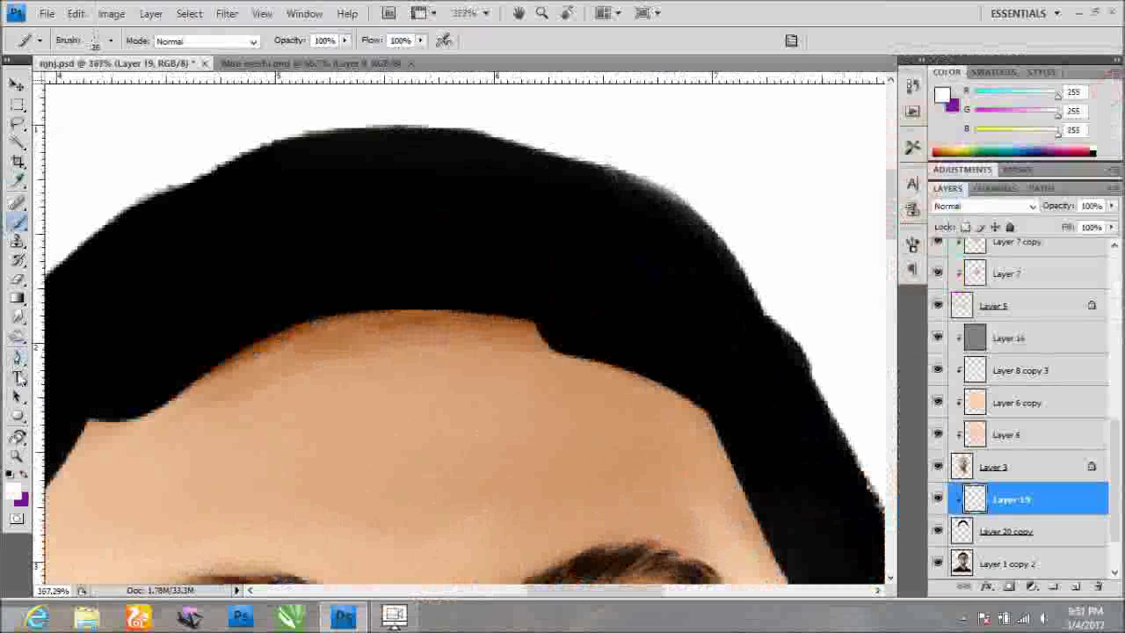
left_click(17, 357)
left_click(748, 311)
left_click(307, 145)
left_click_drag(535, 230, 565, 211)
right_click(565, 211)
left_click(598, 322)
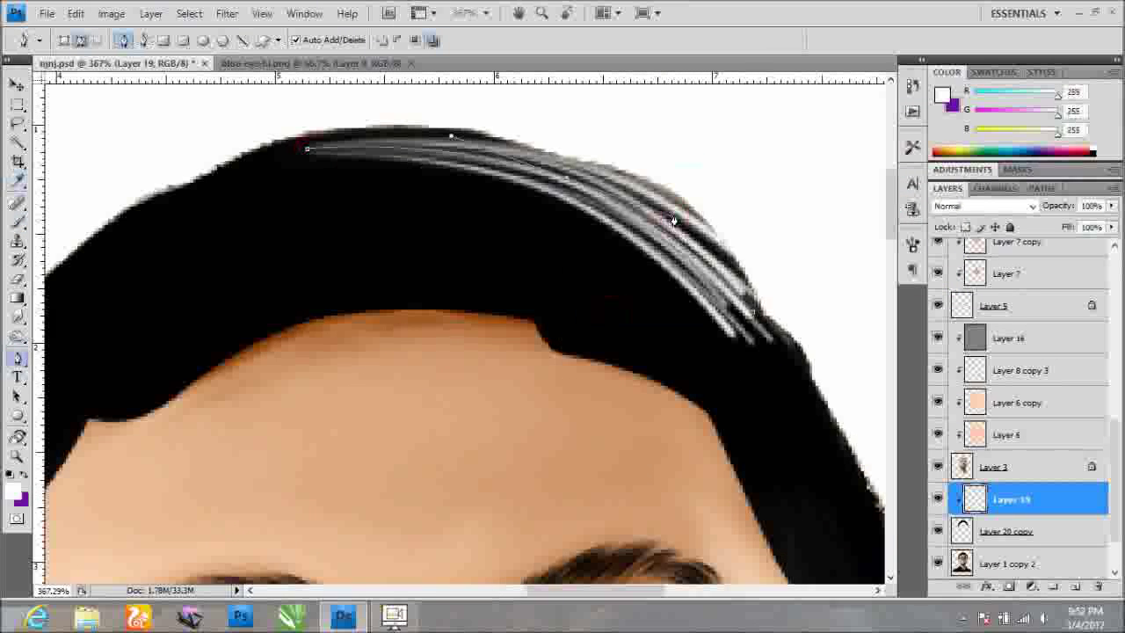
Undo that stroke in History, adjust the brush size, and re-stroke the hair path.
scroll(674, 220, "down", 3)
scroll(659, 216, "down", 2)
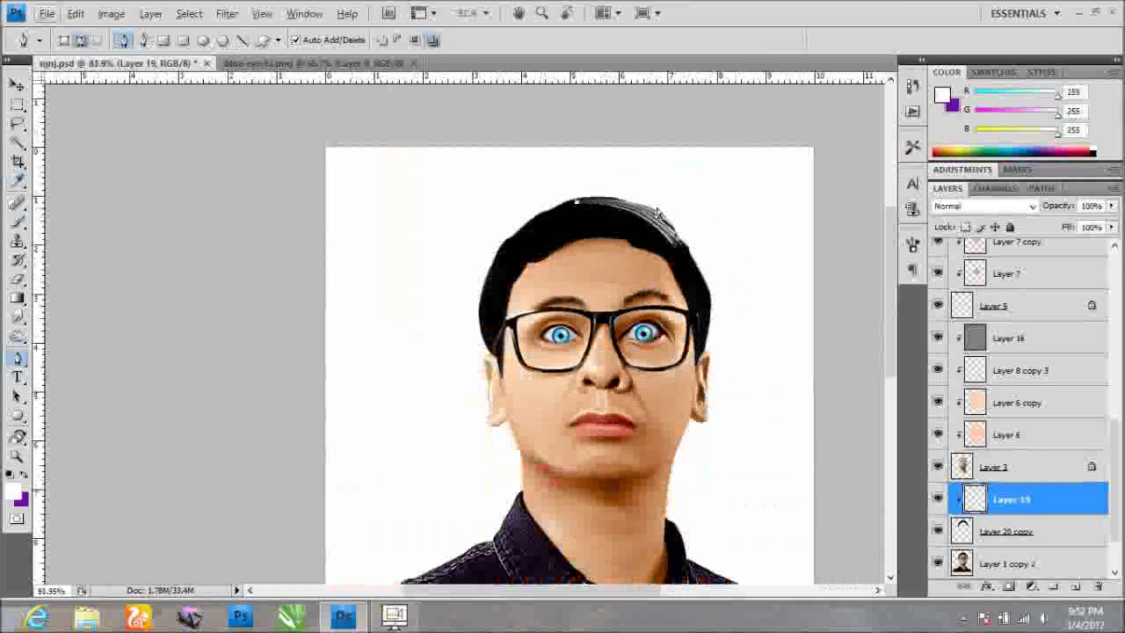
scroll(658, 213, "up", 3)
left_click(912, 85)
left_click(808, 115)
key("b")
right_click(455, 326)
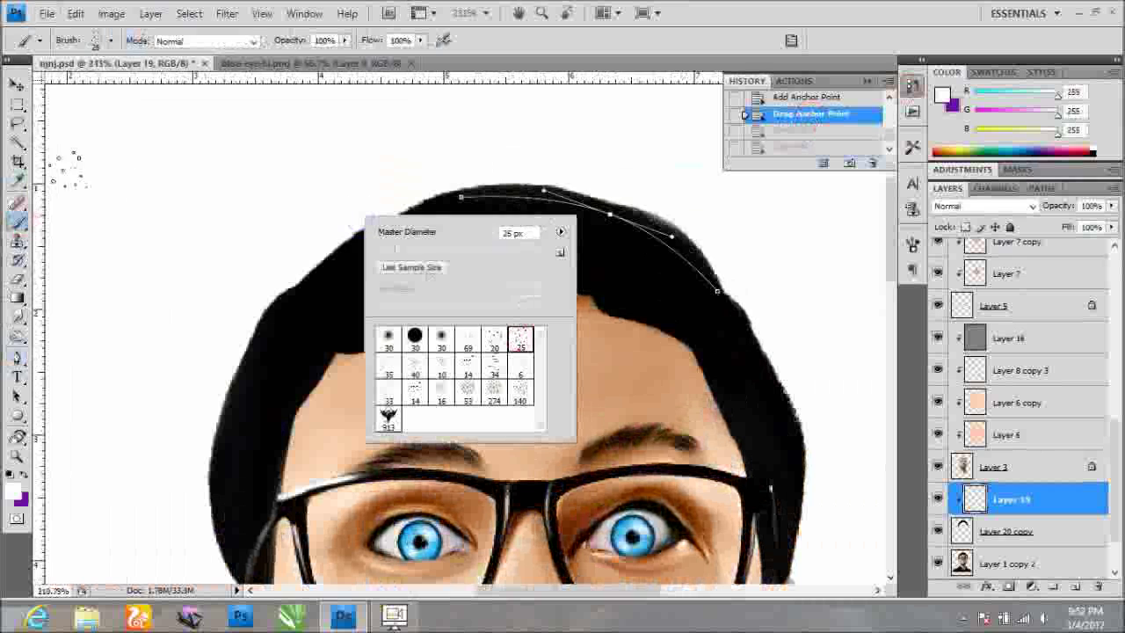
key("Return")
key("p")
key("Return")
Stroke two more curved paths across the hair with white strands, then delete the path.
scroll(653, 222, "up", 1)
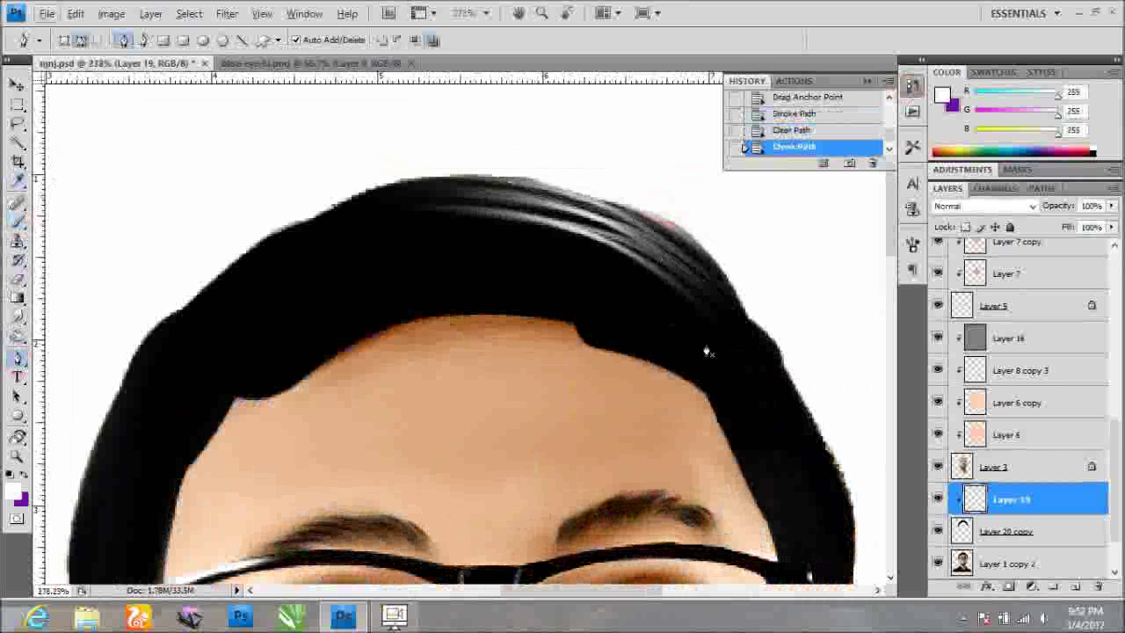
left_click_drag(530, 303, 631, 263)
right_click(542, 248)
left_click(588, 354)
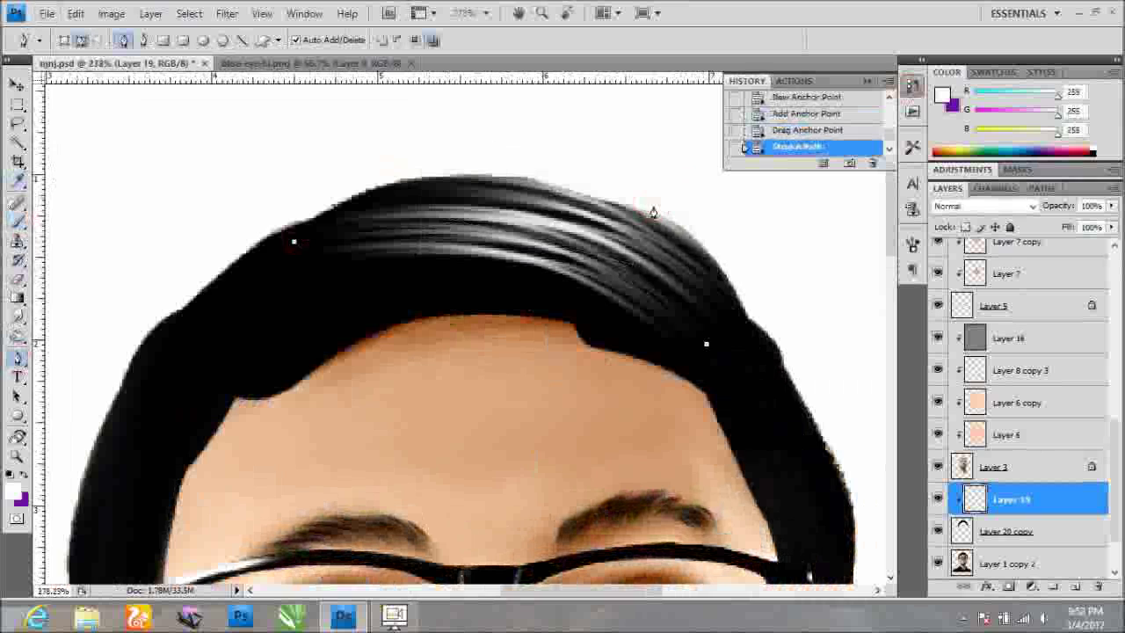
left_click(671, 358)
left_click(206, 309)
right_click(493, 279)
left_click(665, 208)
key("Delete")
Stroke another hair curve with a white strand and clear the path.
scroll(670, 226, "down", 3)
scroll(684, 249, "up", 2)
scroll(689, 251, "up", 1)
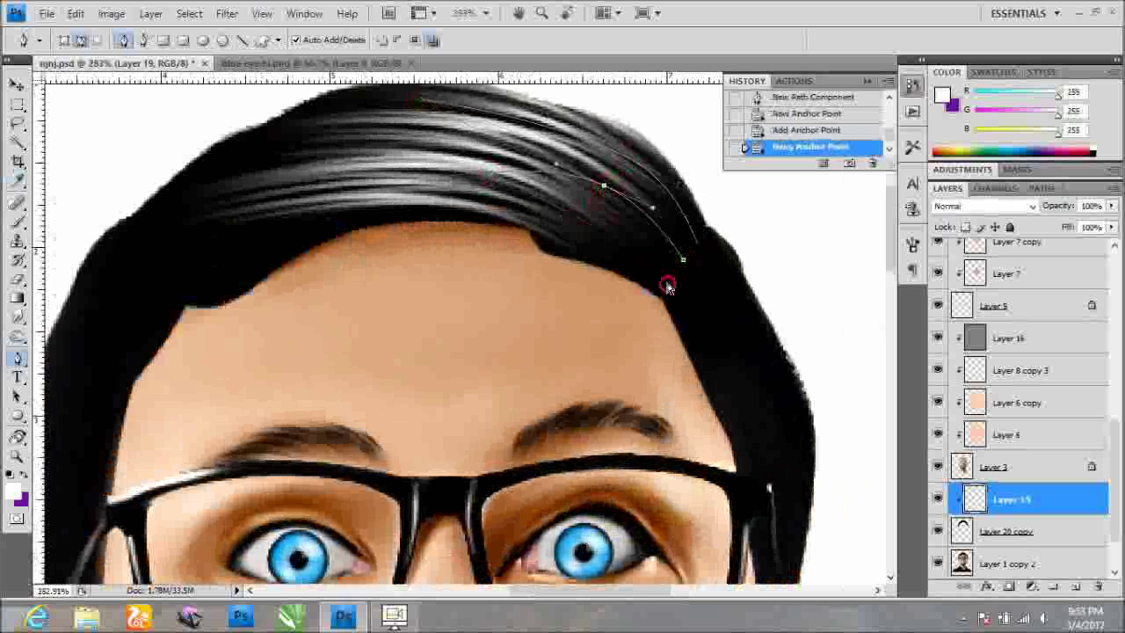
right_click(587, 246)
left_click(668, 214)
key("Delete")
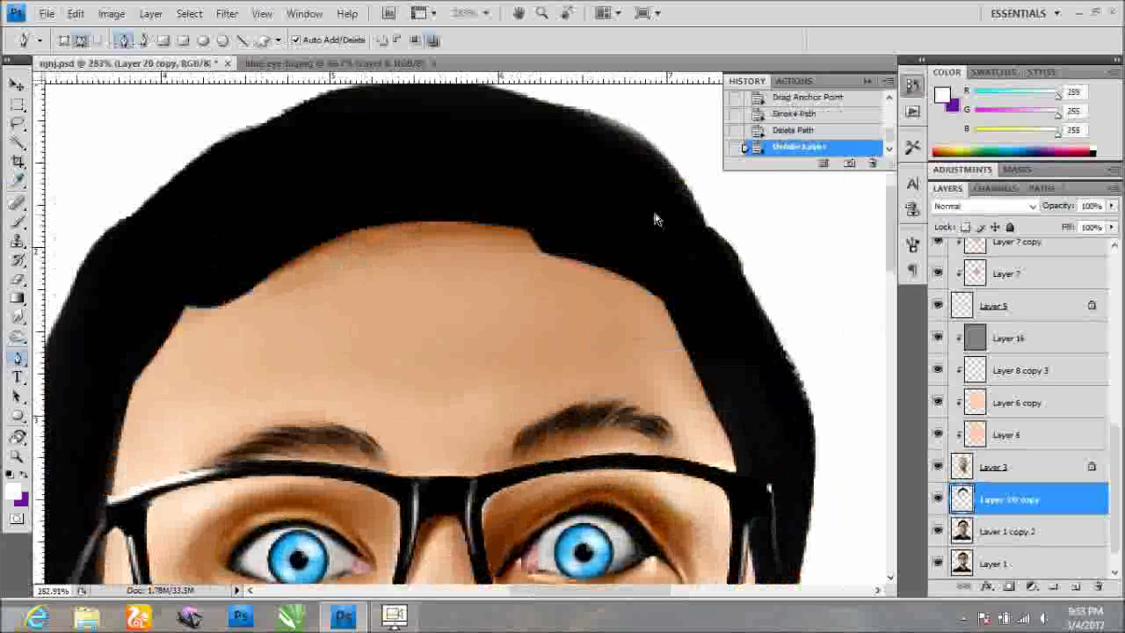
Draw a new strand curve down the hair, stroke it white, and delete it.
scroll(668, 264, "down", 1)
left_click(639, 198)
left_click(724, 510)
right_click(678, 339)
left_click(666, 205)
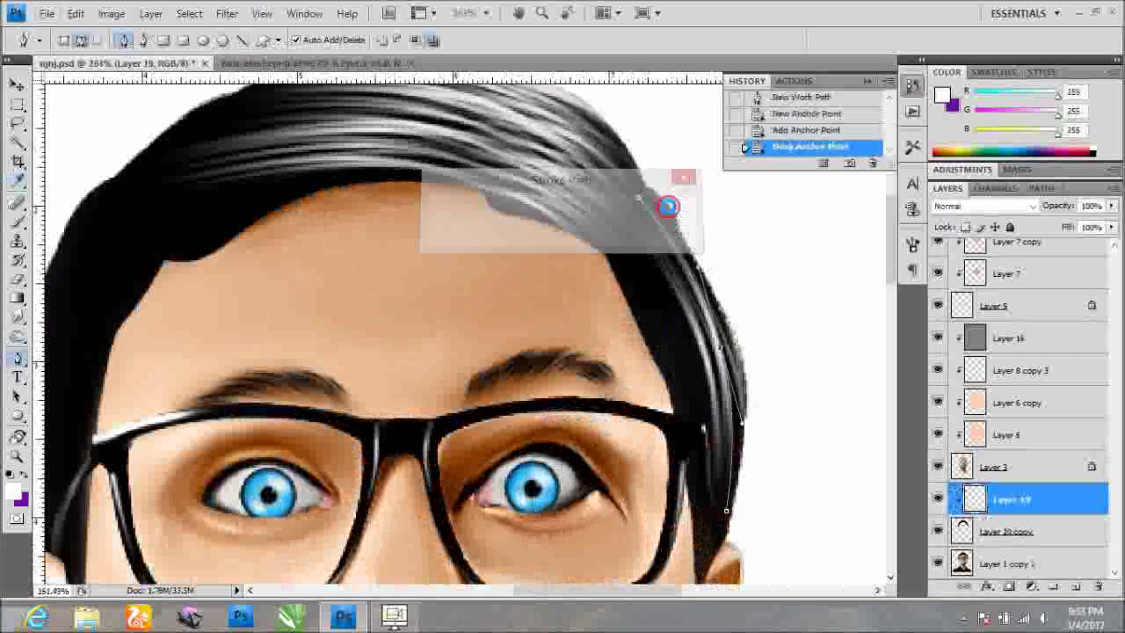
key("Delete")
left_click(635, 266)
Add a further white strand along a curved path through the hair.
right_click(679, 348)
left_click(712, 387)
left_click(665, 208)
key("Delete")
scroll(745, 408, "up", 1)
scroll(753, 528, "down", 2)
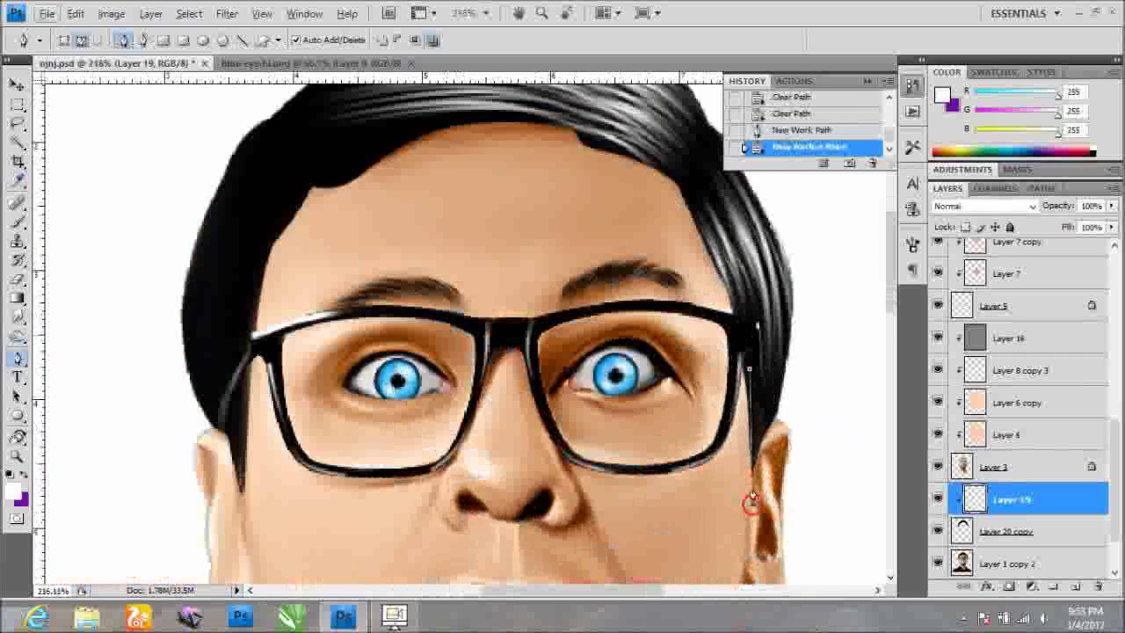
Bend a curve along the side hair and stroke it as a white strand.
left_click_drag(753, 502, 762, 440)
right_click(766, 414)
left_click(829, 500)
left_click(665, 209)
key("Delete")
Stroke another white strand highlight along a hair curve and remove the path.
scroll(674, 218, "down", 2)
scroll(590, 183, "up", 2)
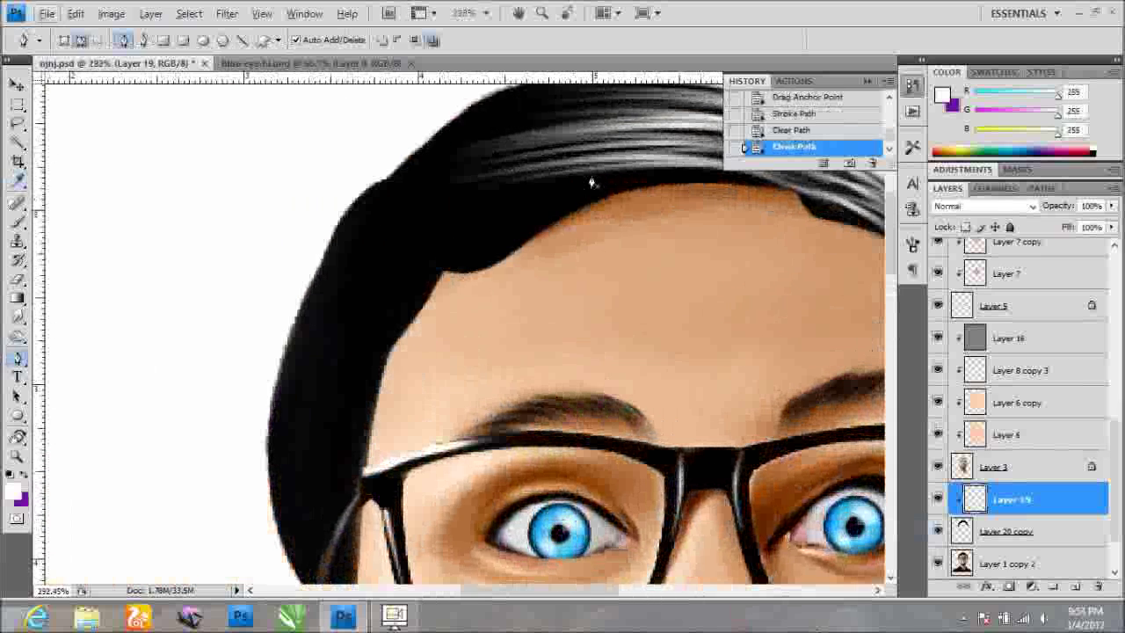
right_click(506, 234)
left_click(666, 208)
key("Delete")
Draw a strand curve across the left side of the hair and stroke it white.
scroll(506, 264, "up", 1)
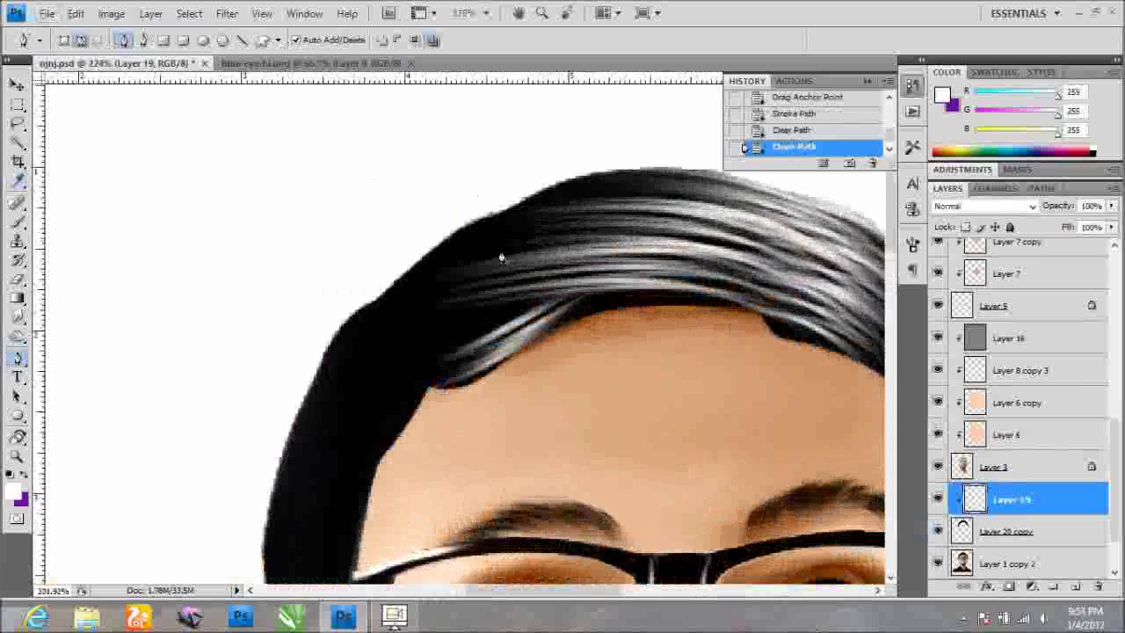
left_click(495, 317)
left_click(290, 416)
right_click(402, 400)
left_click(451, 519)
left_click(666, 208)
key("Delete")
key("Delete")
Paint one more strand along a new curve and delete the leftover work path.
scroll(574, 234, "down", 3)
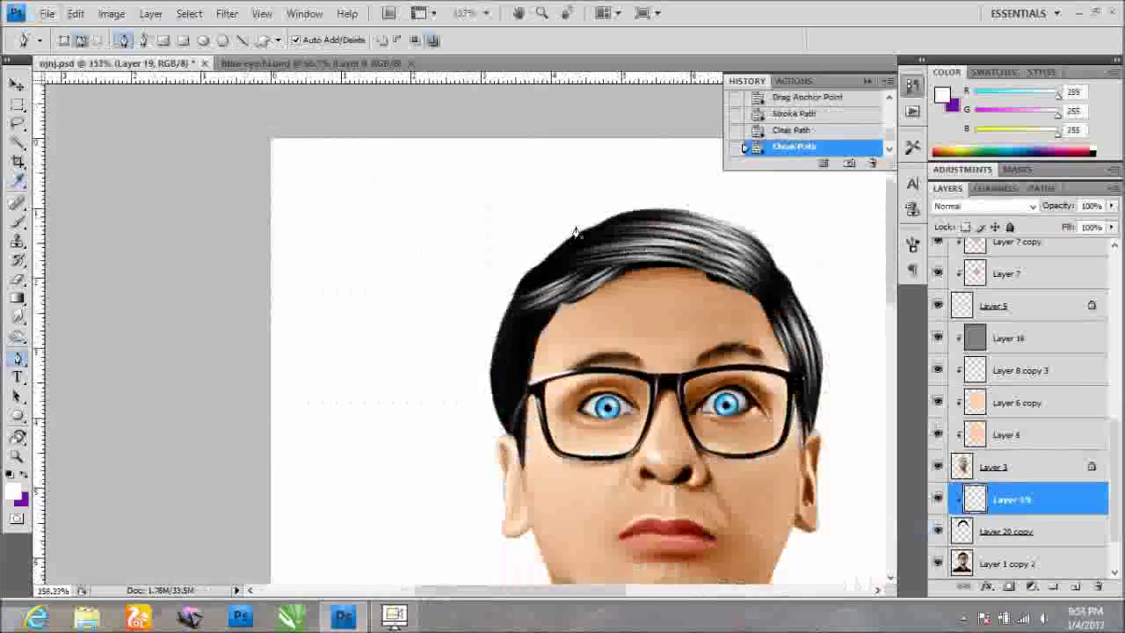
scroll(572, 302, "up", 3)
left_click(515, 332)
right_click(515, 331)
left_click(565, 451)
left_click(665, 209)
key("Delete")
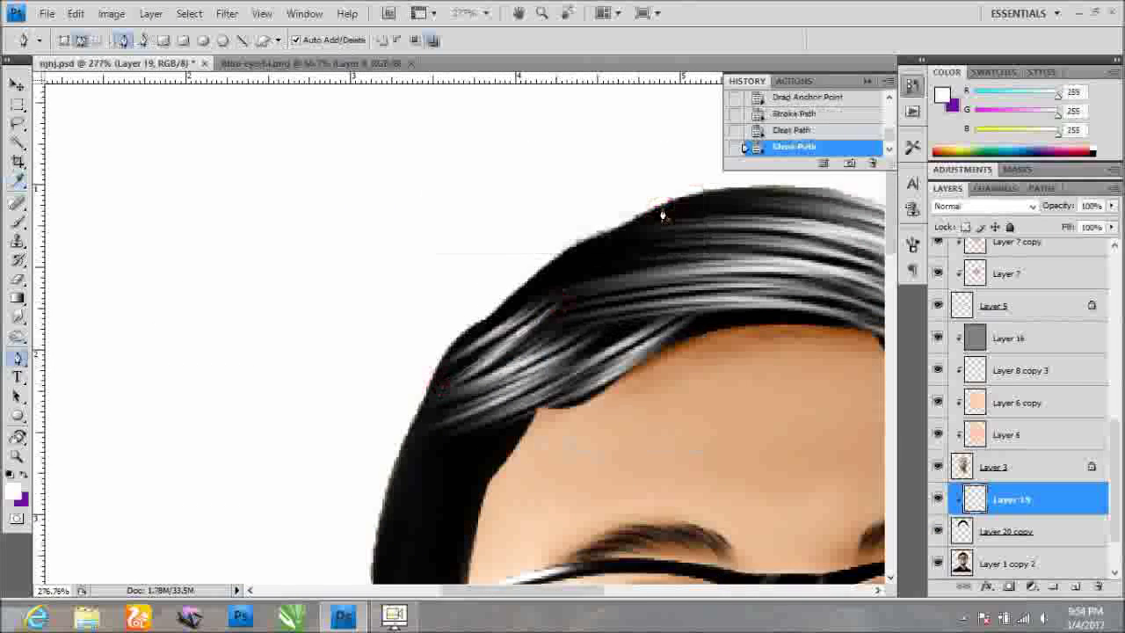
scroll(651, 219, "down", 3)
key("Delete")
Stroke two more white strand curves through the lower hair, clearing each path.
scroll(651, 219, "down", 1)
right_click(498, 401)
left_click(548, 521)
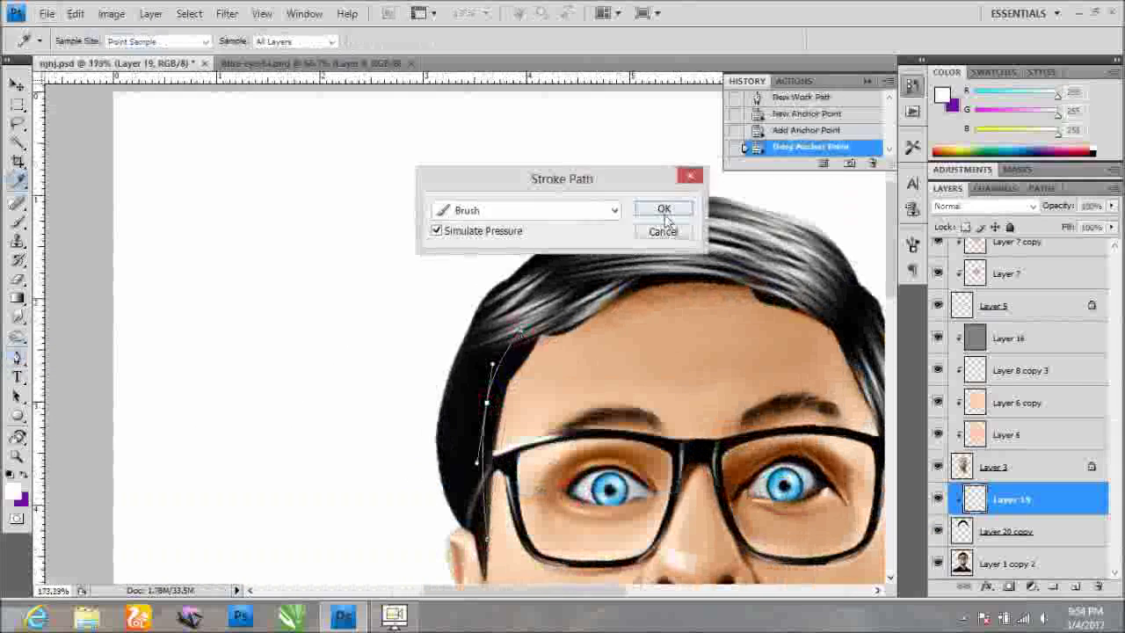
left_click(659, 211)
key("Delete")
key("Delete")
right_click(466, 407)
left_click(501, 525)
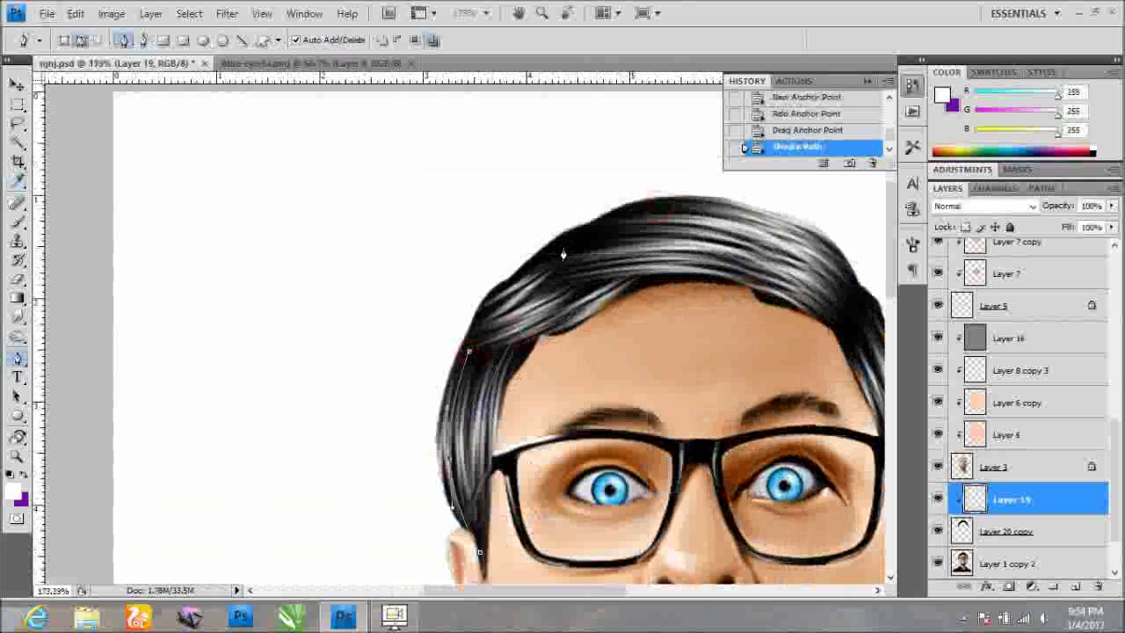
key("Delete")
key("Delete")
Add a final white strand highlight along a curve and delete the path.
scroll(701, 217, "up", 2)
scroll(702, 217, "up", 2)
right_click(562, 264)
left_click(641, 367)
left_click(660, 211)
key("Delete")
key("Delete")
Fit the whole portrait on screen and select the Layer 1 copy 2 photo layer.
key("ctrl+0")
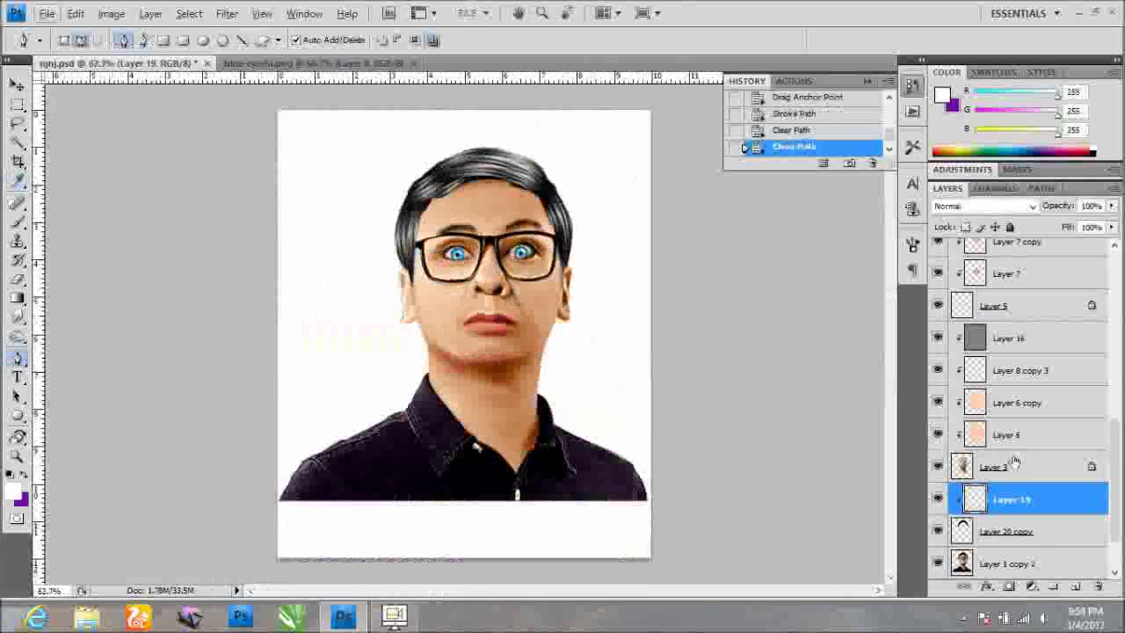
key("alt+bracketleft")
key("alt+bracketleft")
scroll(429, 312, "up", 2)
scroll(429, 312, "up", 1)
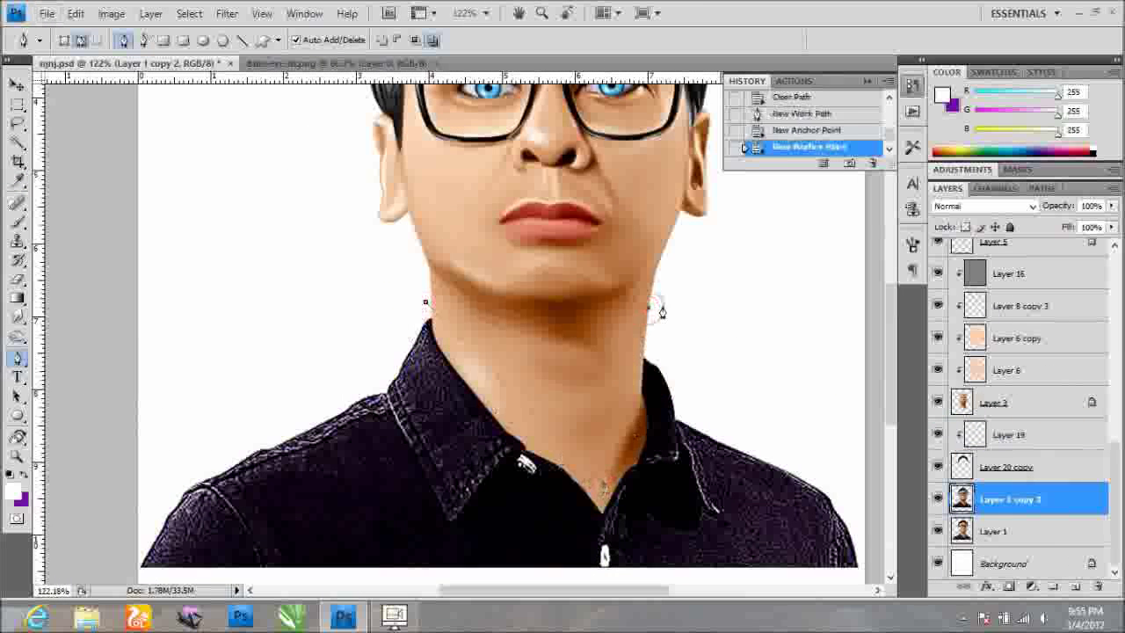
Outline the shirt with a path, make it a selection, and copy it to a new layer.
left_click_drag(647, 307, 707, 341)
scroll(647, 505, "down", 2)
left_click(427, 361)
scroll(427, 361, "up", 1)
right_click(417, 251)
left_click(464, 329)
key("Return")
key("ctrl+j")
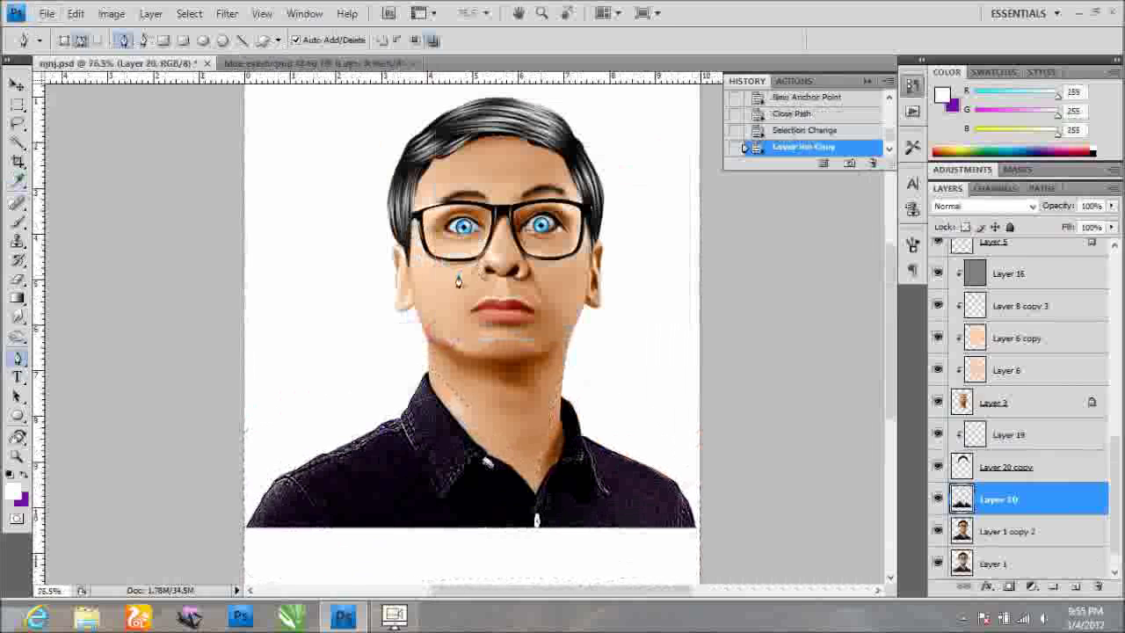
Set up the Smudge tool with a newly loaded brush set at 40 px, slightly enlarged.
scroll(459, 279, "up", 3)
key("r")
right_click(399, 369)
left_click(593, 384)
left_click(509, 518)
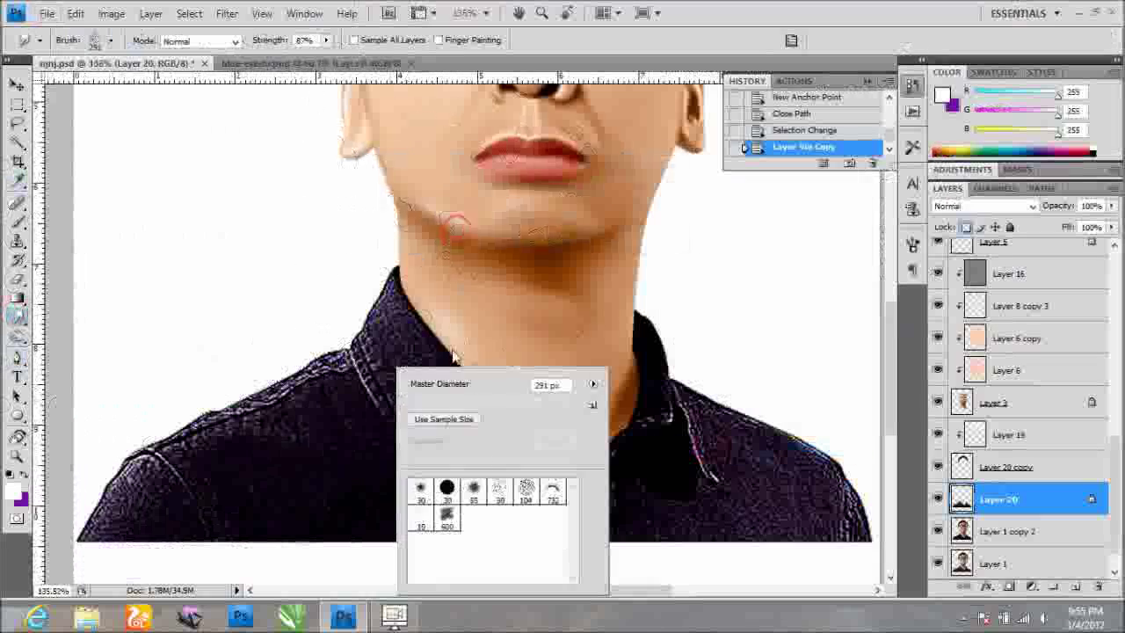
type("40")
key("Return")
scroll(406, 306, "up", 3)
key("bracketright")
Smudge the rough texture on the shirt collar smooth.
left_click_drag(439, 364, 378, 323)
mouse_move(545, 451)
left_mouse_down()
mouse_move(311, 328)
mouse_move(366, 272)
left_mouse_up()
left_click_drag(326, 39, 344, 53)
left_click_drag(521, 368, 445, 527)
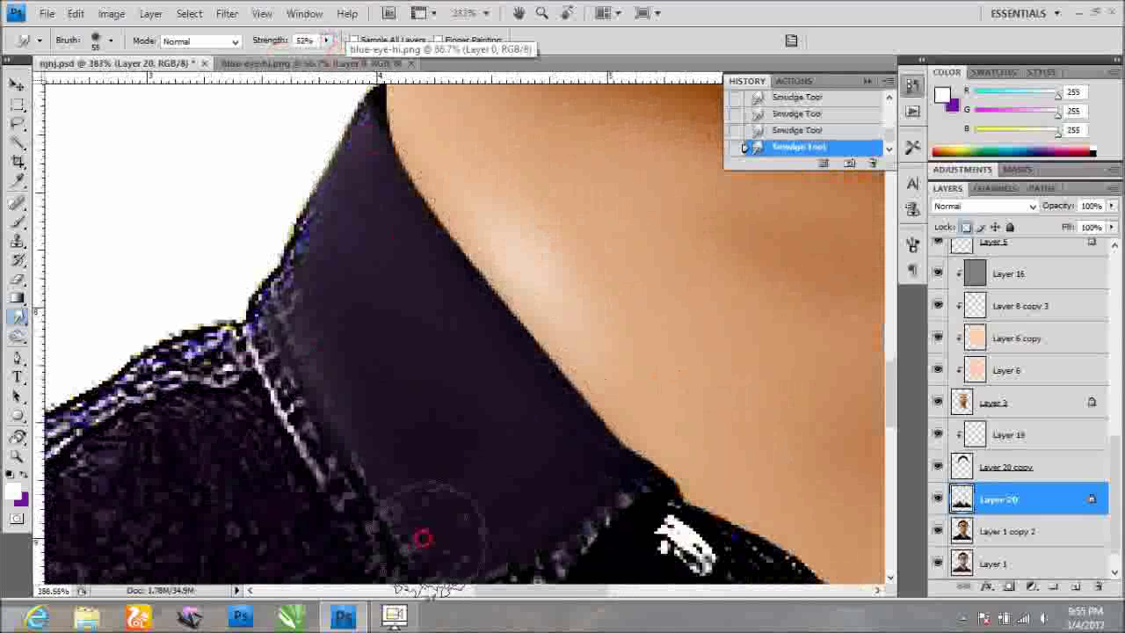
scroll(272, 184, "down", 1)
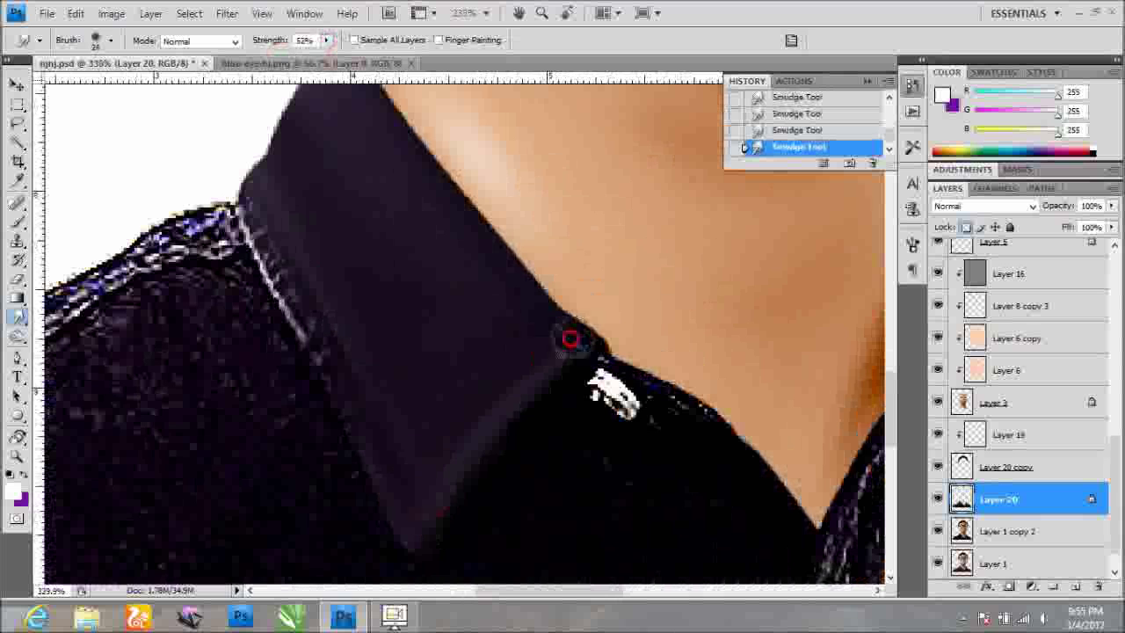
scroll(571, 338, "down", 3)
scroll(352, 188, "up", 3)
scroll(132, 321, "down", 2)
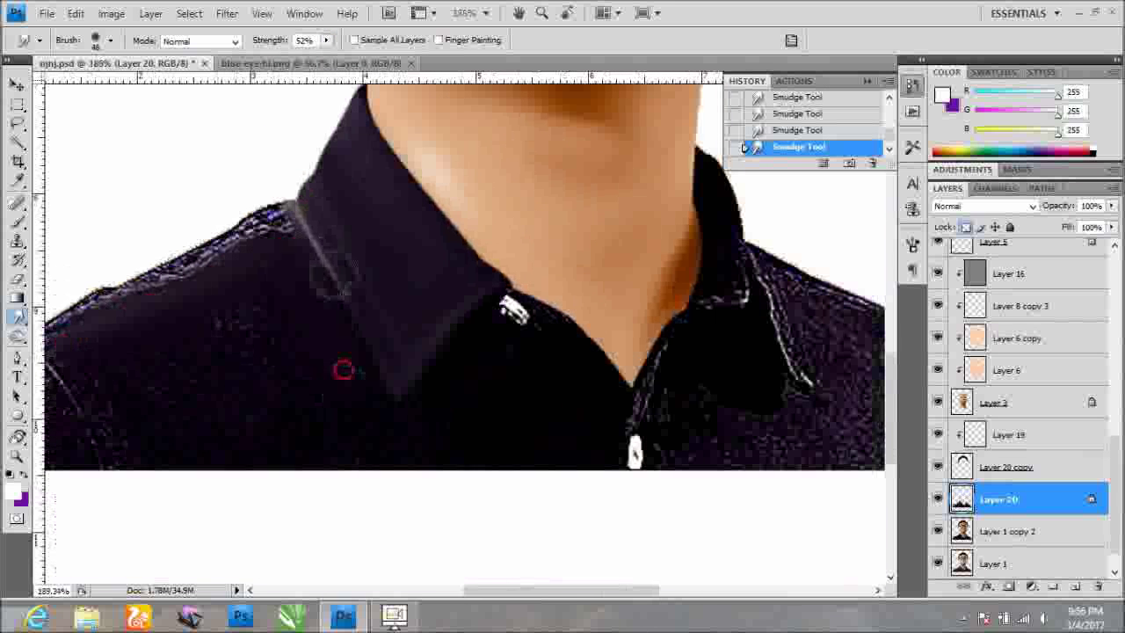
scroll(343, 370, "up", 1)
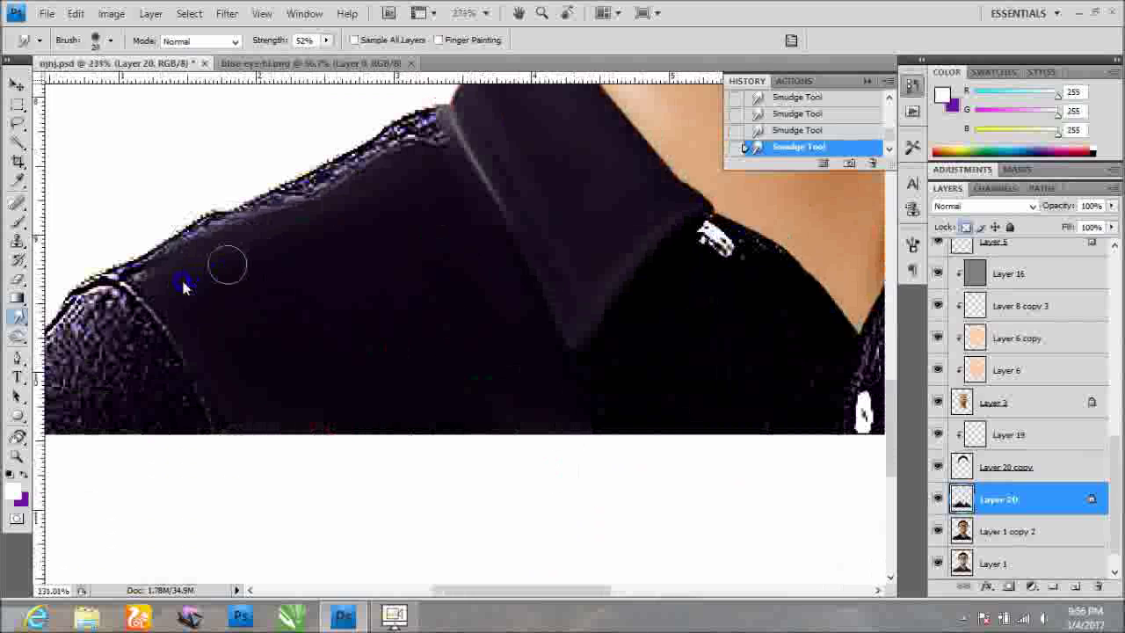
scroll(126, 277, "down", 3)
scroll(297, 309, "up", 3)
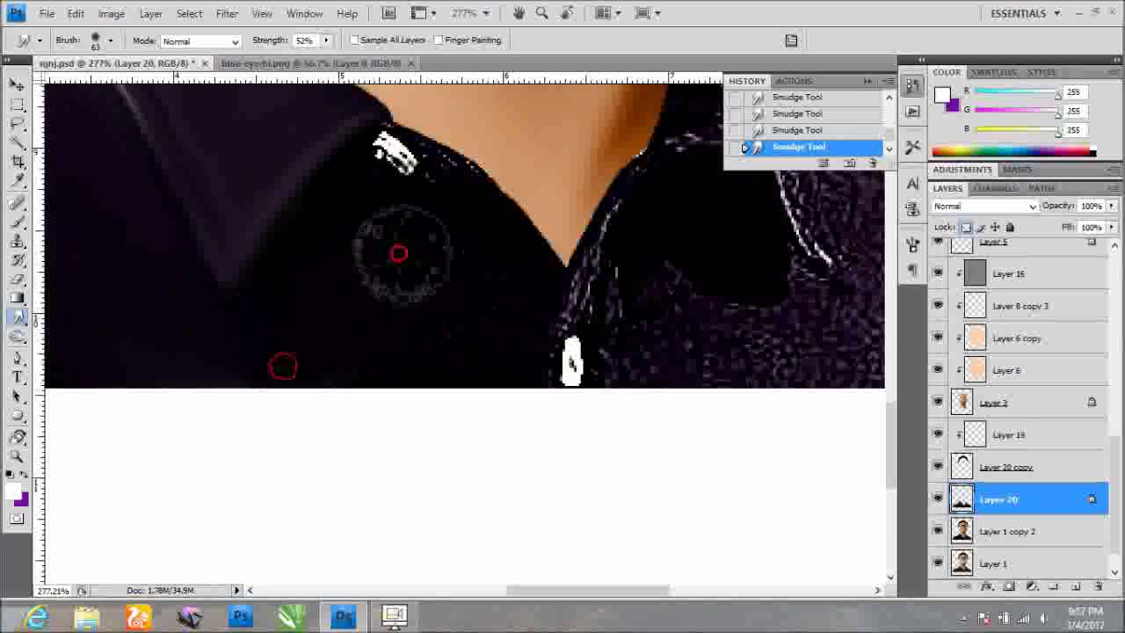
scroll(378, 276, "up", 2)
Blend the white collar logo into the fabric and smooth the collar around the V-neck.
left_click_drag(395, 284, 307, 251)
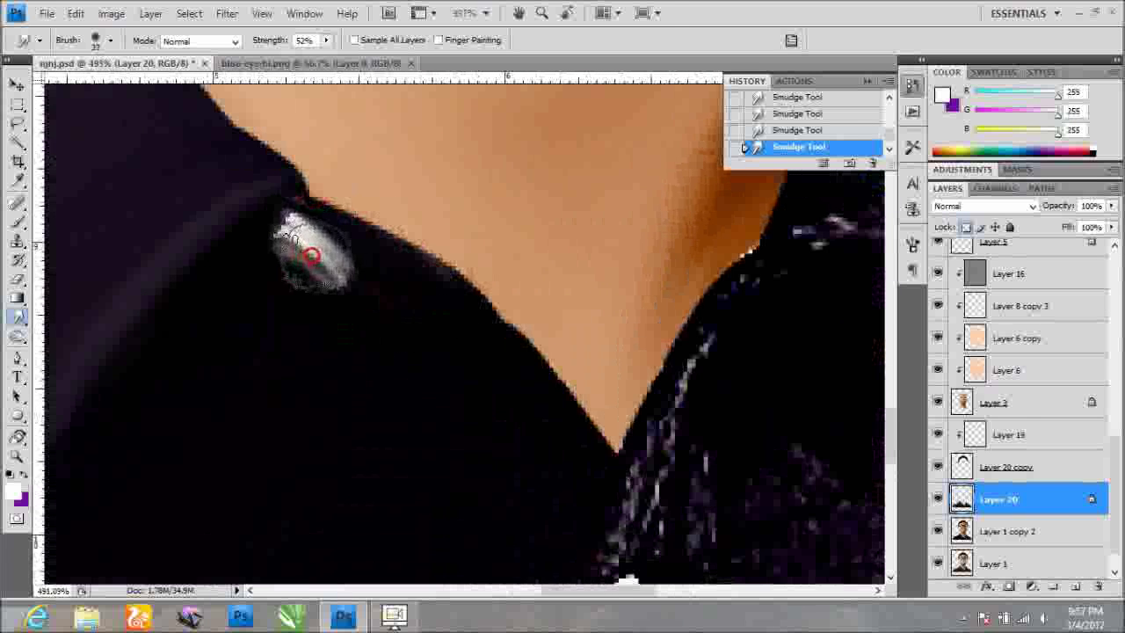
scroll(469, 250, "down", 1)
left_click_drag(339, 339, 311, 279)
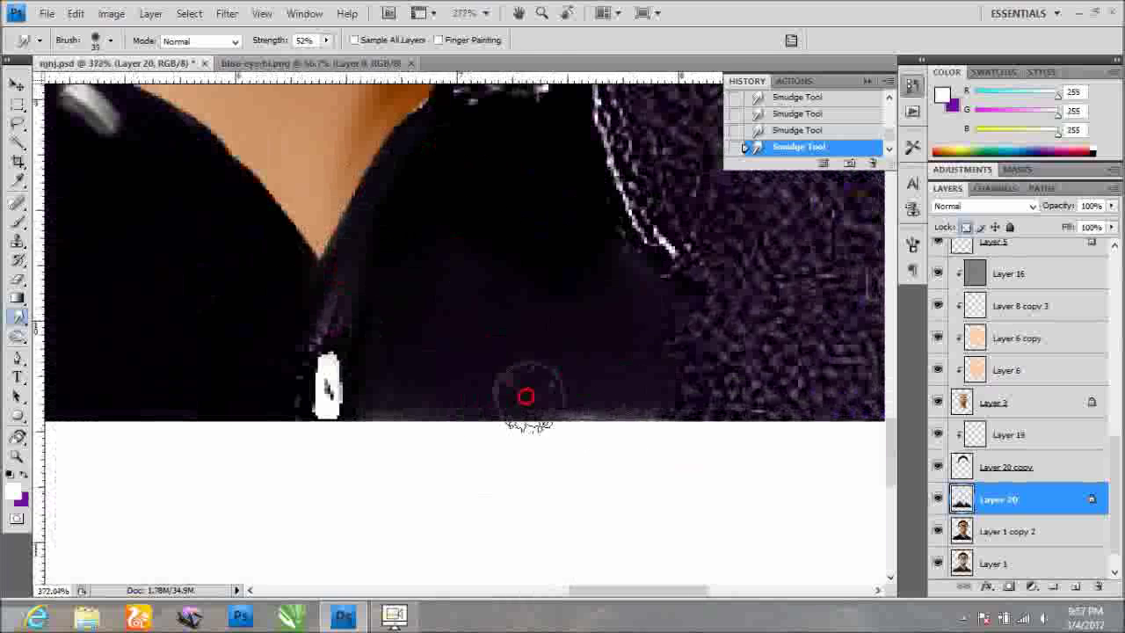
scroll(277, 389, "up", 2)
scroll(427, 254, "up", 3)
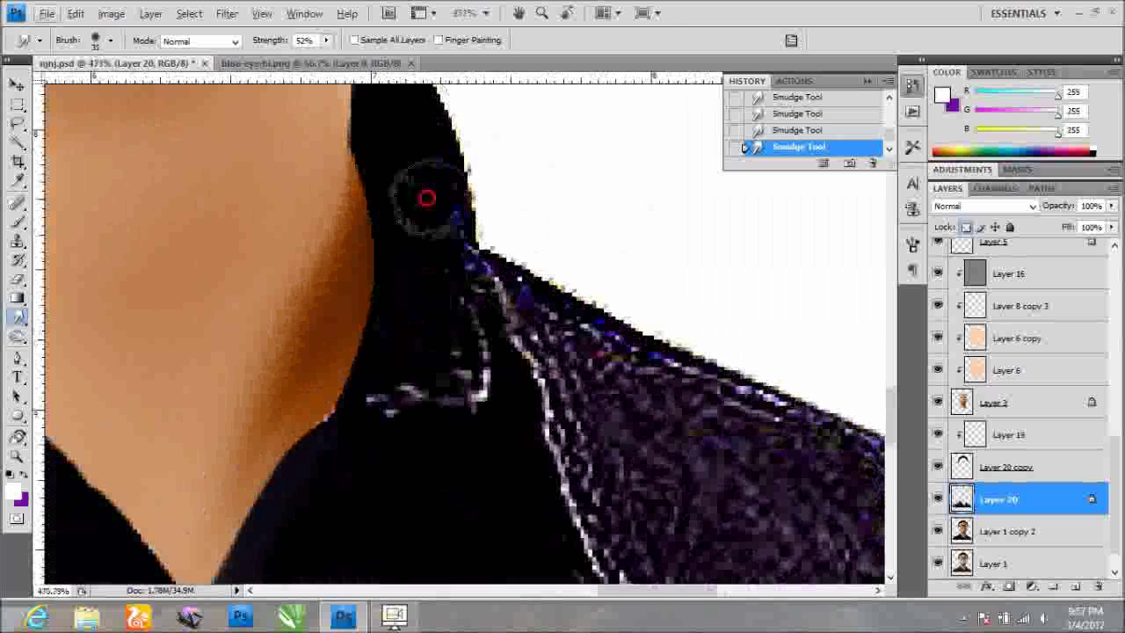
left_click_drag(439, 333, 369, 386)
scroll(397, 274, "down", 1)
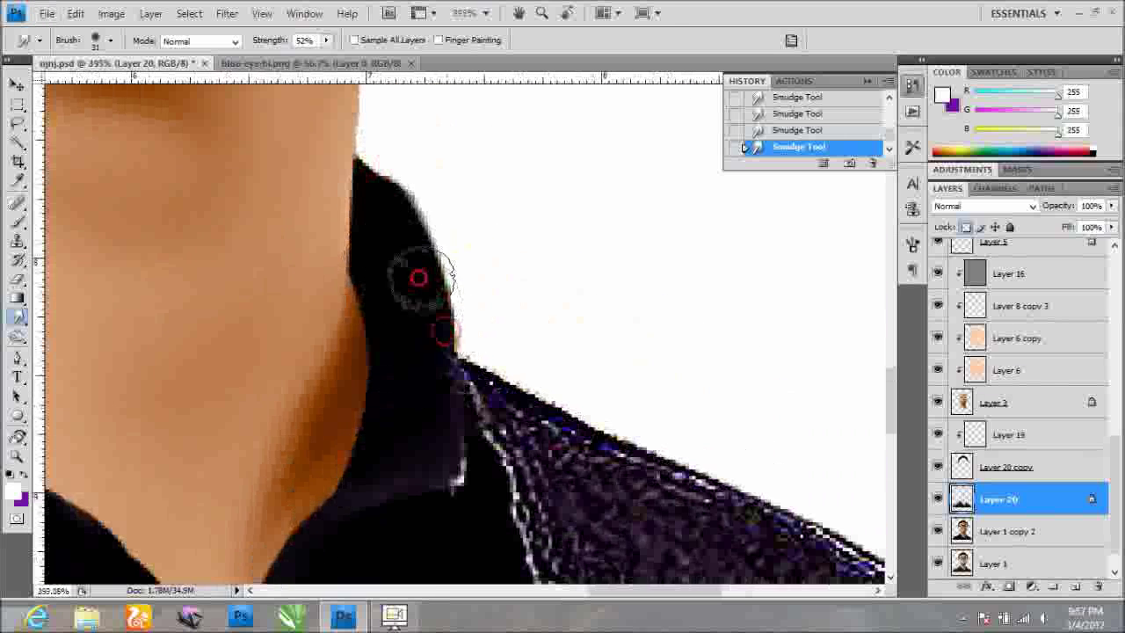
scroll(439, 402, "down", 2)
scroll(439, 231, "up", 3)
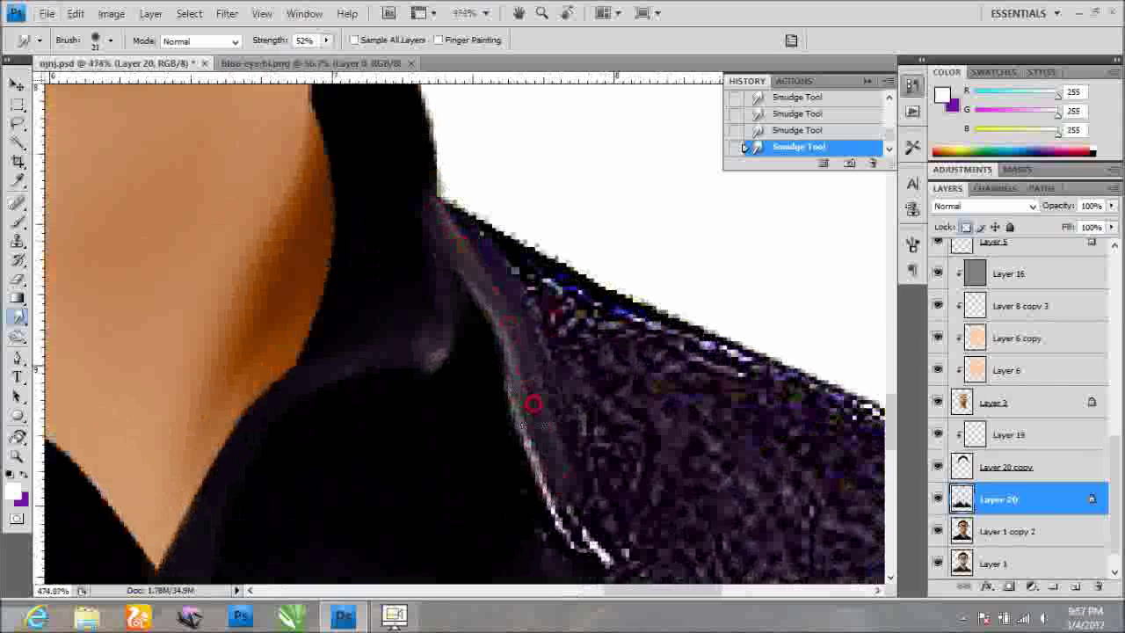
scroll(594, 544, "up", 1)
scroll(497, 358, "down", 1)
scroll(569, 229, "up", 1)
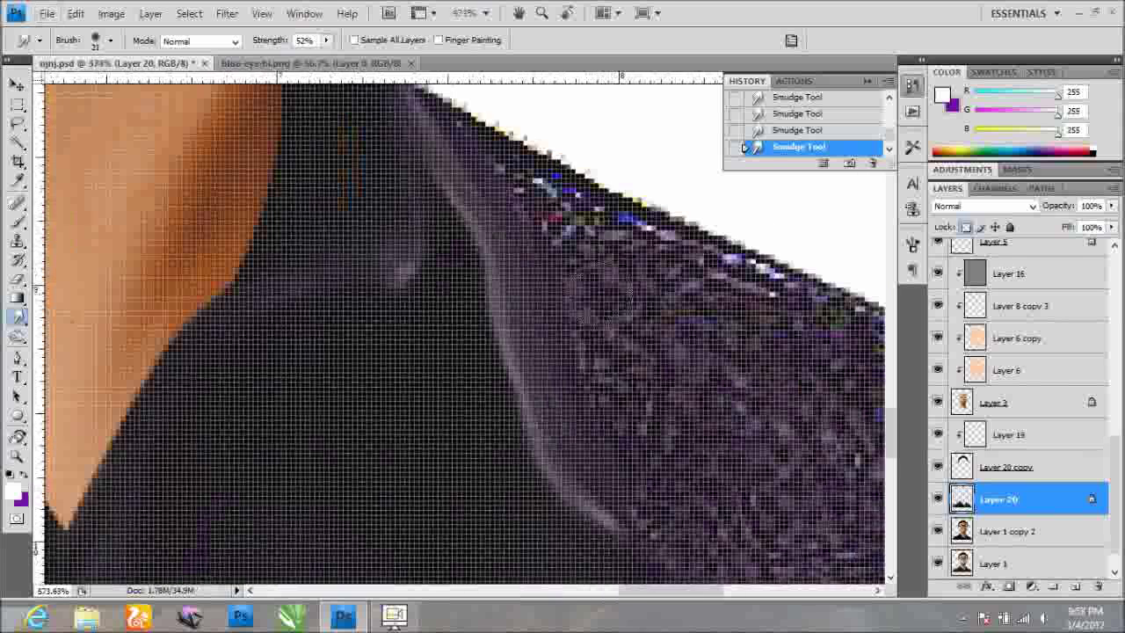
scroll(569, 229, "down", 3)
Smooth the speckled texture on the shoulder and lower collar area.
mouse_move(615, 251)
left_mouse_down()
mouse_move(552, 143)
mouse_move(657, 251)
mouse_move(570, 235)
left_mouse_up()
left_click_drag(655, 386, 634, 450)
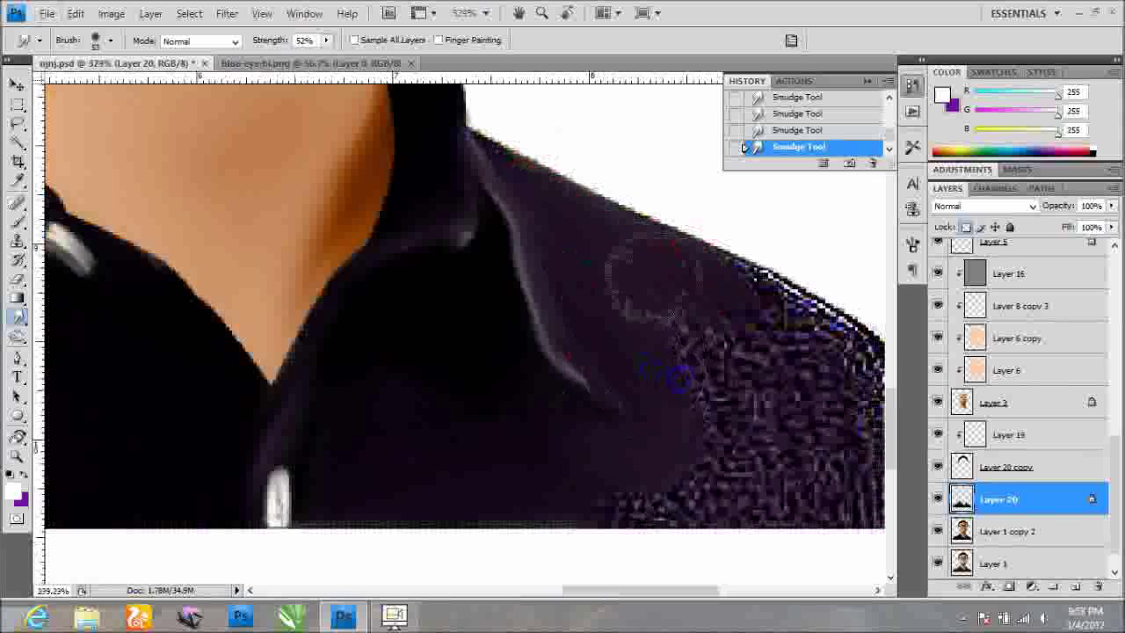
scroll(653, 305, "down", 2)
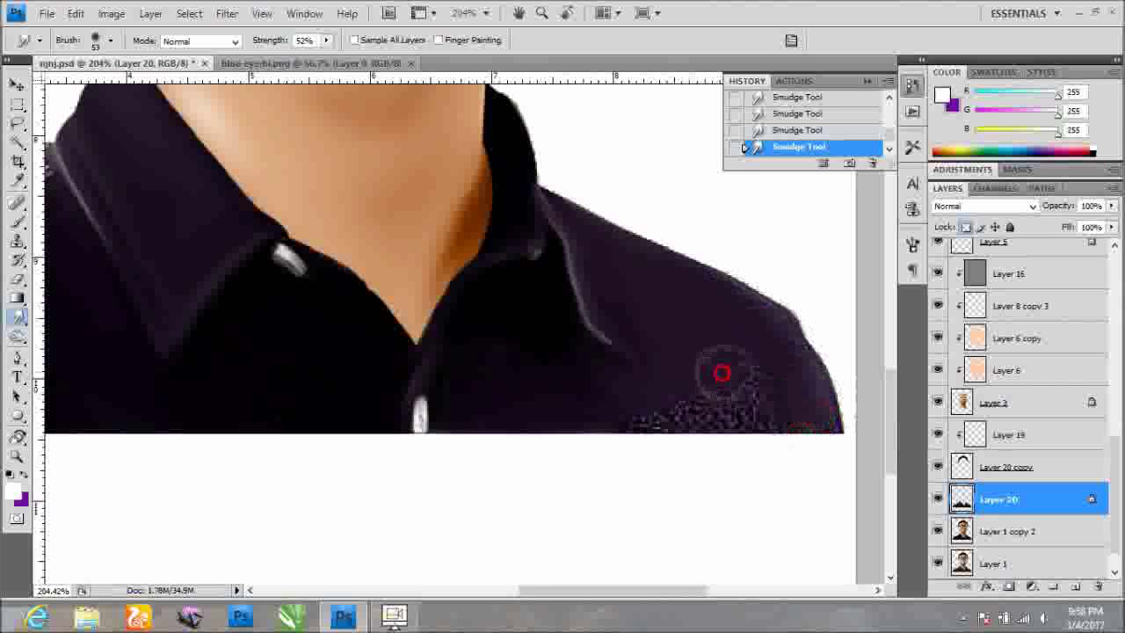
scroll(793, 340, "left", 5)
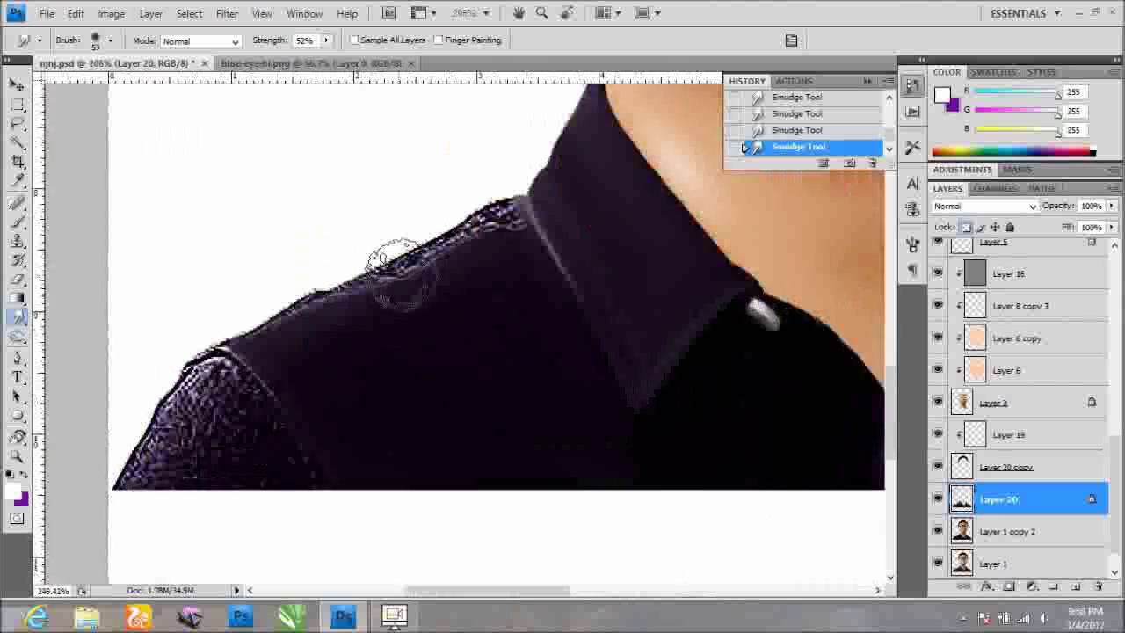
scroll(446, 242, "up", 1)
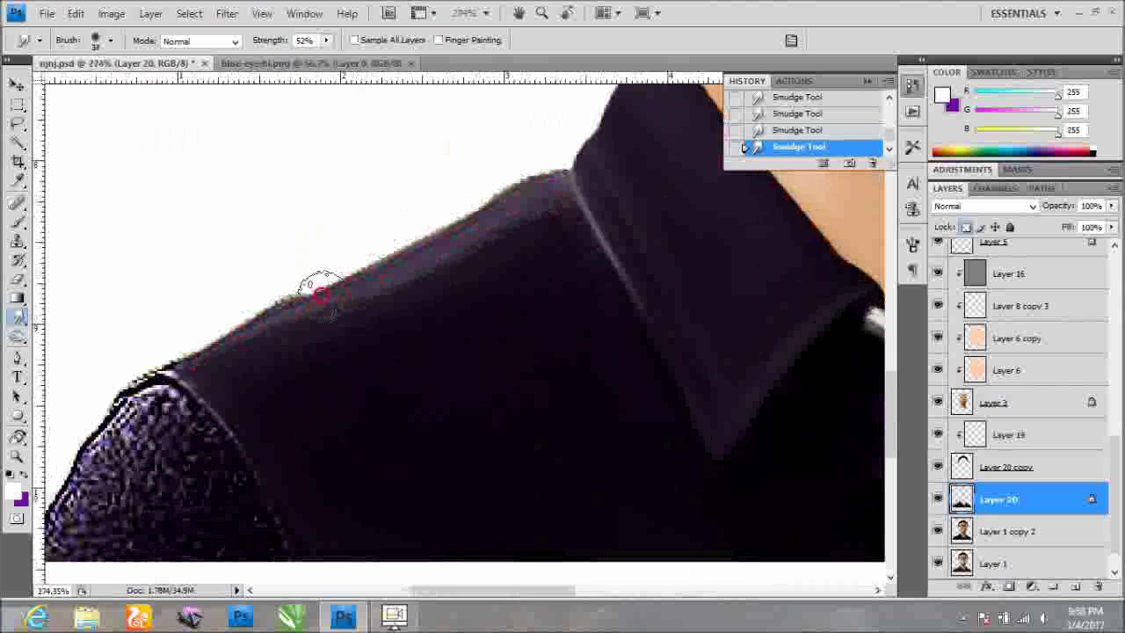
scroll(318, 293, "down", 2)
scroll(290, 360, "up", 1)
Smudge away the speckled fringe along the left shoulder edge.
right_click(302, 357)
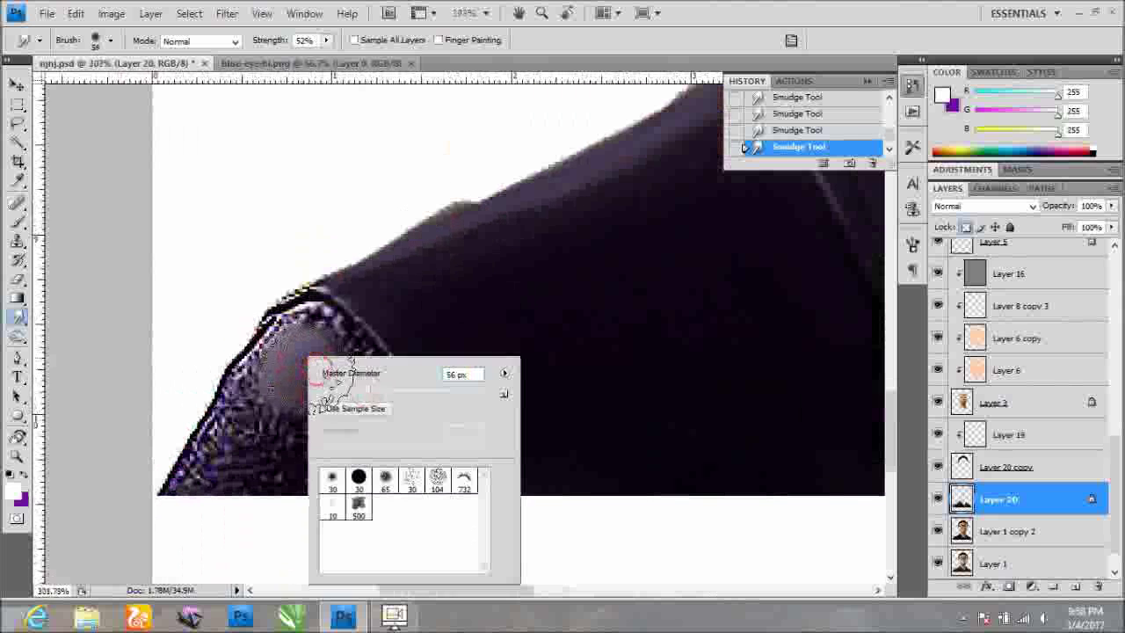
key("Return")
left_click_drag(338, 376, 153, 495)
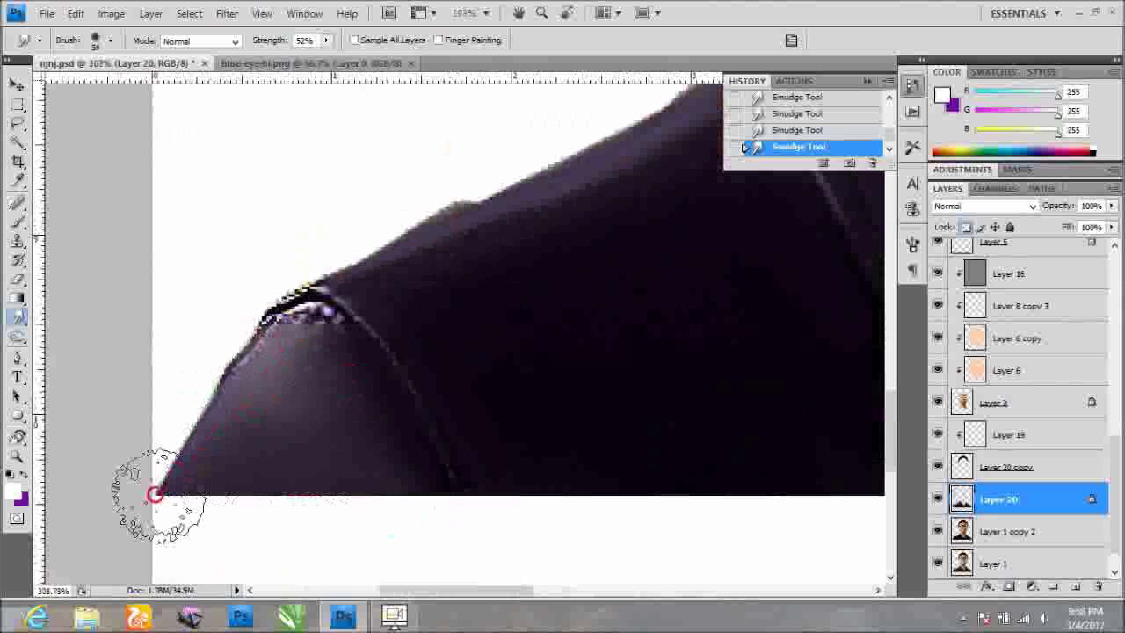
left_click_drag(253, 352, 343, 318)
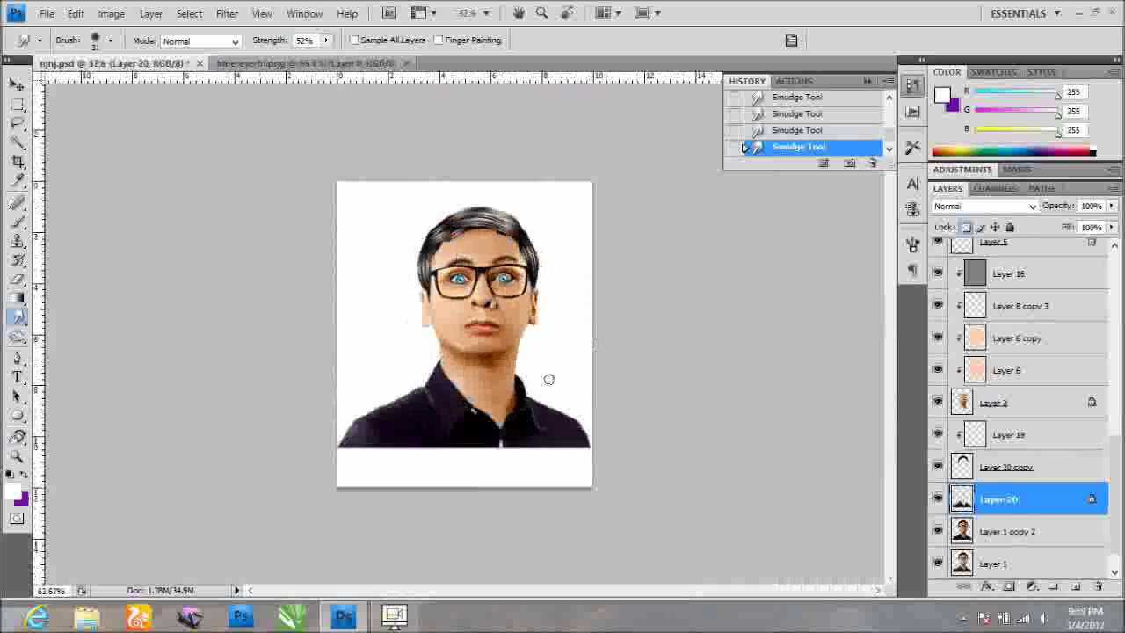
left_click(984, 206)
Set the clipped layer to Color mode and paint purple over the whole shirt with a large brush.
left_click(942, 591)
left_click(12, 489)
left_click(1087, 75)
right_click(414, 365)
left_click(301, 482)
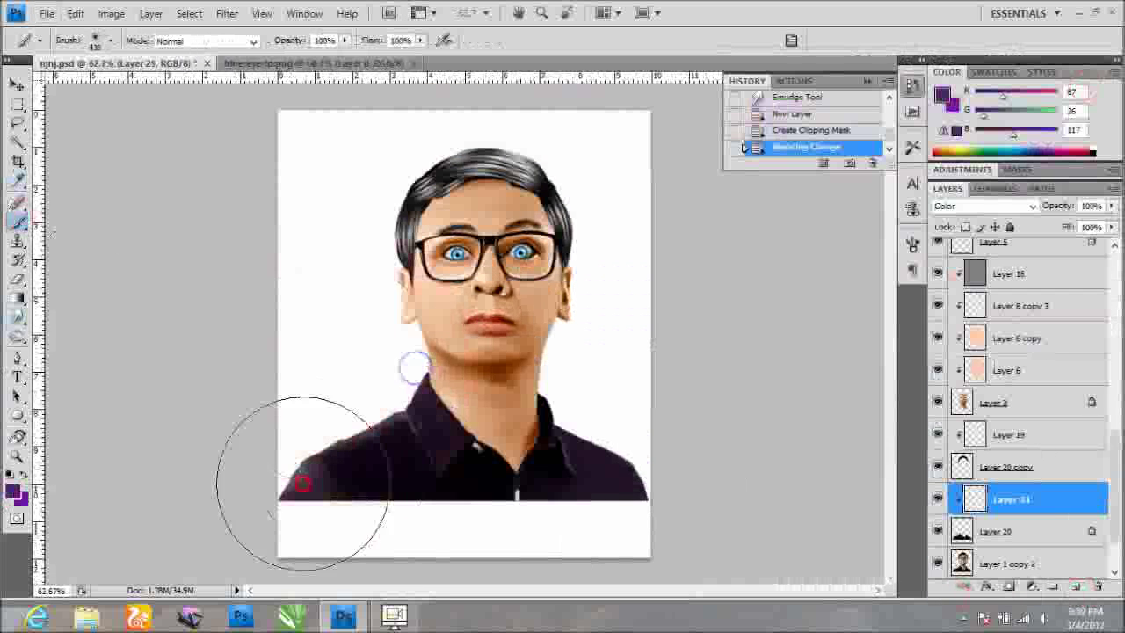
left_click_drag(334, 496, 637, 457)
Duplicate the purple layer, clip the copy, and set it to Soft Light.
key("ctrl+j")
key("ctrl+alt+g")
left_click(1010, 205)
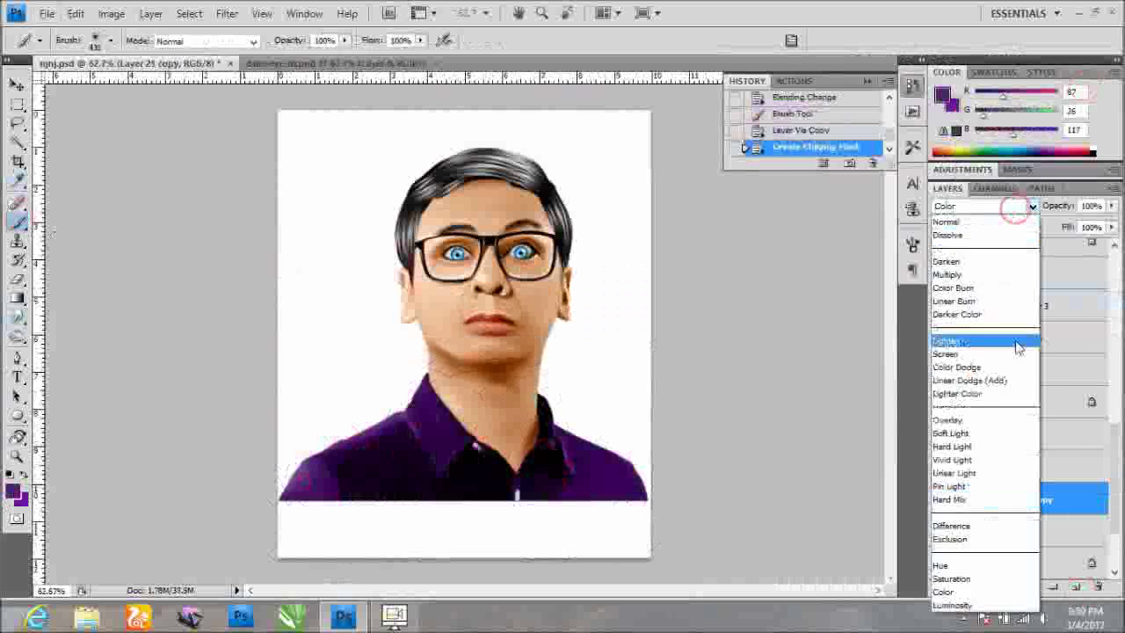
left_click(967, 448)
Add a new layer clipped to the shirt, fill it with grey, and set it to Soft Light.
left_click(1010, 530)
left_click(1076, 586)
right_click(1021, 500)
left_click(992, 290)
key("ctrl+alt+g")
key("shift+F5")
key("Return")
left_click(985, 206)
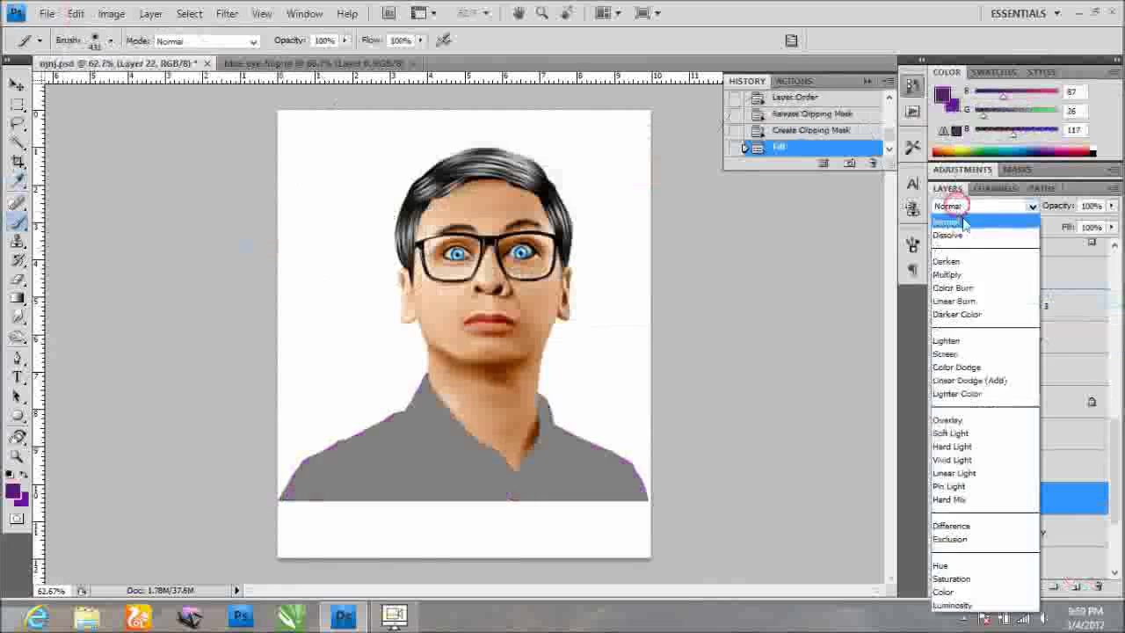
left_click(978, 457)
Dodge the edges of the left and right collar to lighten them.
scroll(433, 455, "up", 5)
left_click(402, 440)
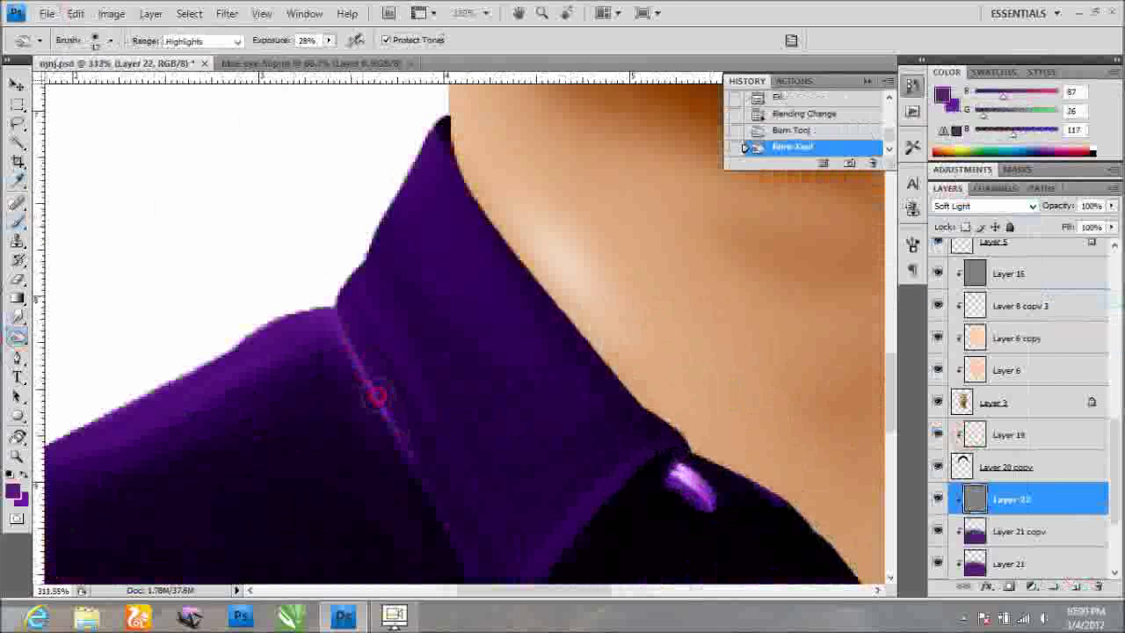
scroll(410, 434, "down", 2)
left_click_drag(406, 421, 358, 337)
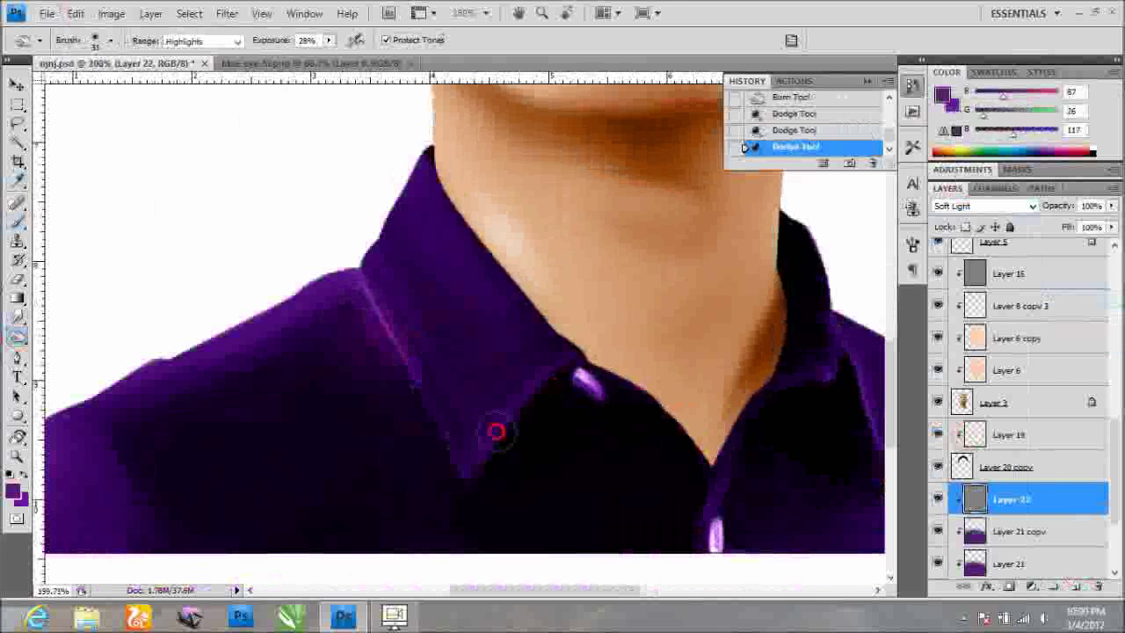
scroll(438, 415, "down", 1)
left_click_drag(563, 351, 567, 369)
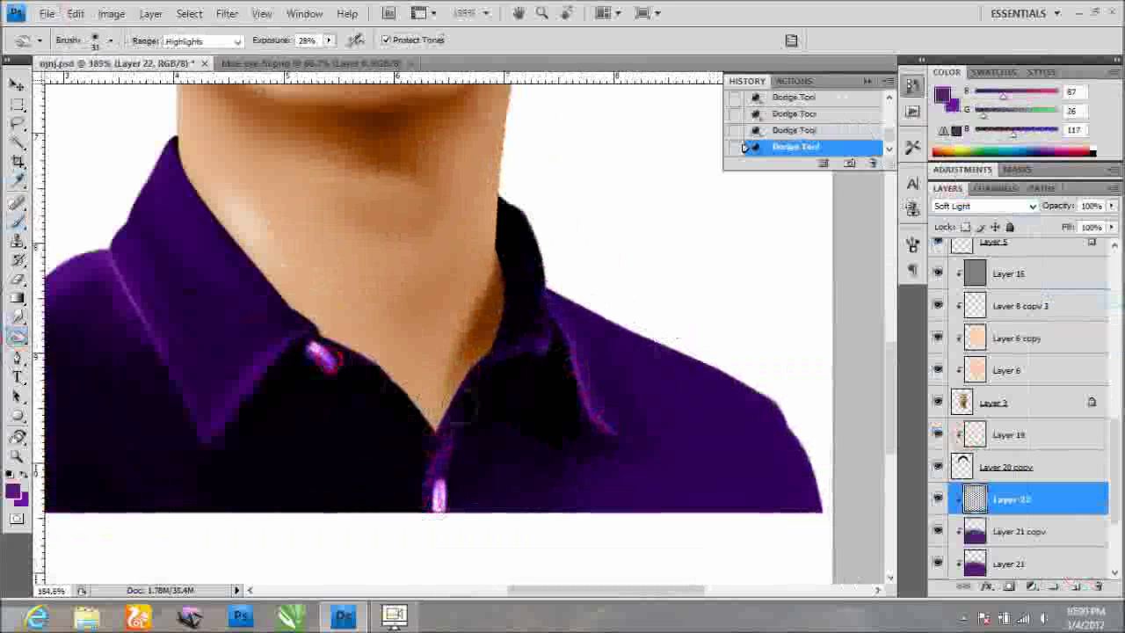
scroll(125, 380, "down", 1)
scroll(126, 379, "left", 3)
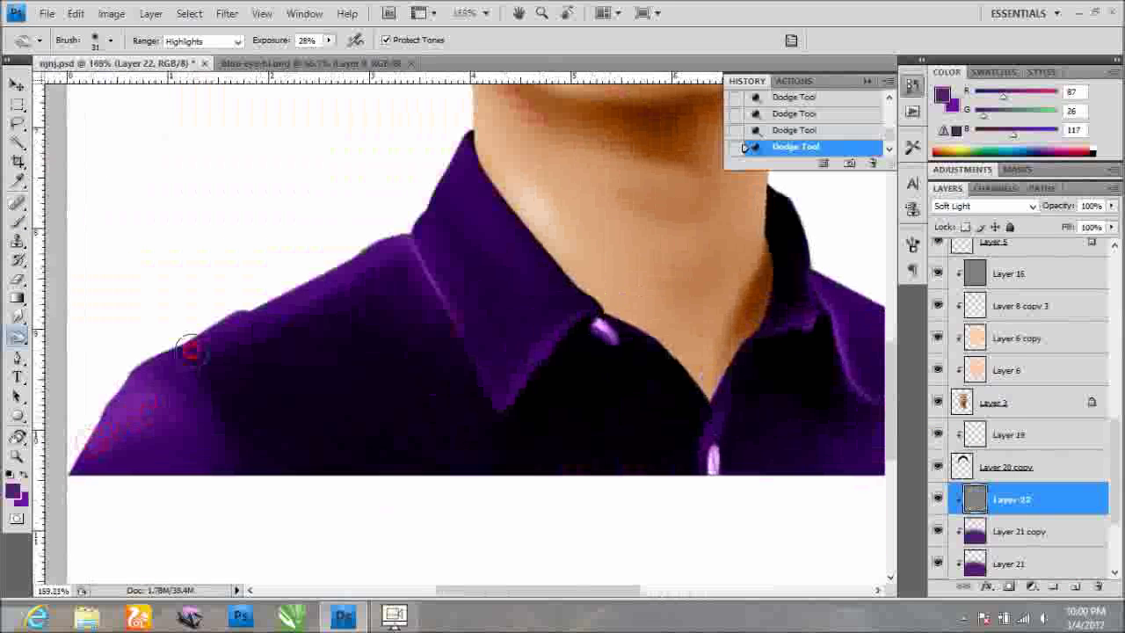
scroll(345, 261, "down", 3)
scroll(1019, 422, "down", 2)
left_click(1025, 404)
Select similar layers, merge them into one portrait layer, and remove Layer 1.
right_click(1024, 406)
left_click(1018, 275)
key("ctrl+e")
scroll(459, 288, "up", 2)
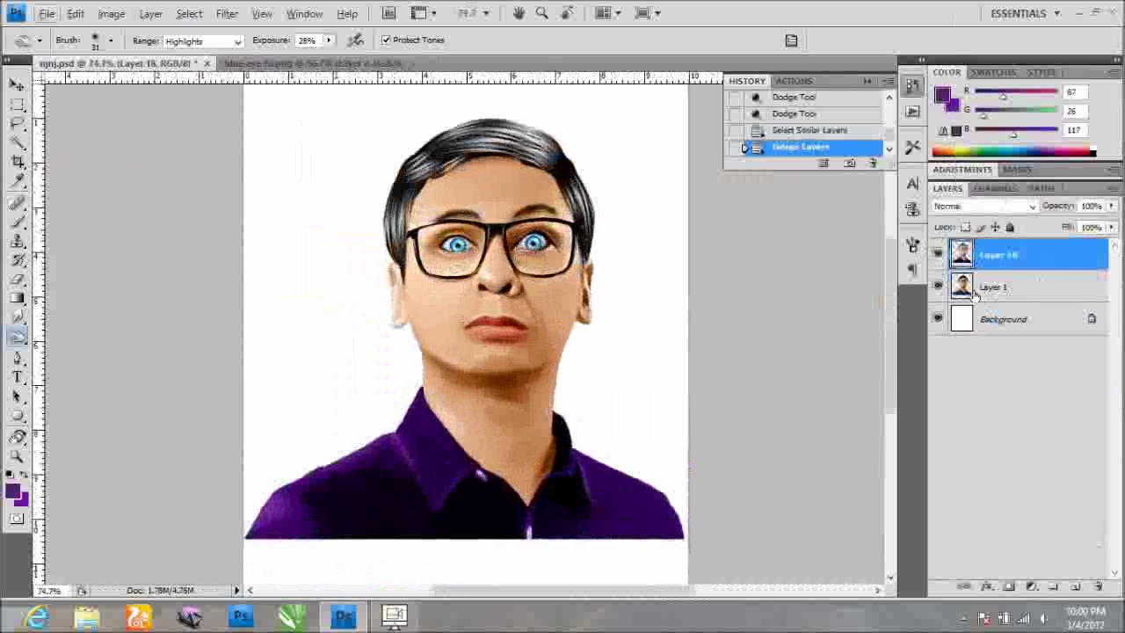
left_click(978, 287)
key("ctrl+e")
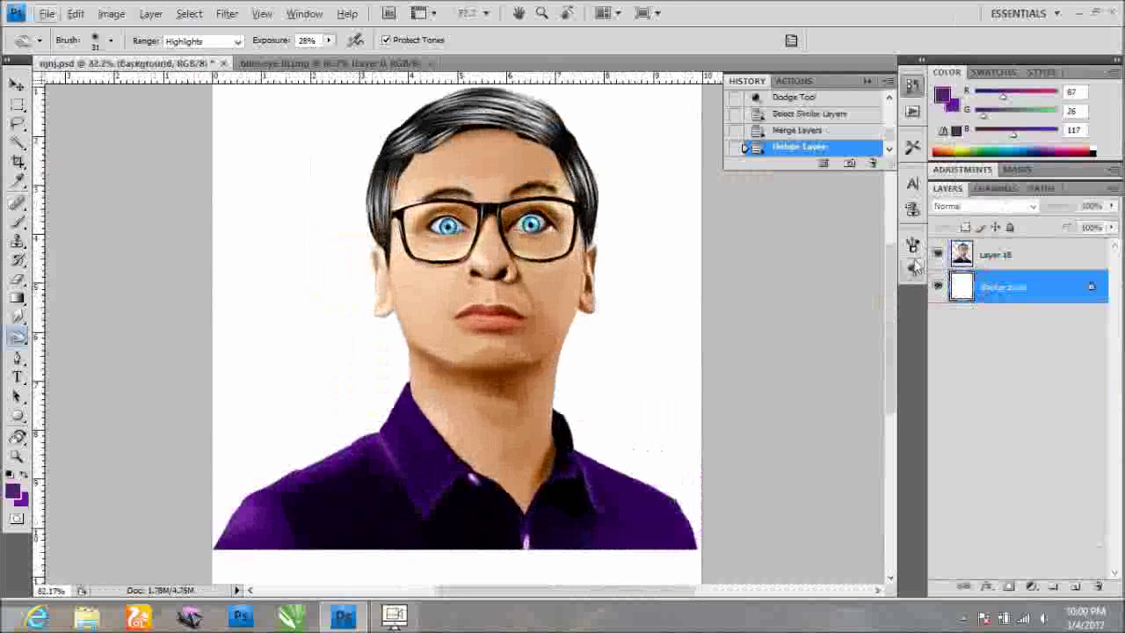
Scale the merged portrait up about 113% to fill the canvas and nudge it into place.
left_click(992, 253)
scroll(451, 273, "down", 2)
key("ctrl+t")
left_click_drag(296, 484, 272, 535)
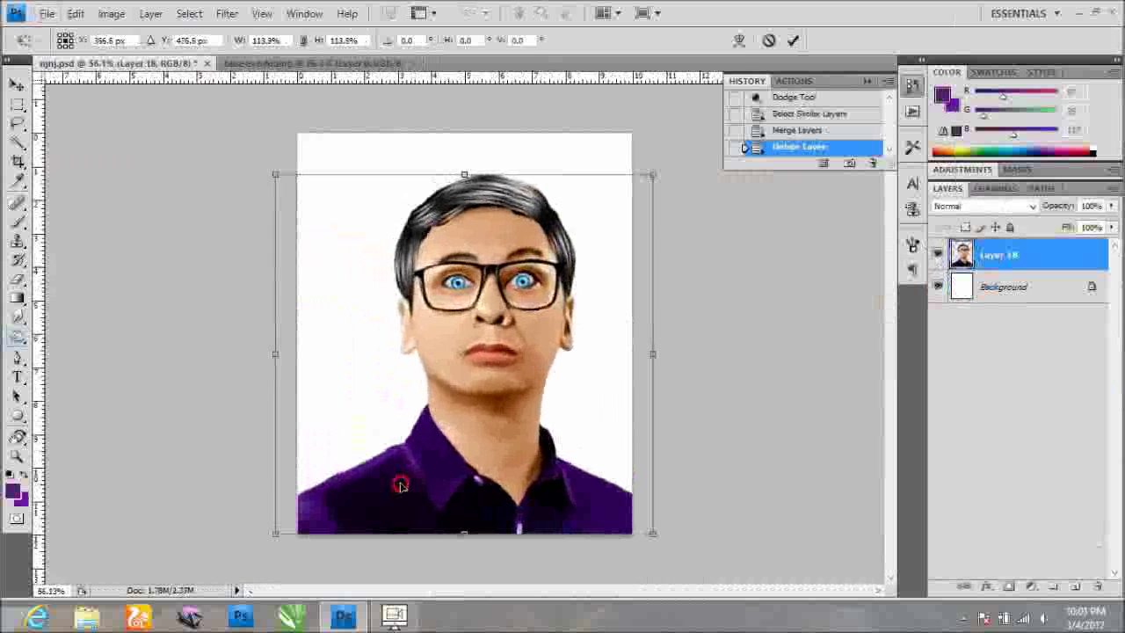
left_click_drag(251, 148, 264, 149)
key("Return")
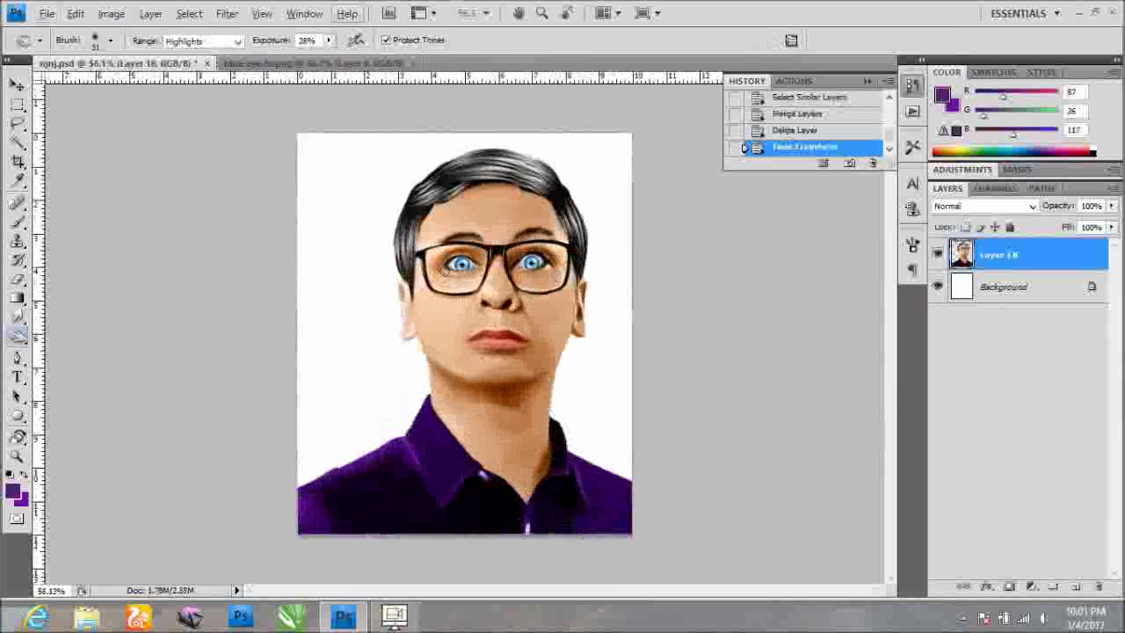
key("v")
key("Left")
Pick a dark purple foreground and add an empty layer beneath the portrait.
left_click(13, 490)
left_click(1100, 85)
left_click(1075, 586)
left_click_drag(1018, 290, 1018, 297)
left_click(17, 413)
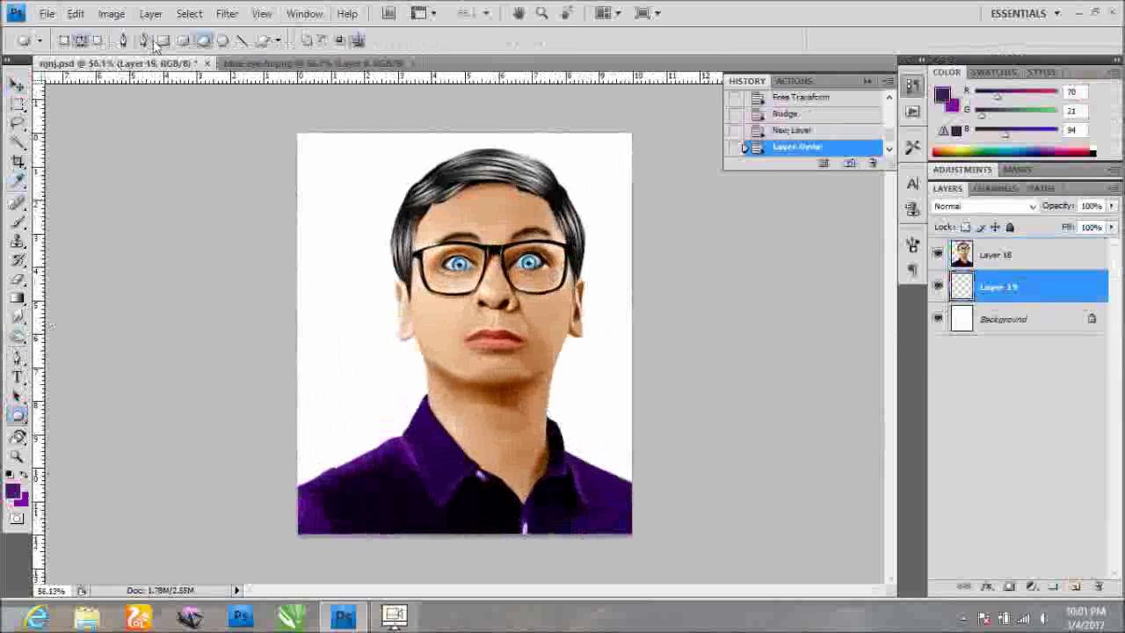
Fill the new layer with dark purple and add a lilac radial gradient behind the head.
key("alt+BackSpace")
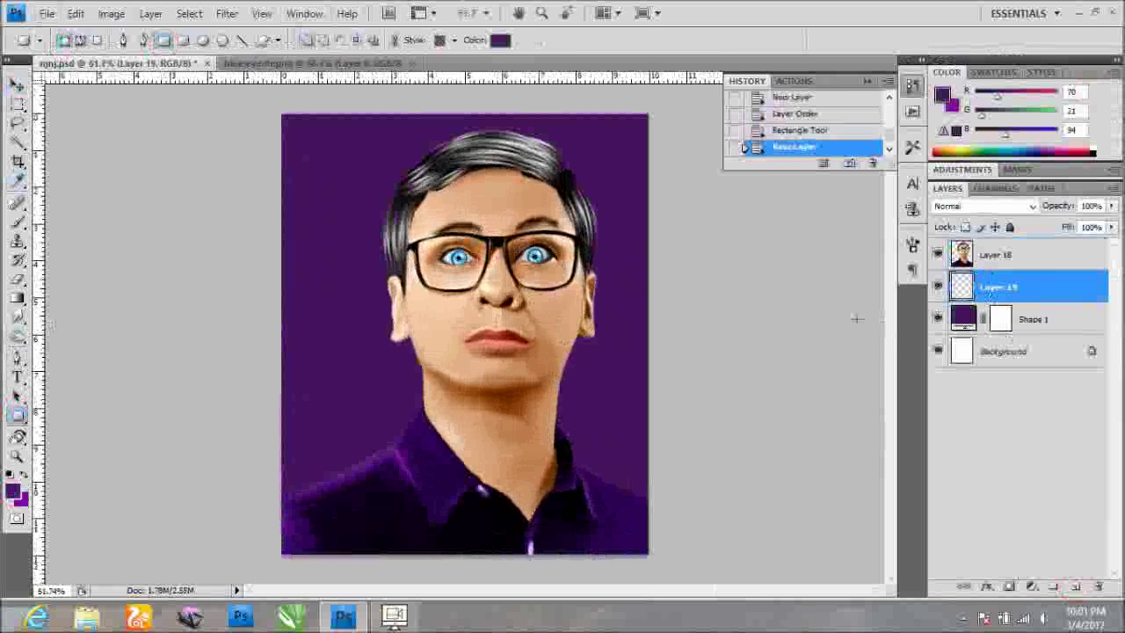
key("Return")
left_click(18, 297)
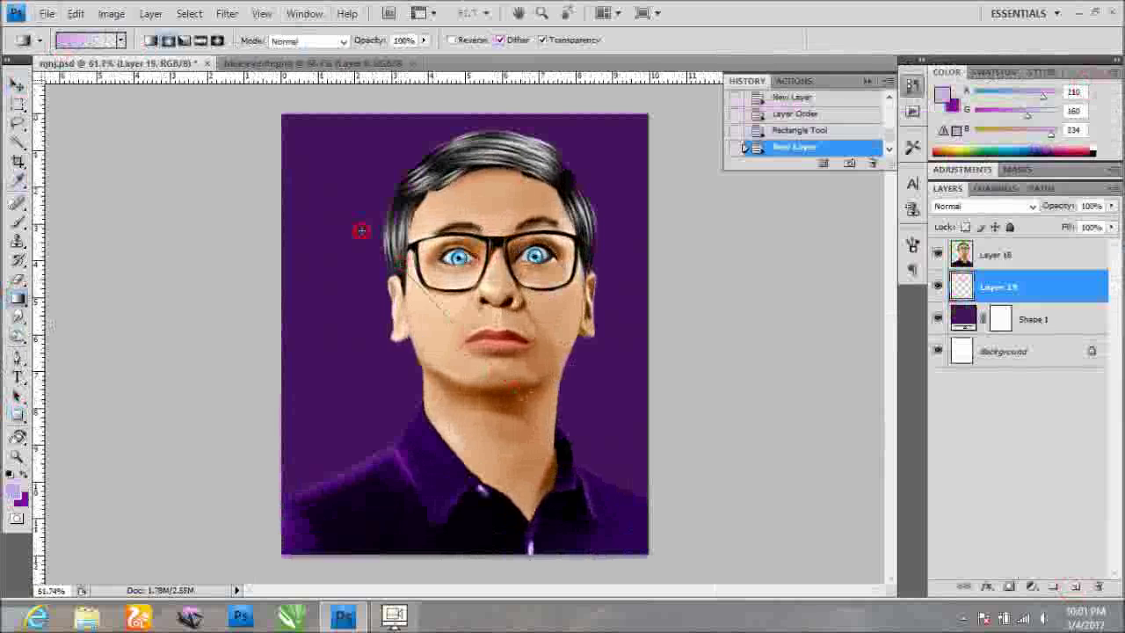
left_click_drag(461, 308, 356, 206)
Shift the portrait slightly, then add a white radial glow behind the head.
key("alt+bracketright")
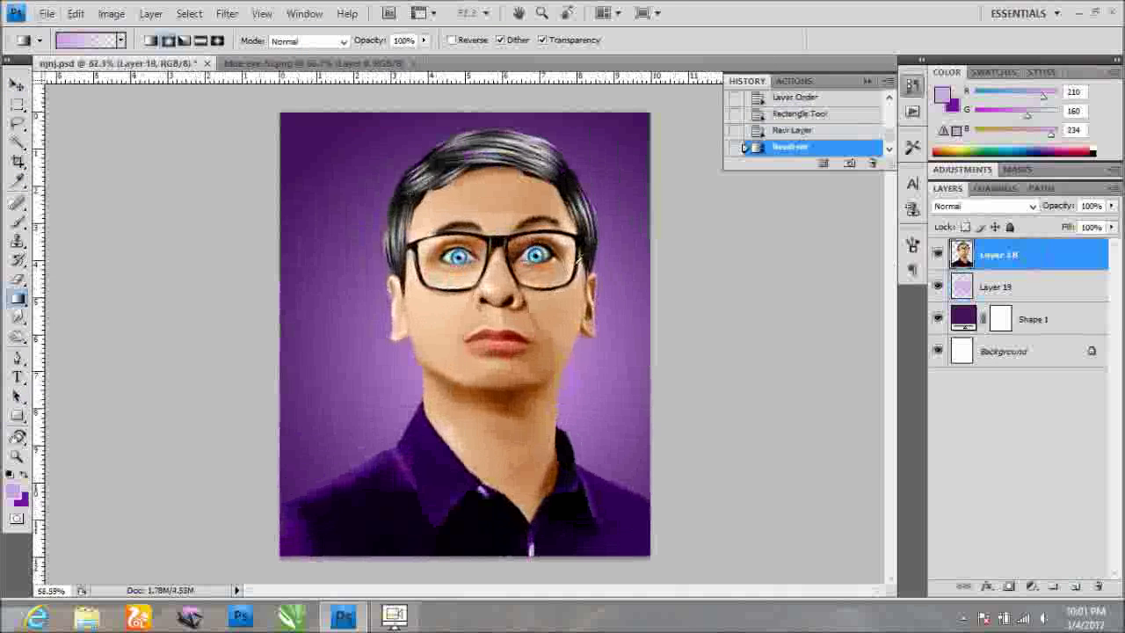
key("ctrl+t")
left_click_drag(534, 239, 542, 239)
key("Return")
key("alt+bracketleft")
left_click(13, 492)
key("Return")
left_click_drag(457, 347, 398, 316)
On a new layer, stamp soft white spot-brush glows across the background.
left_click(1076, 586)
key("b")
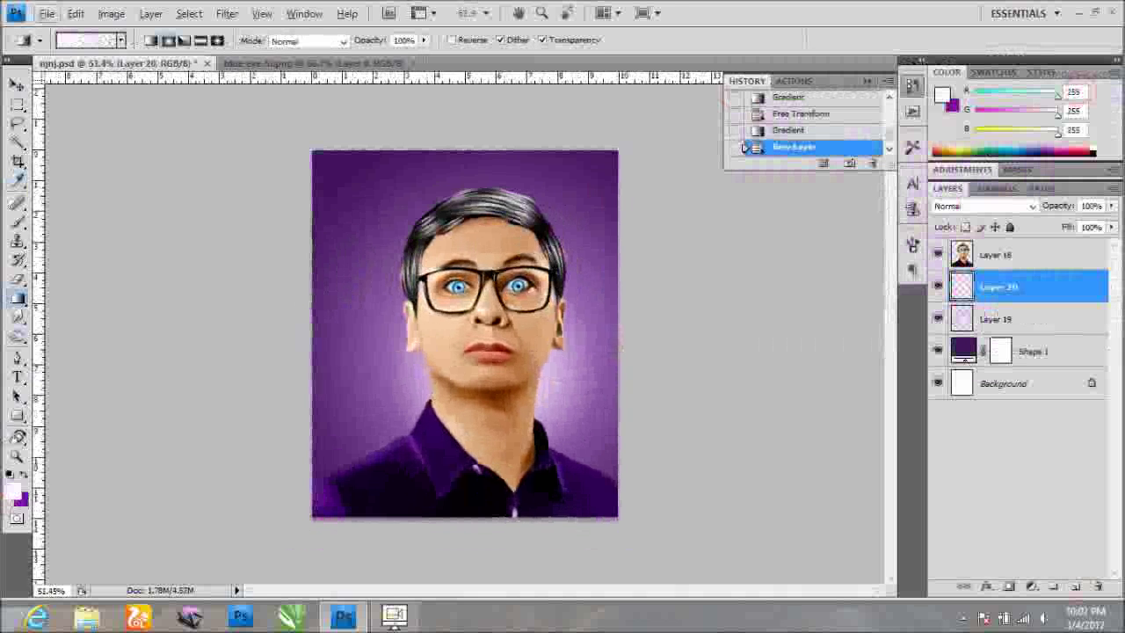
right_click(594, 237)
left_click(711, 387)
left_click(585, 226)
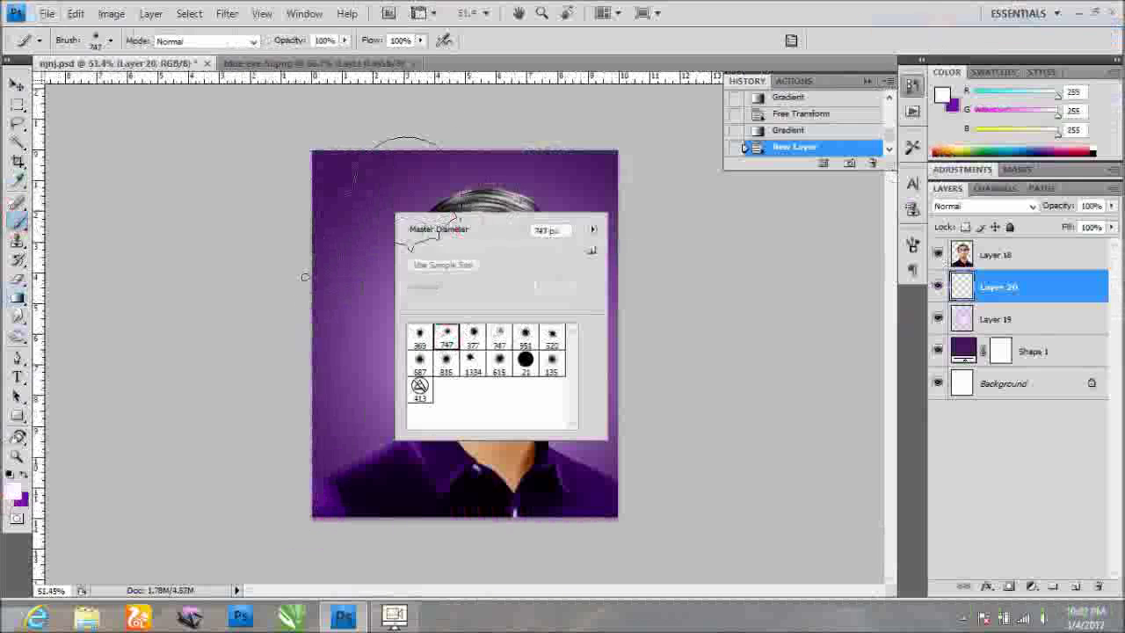
left_click_drag(395, 184, 575, 225)
key("bracketright")
key("bracketright")
key("bracketright")
scroll(457, 342, "up", 3)
left_click(303, 413)
scroll(492, 180, "down", 3)
left_click(997, 255)
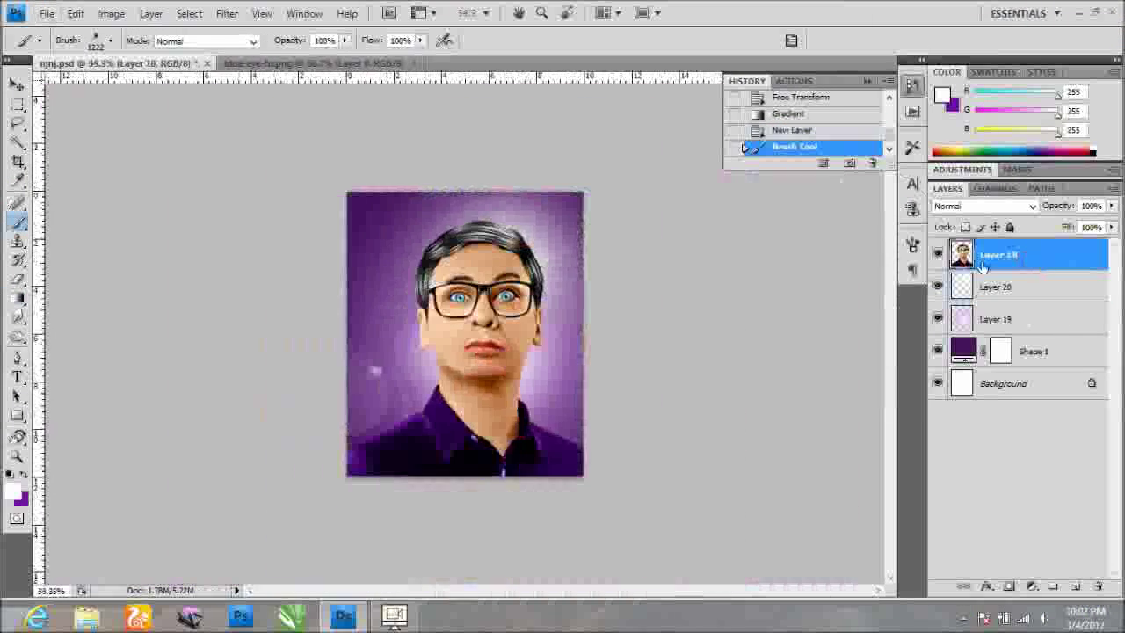
Give Layer 18 a purple Inner Glow, an Outer Glow and a Drop Shadow at 163°.
double_click(966, 252)
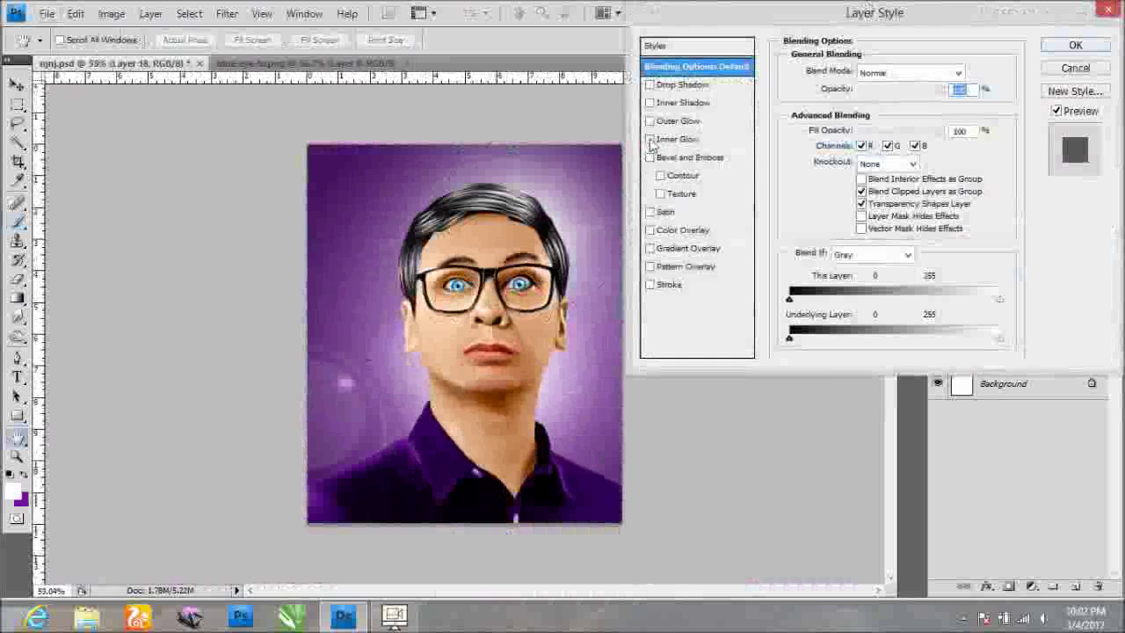
left_click(676, 139)
left_click(822, 126)
left_click(811, 153)
left_click(1098, 85)
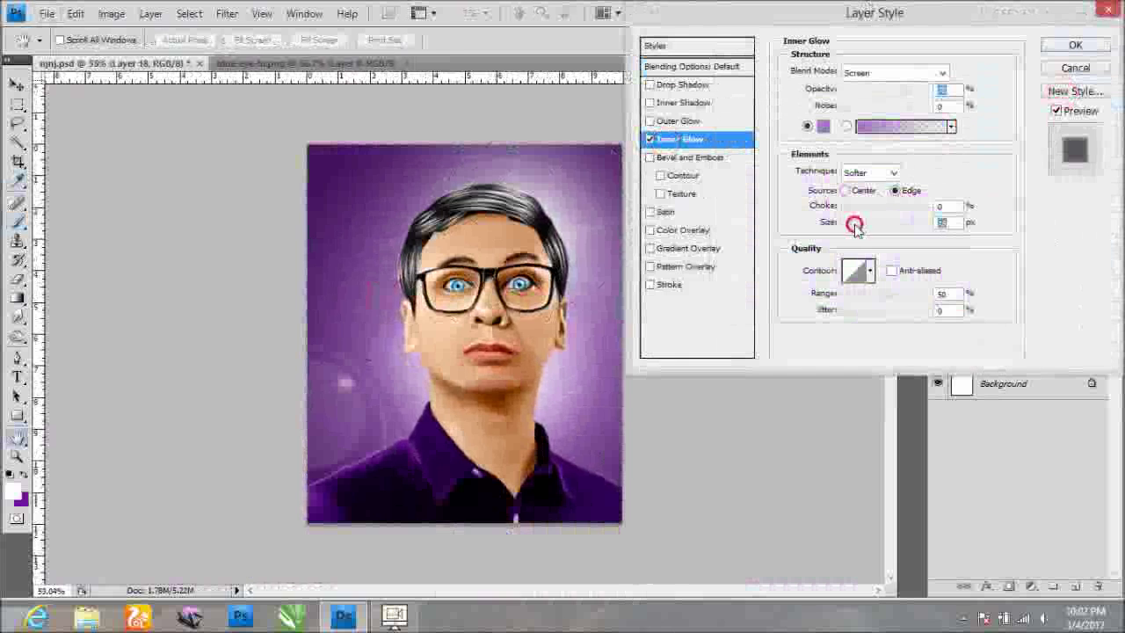
left_click(650, 103)
left_click(650, 84)
left_click(677, 121)
left_click(686, 84)
left_click(849, 117)
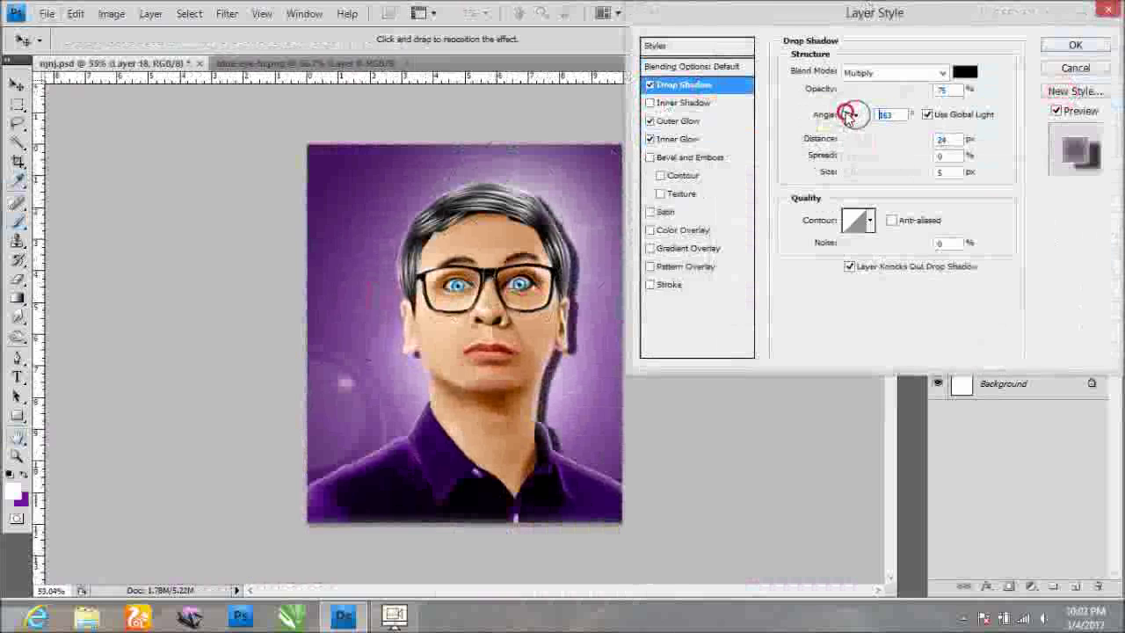
left_click(1073, 45)
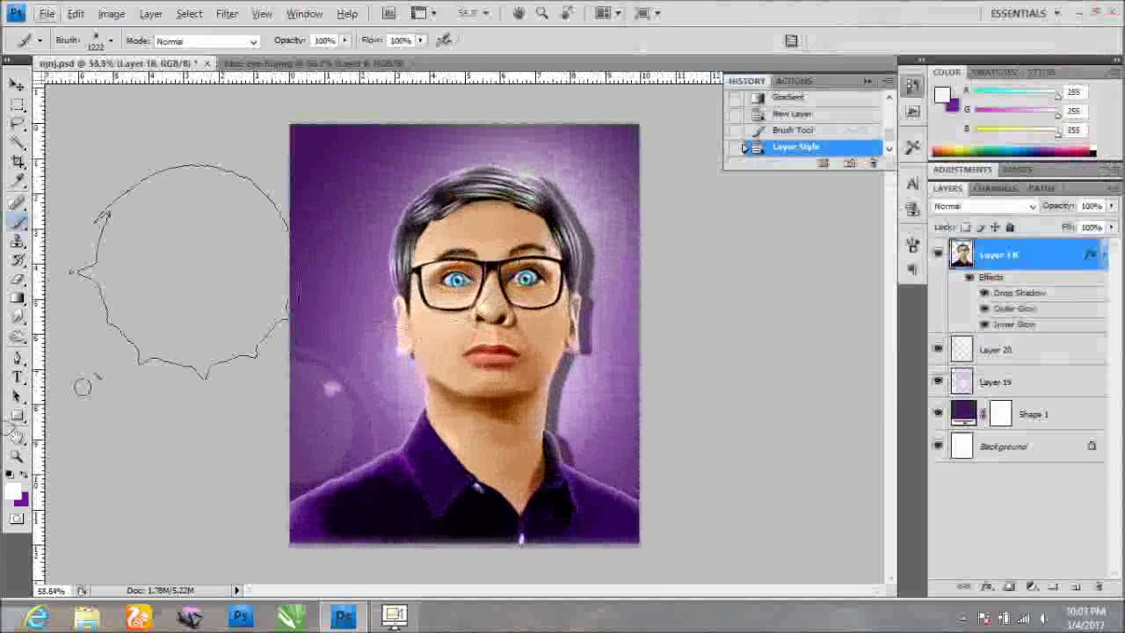
key("t")
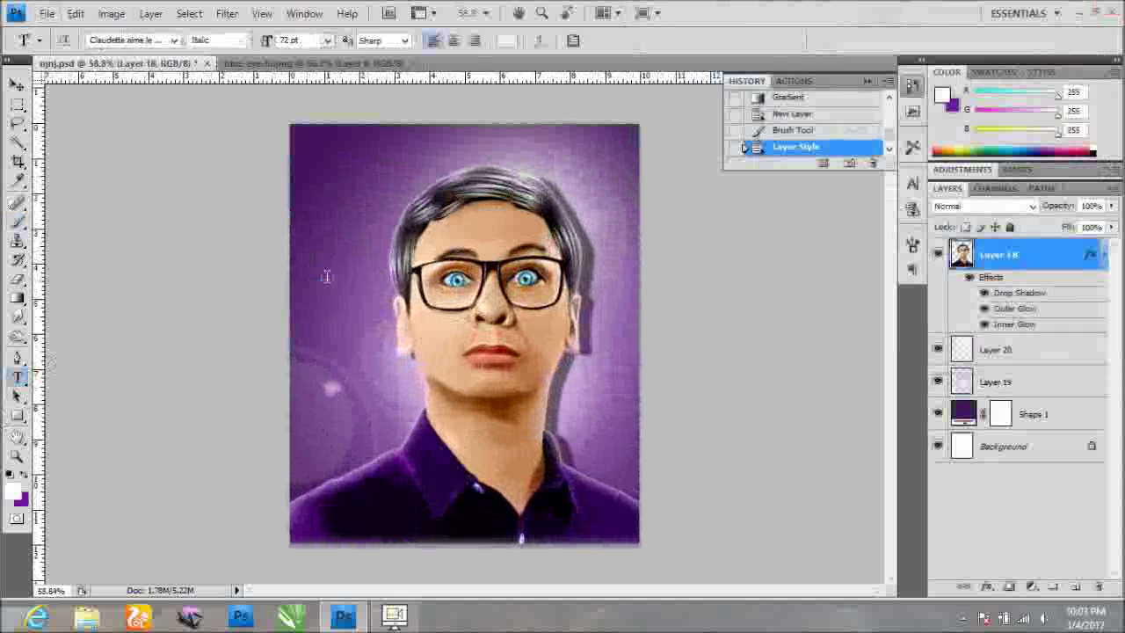
Add the artist's name as a white script signature over the lower-left shirt.
scroll(297, 463, "up", 1)
left_click(310, 497)
type("Raditya")
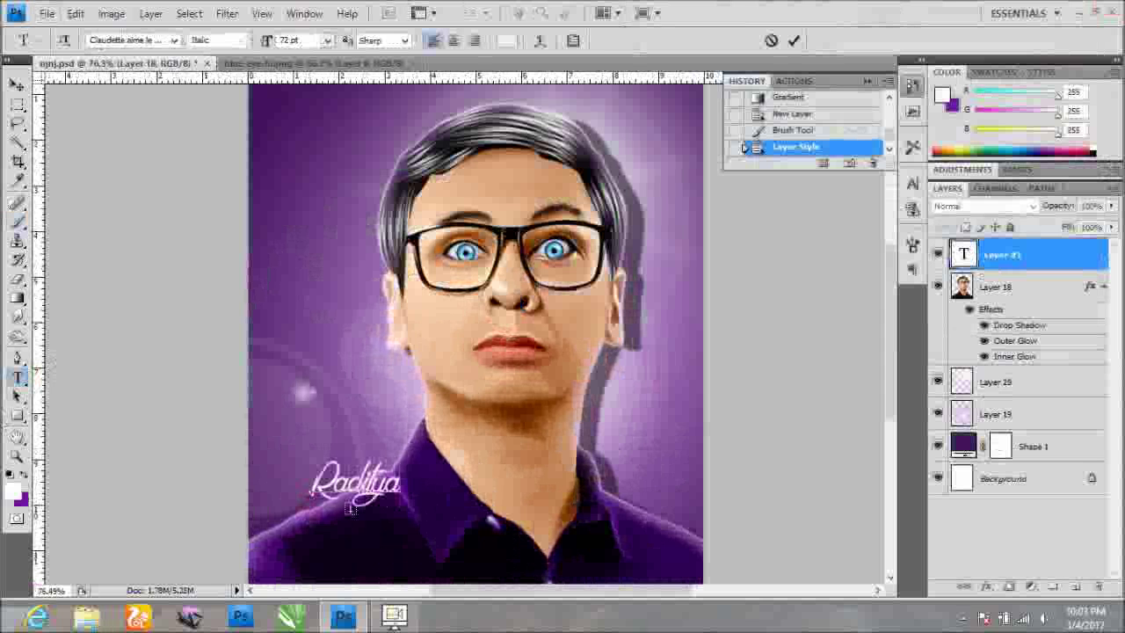
type("Dika")
left_click(17, 84)
left_click_drag(396, 439, 342, 501)
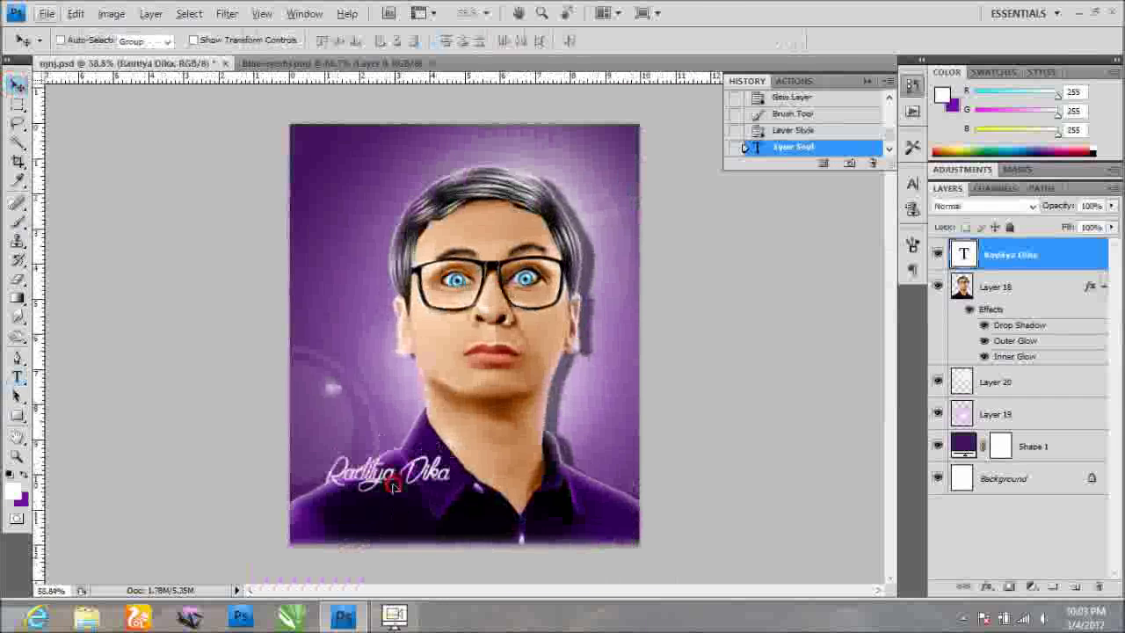
scroll(371, 407, "down", 2)
scroll(465, 449, "up", 1)
Save the image as a Maximum-quality JPEG named 'dl'.
key("ctrl+shift+s")
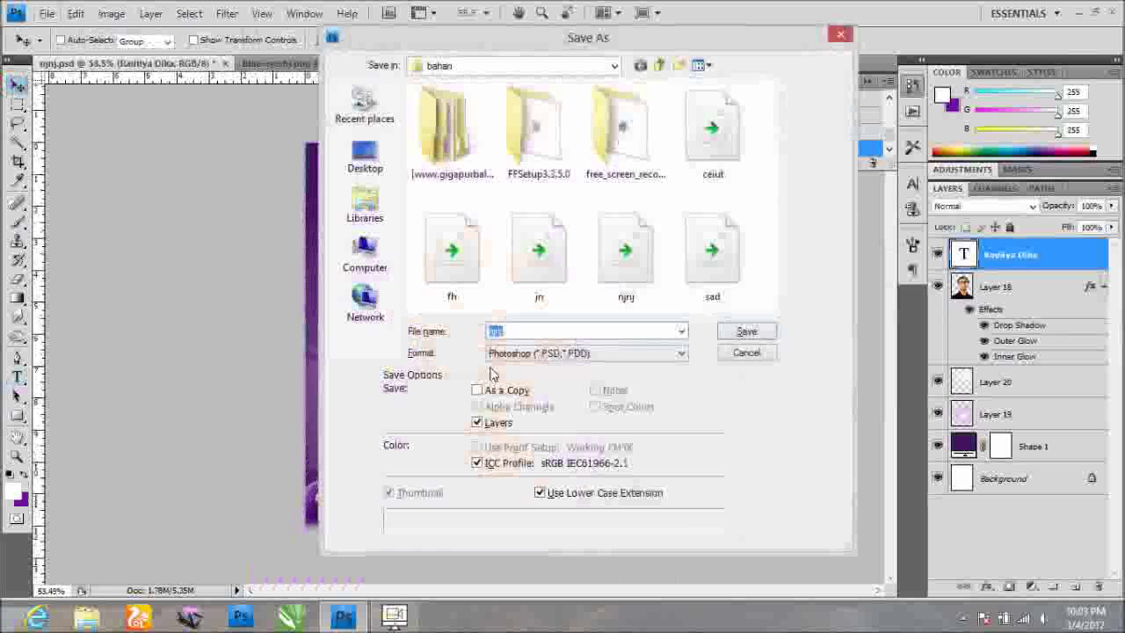
type("dl")
left_click(731, 337)
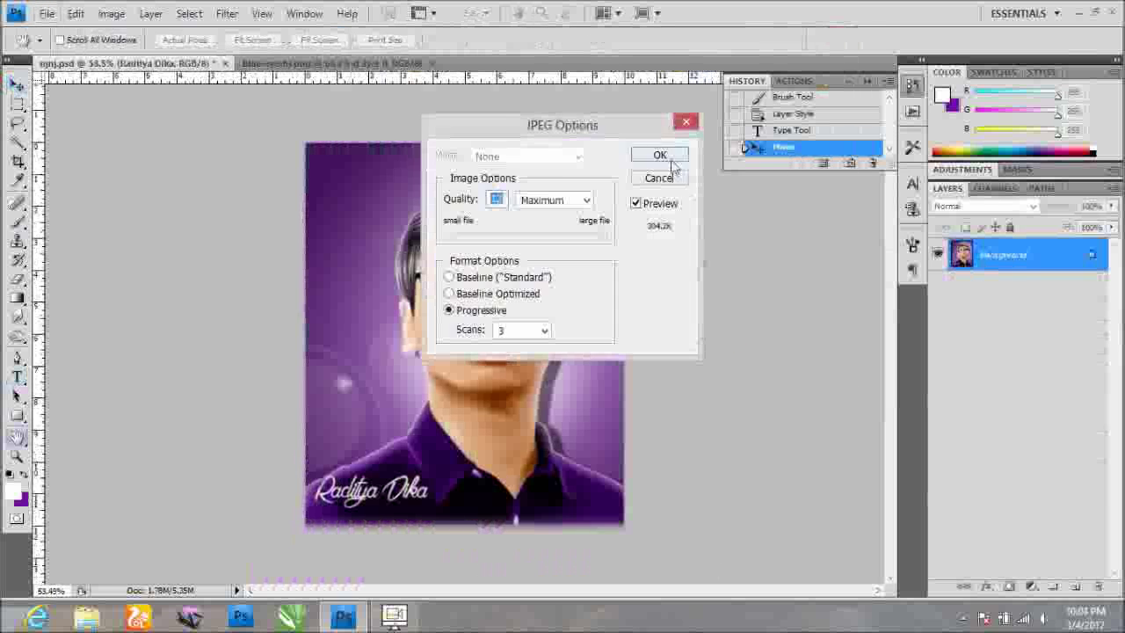
left_click(661, 157)
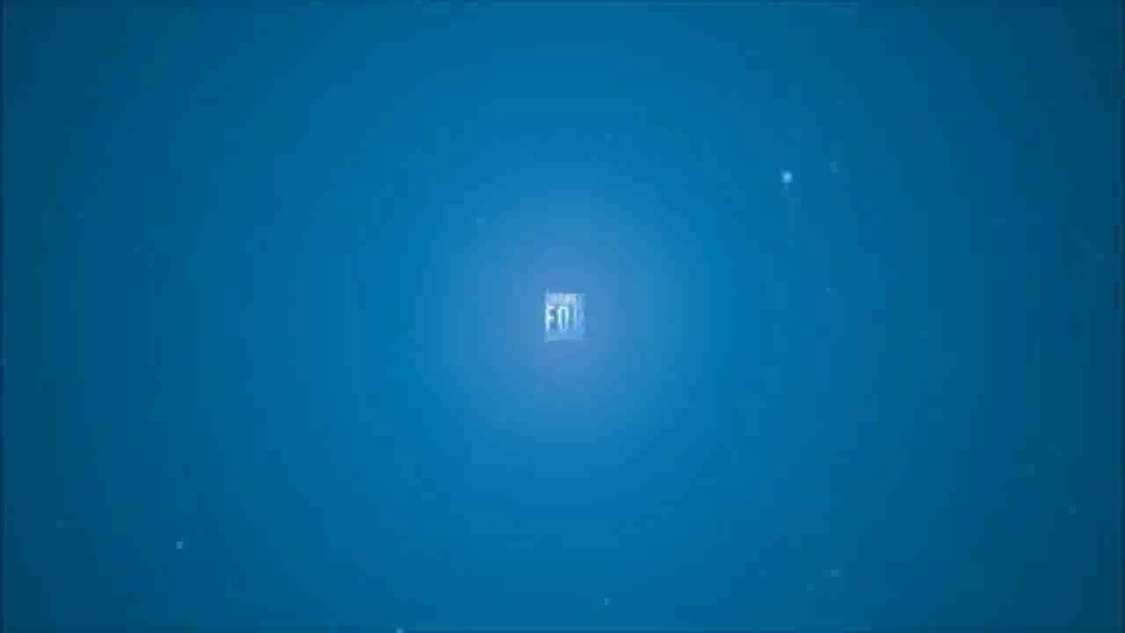